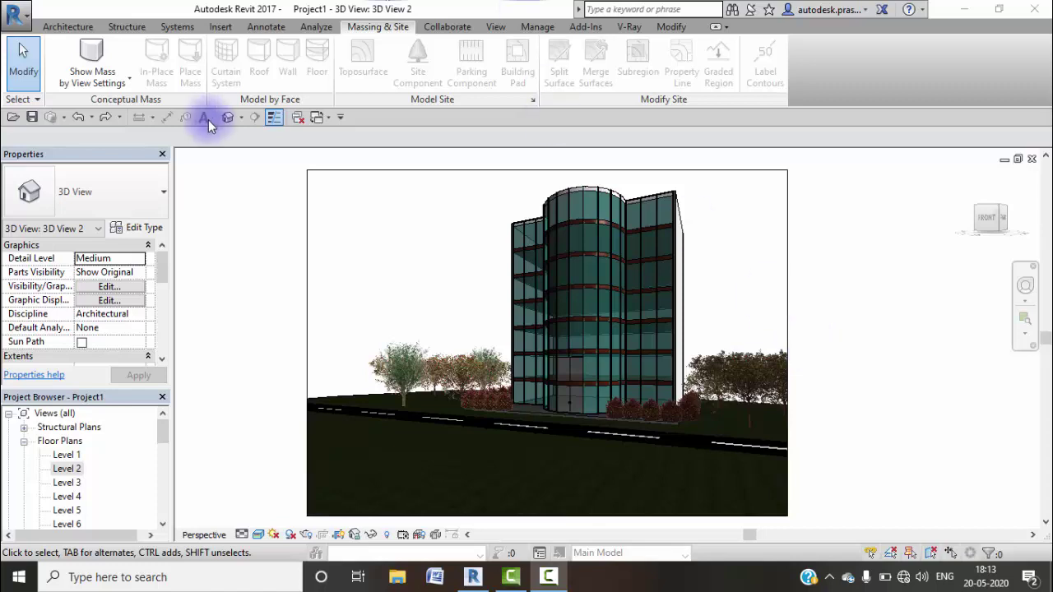
Step: From the Architecture tab, open the Level 1 floor plan in the Project Browser
left_click(67, 26)
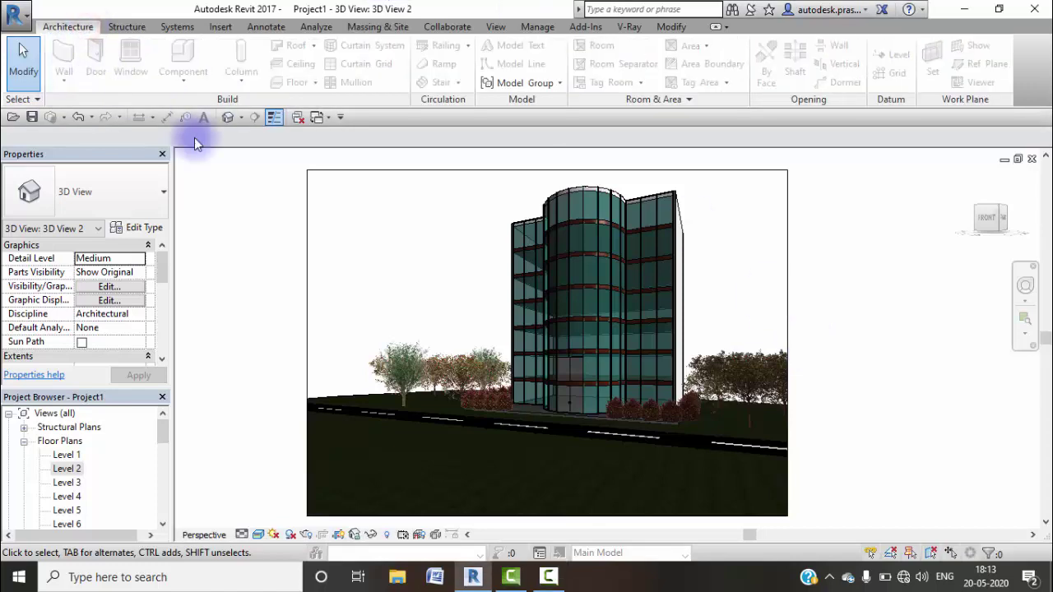
double_click(67, 455)
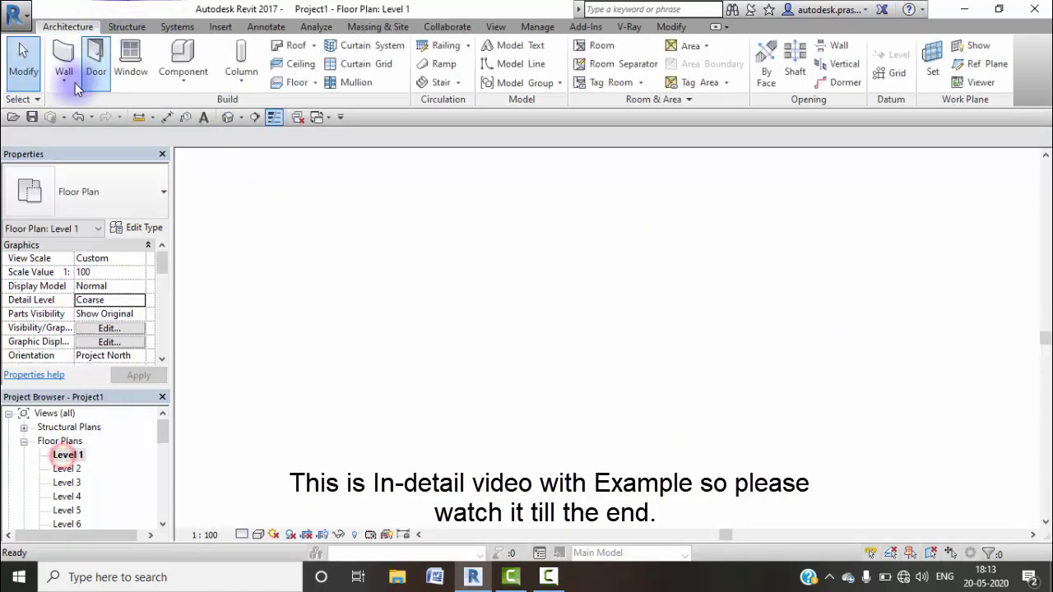
Step: Start an architectural wall, browse the wall type list, and keep Curtain Wall
left_click(70, 82)
left_click(104, 111)
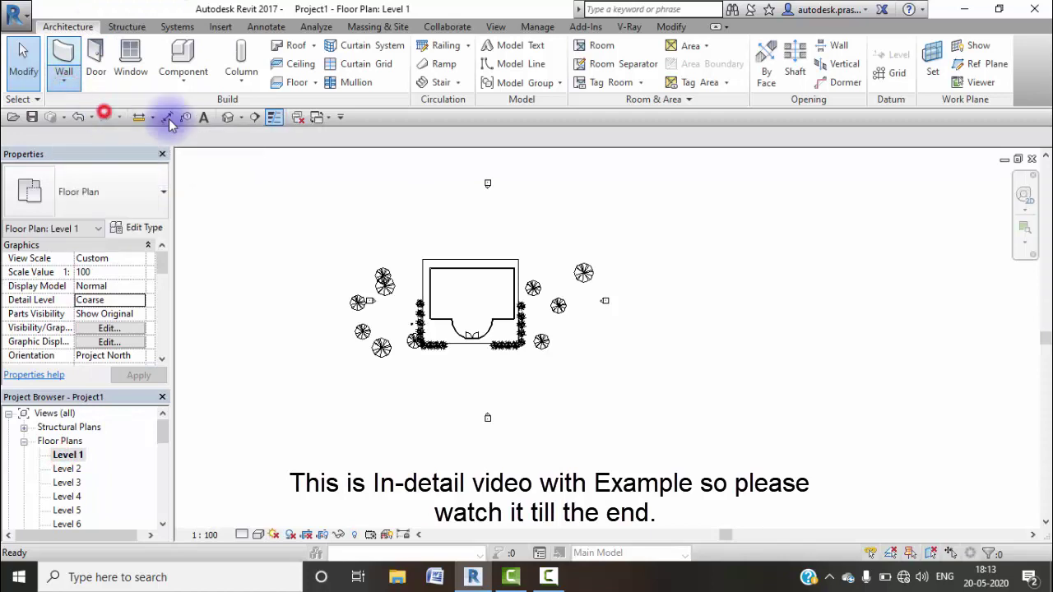
left_click(146, 202)
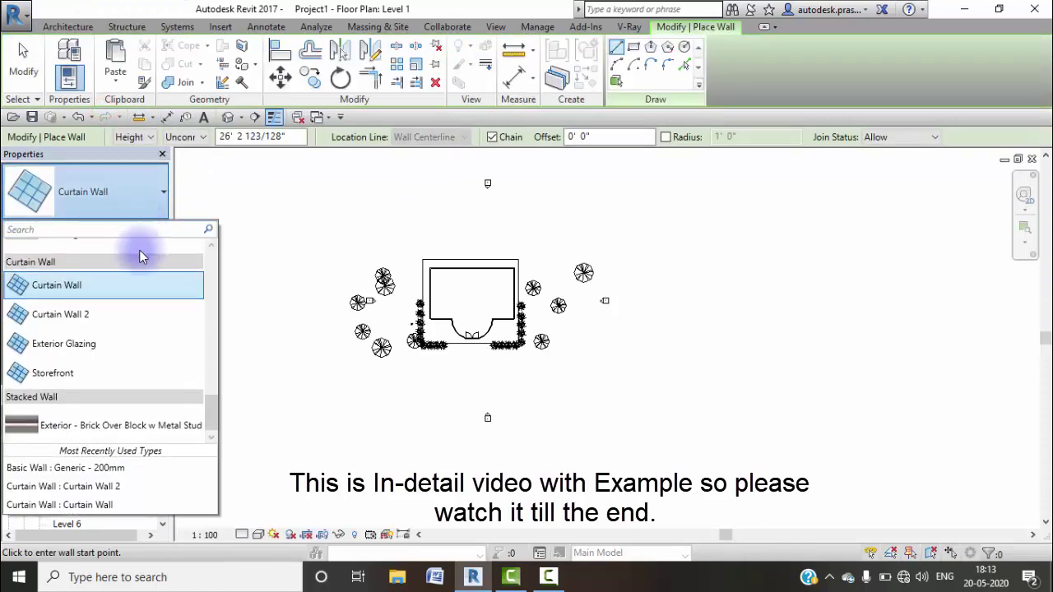
scroll(156, 323, "up", 2)
scroll(155, 313, "up", 1)
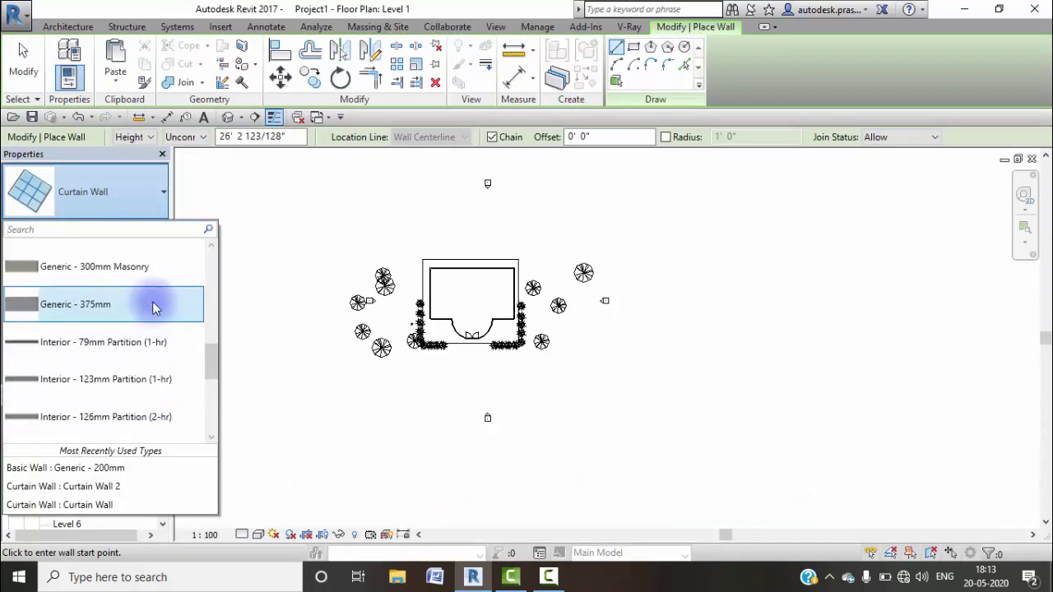
scroll(155, 307, "up", 2)
scroll(155, 307, "up", 2)
scroll(156, 307, "up", 2)
scroll(157, 305, "up", 1)
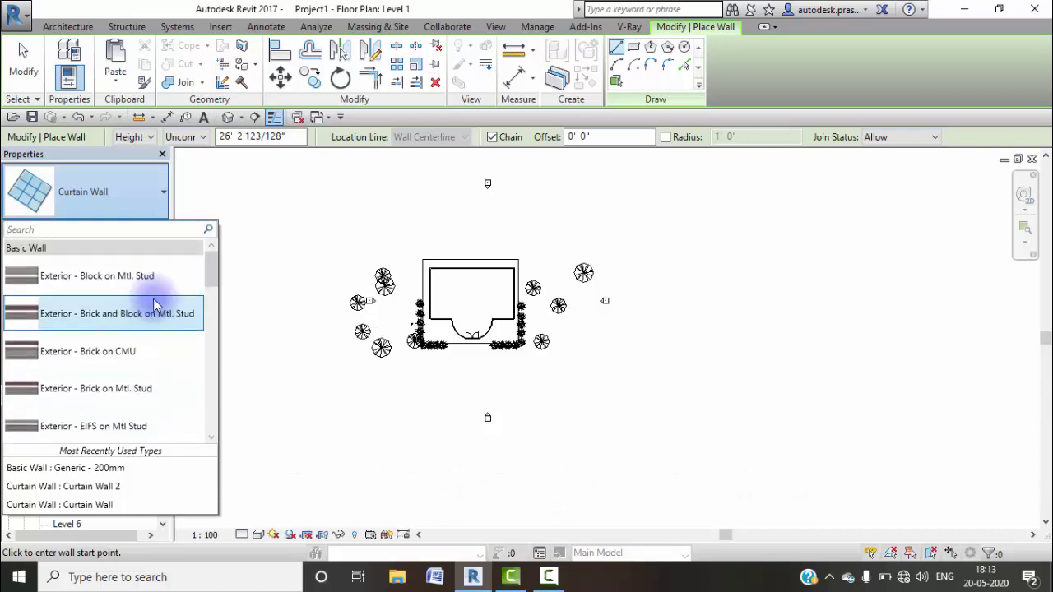
scroll(156, 313, "down", 2)
scroll(157, 342, "down", 2)
scroll(158, 347, "down", 2)
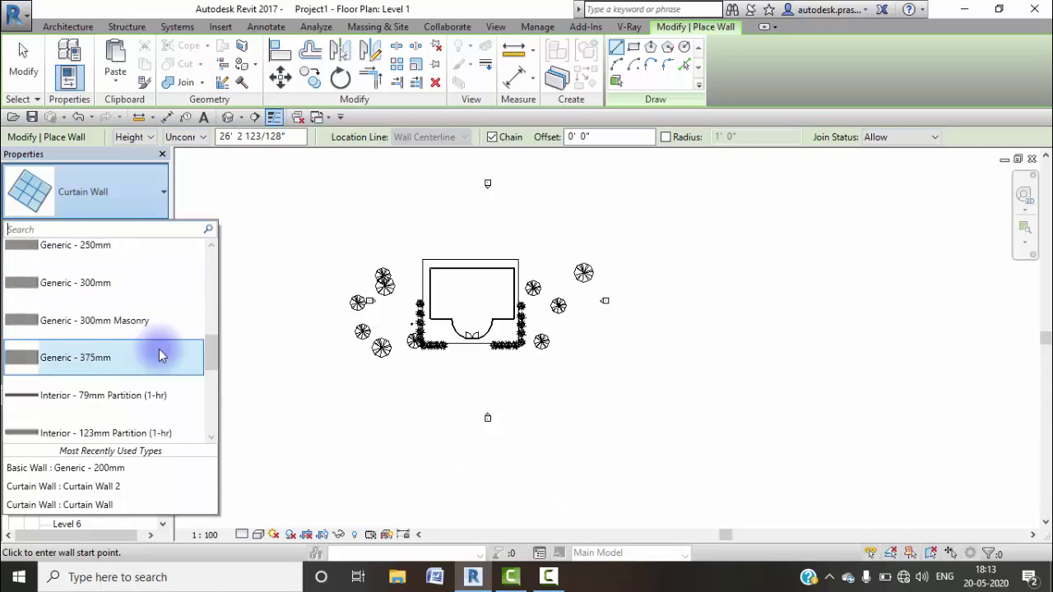
scroll(161, 354, "down", 2)
scroll(161, 354, "down", 4)
scroll(75, 301, "down", 1)
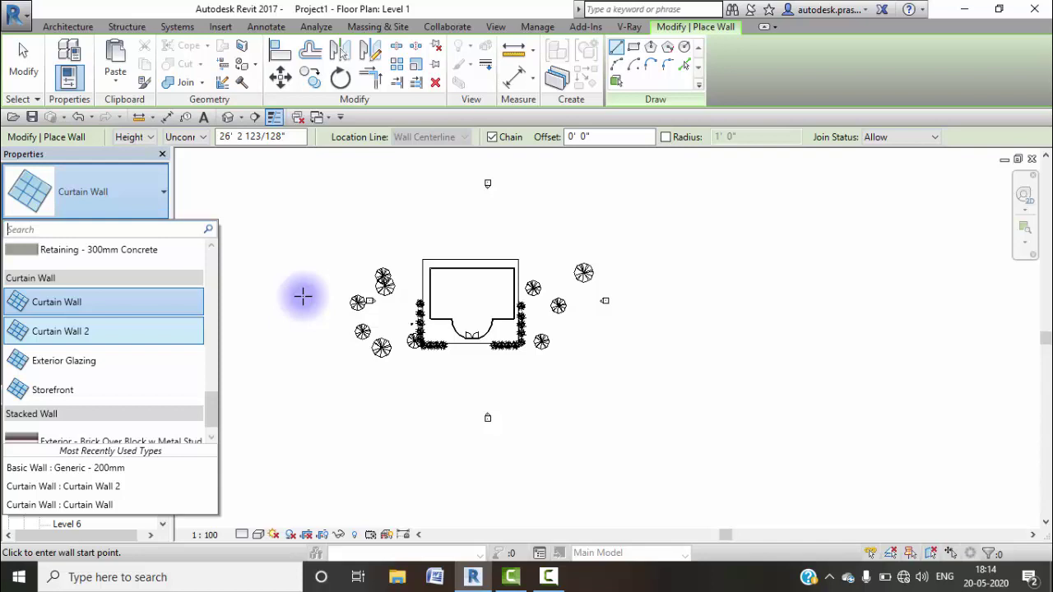
left_click(328, 205)
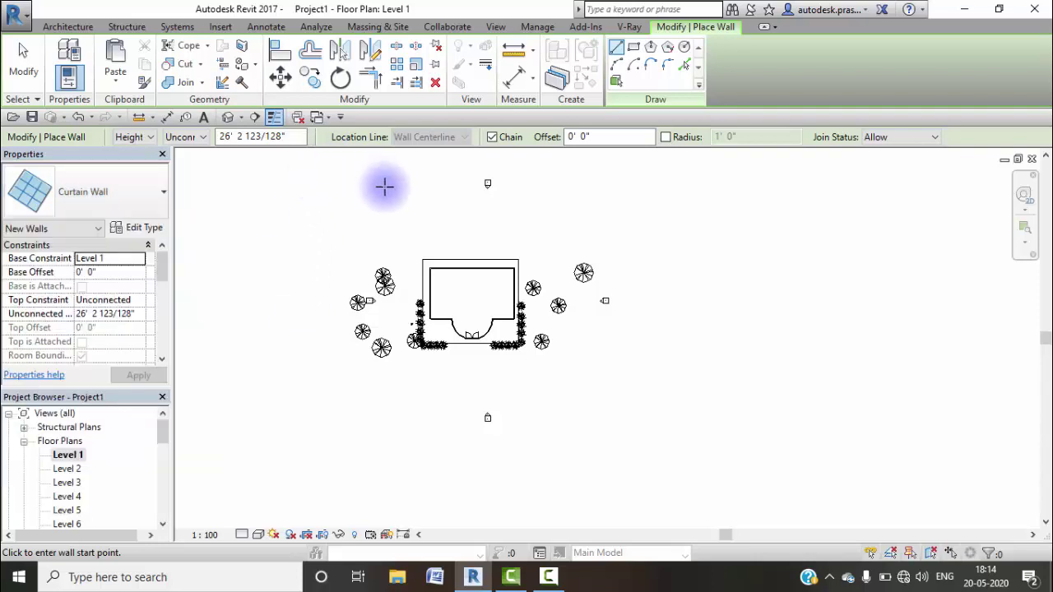
Step: Switch to the default 3D view and orbit to see the curved glass side
left_click(230, 118)
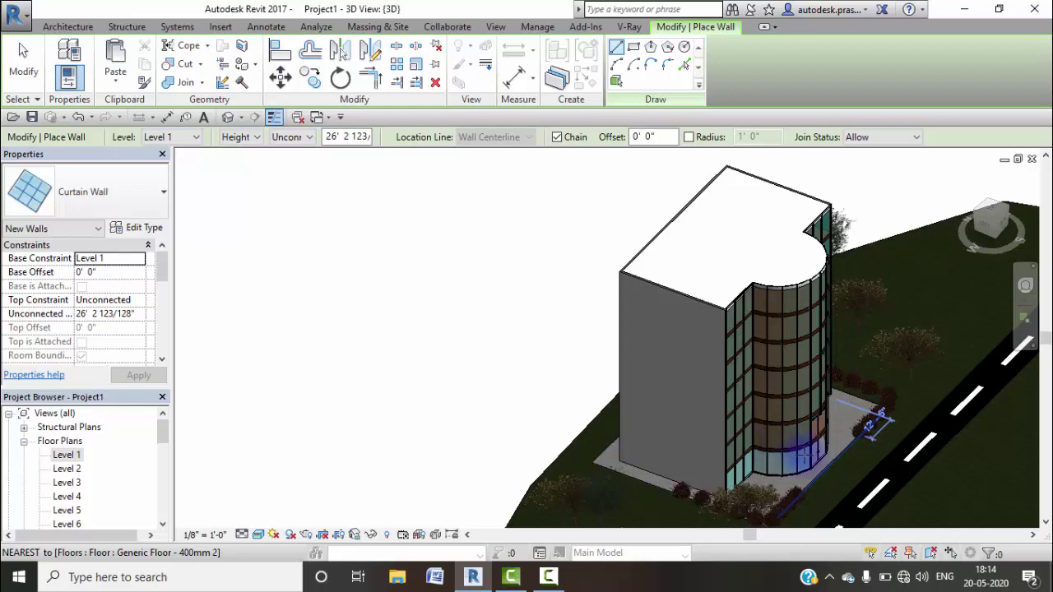
middle_click_drag(869, 426, 872, 463, "shift")
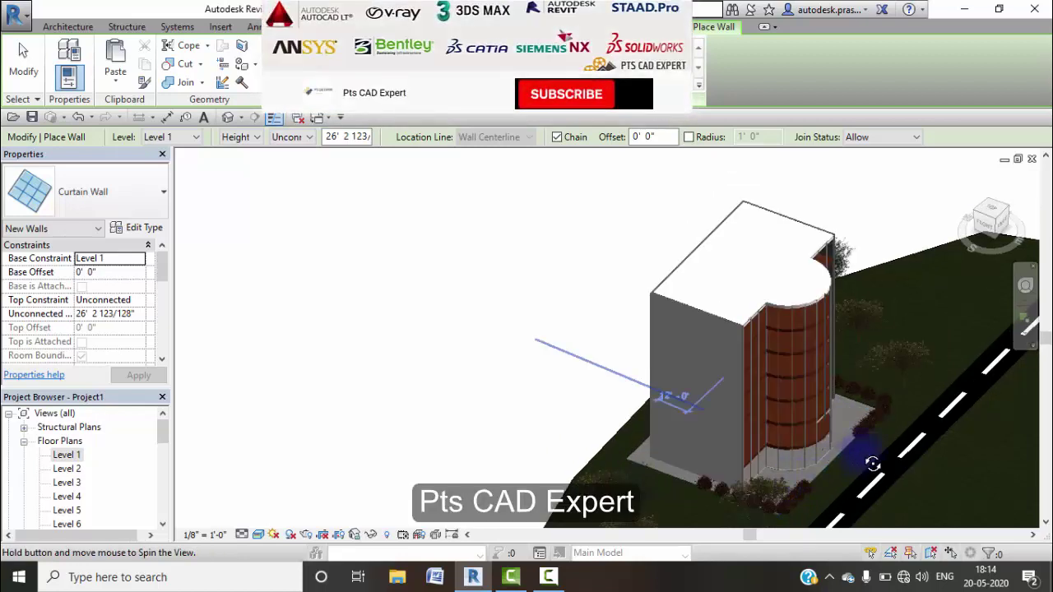
middle_click_drag(843, 384, 842, 376, "shift")
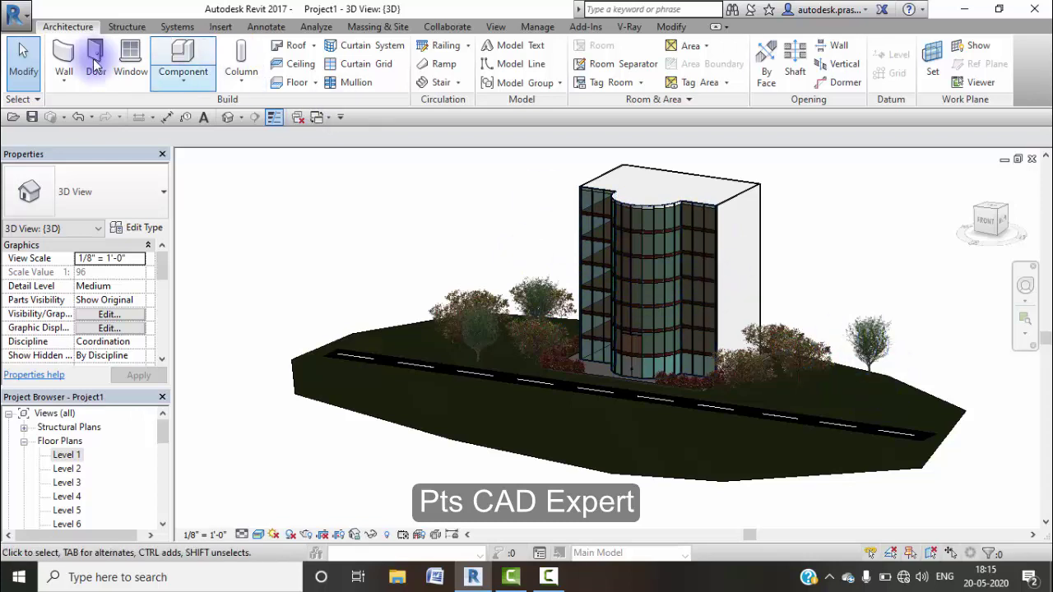
Step: Create a new project from the Architectural Template
left_click(24, 26)
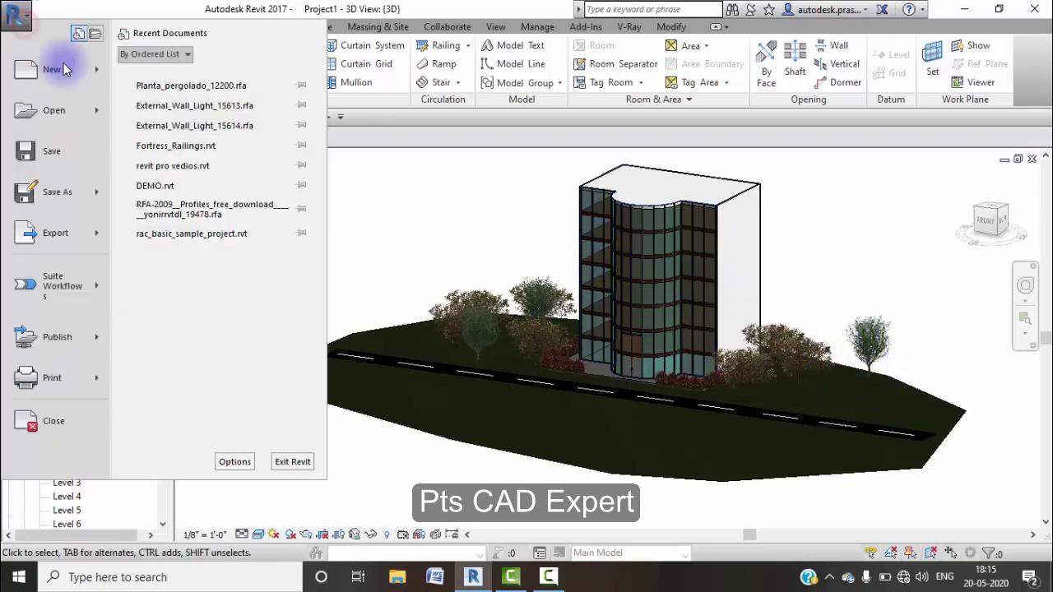
left_click(101, 74)
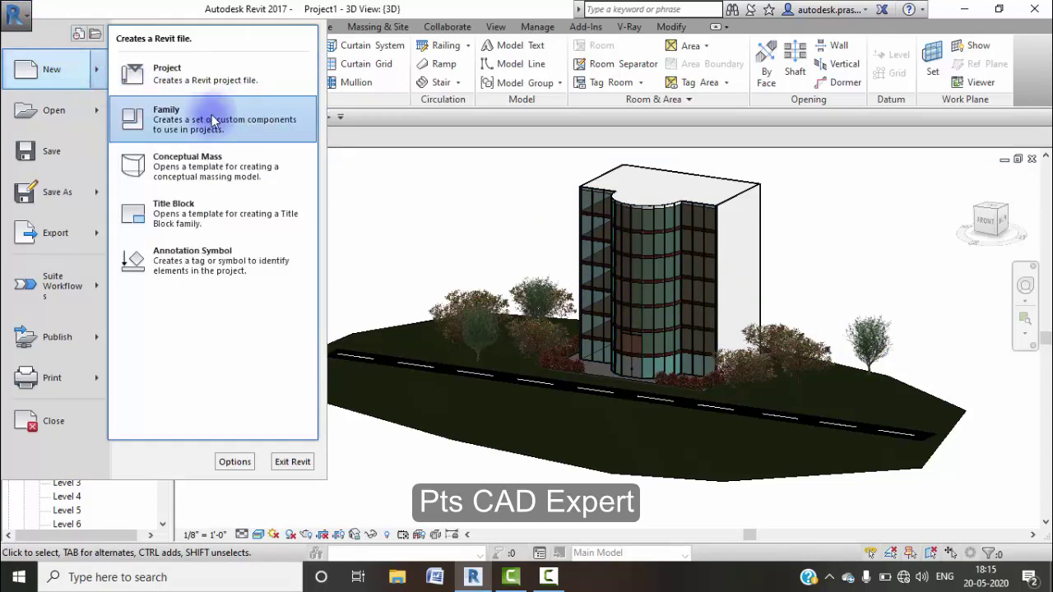
left_click(188, 78)
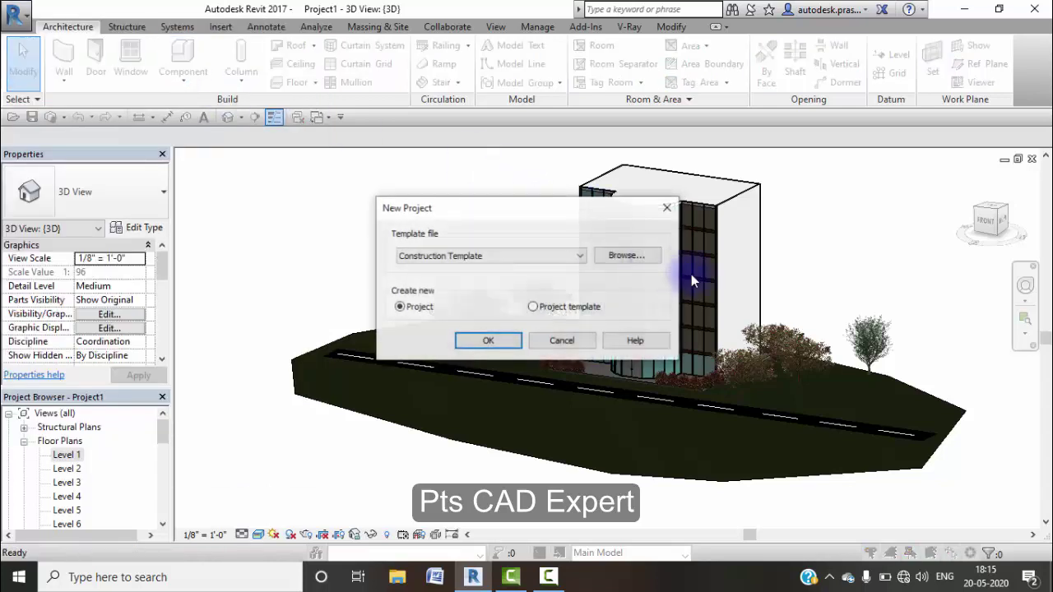
left_click(535, 256)
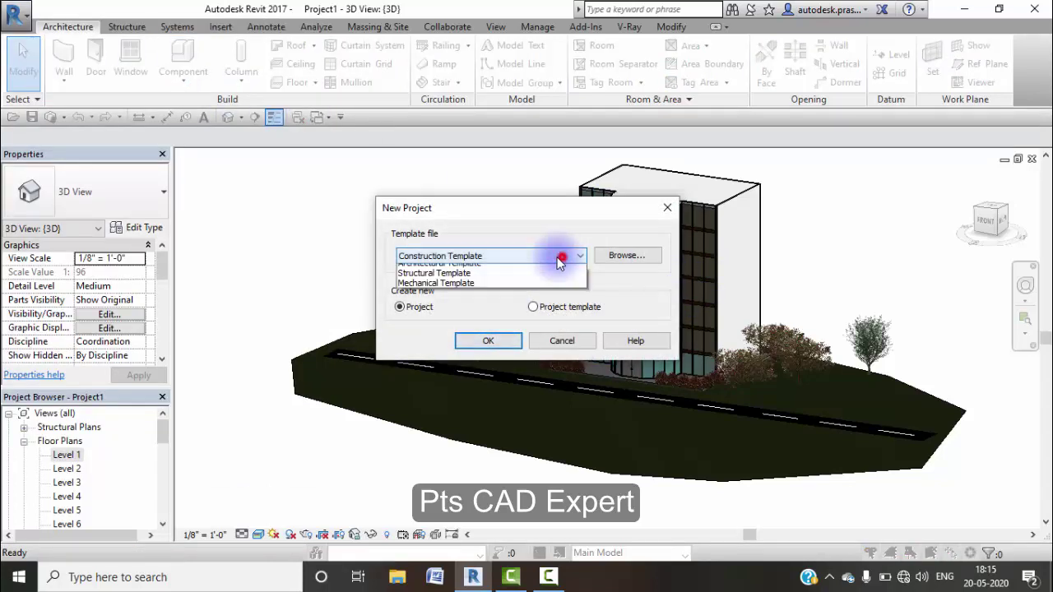
left_click(457, 278)
left_click(471, 341)
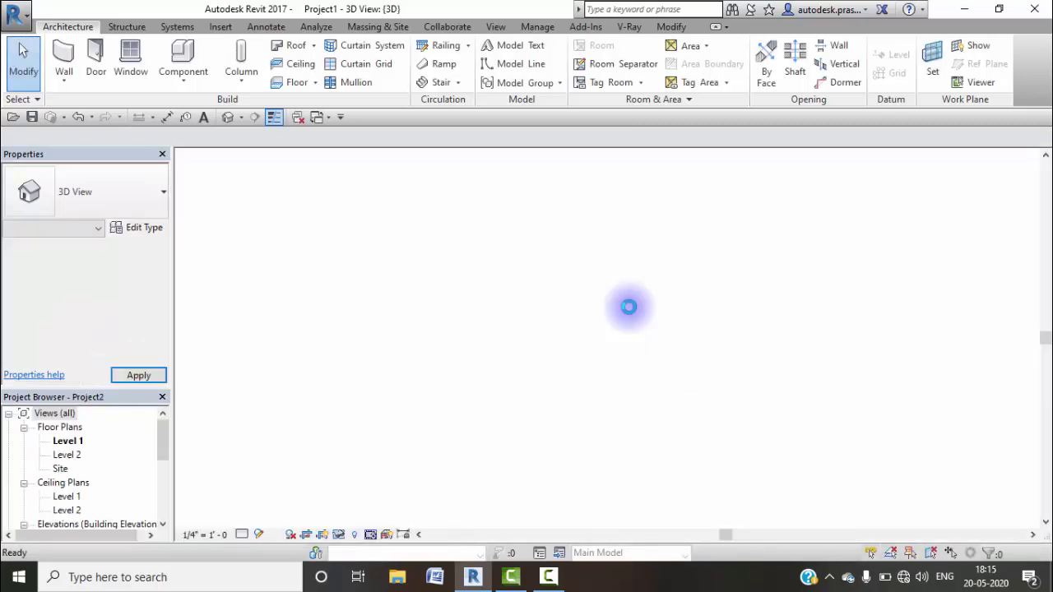
left_click(64, 76)
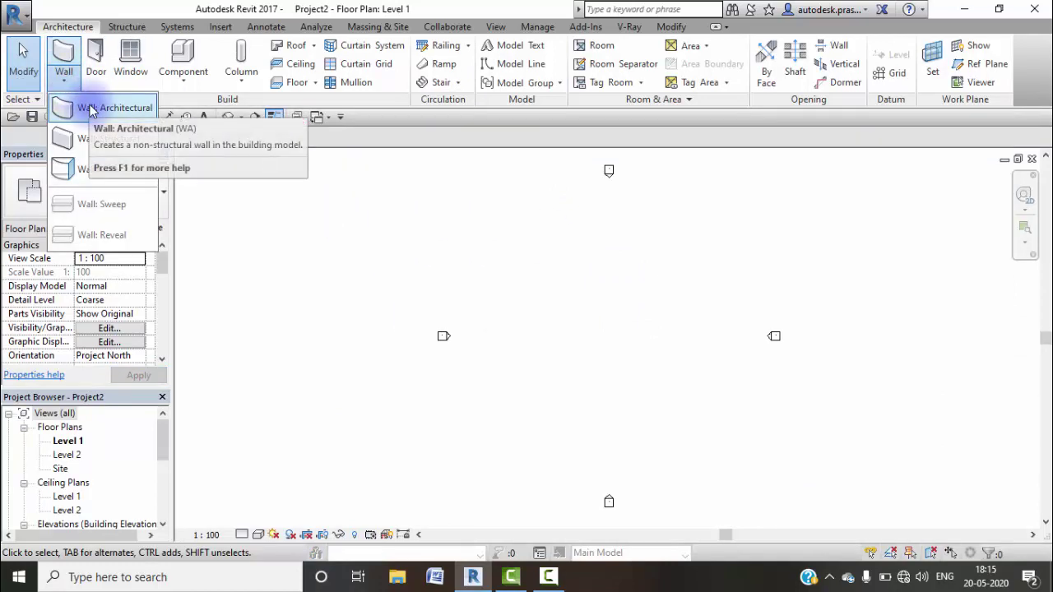
mouse_move(115, 108)
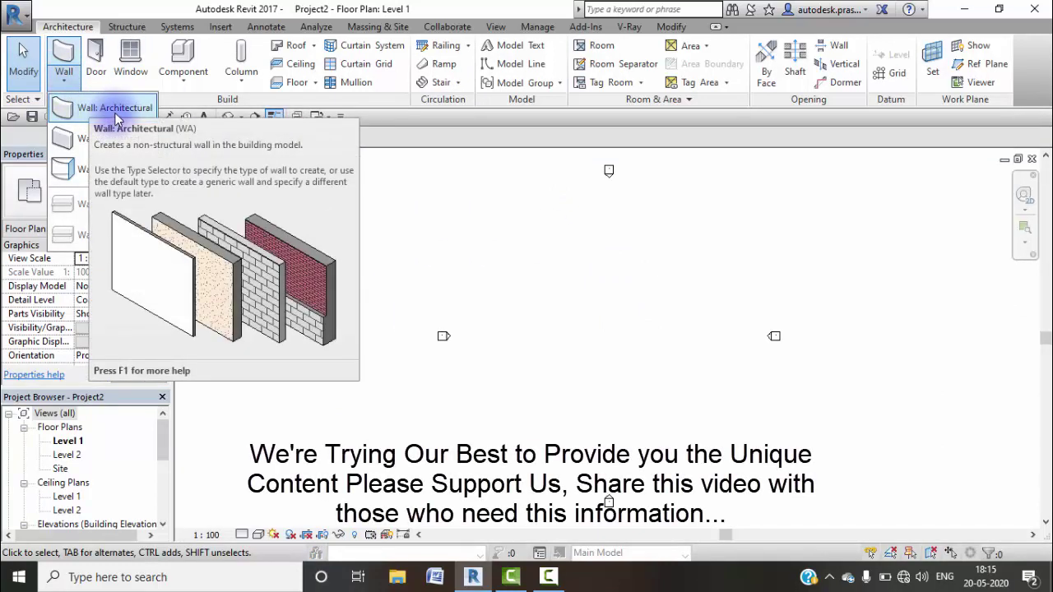
Step: Start an architectural wall using the Curtain Wall type
left_click(116, 115)
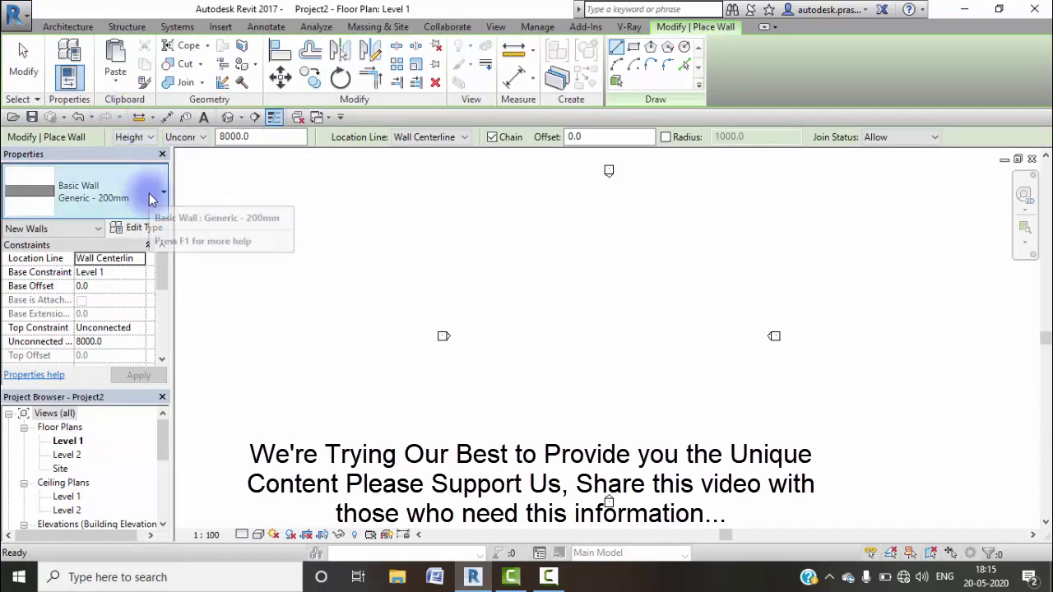
left_click(155, 194)
scroll(118, 372, "down", 10)
scroll(113, 398, "down", 2)
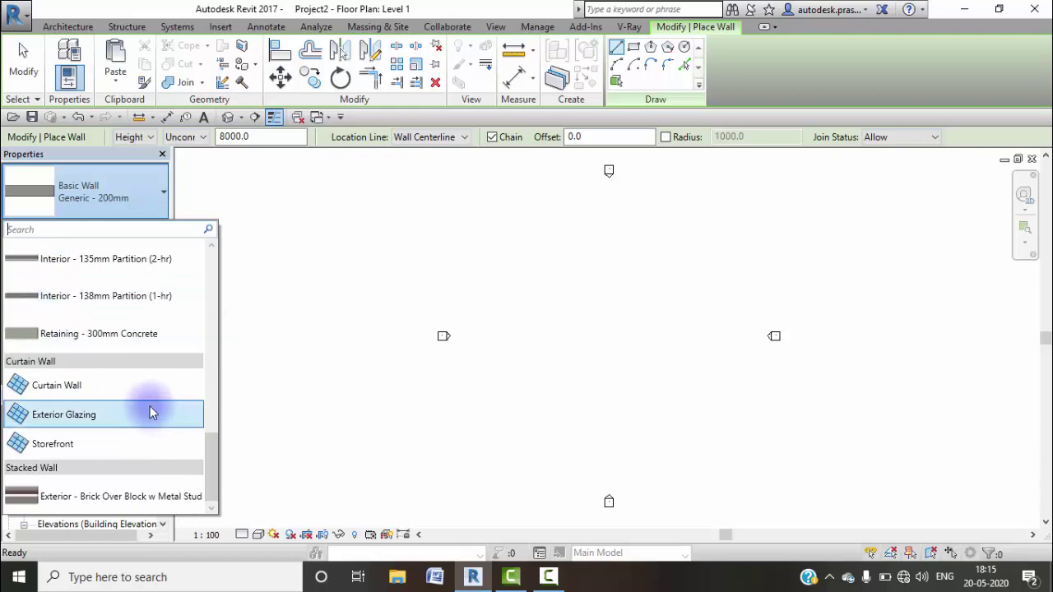
left_click(79, 391)
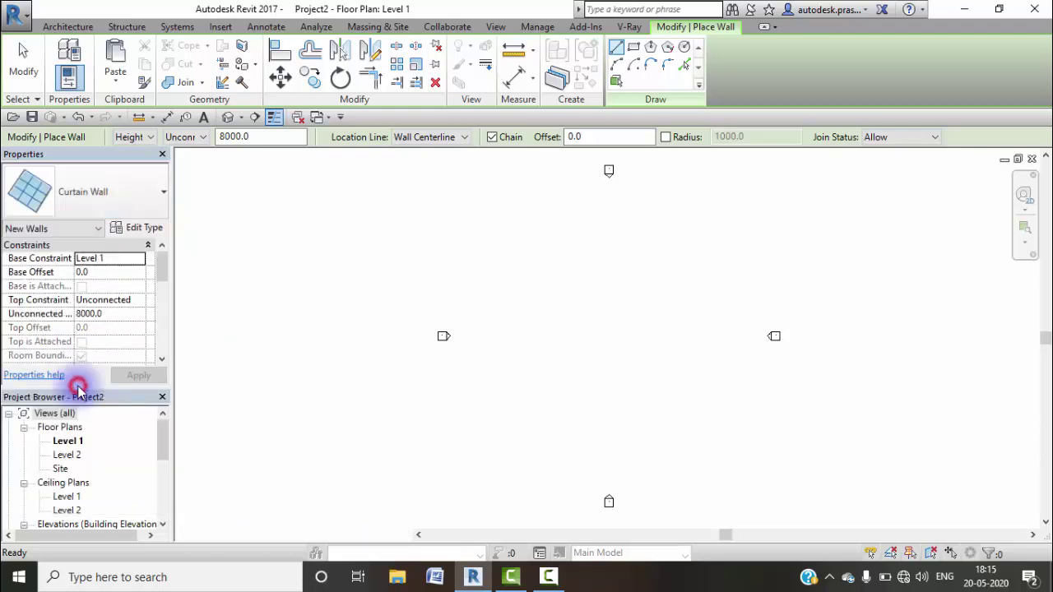
Step: Draw a straight curtain wall, then a rectangular ring of curtain walls
left_click(508, 338)
left_click(603, 338)
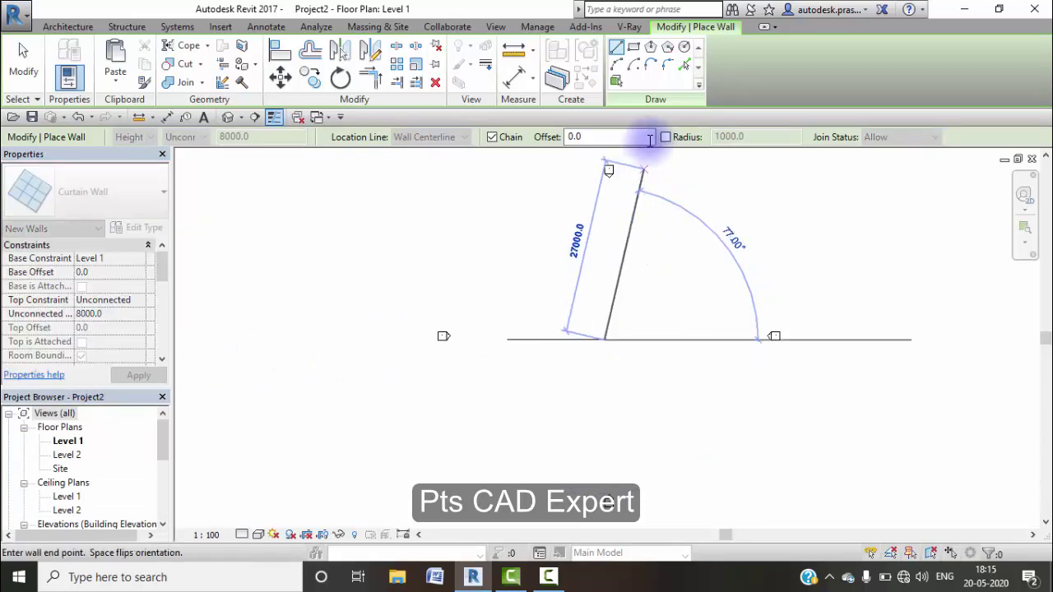
left_click(633, 46)
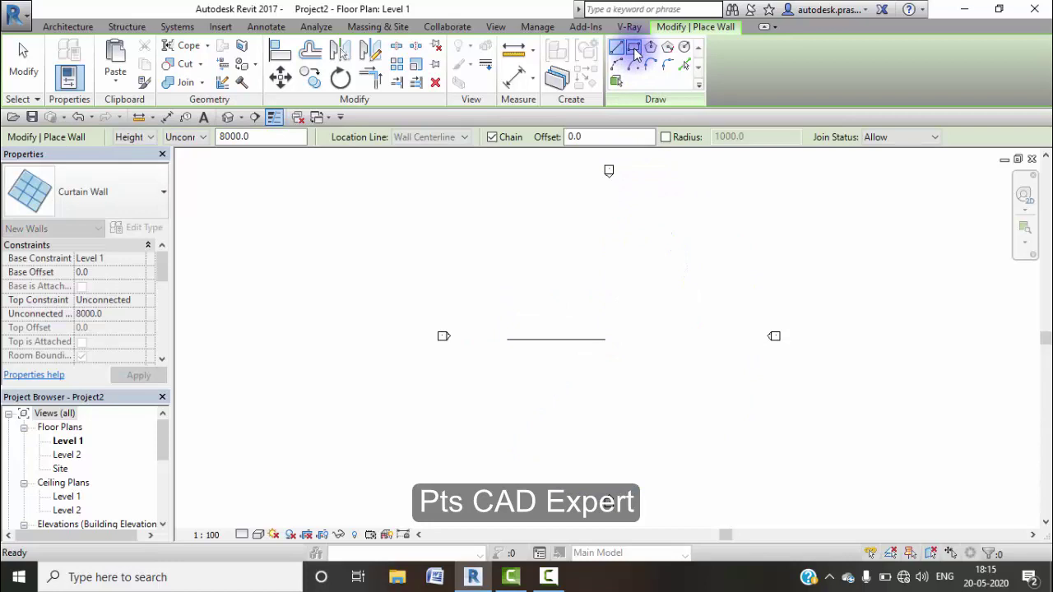
left_click(659, 308)
left_click(738, 359)
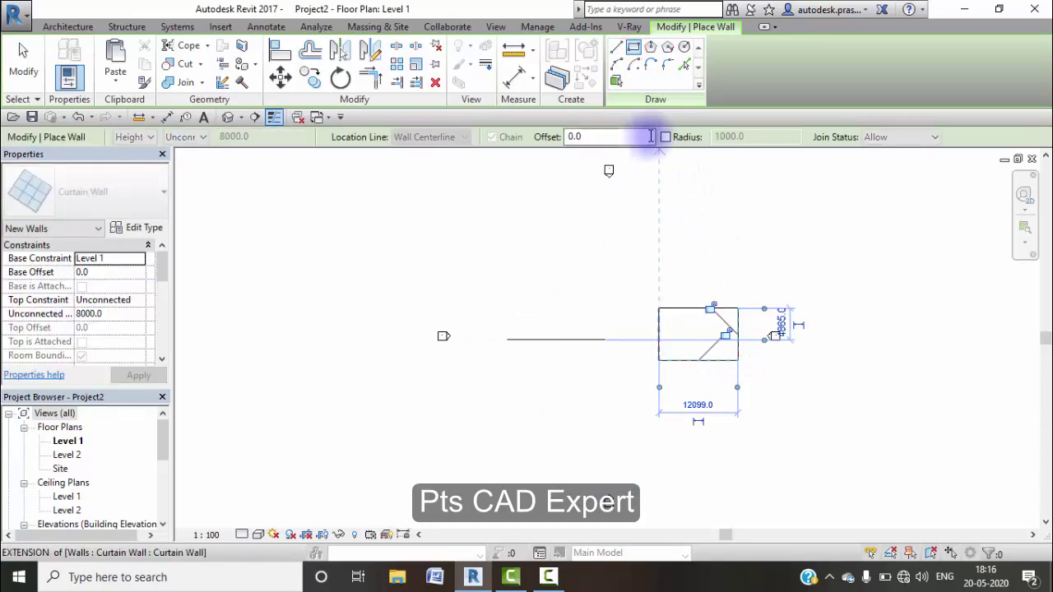
key("Escape")
key("Escape")
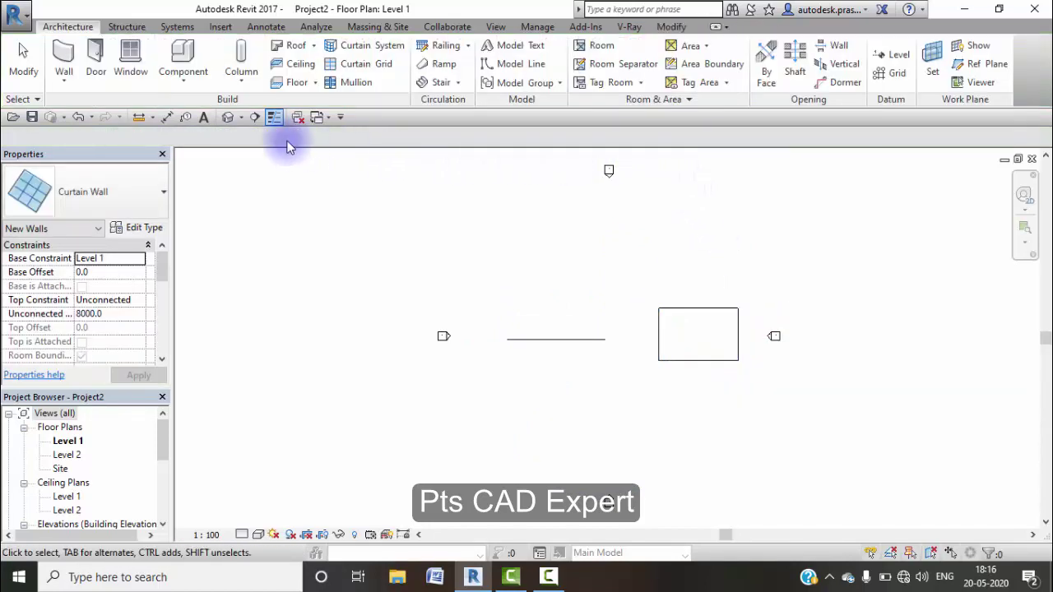
Step: Switch to the 3D view in the Shaded visual style and pan across the new walls
key("3")
key("d")
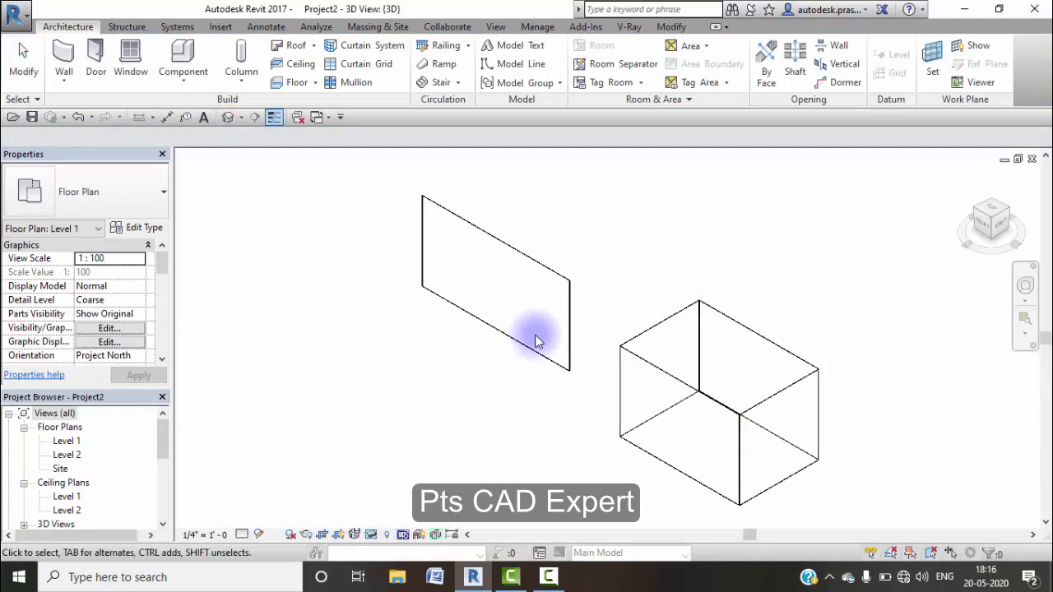
left_click(260, 536)
left_click(284, 475)
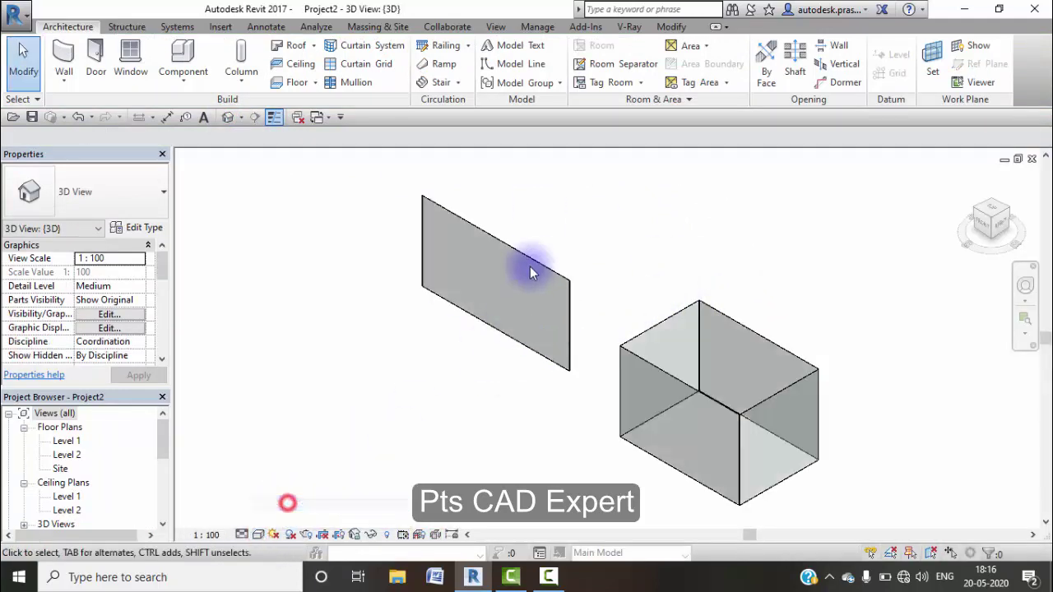
scroll(435, 228, "up", 2)
scroll(468, 261, "up", 2)
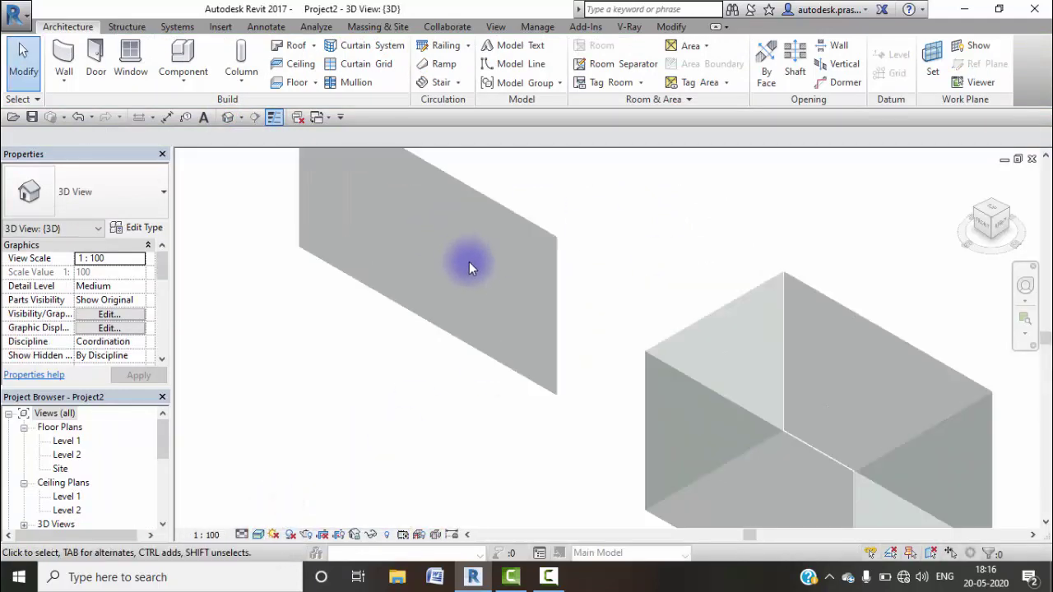
middle_click_drag(482, 348, 492, 335)
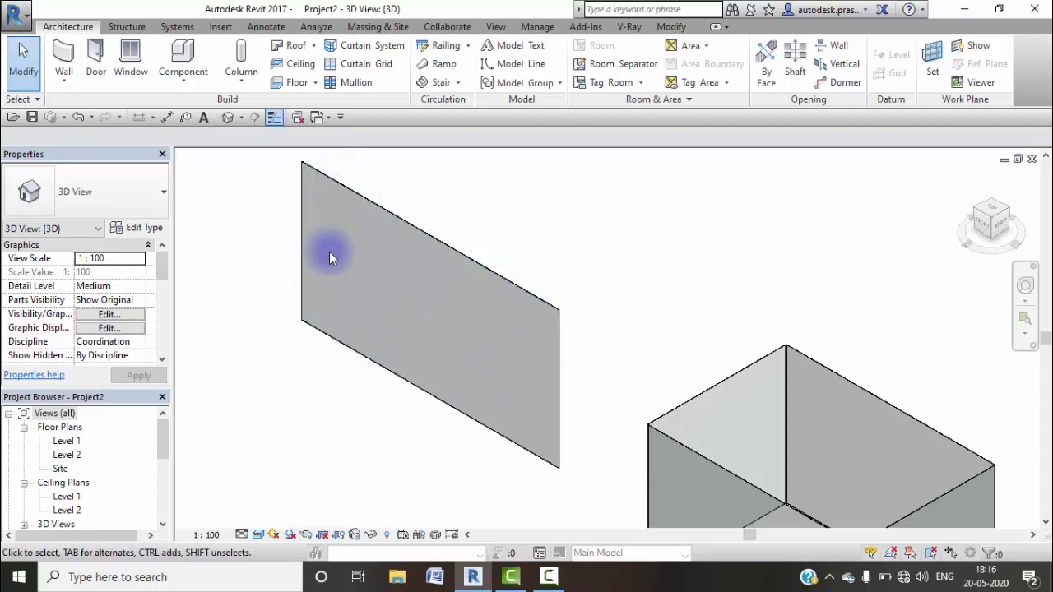
scroll(364, 296, "down", 2)
scroll(366, 298, "down", 1)
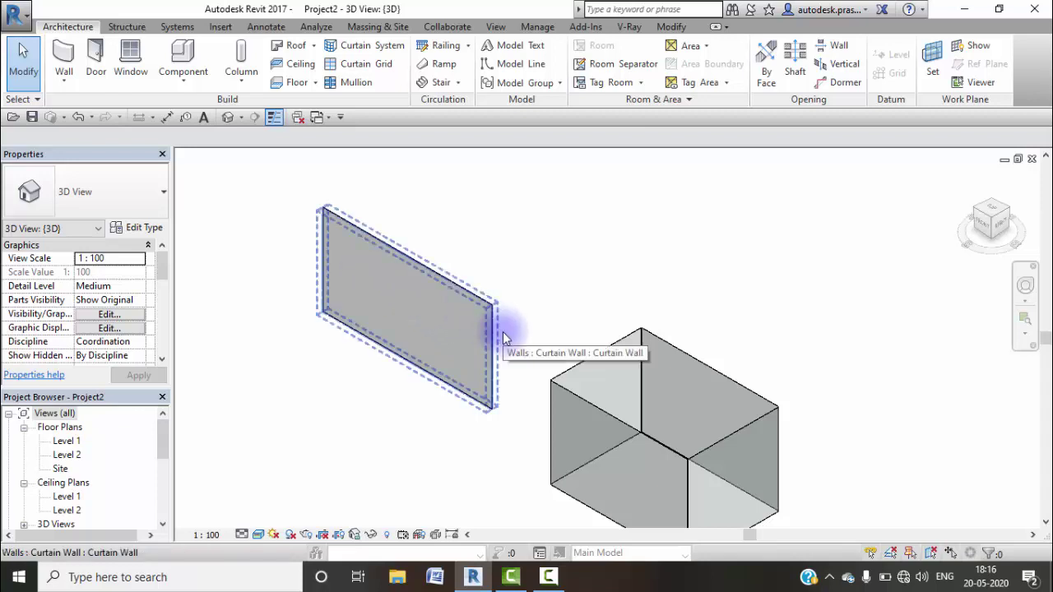
Step: Select the curtain wall, review its Top Constraint, and open the East elevation
left_click(458, 290)
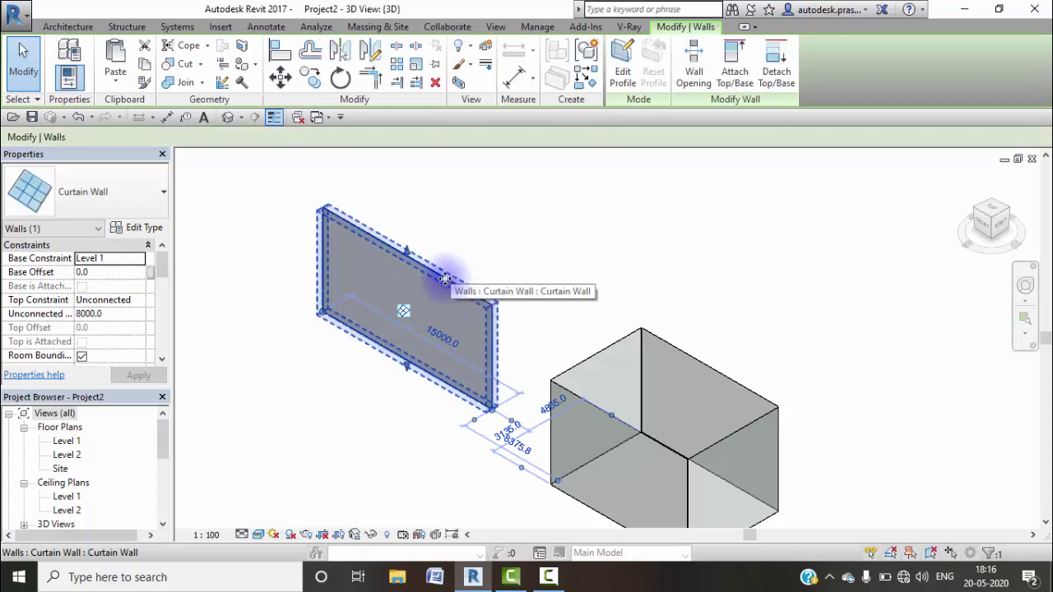
left_click(139, 300)
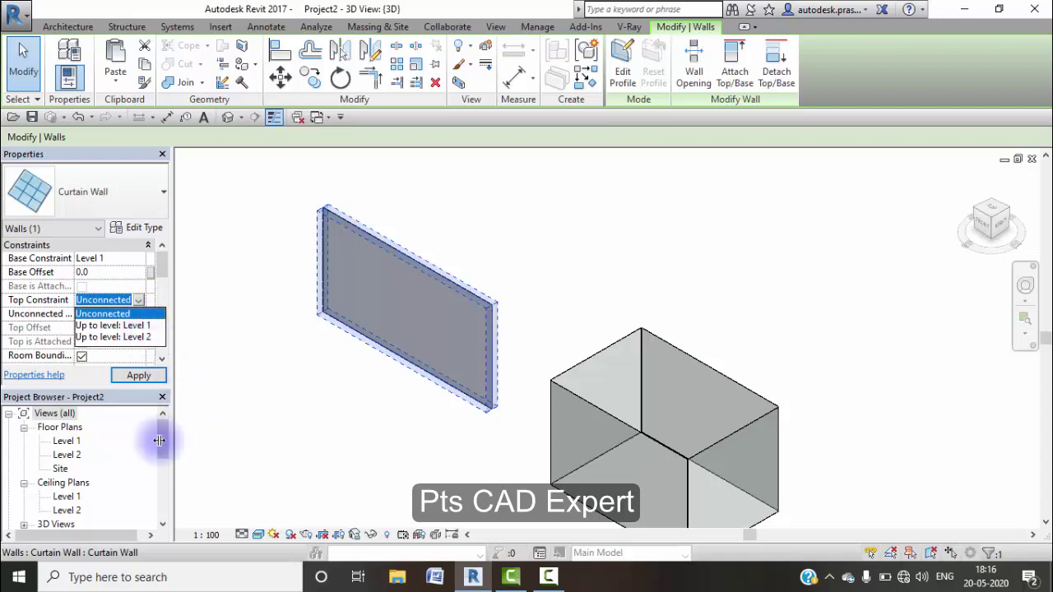
scroll(86, 483, "down", 2)
double_click(66, 497)
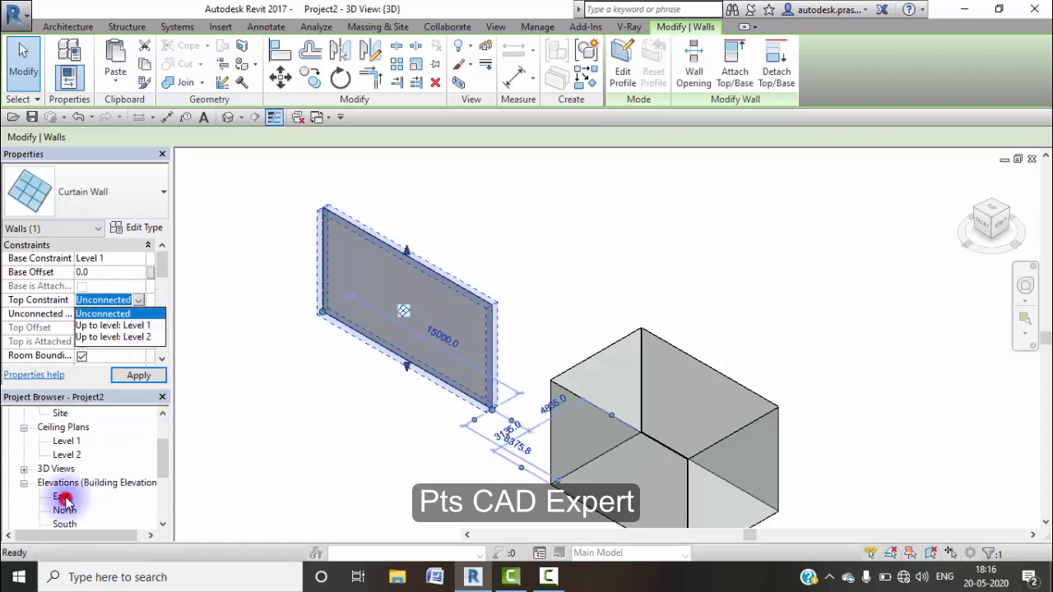
scroll(836, 343, "down", 2)
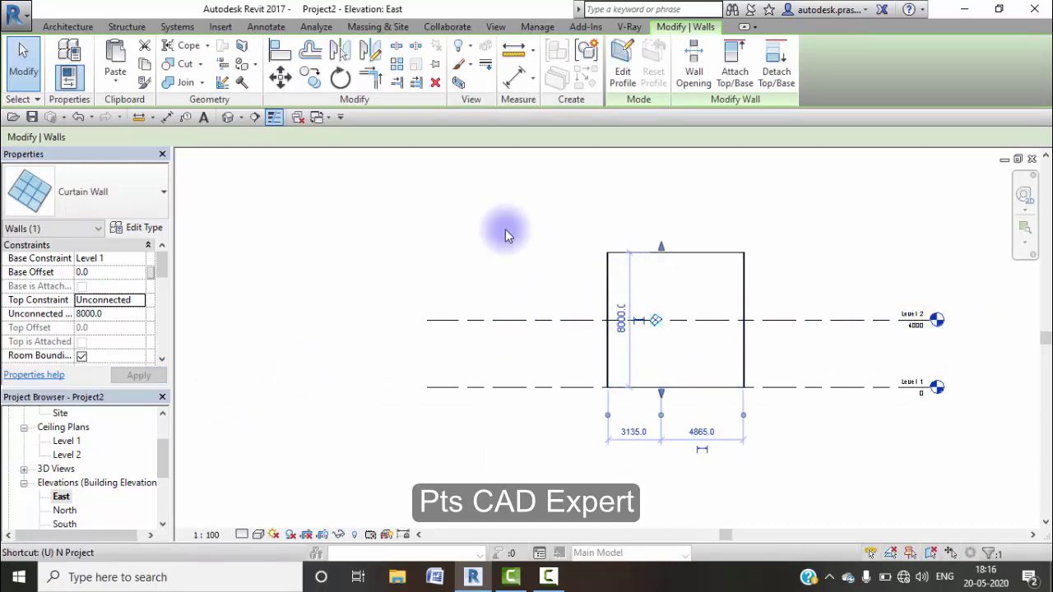
Step: Set the project length units to feet and fractional inches
key("n")
left_click(642, 176)
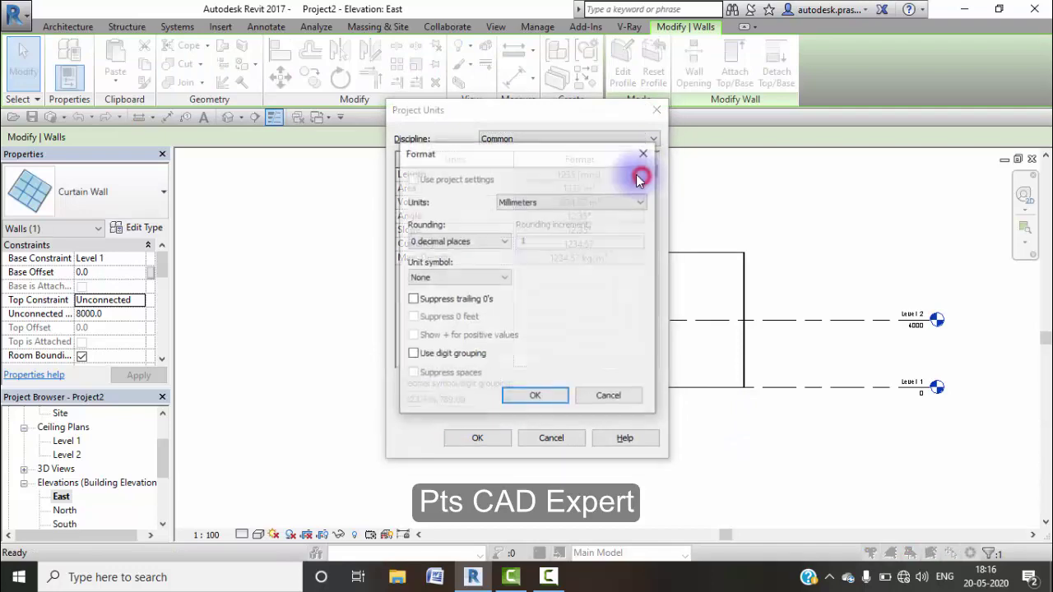
left_click(598, 203)
left_click(531, 224)
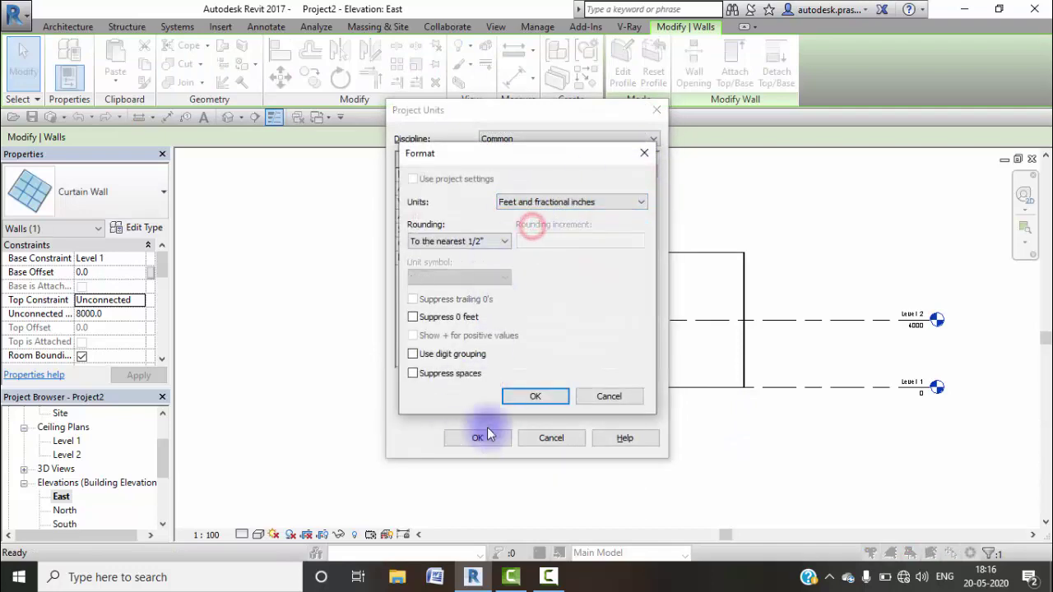
left_click(535, 395)
left_click(477, 438)
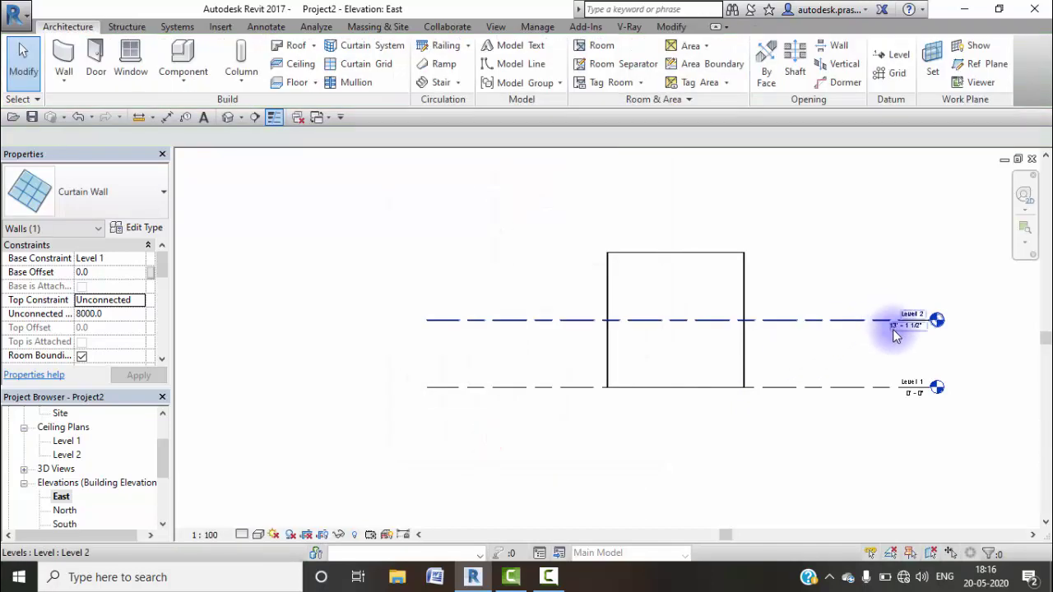
Step: Set Level 2's elevation to 10'
left_click(894, 327)
left_click(894, 327)
type("10'")
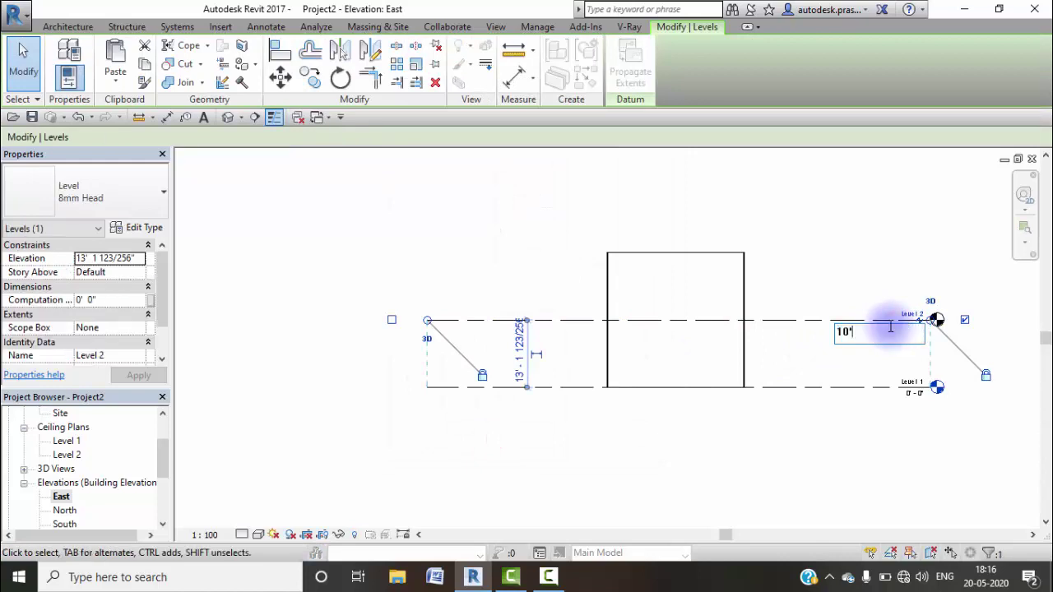
key("Return")
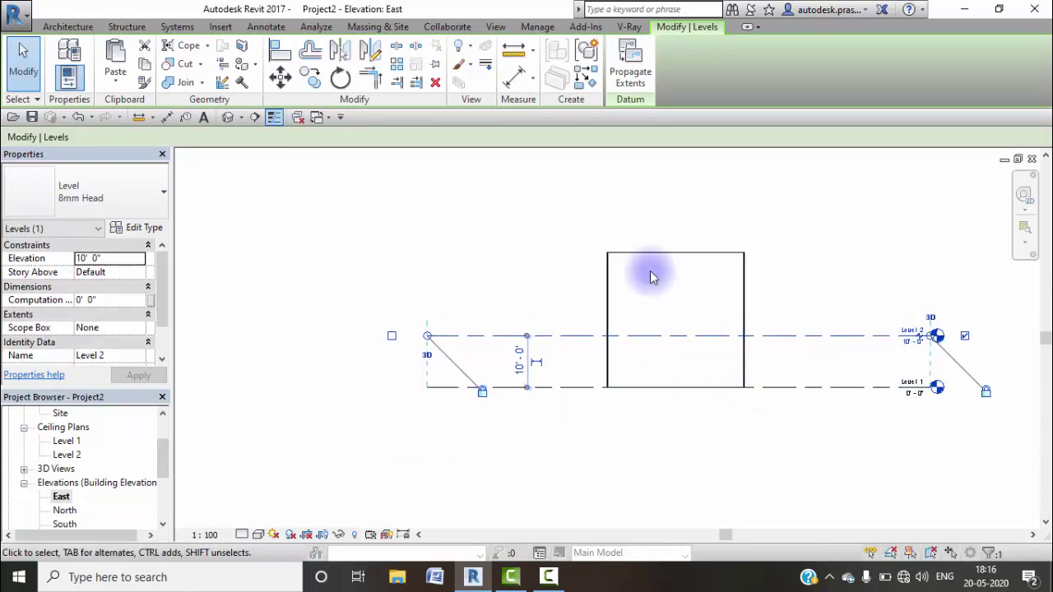
Step: Pick level lines with a 10' offset to create Level 3, Level 4 and Level 5
left_click(68, 26)
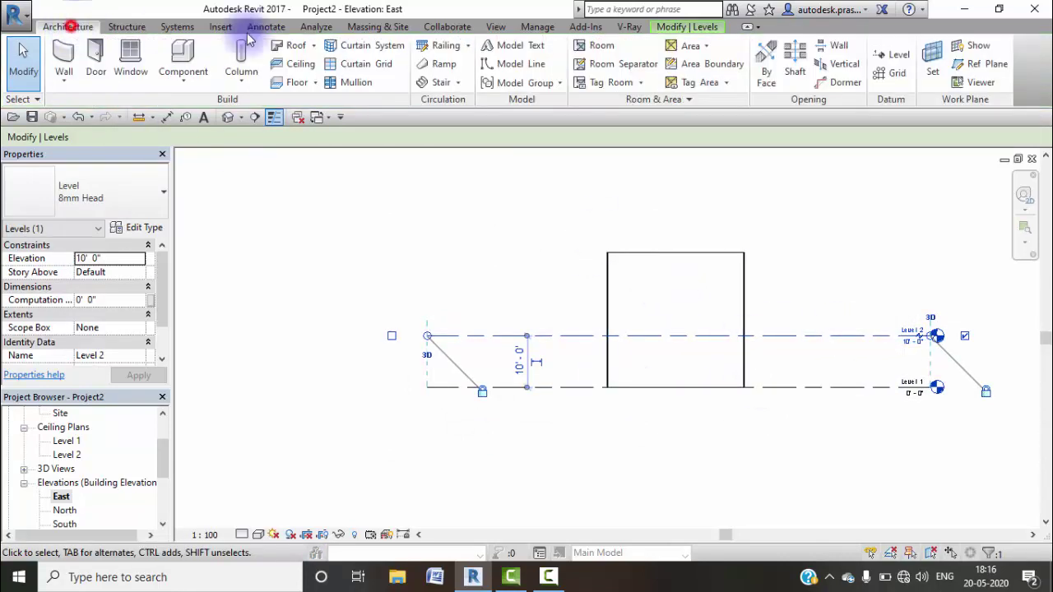
left_click(887, 54)
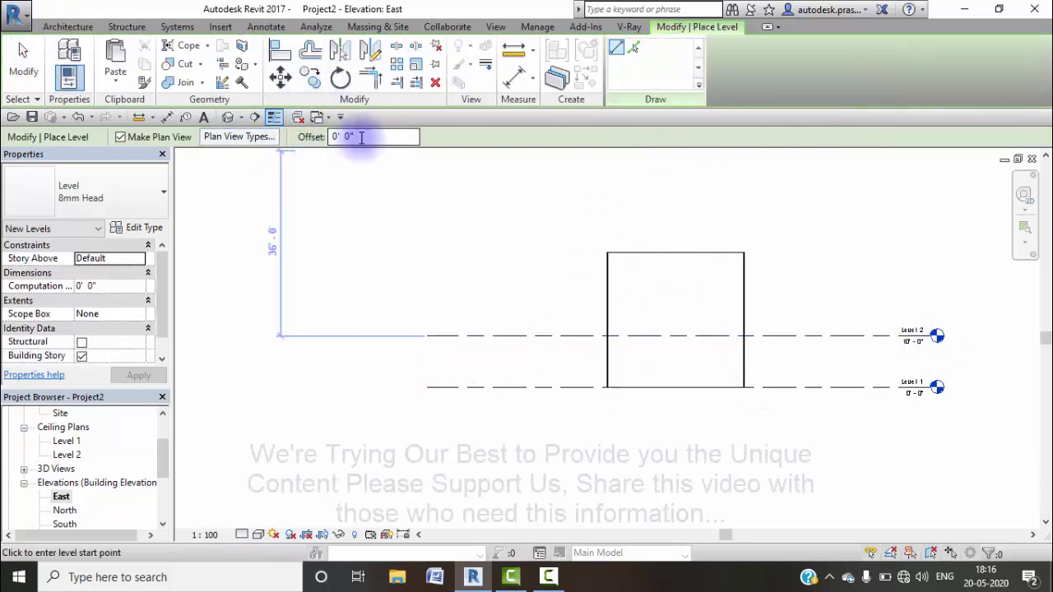
double_click(360, 136)
type("10'")
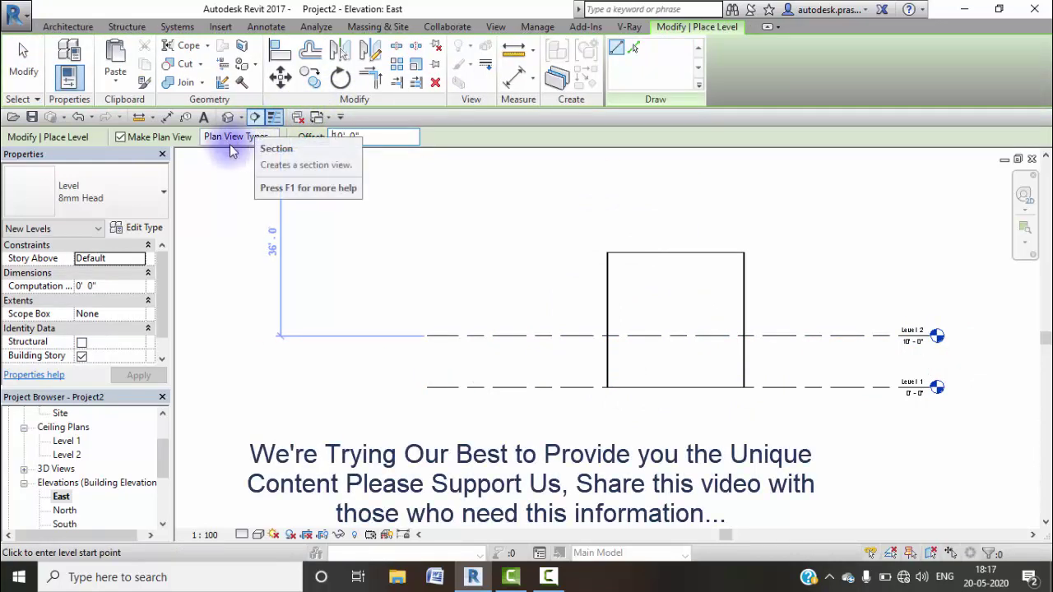
left_click(636, 48)
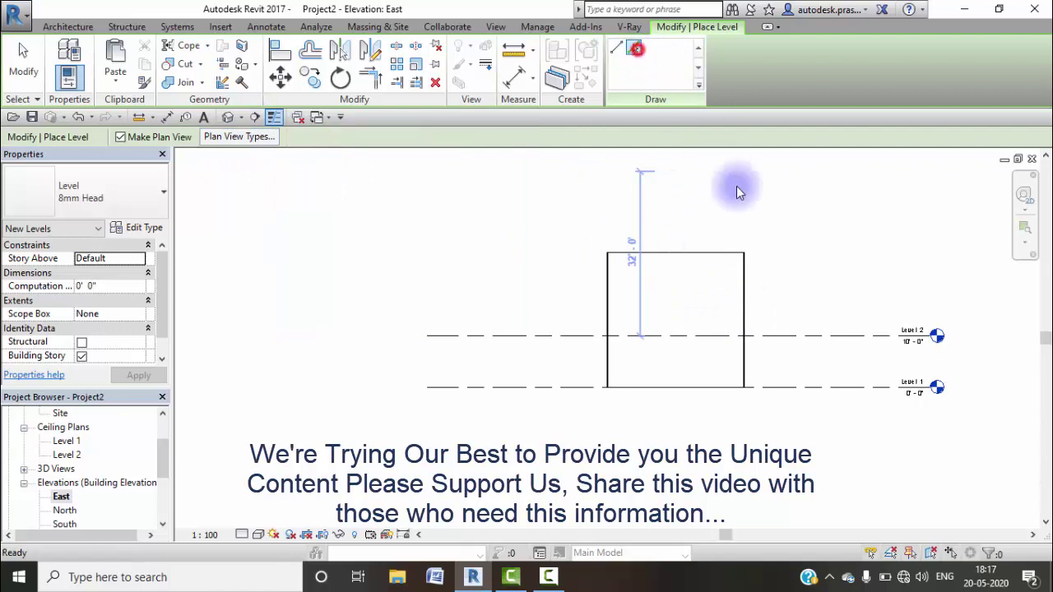
left_click(752, 336)
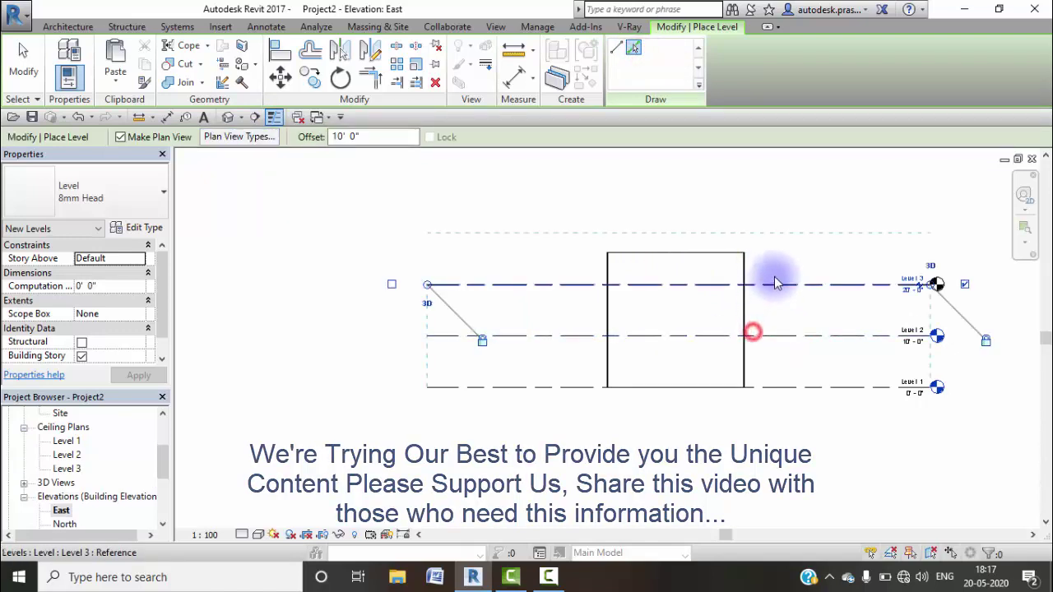
left_click(775, 286)
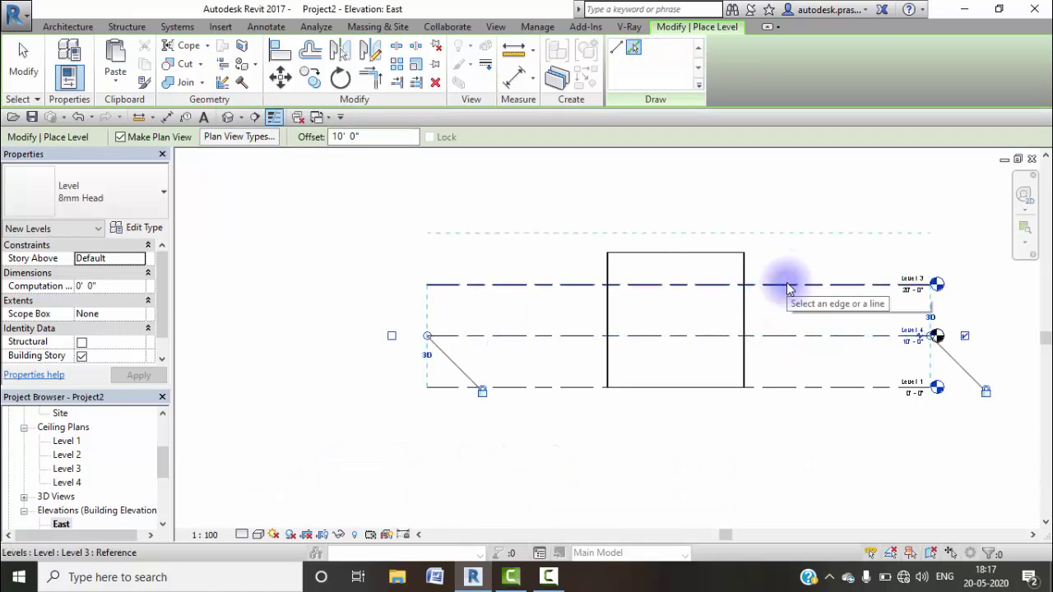
key("ctrl+z")
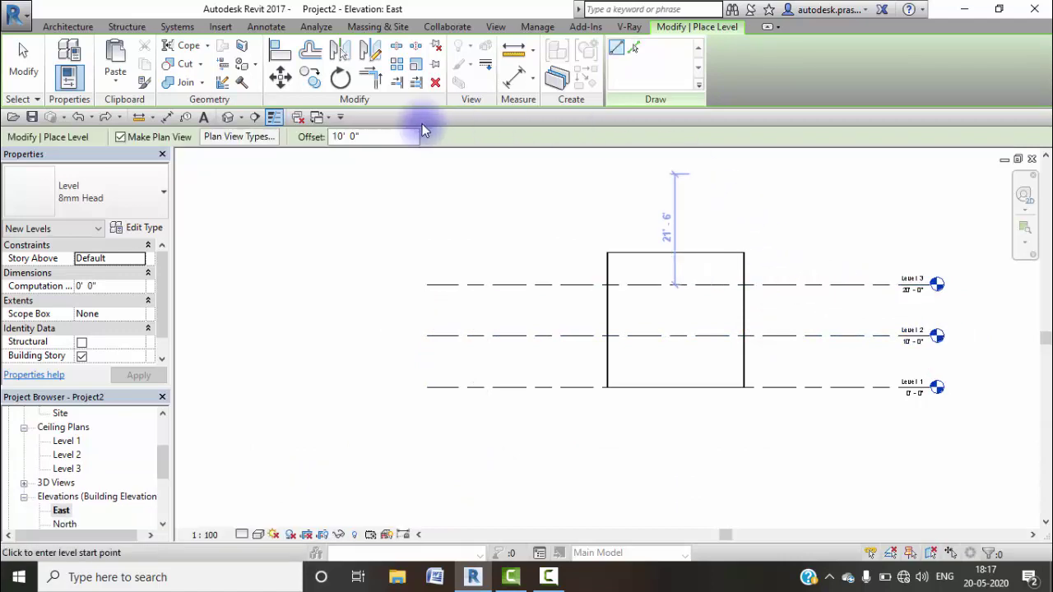
left_click(633, 51)
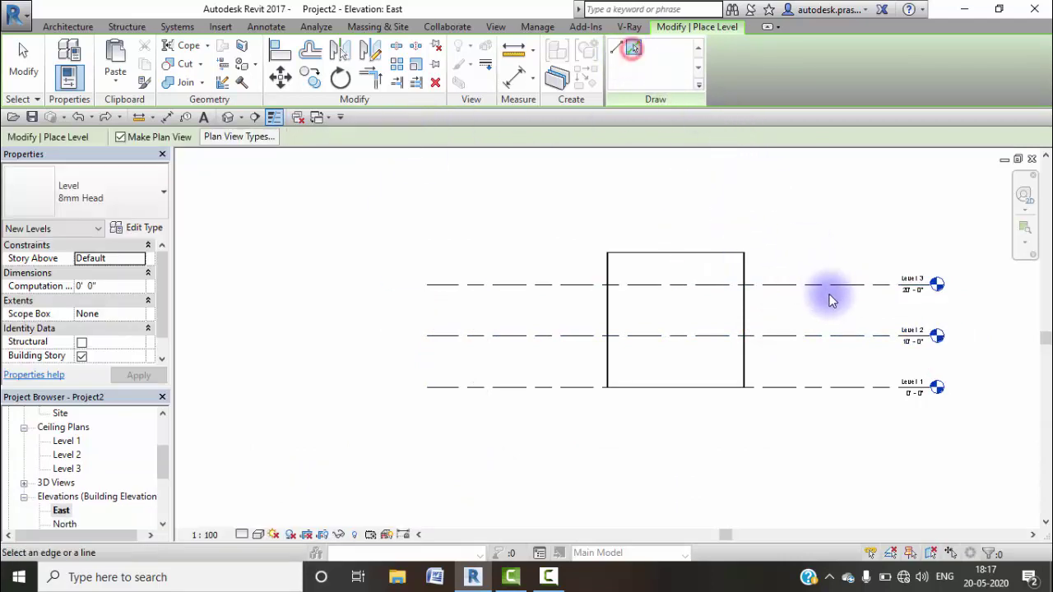
left_click(823, 284)
left_click(828, 233)
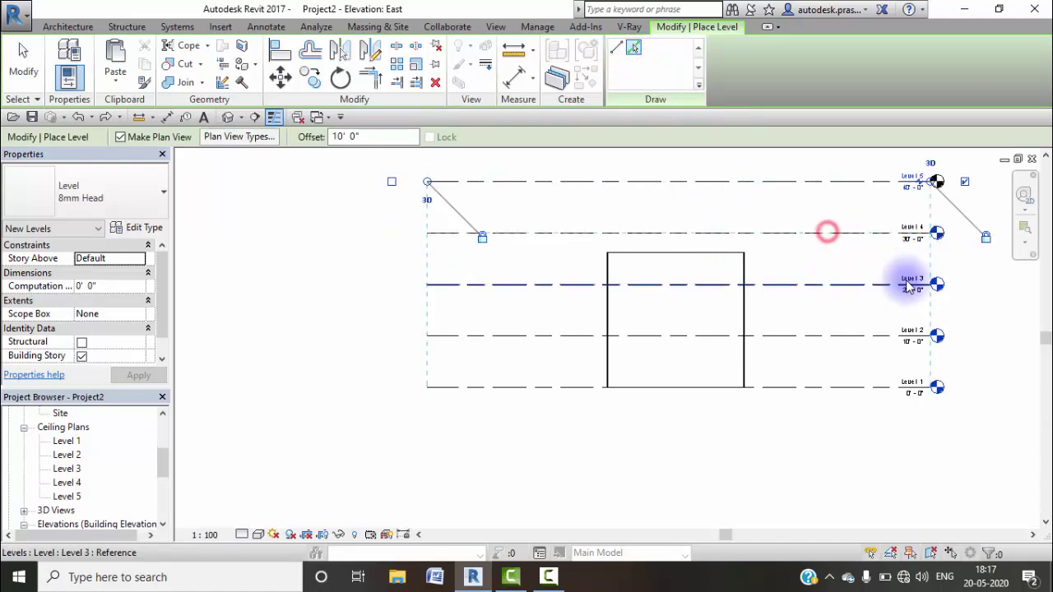
key("Escape")
key("Escape")
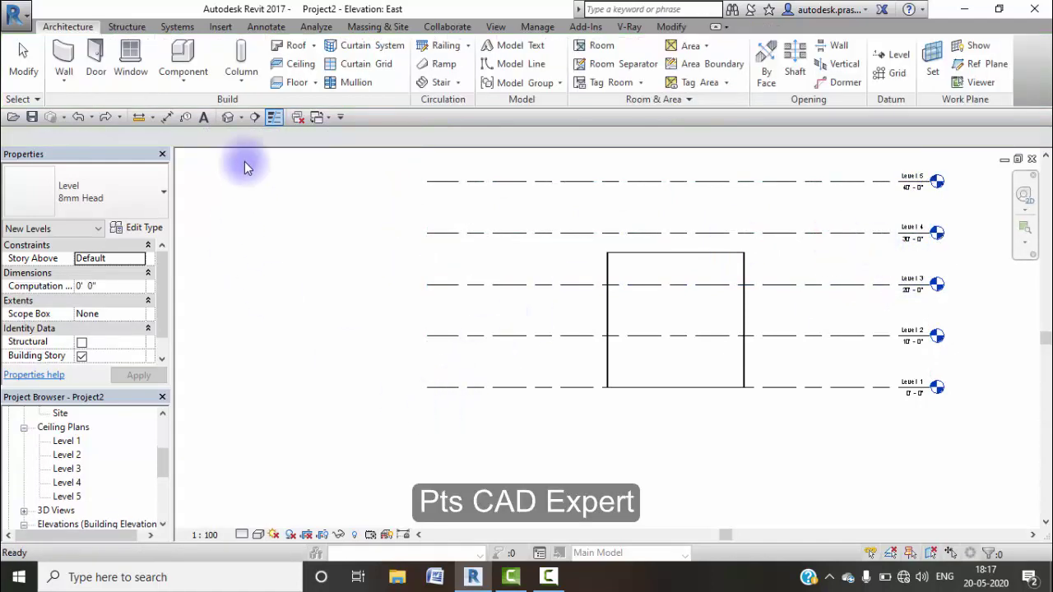
Step: Back in 3D, select the curtain wall and attach its top to a level
left_click(227, 118)
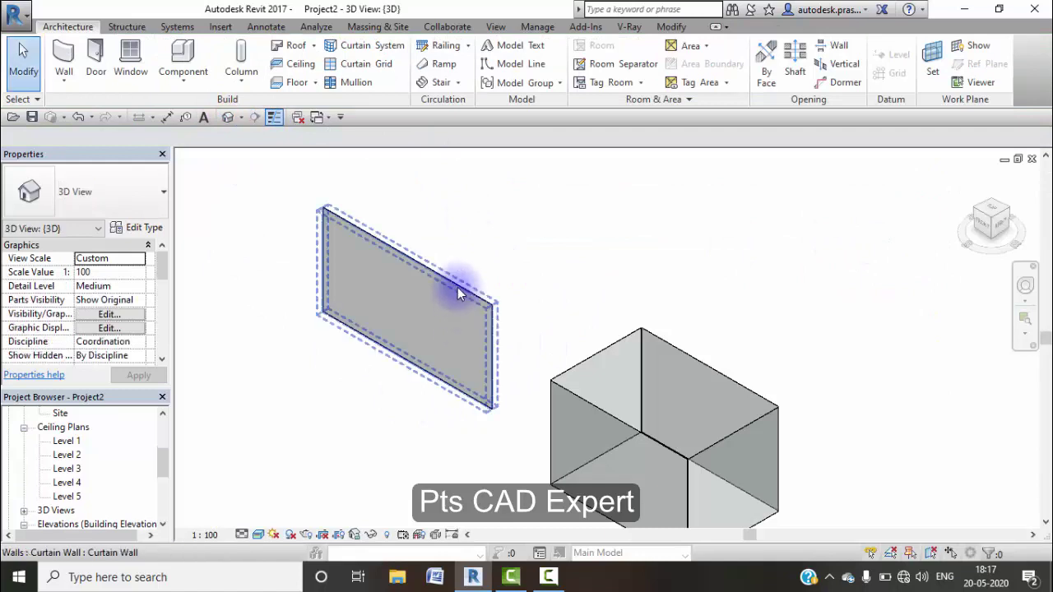
left_click(457, 287)
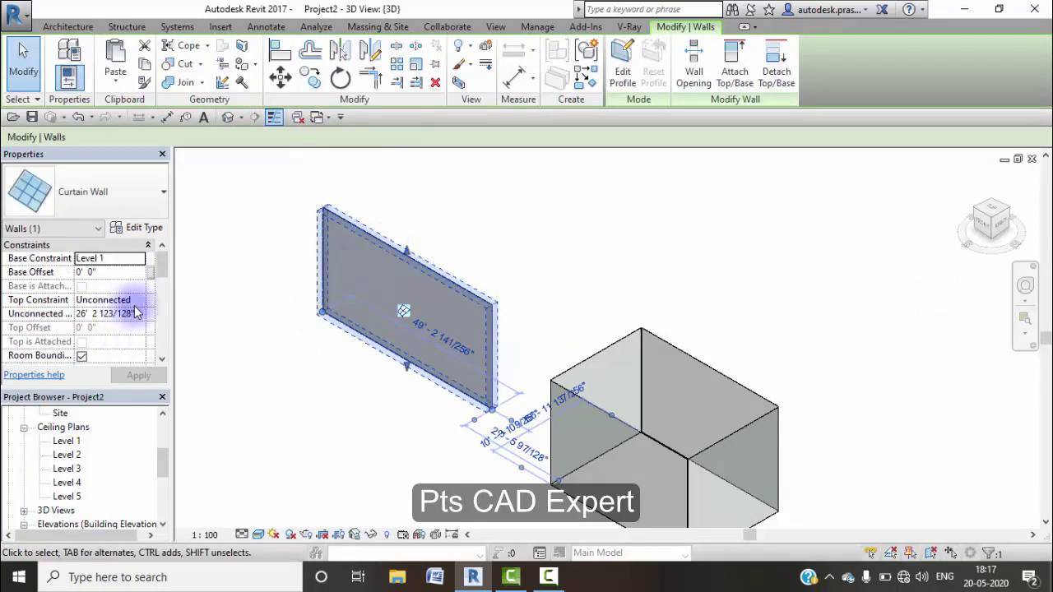
left_click(134, 301)
left_click(132, 326)
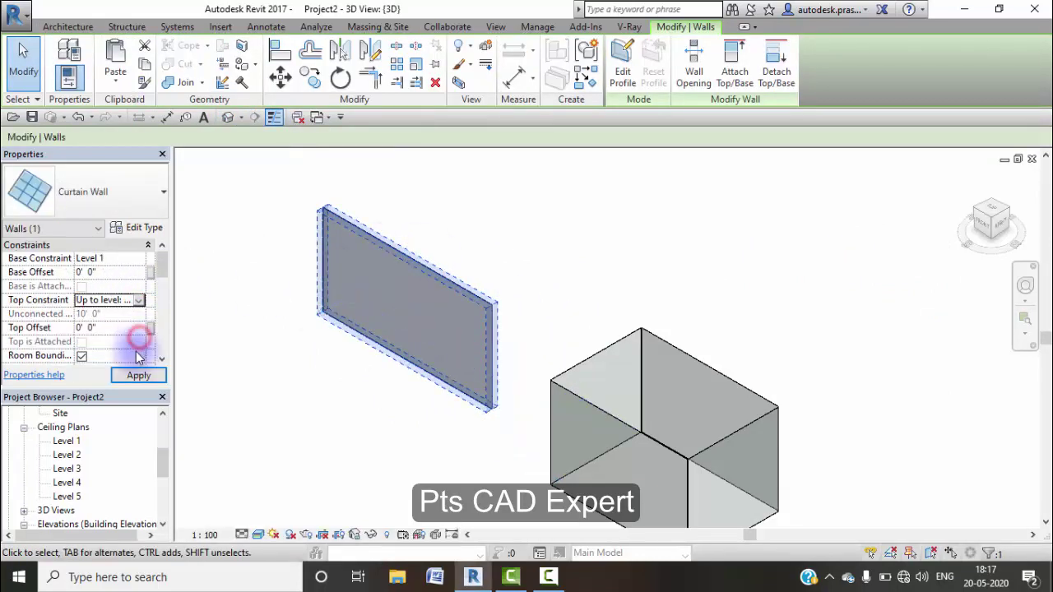
left_click(135, 376)
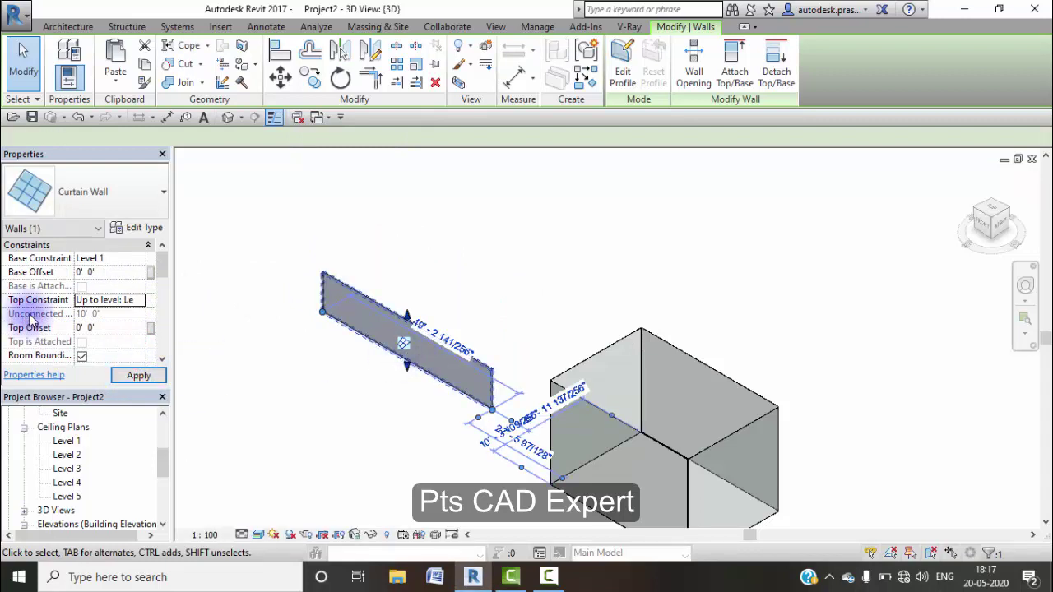
Step: Try a Level 5 top constraint, then revert to an unconnected 3'6" height
left_click(130, 303)
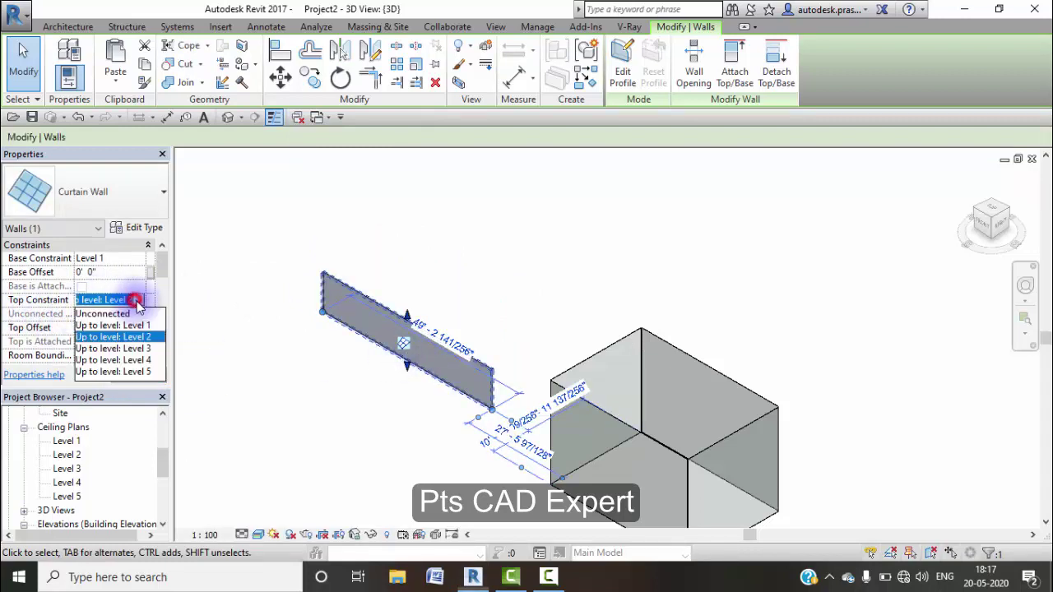
left_click(129, 375)
left_click(139, 375)
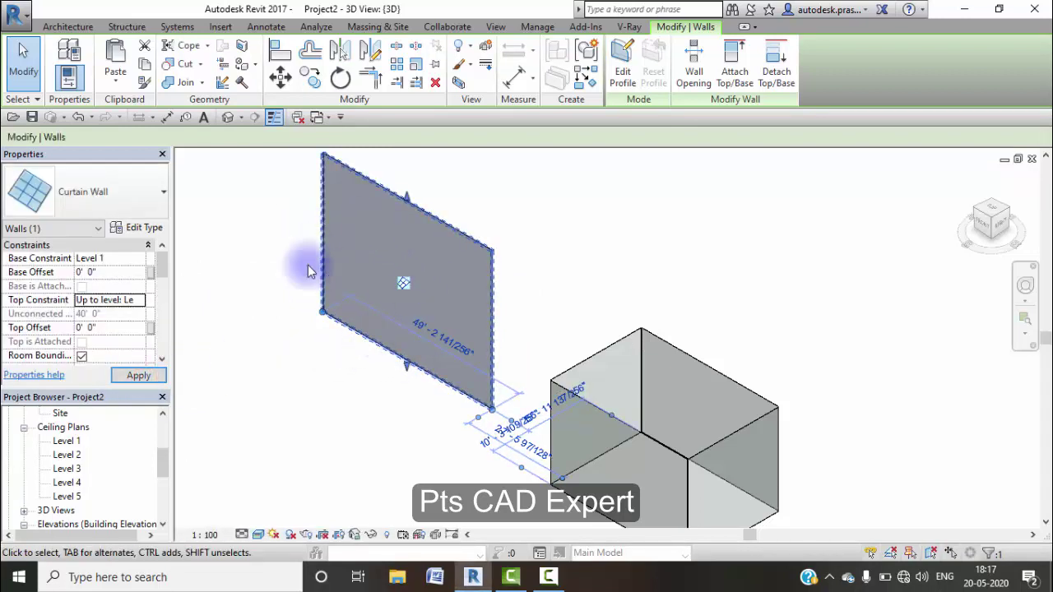
left_click(138, 300)
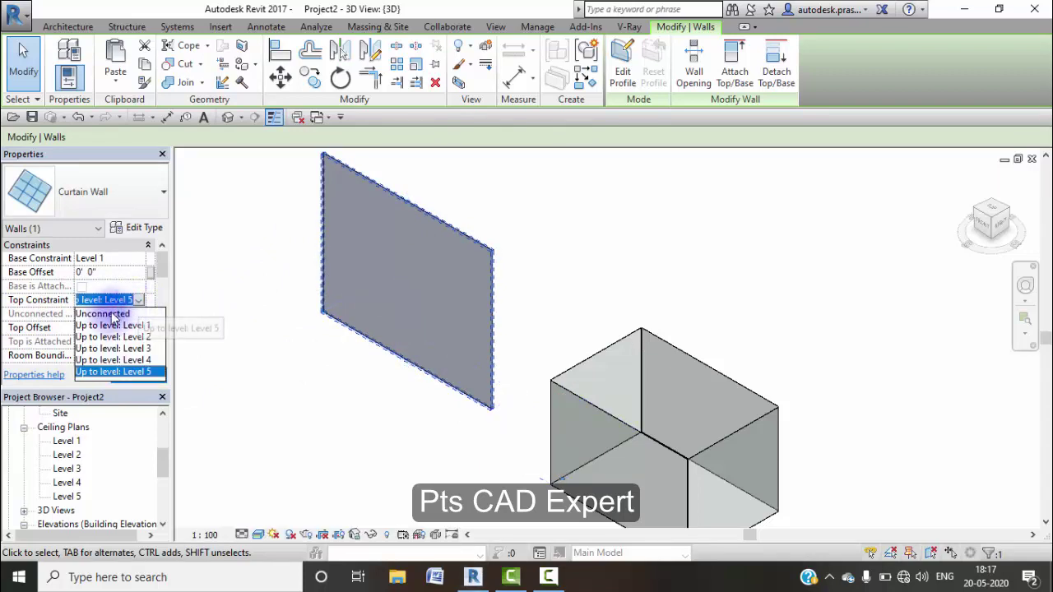
left_click(112, 316)
left_click(103, 314)
type("3'6\"")
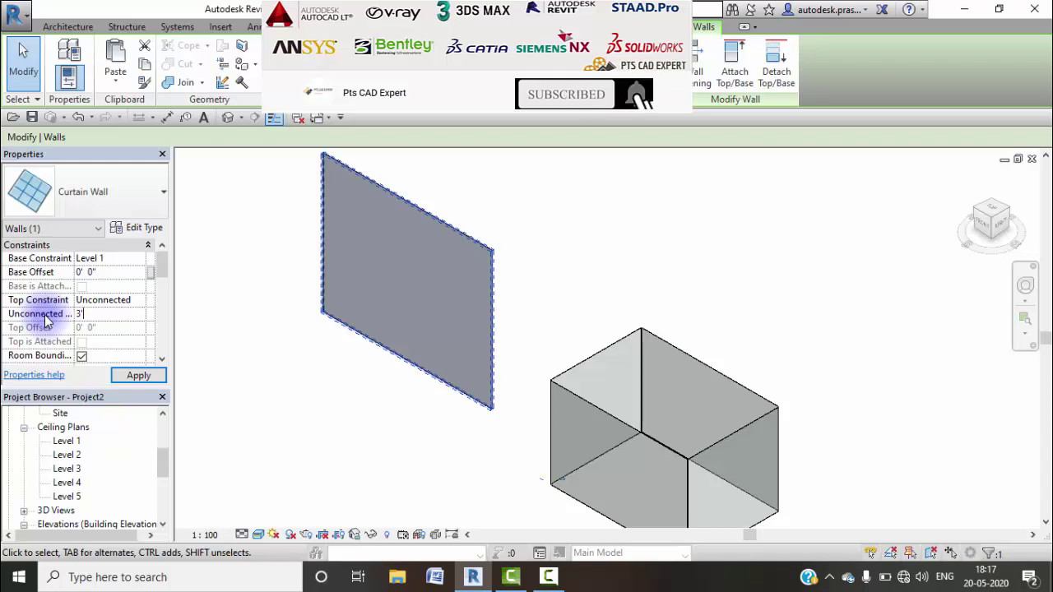
left_click(137, 375)
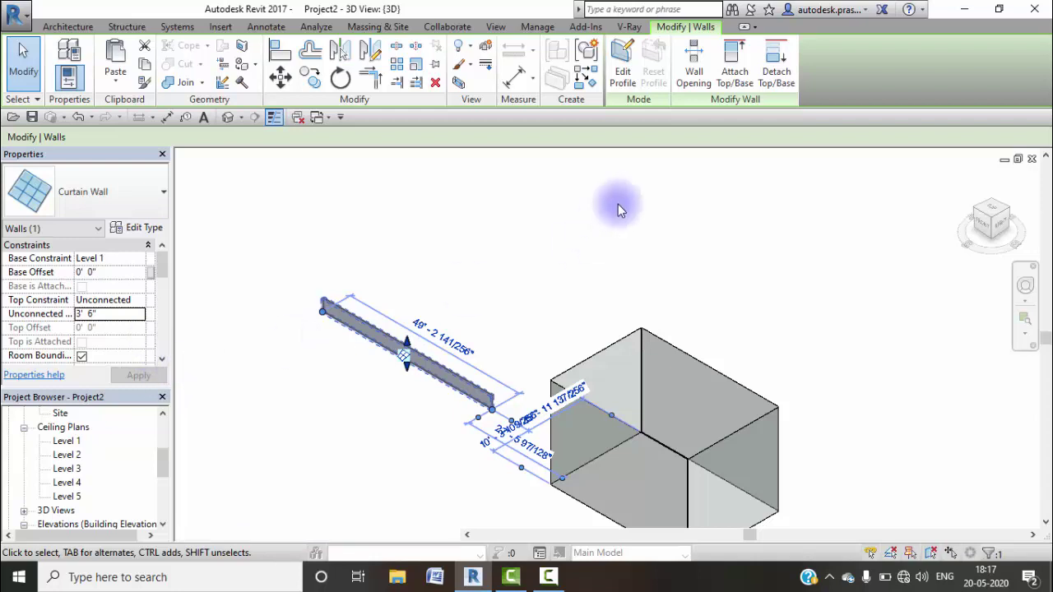
Step: Set Top Constraint to 'Up to level: Level 1' and reselect the wall
left_click(138, 299)
left_click(137, 324)
left_click(137, 299)
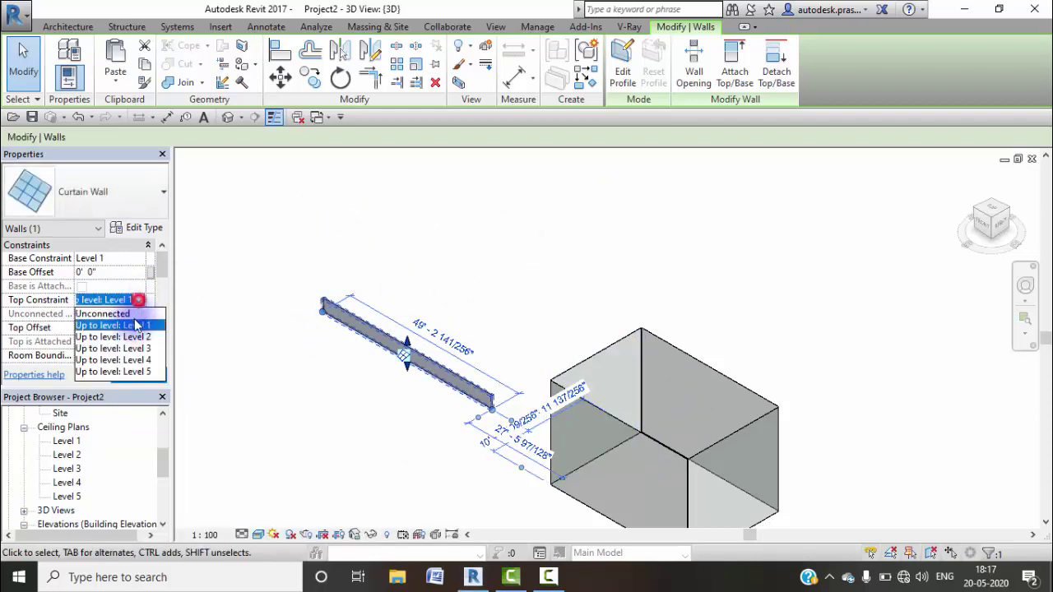
left_click(138, 325)
left_click(138, 375)
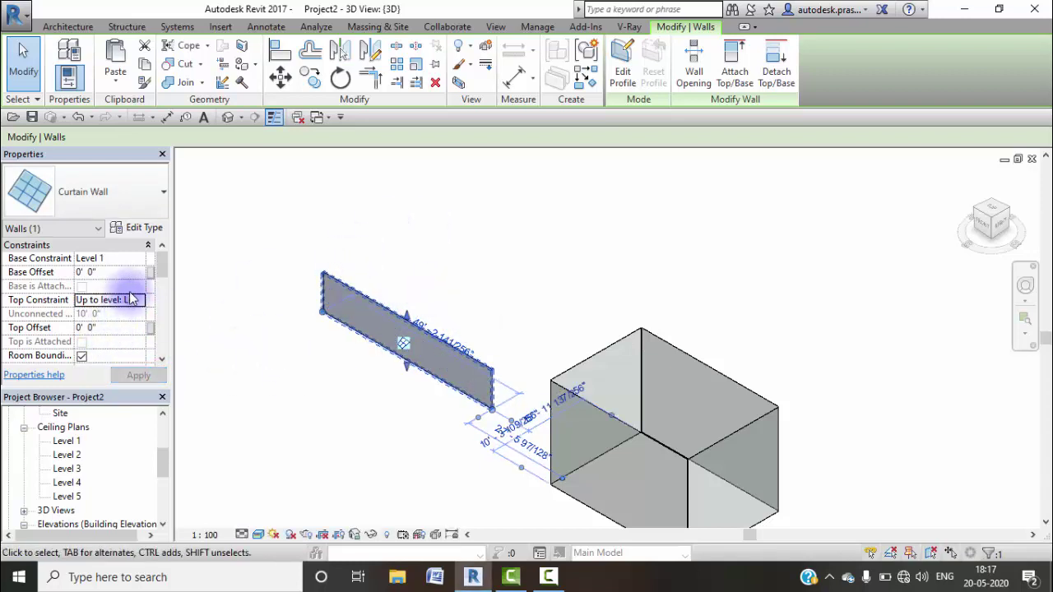
scroll(402, 344, "up", 1)
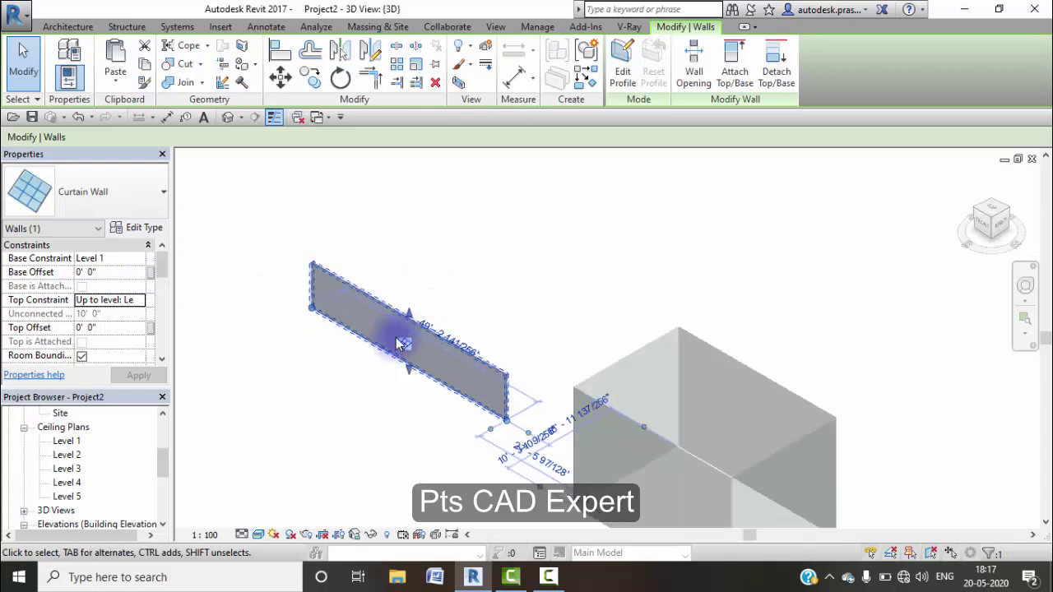
scroll(401, 344, "up", 1)
scroll(401, 344, "up", 1)
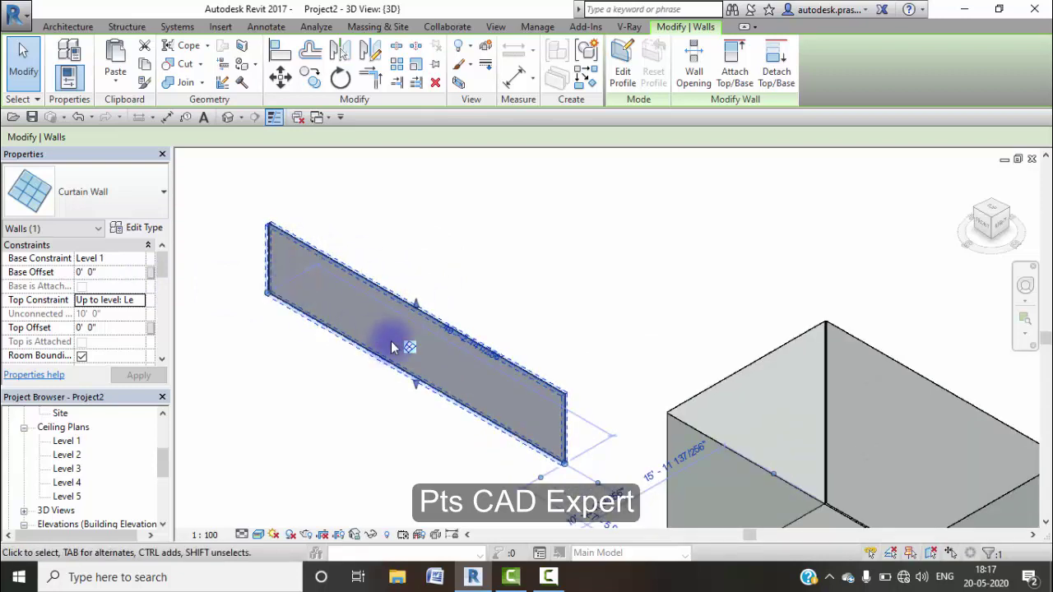
left_click(447, 259)
left_click(369, 280)
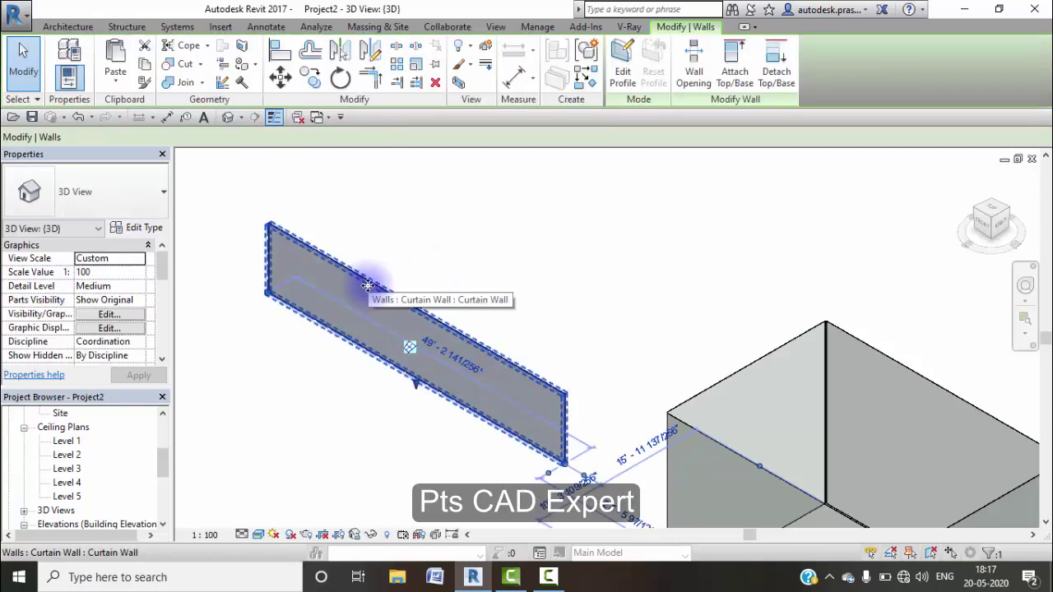
Step: Review the curtain wall's type properties, then close them
left_click(141, 231)
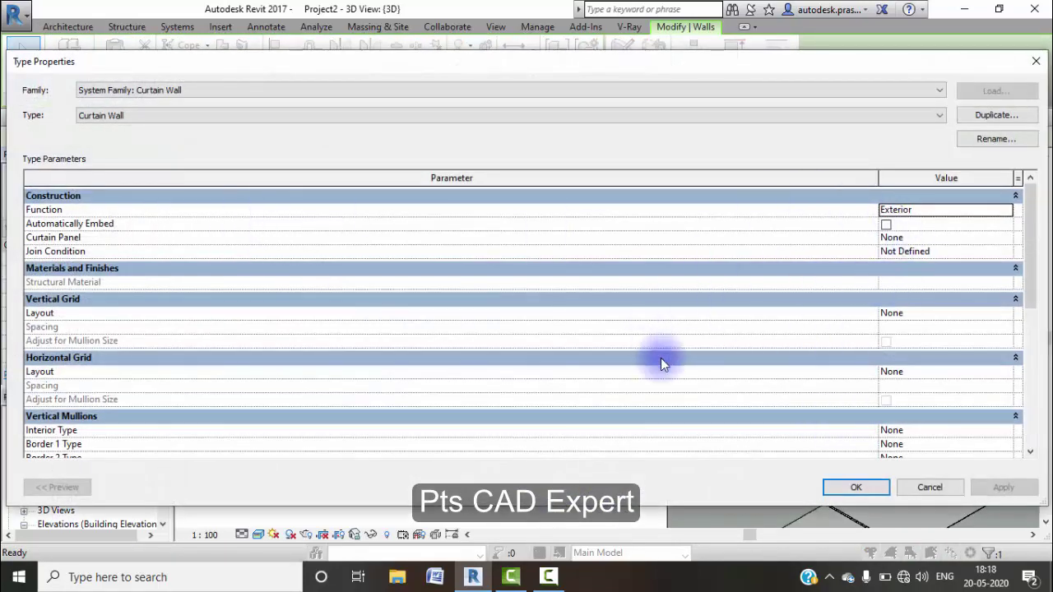
scroll(662, 298, "down", 2)
scroll(683, 329, "down", 1)
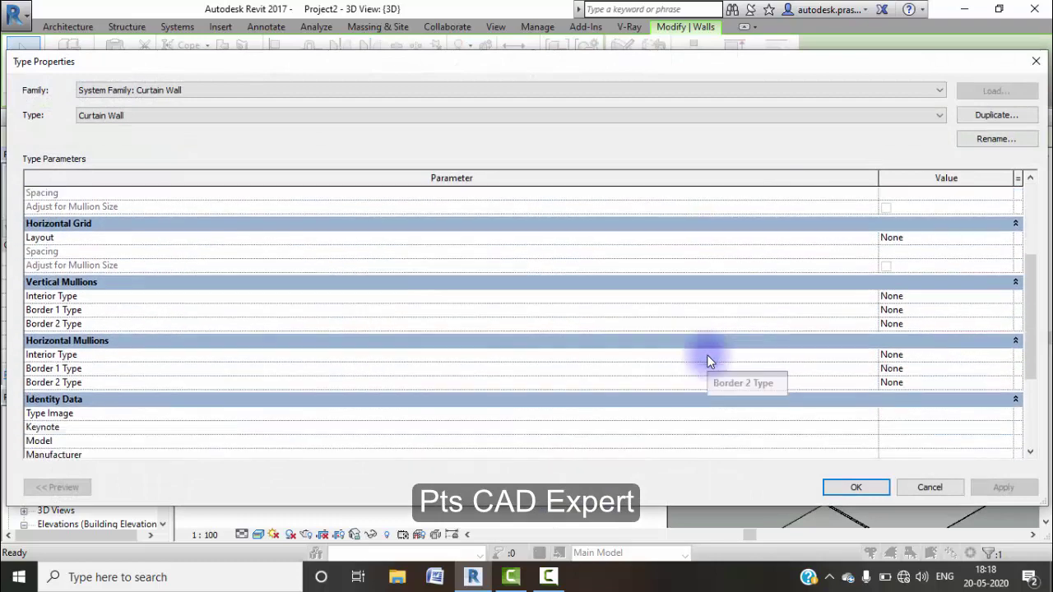
scroll(707, 357, "down", 3)
scroll(706, 357, "up", 2)
scroll(707, 357, "up", 3)
scroll(835, 426, "up", 1)
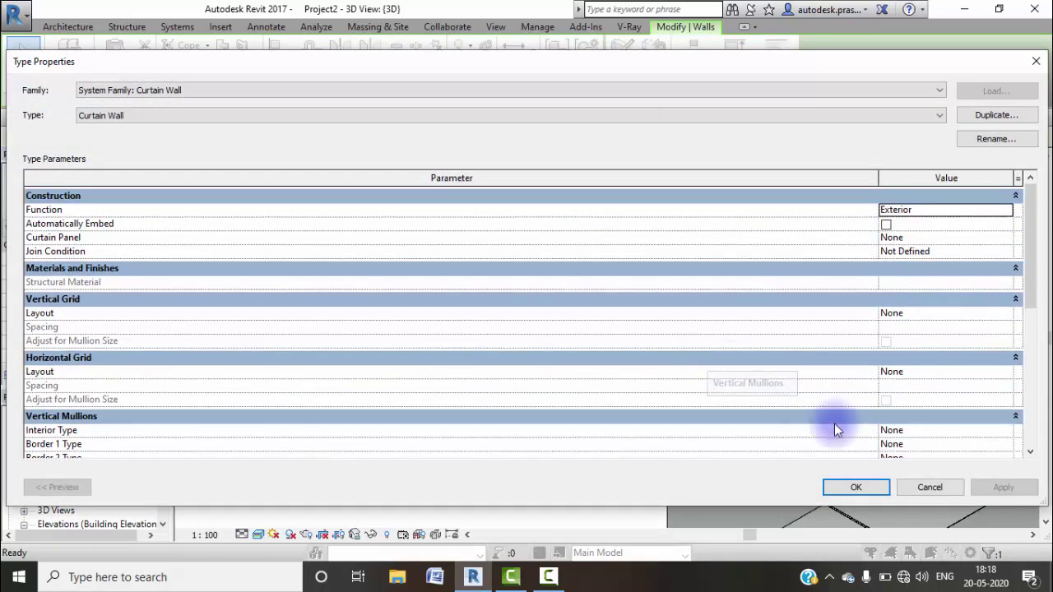
left_click(892, 282)
left_click(930, 488)
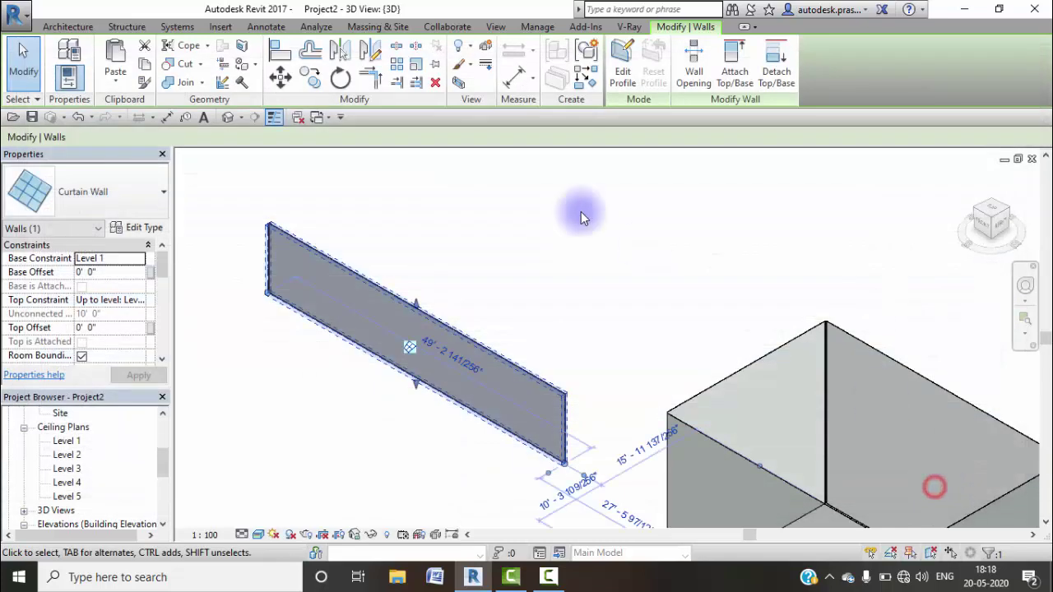
Step: Deselect, then Tab-select the curtain wall's glazed System Panel by itself
left_click(554, 239)
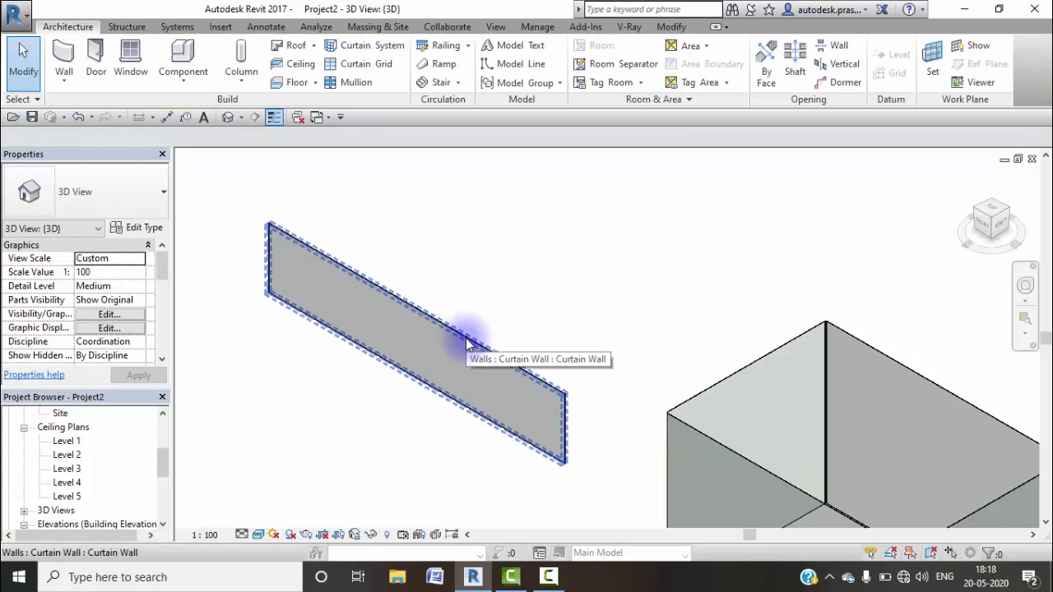
key("Tab")
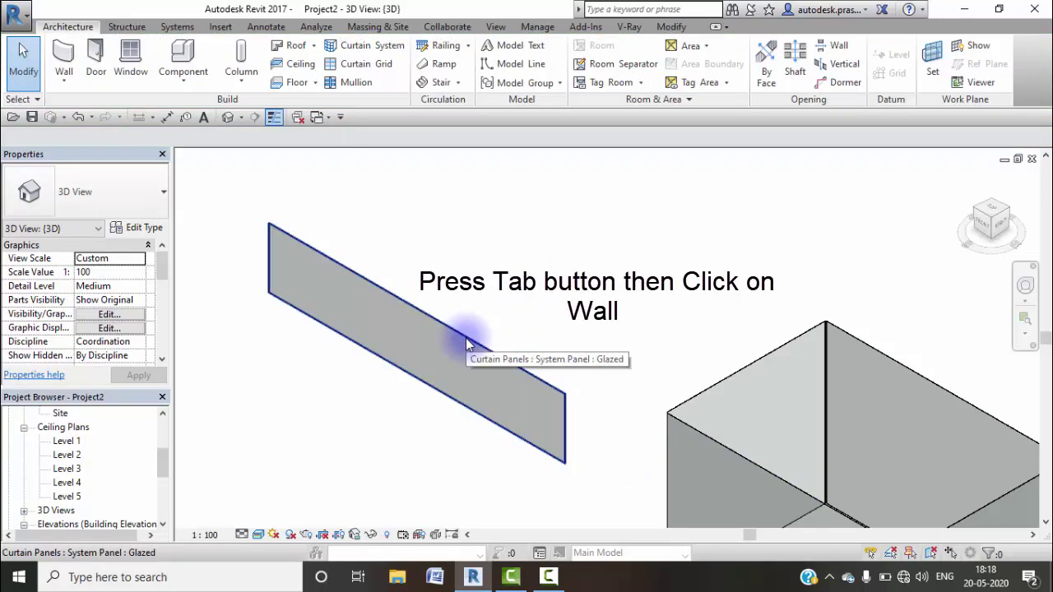
left_click(465, 338)
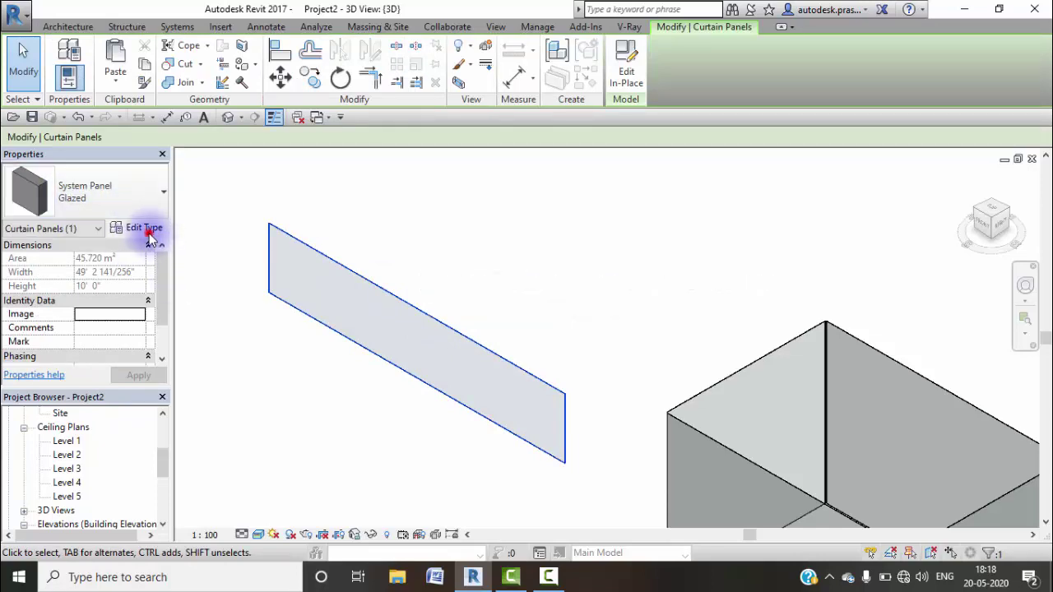
Step: Open the glazed panel type's Material in the browser and create a new material
left_click(148, 230)
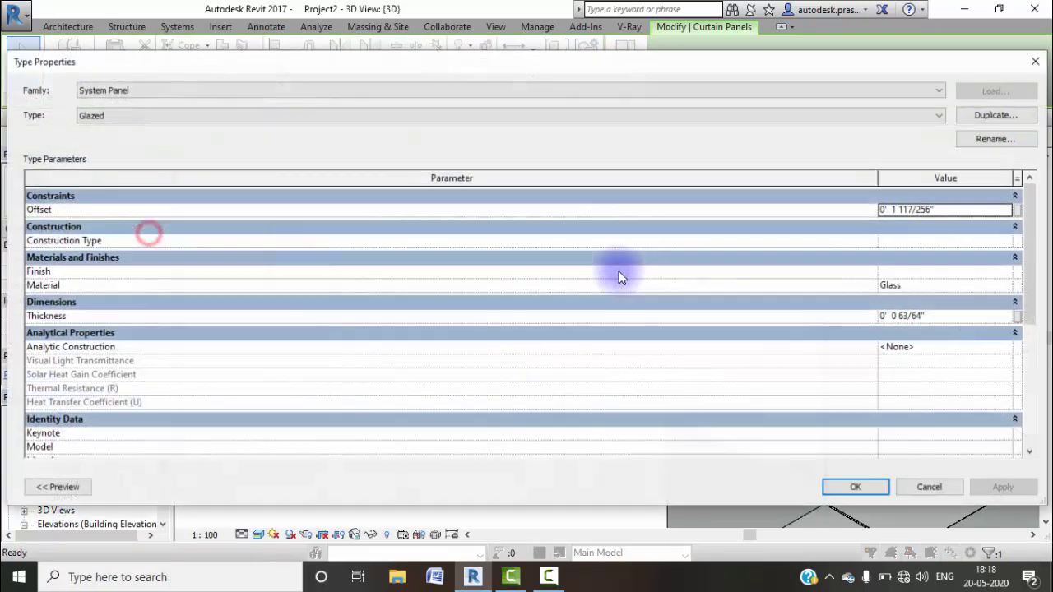
left_click(929, 288)
left_click(1004, 285)
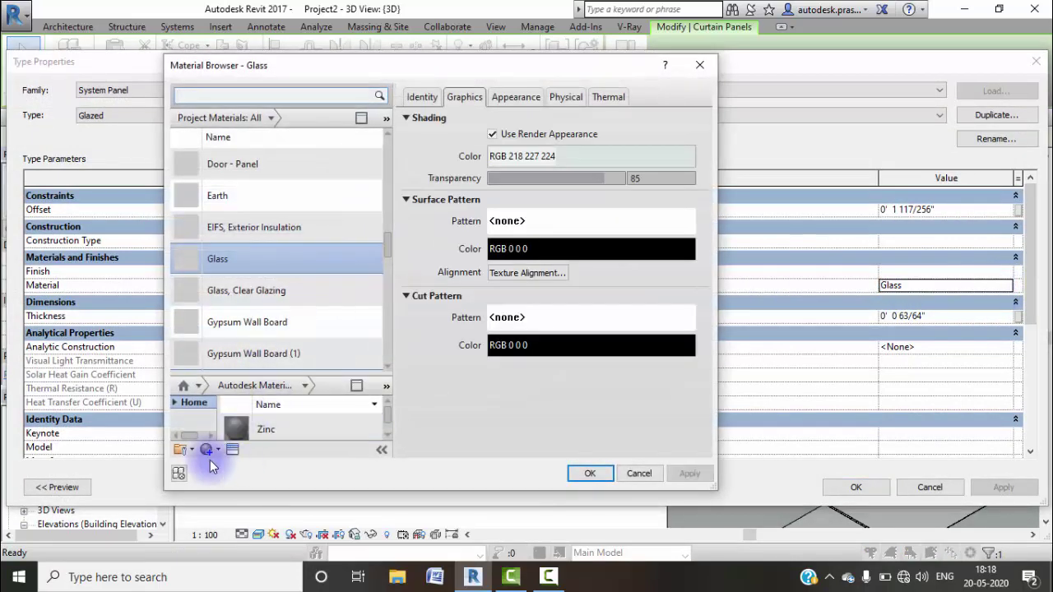
left_click(217, 449)
left_click(220, 465)
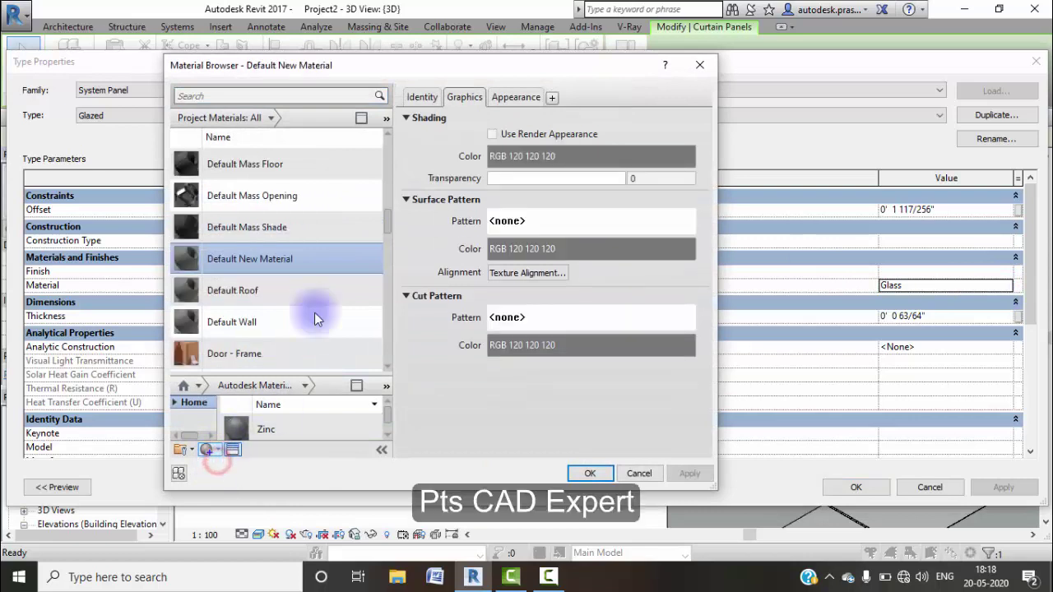
left_click(500, 96)
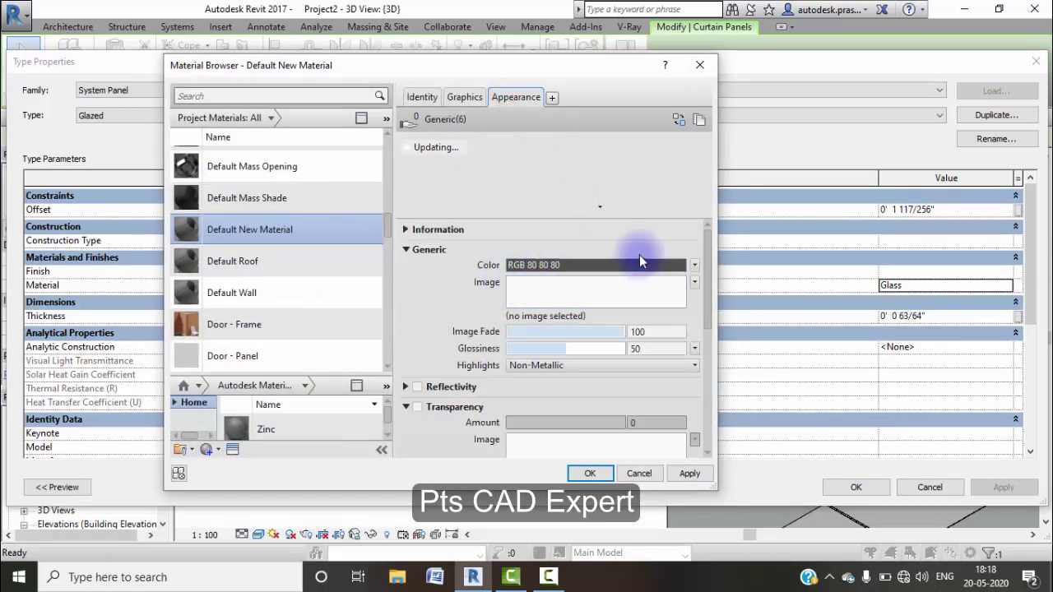
Step: Give the new material cyan colour RGB 89 251 242 and transparency 73, then apply it
left_click(589, 266)
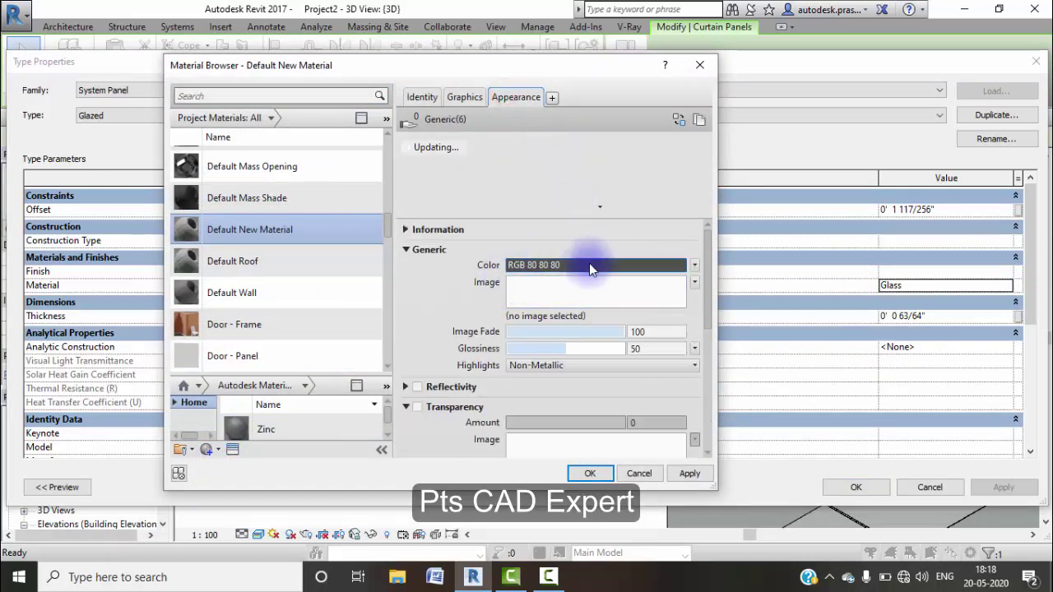
left_click(417, 407)
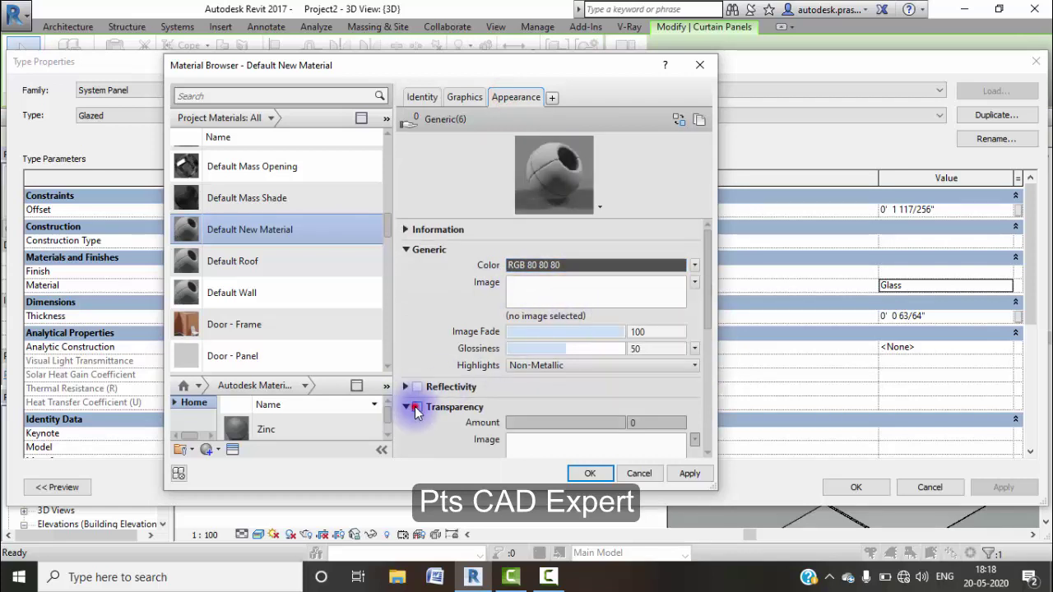
left_click(569, 266)
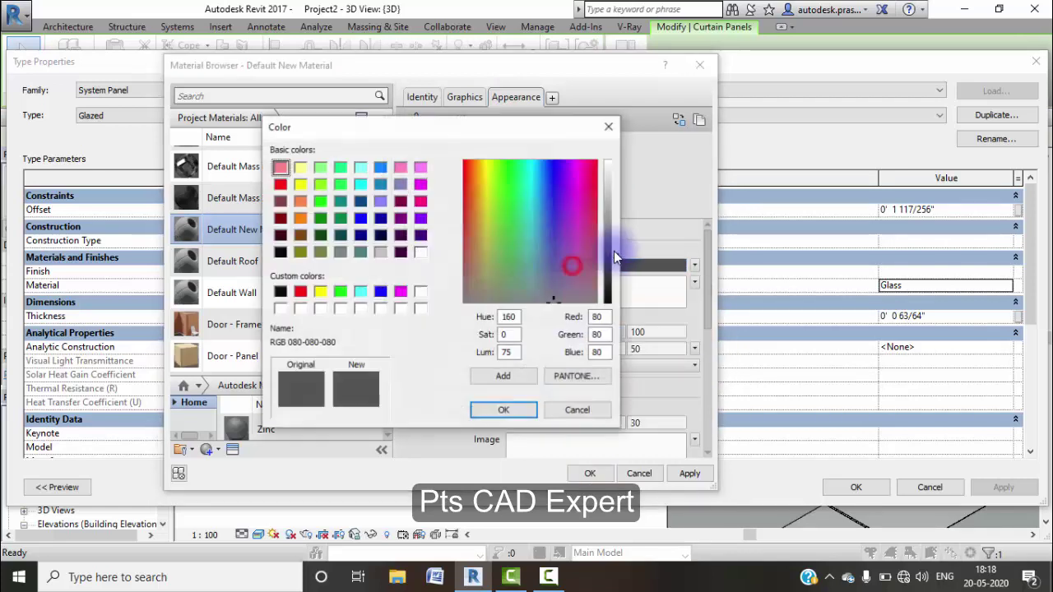
left_click_drag(521, 169, 529, 167)
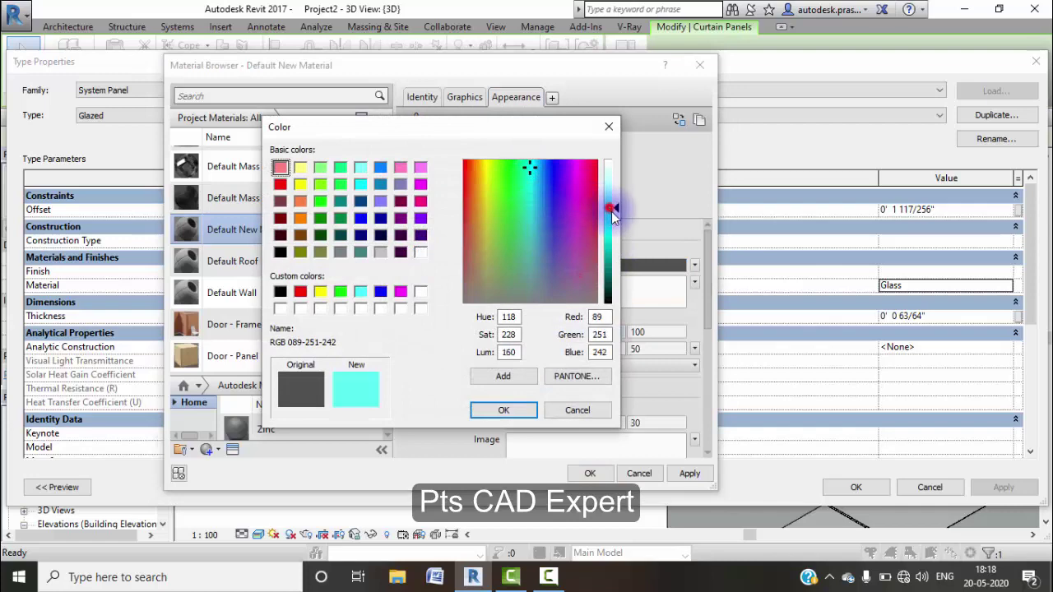
left_click(505, 411)
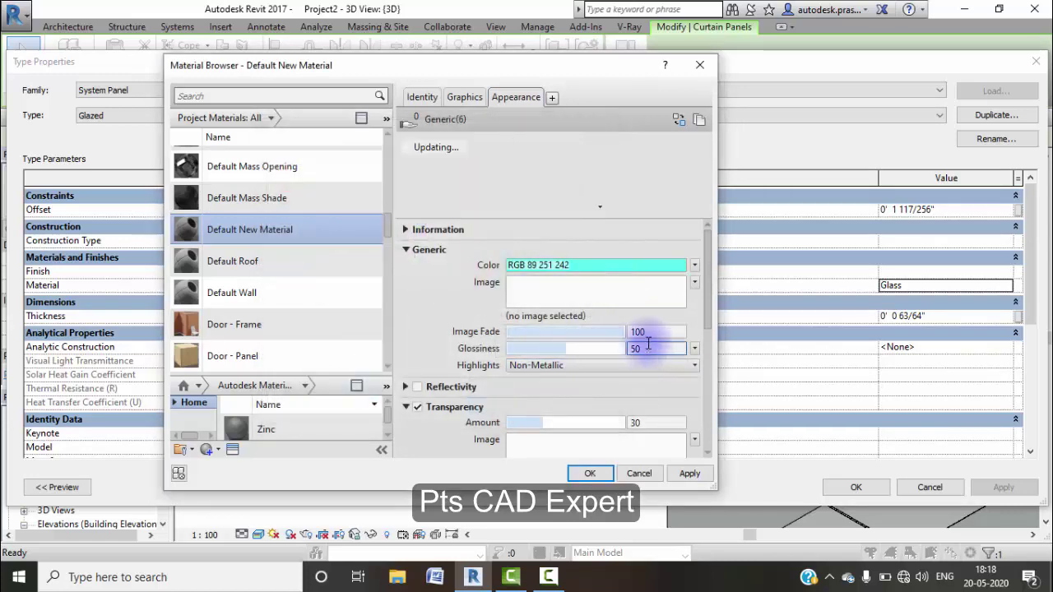
left_click_drag(539, 423, 592, 423)
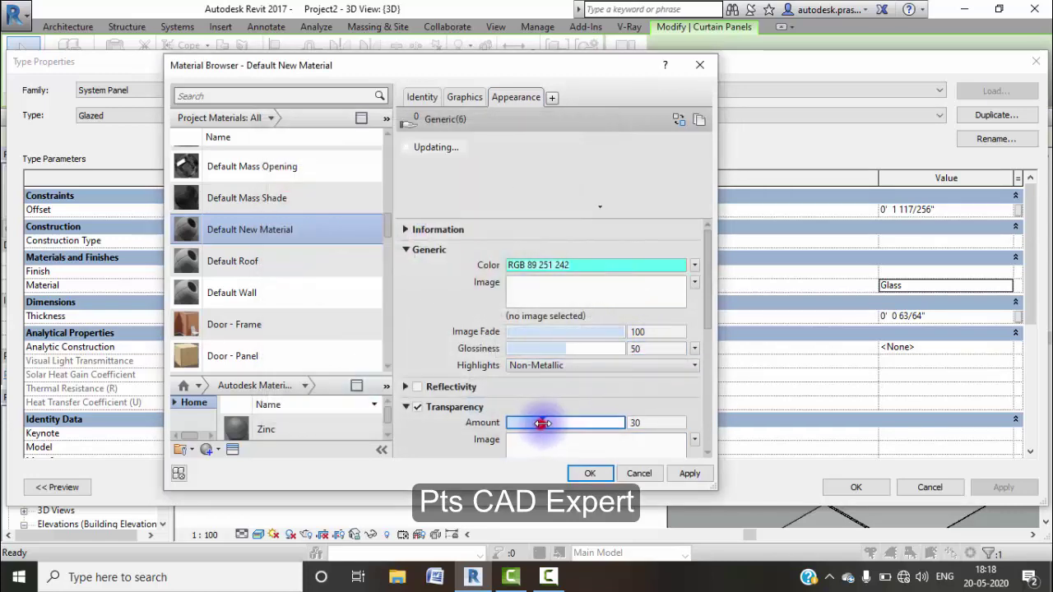
left_click(678, 475)
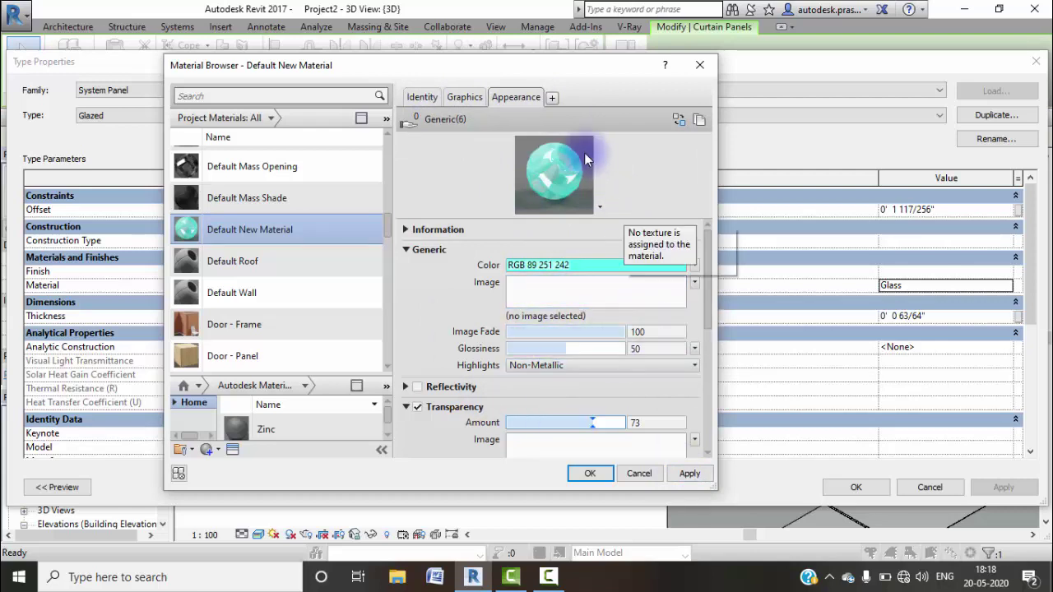
left_click(691, 472)
left_click(589, 472)
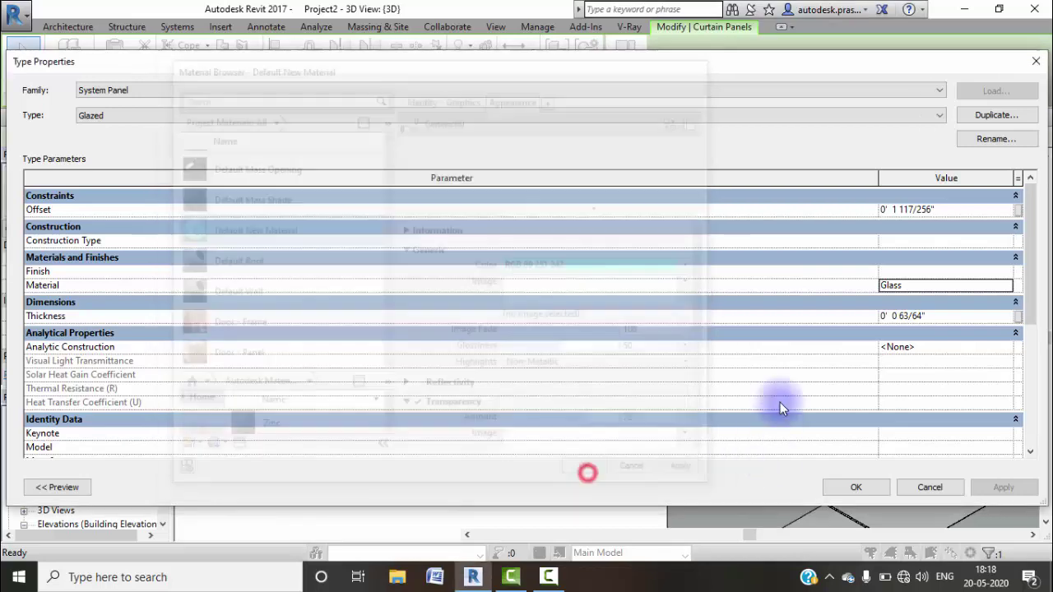
left_click(1003, 489)
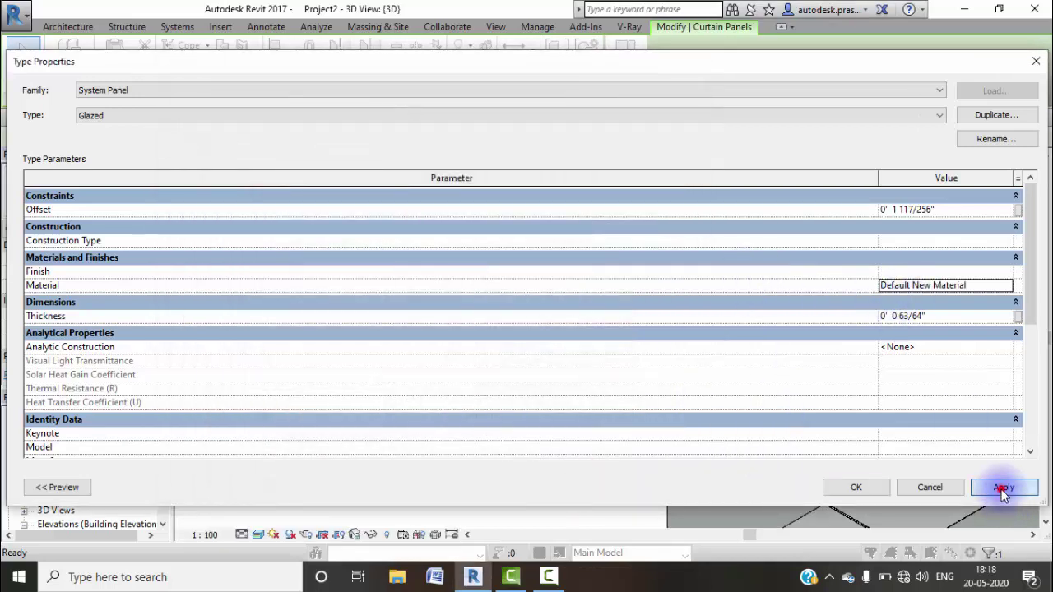
left_click(853, 487)
scroll(627, 358, "down", 2)
scroll(635, 361, "down", 2)
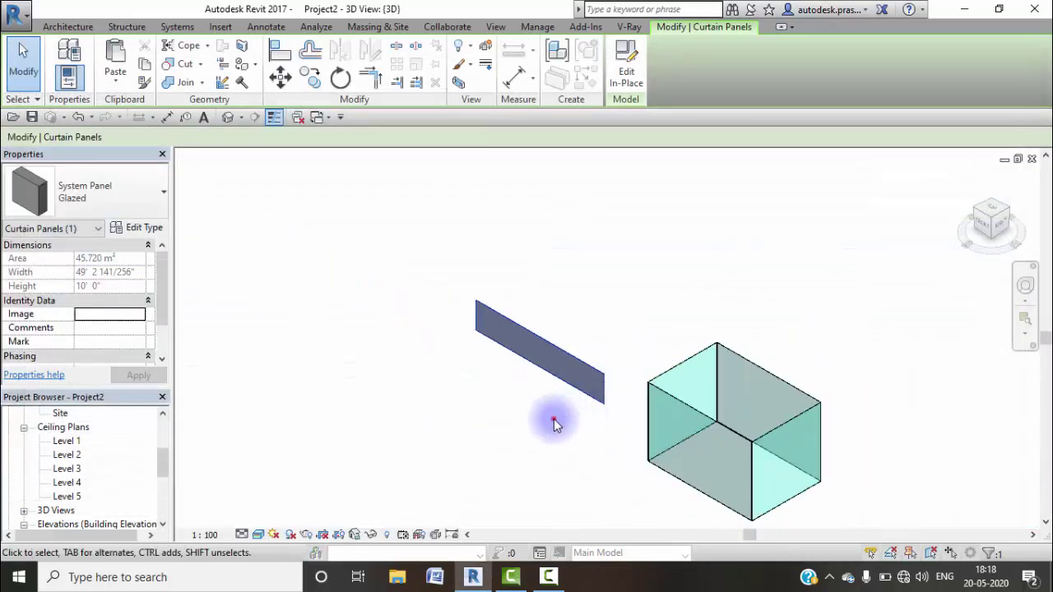
left_click(553, 419)
mouse_move(639, 422)
middle_mouse_down("shift")
mouse_move(734, 498)
mouse_move(733, 436)
mouse_move(774, 443)
mouse_move(589, 321)
mouse_move(598, 362)
mouse_move(776, 406)
mouse_move(905, 406)
mouse_move(962, 390)
mouse_move(751, 373)
mouse_move(968, 404)
middle_mouse_up("shift")
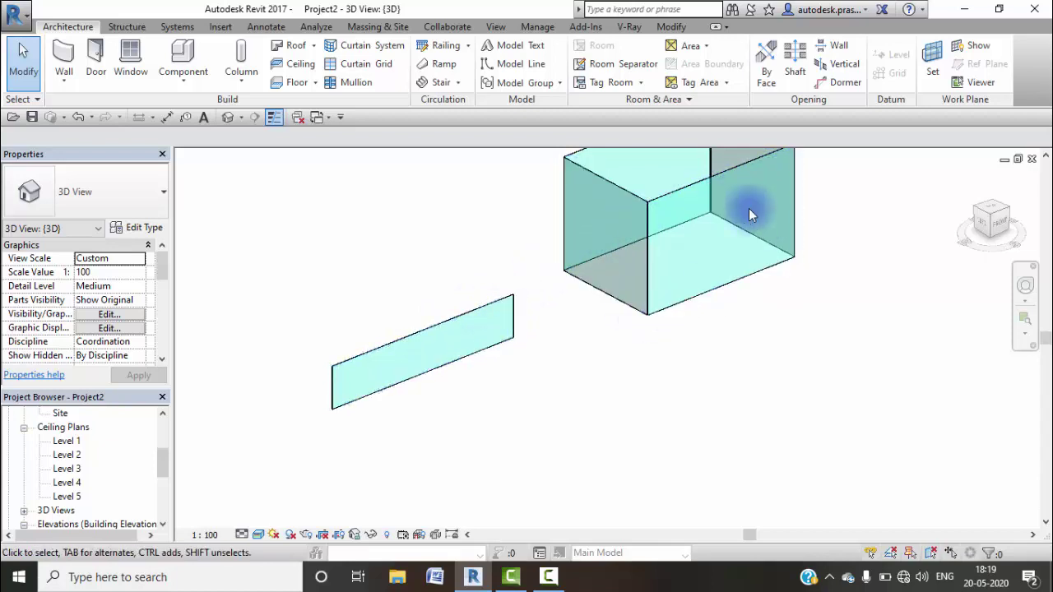
scroll(120, 481, "up", 1)
scroll(118, 475, "up", 2)
scroll(117, 475, "up", 1)
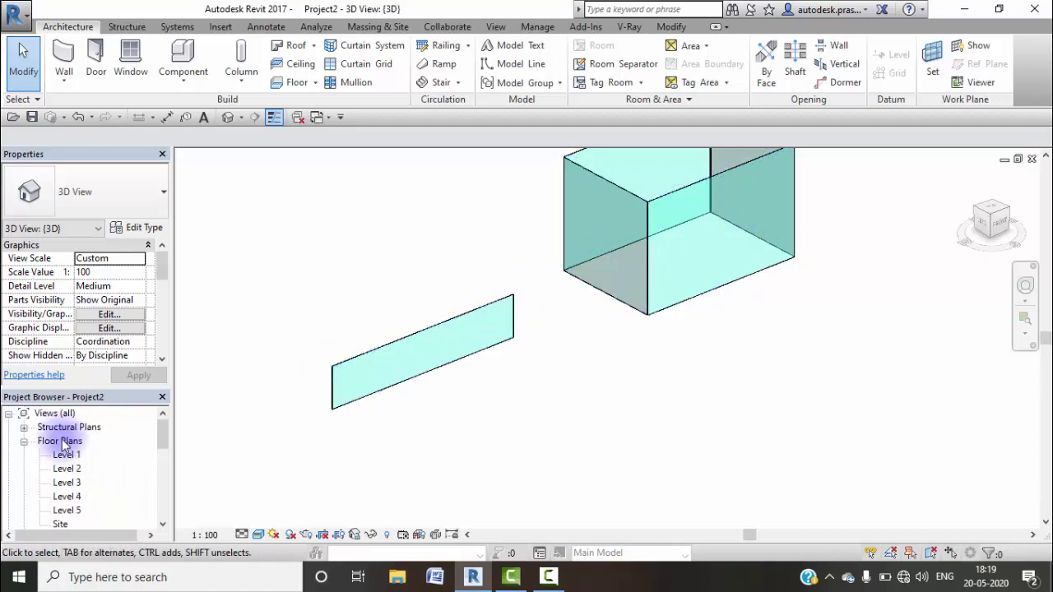
left_click(66, 457)
Step: On Level 1, draw a 180° Start-End-Radius arc Curtain Wall below the short straight wall
double_click(66, 456)
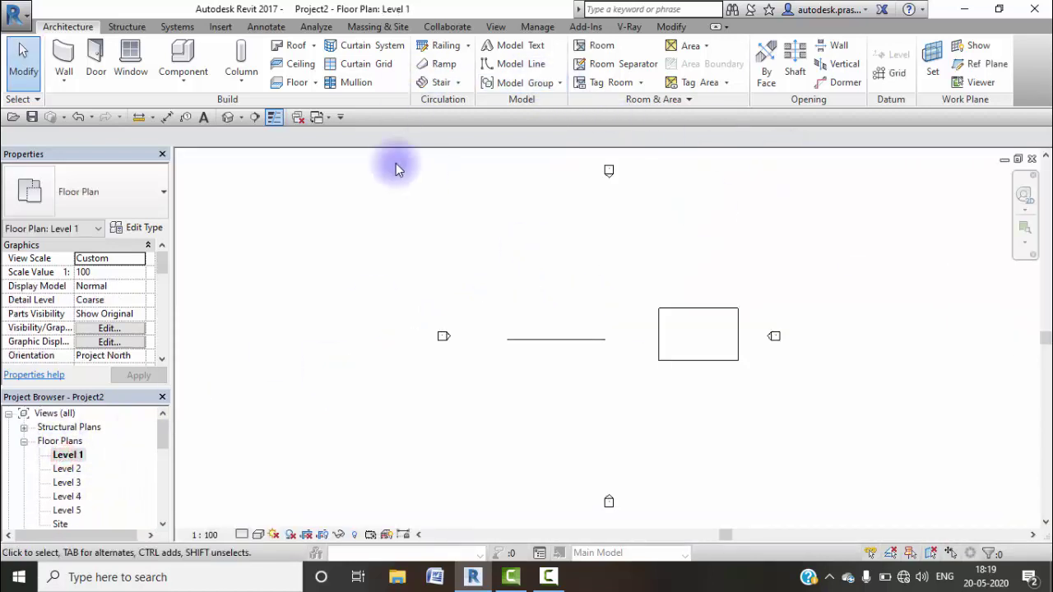
left_click(71, 59)
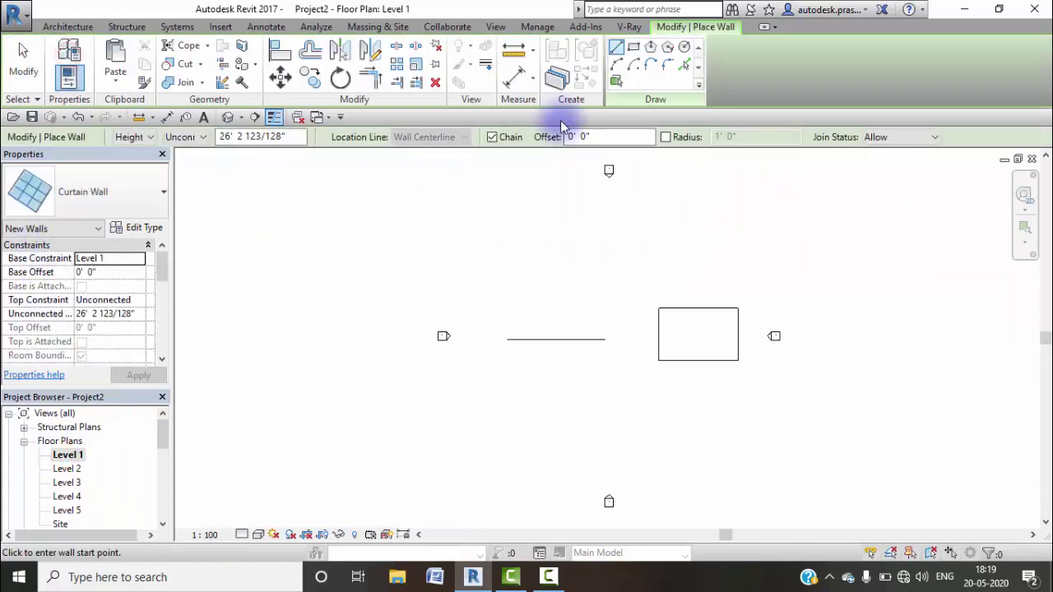
left_click(617, 66)
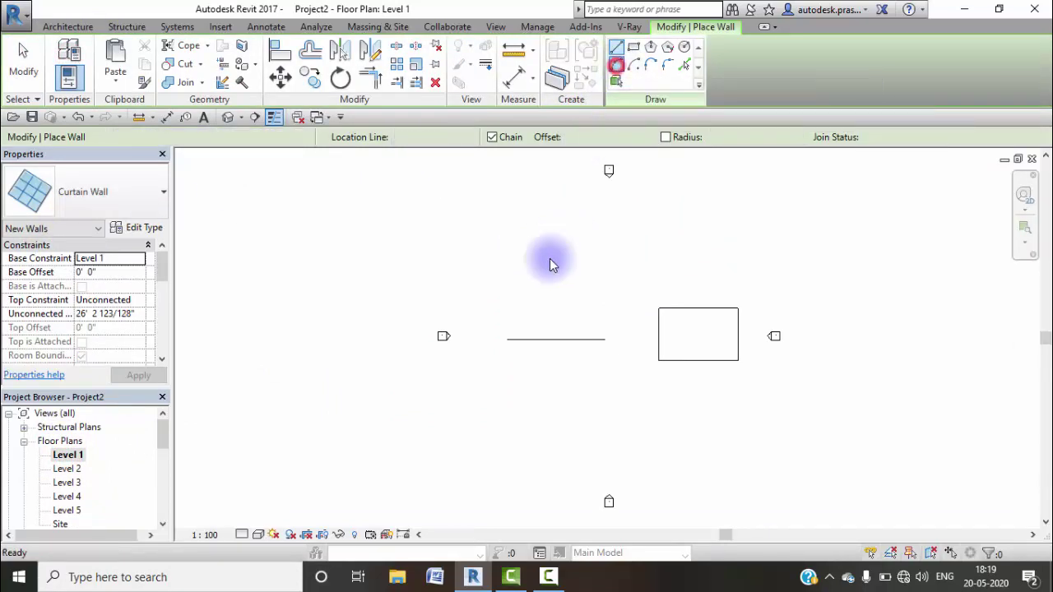
left_click(487, 401)
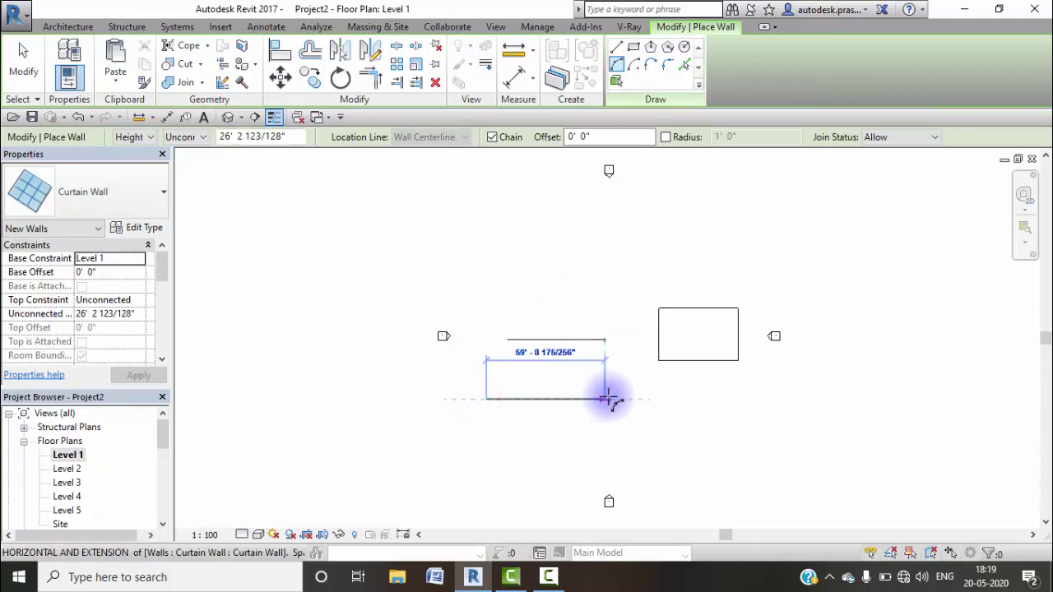
left_click(606, 400)
left_click(608, 400)
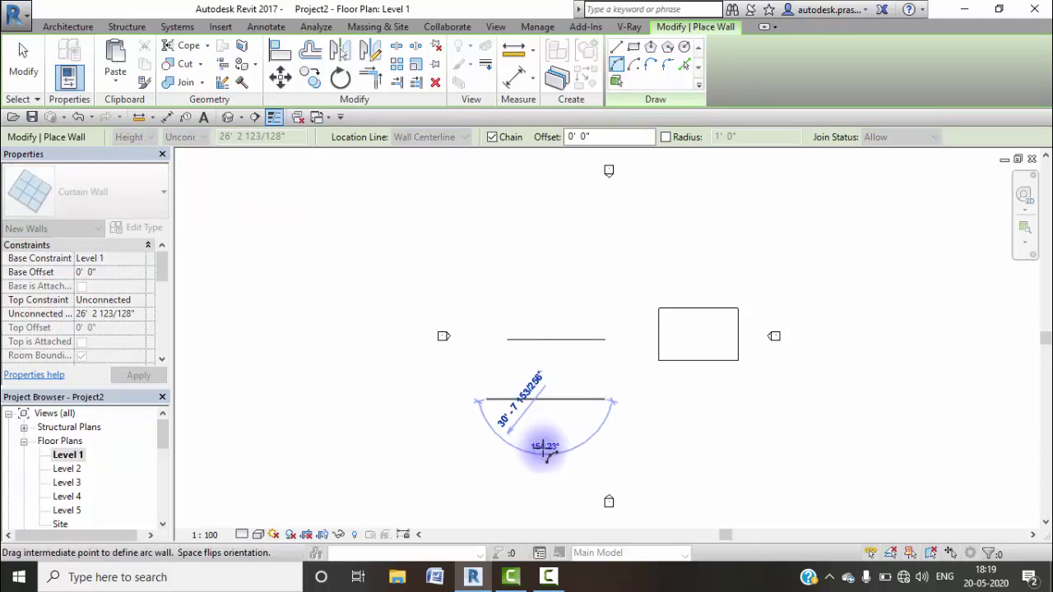
left_click(545, 458)
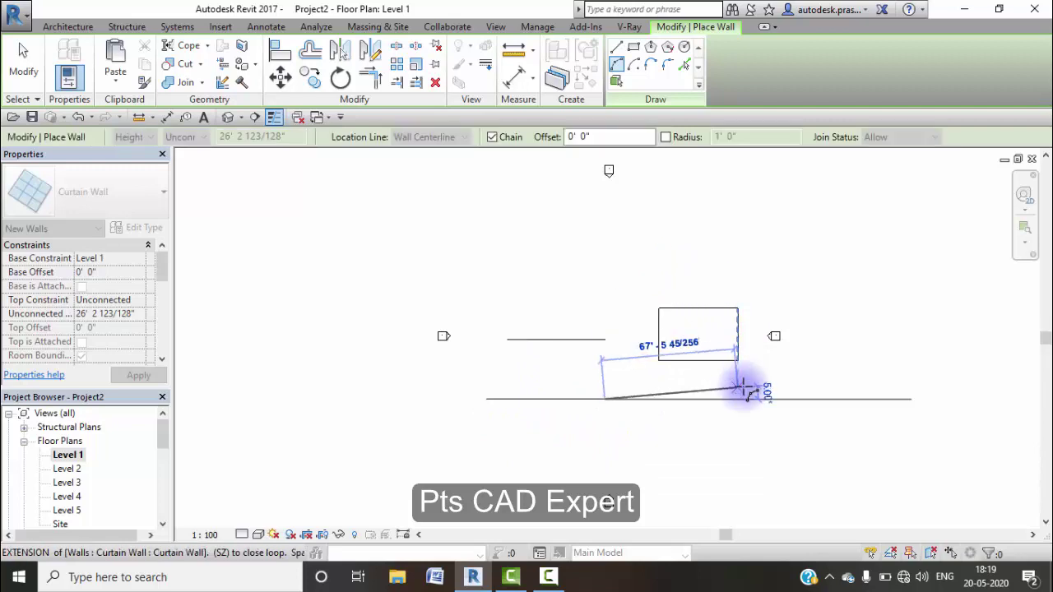
key("Escape")
key("Escape")
left_click(576, 403)
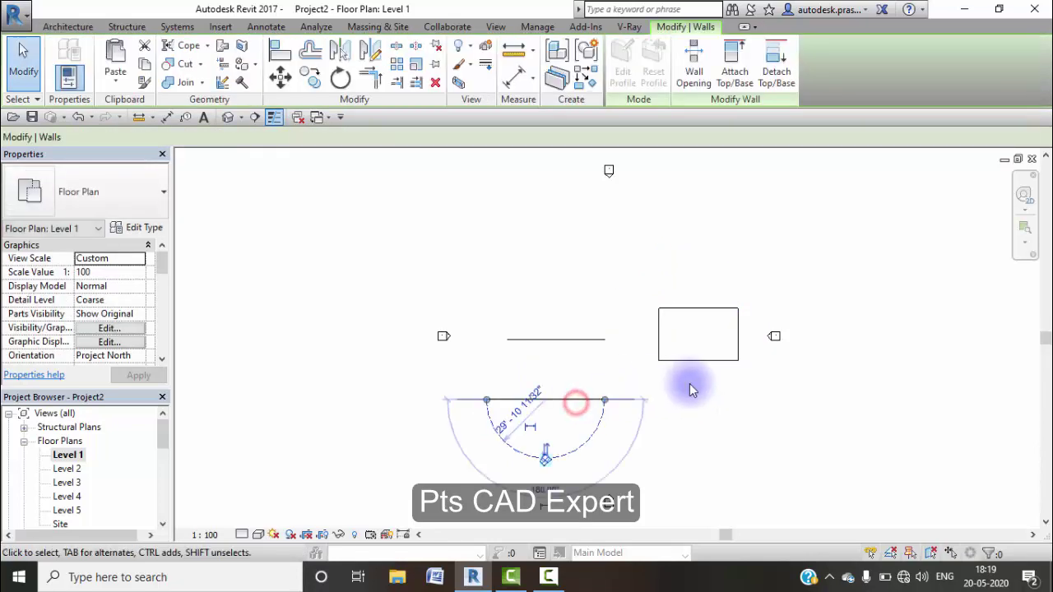
left_click(606, 447)
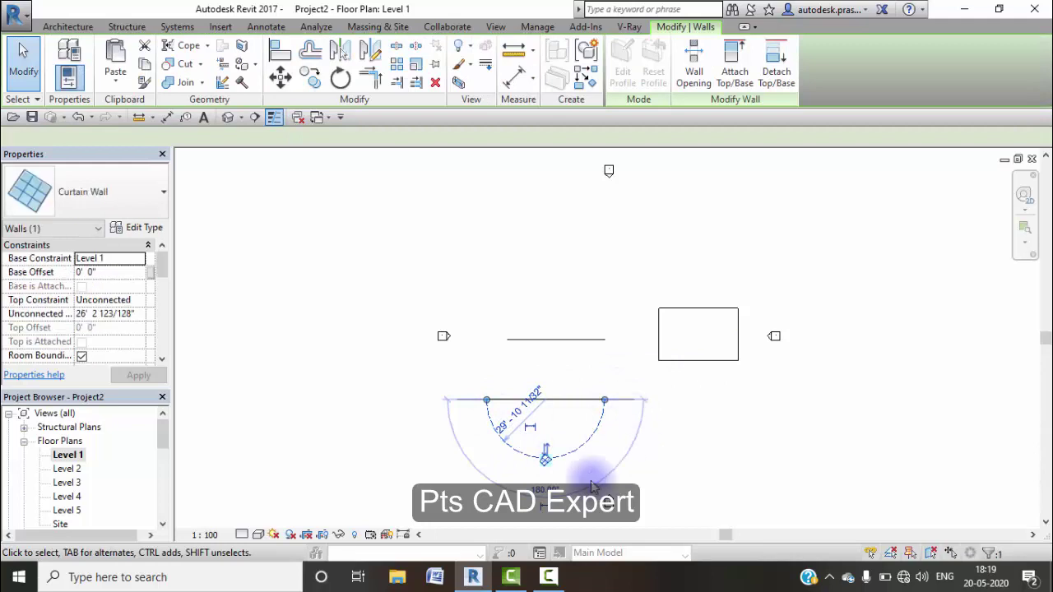
left_click(228, 118)
Step: Set the arc curtain wall type's Vertical Grid Layout to Fixed Number
key("Escape")
scroll(535, 366, "down", 2)
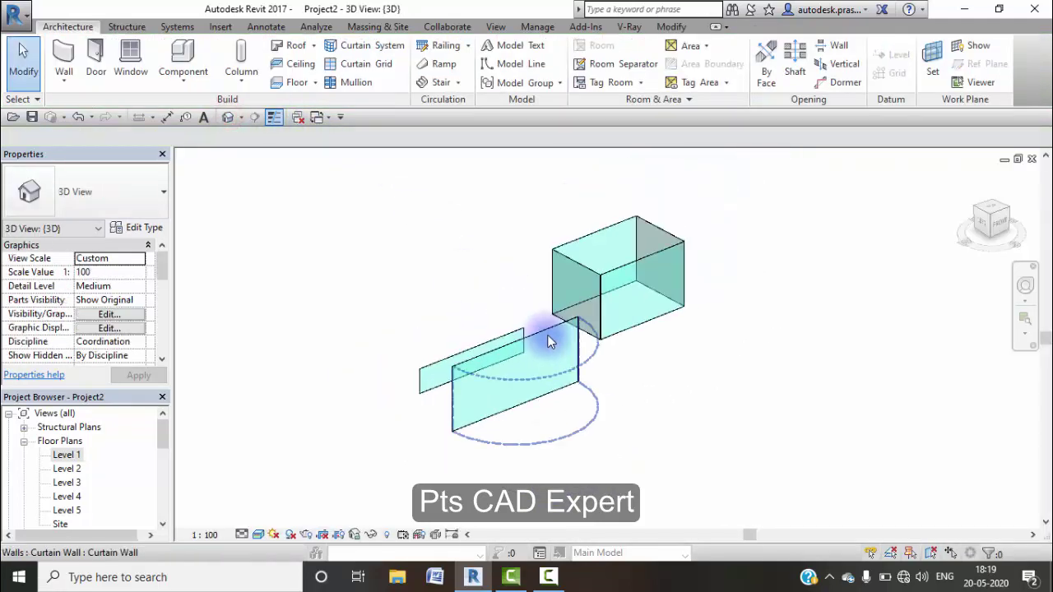
left_click(553, 341)
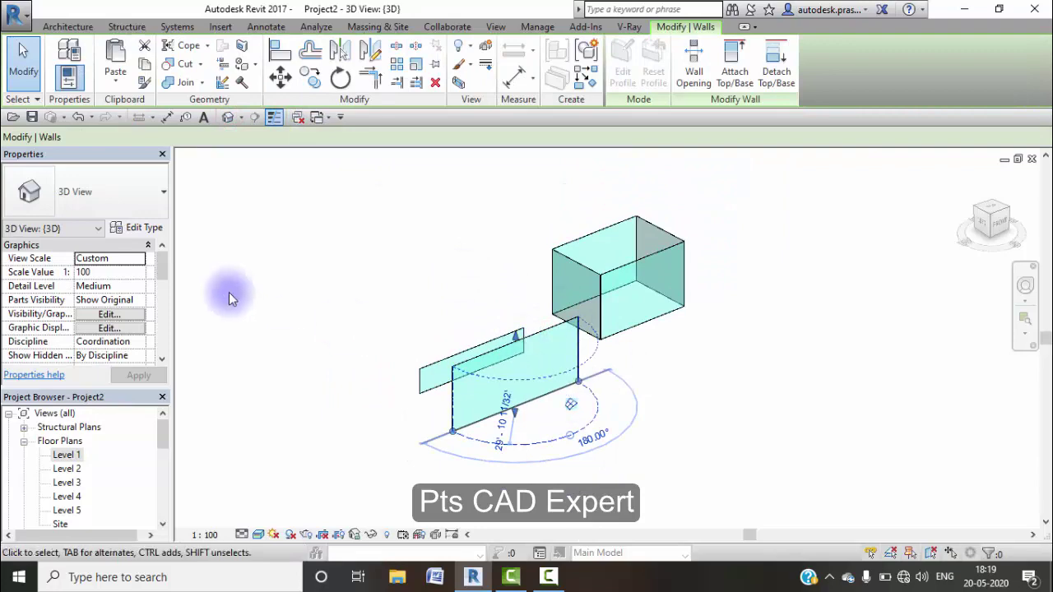
left_click(146, 227)
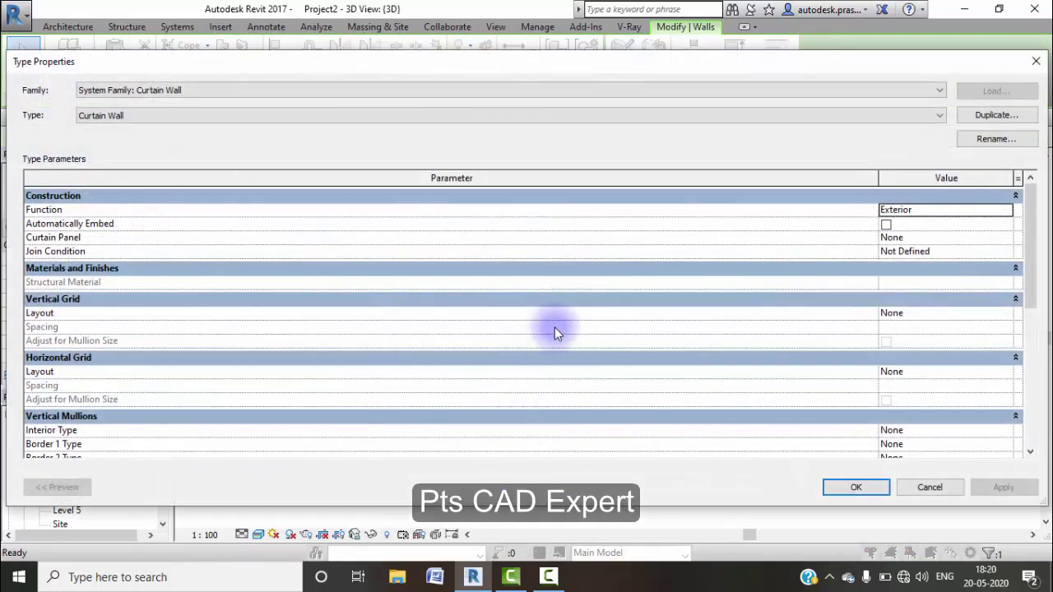
left_click(909, 487)
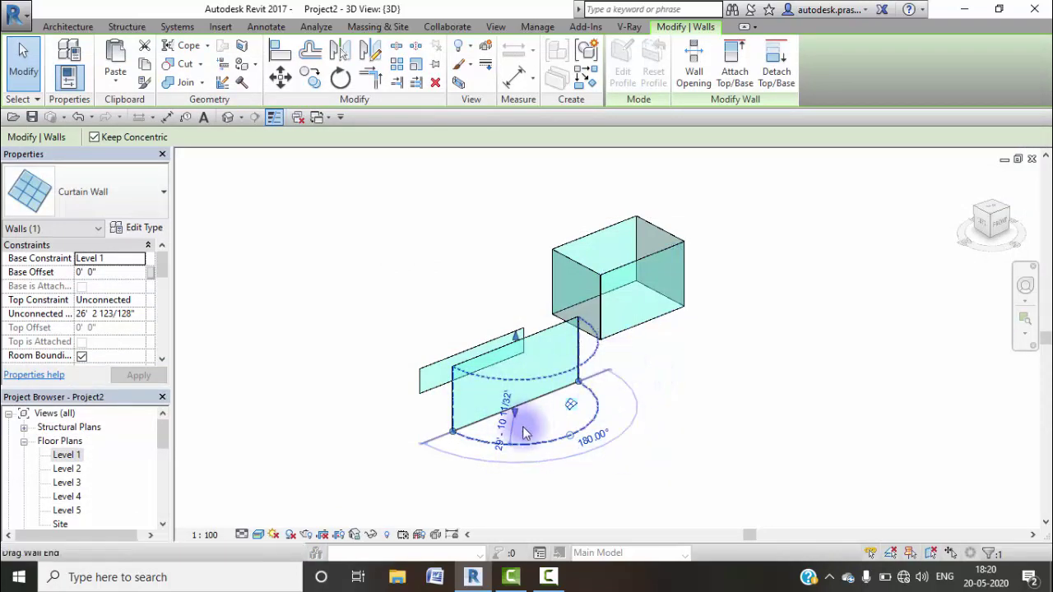
left_click(137, 227)
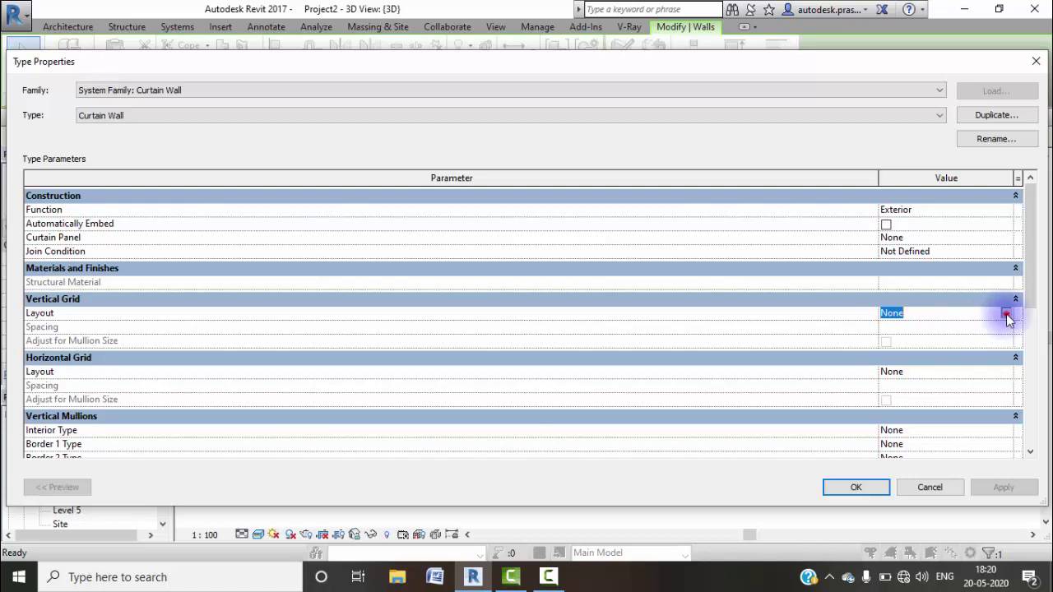
left_click(1007, 315)
left_click(909, 349)
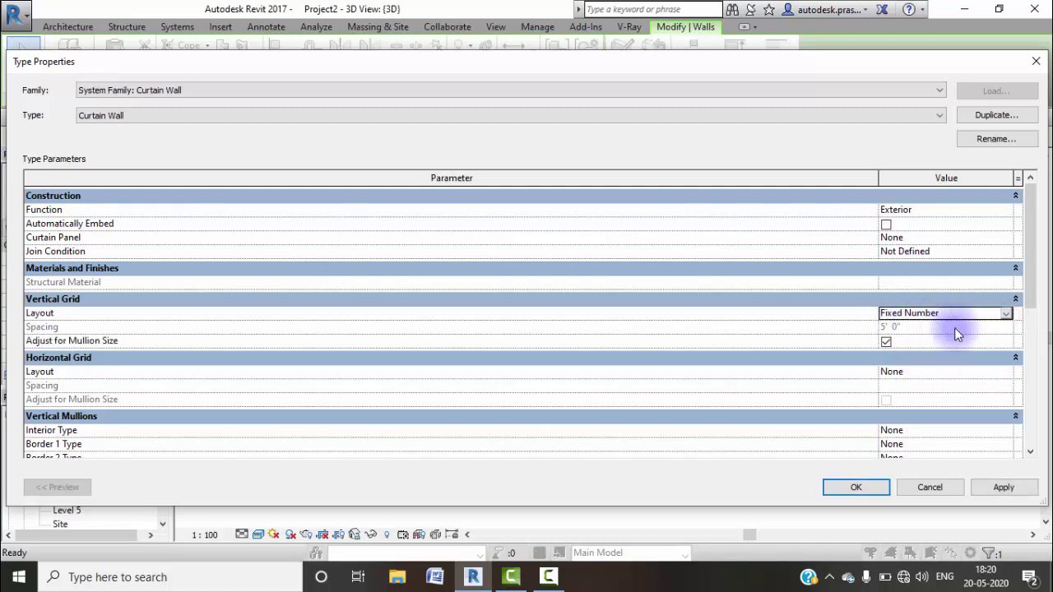
left_click(853, 490)
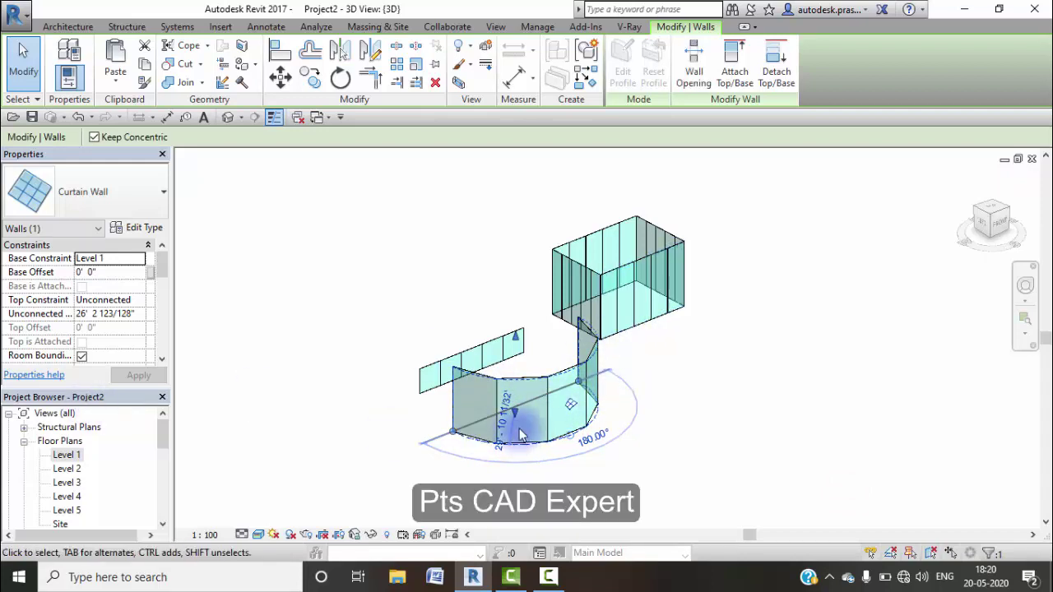
Step: Set the curved wall's vertical grid Number to 20 and apply it
scroll(103, 334, "down", 3)
scroll(66, 312, "down", 2)
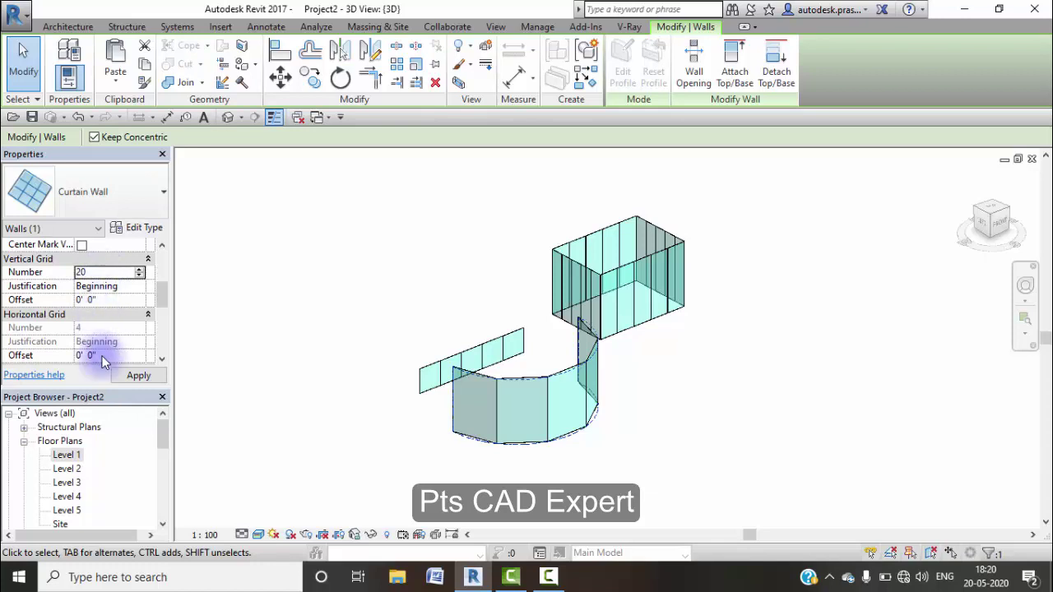
left_click(132, 375)
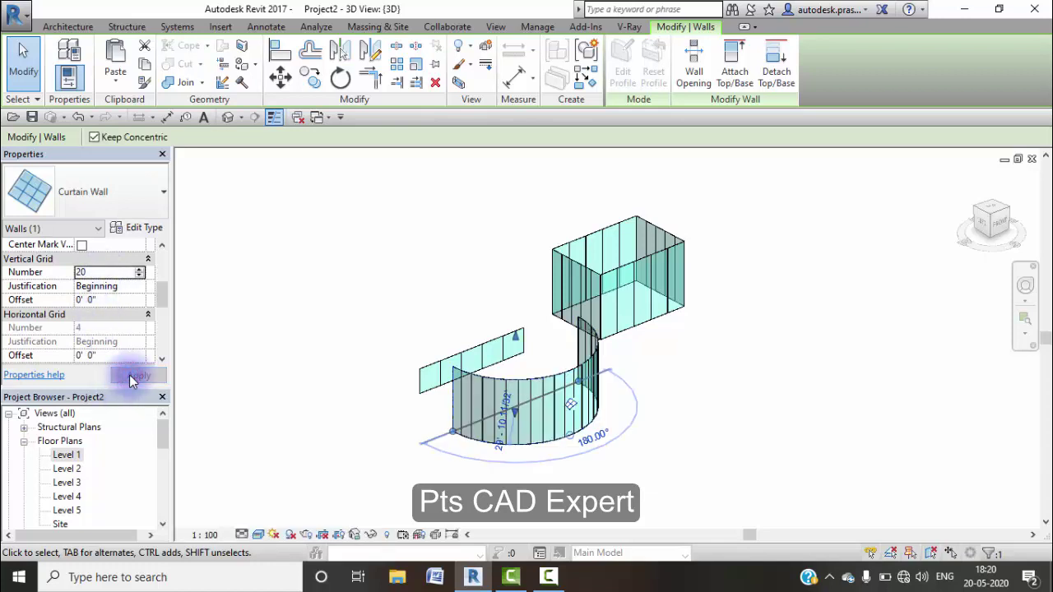
scroll(486, 375, "up", 2)
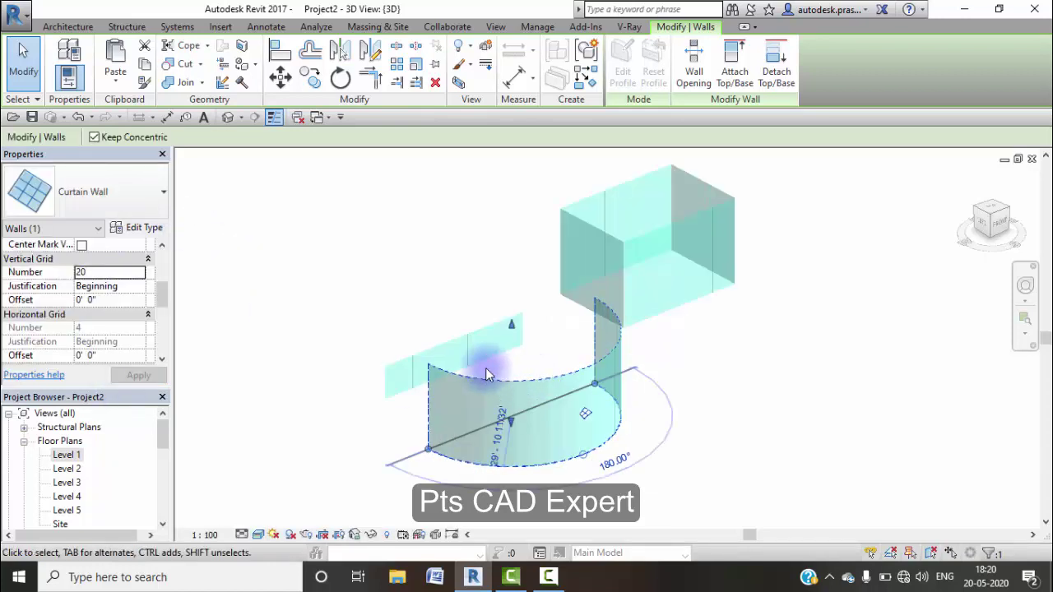
scroll(534, 435, "up", 2)
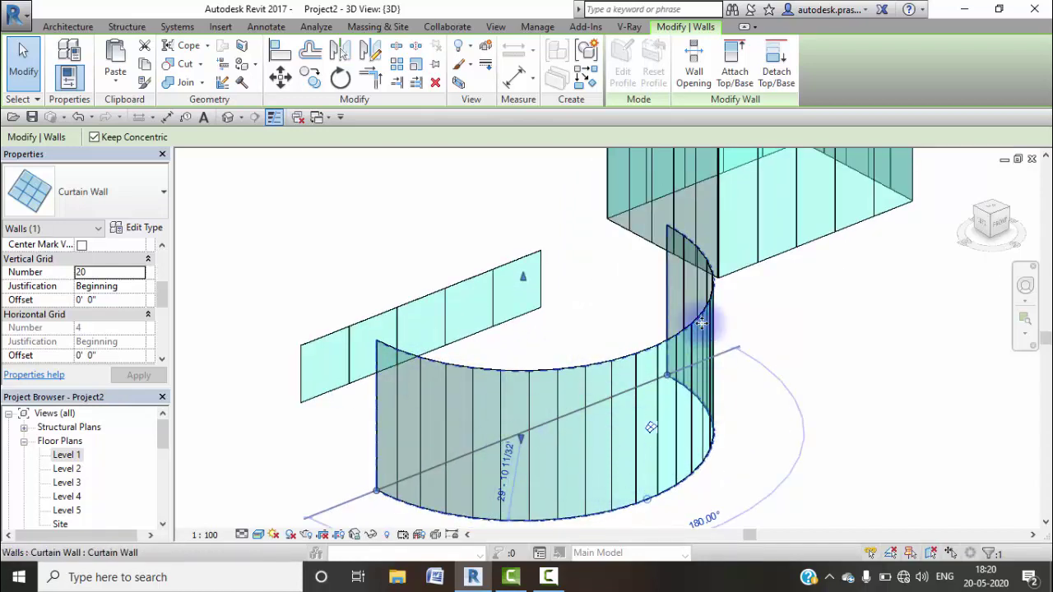
scroll(419, 420, "down", 3)
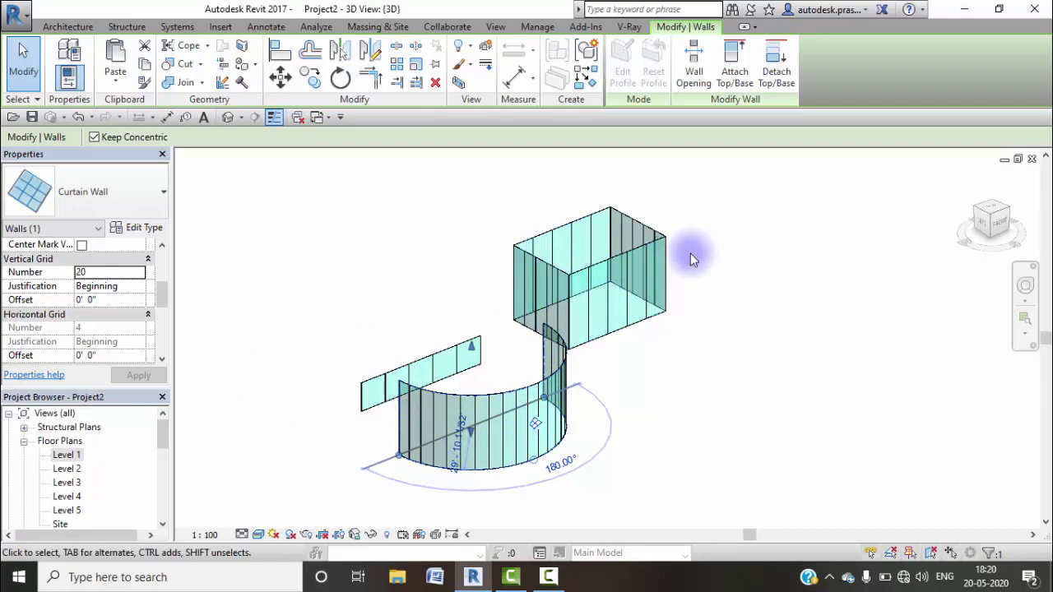
Step: Undo the grid changes and duplicate the curved wall's type as Curtain Wall 2
key("ctrl+z")
key("ctrl+z")
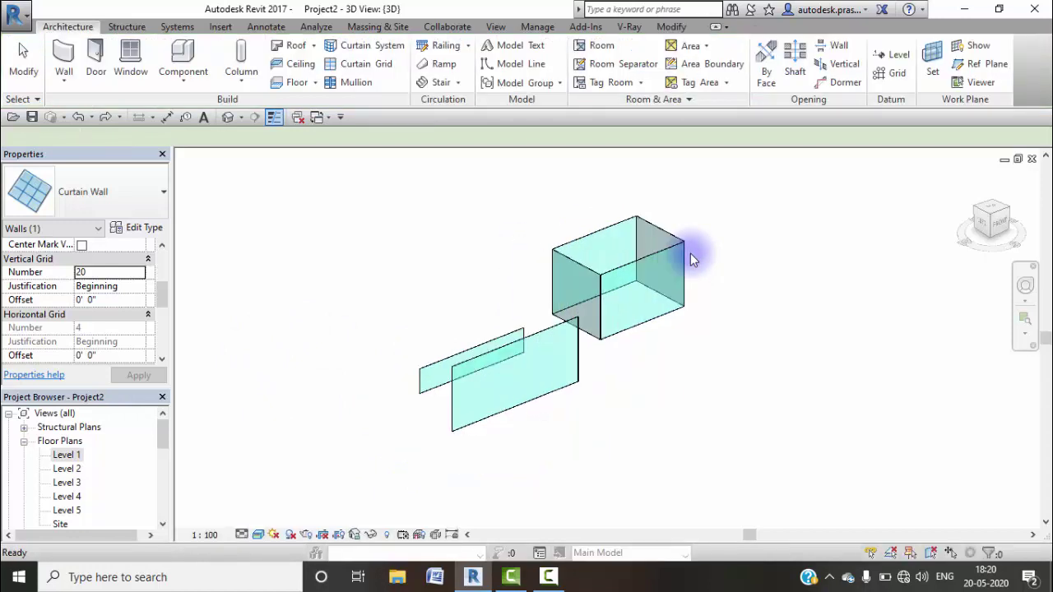
left_click(565, 327)
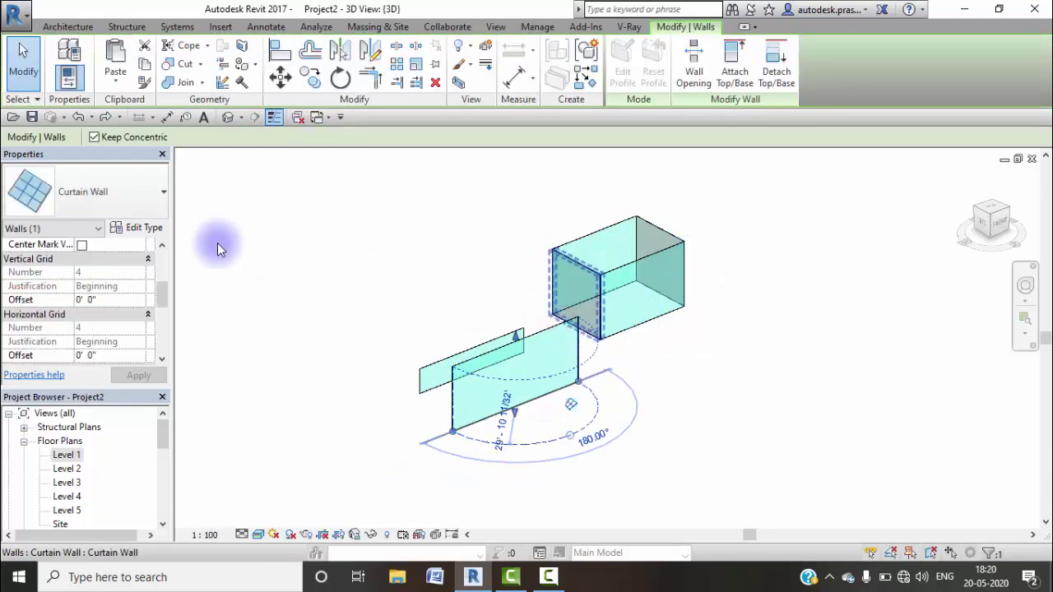
left_click(142, 225)
left_click(983, 117)
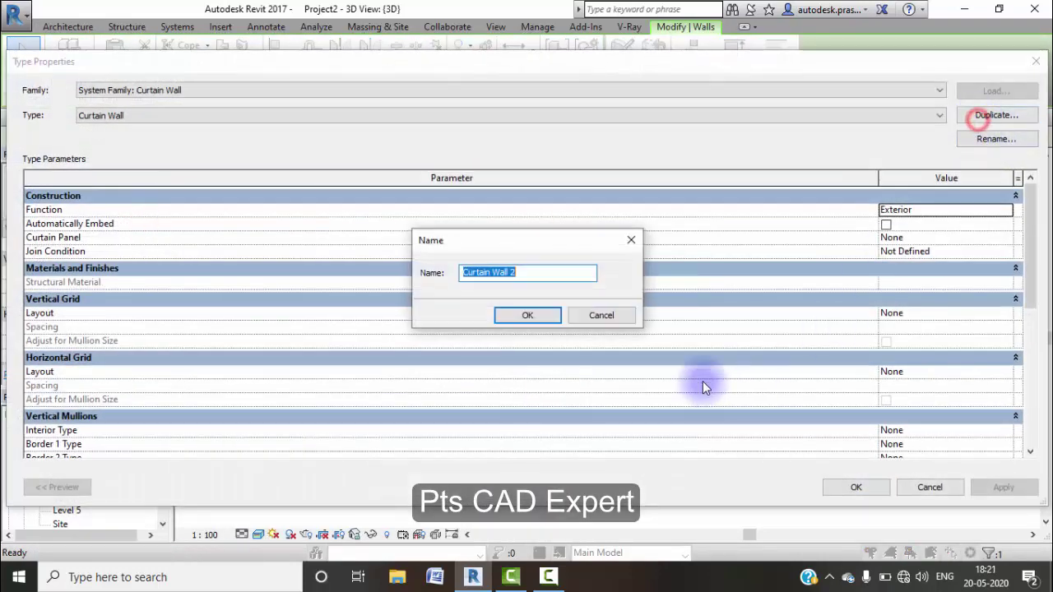
left_click(545, 315)
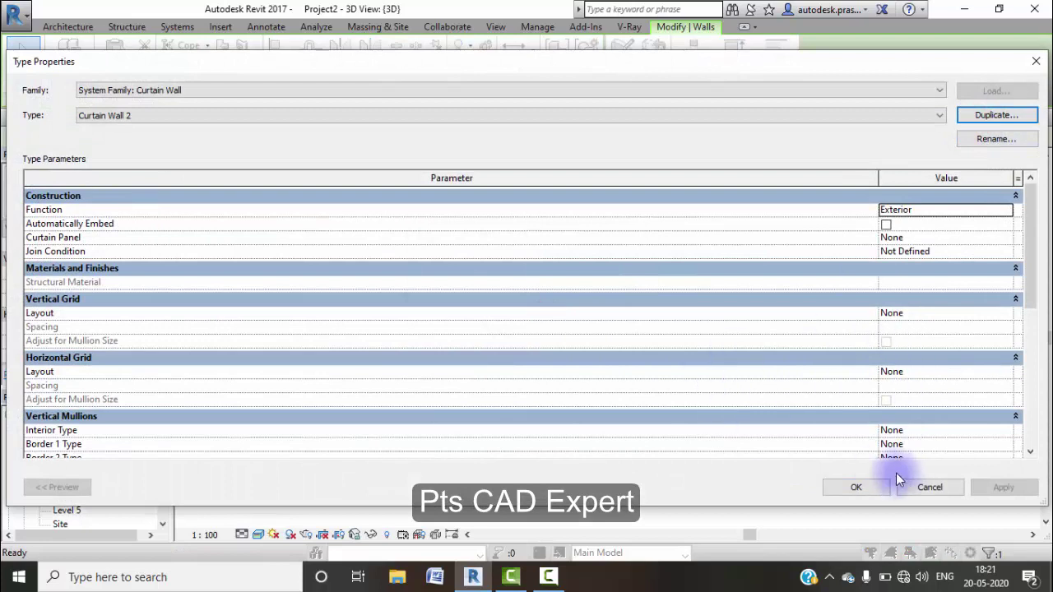
Step: Set Curtain Wall 2's Vertical Grid Layout to Fixed Number and confirm
left_click(930, 319)
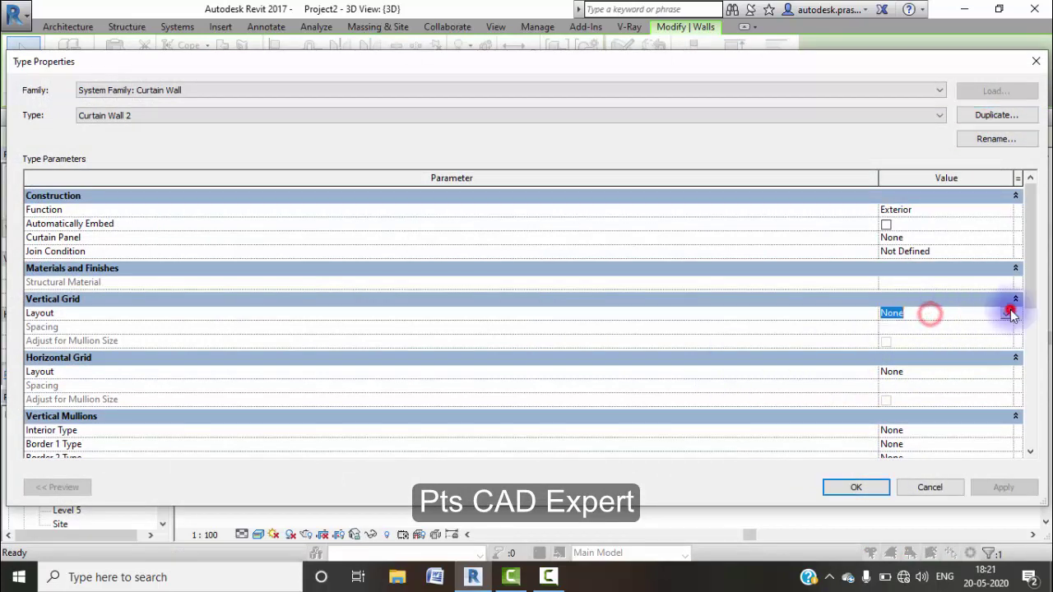
left_click(1006, 313)
left_click(929, 345)
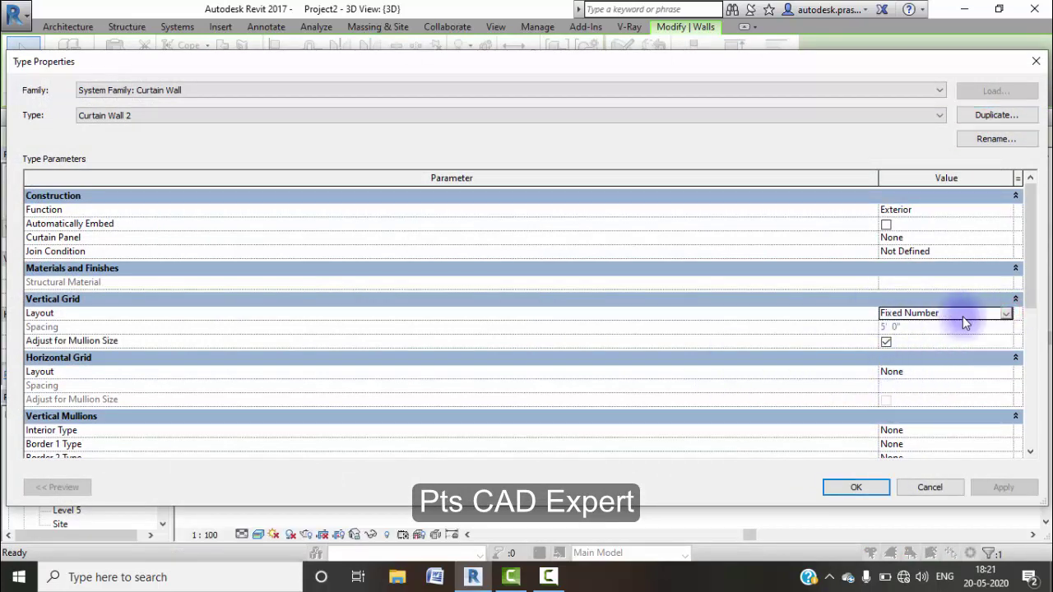
left_click(1008, 314)
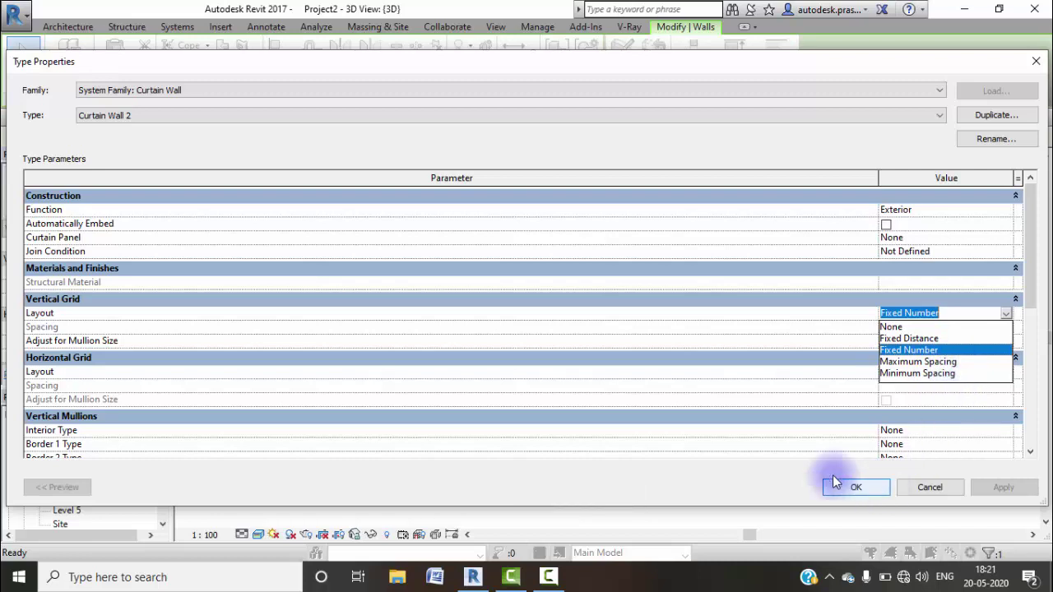
left_click(856, 487)
left_click(855, 487)
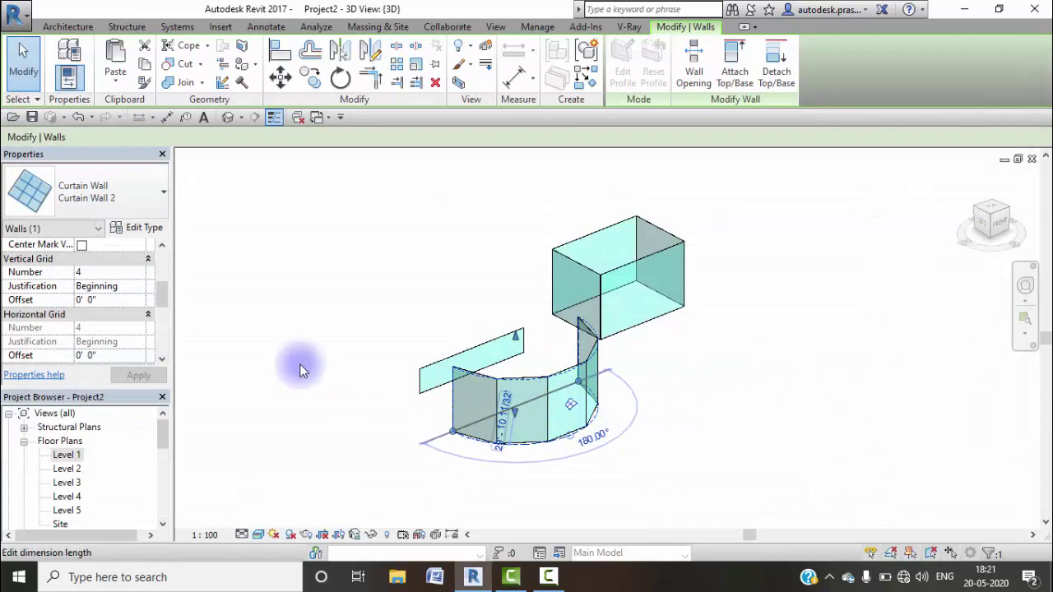
Step: Set the curved wall's vertical grid Number to 10, apply, deselect and zoom toward the box
left_click(130, 274)
type("10")
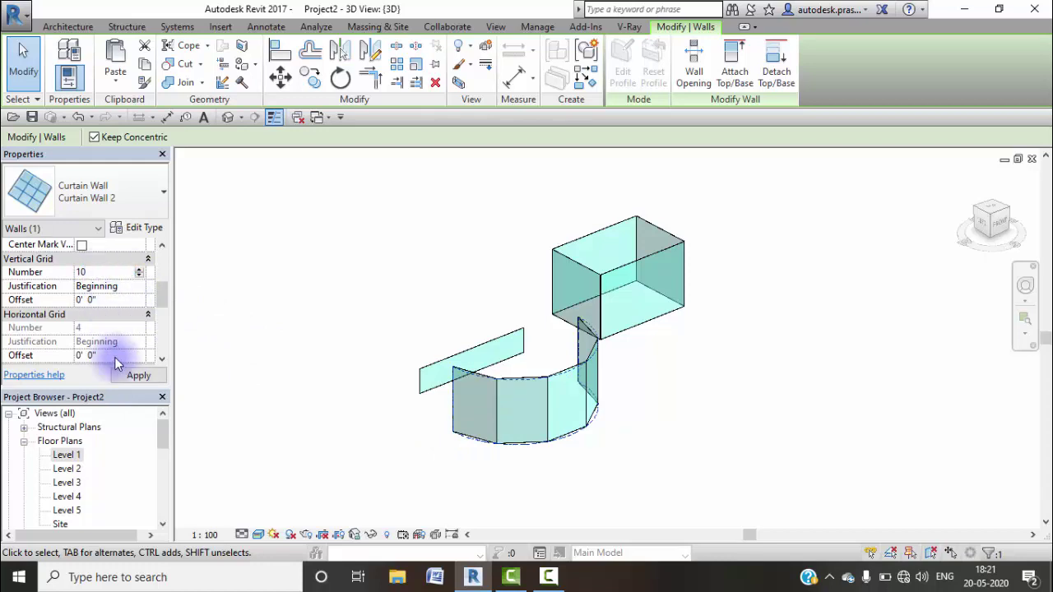
left_click(126, 375)
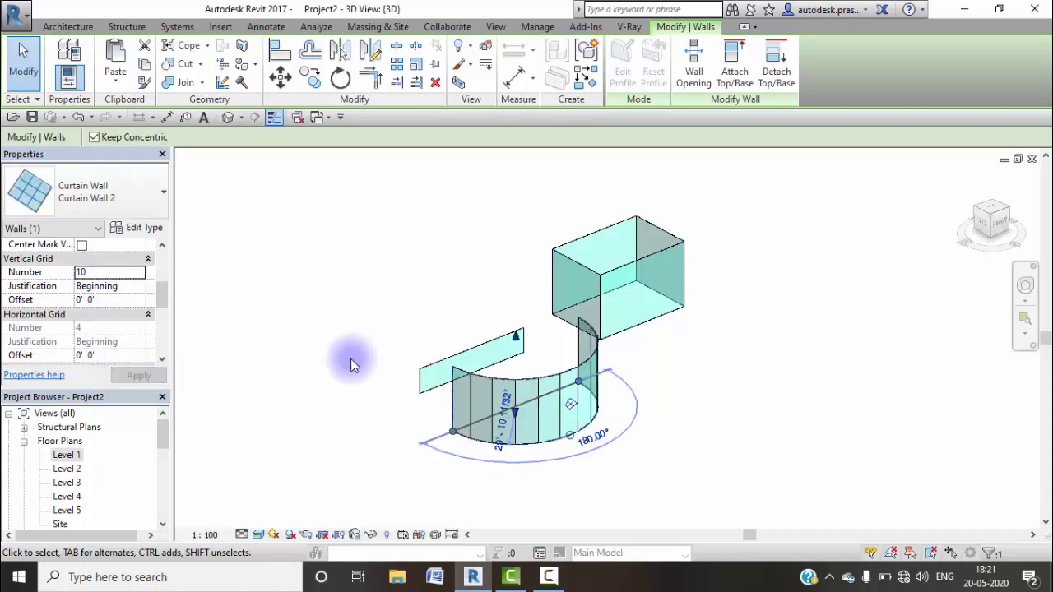
left_click(364, 409)
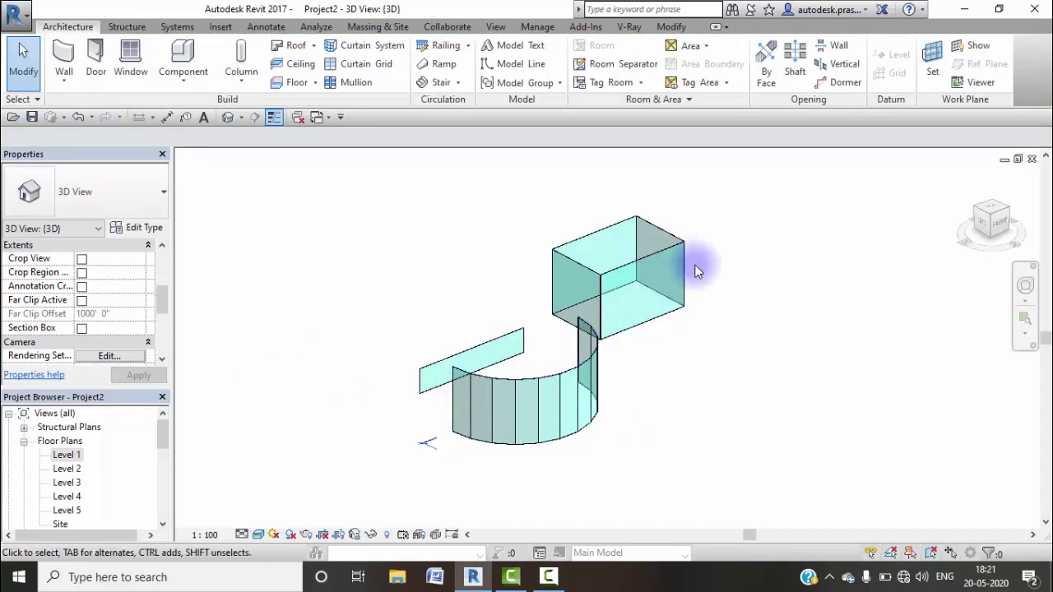
scroll(647, 277, "up", 1)
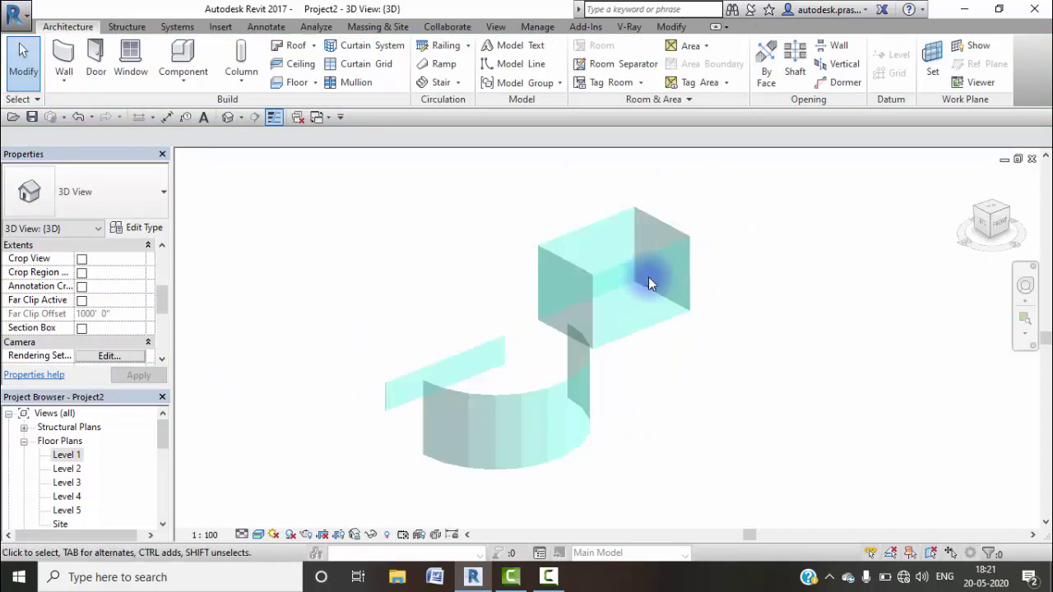
scroll(654, 282, "up", 2)
scroll(650, 309, "up", 2)
scroll(639, 329, "up", 1)
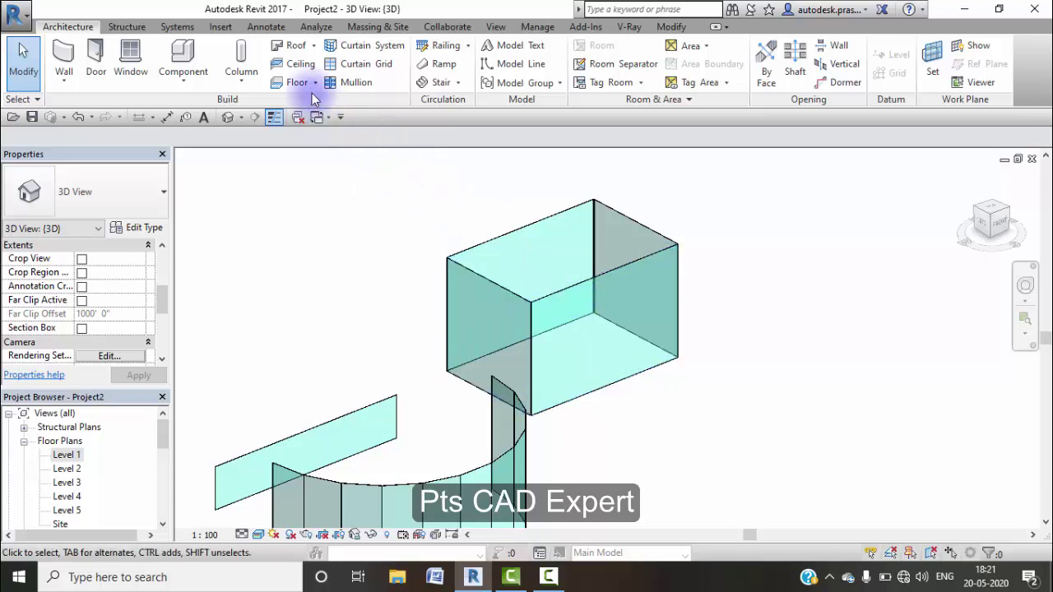
Step: Place two vertical curtain grid lines on the box's front wall
left_click(355, 64)
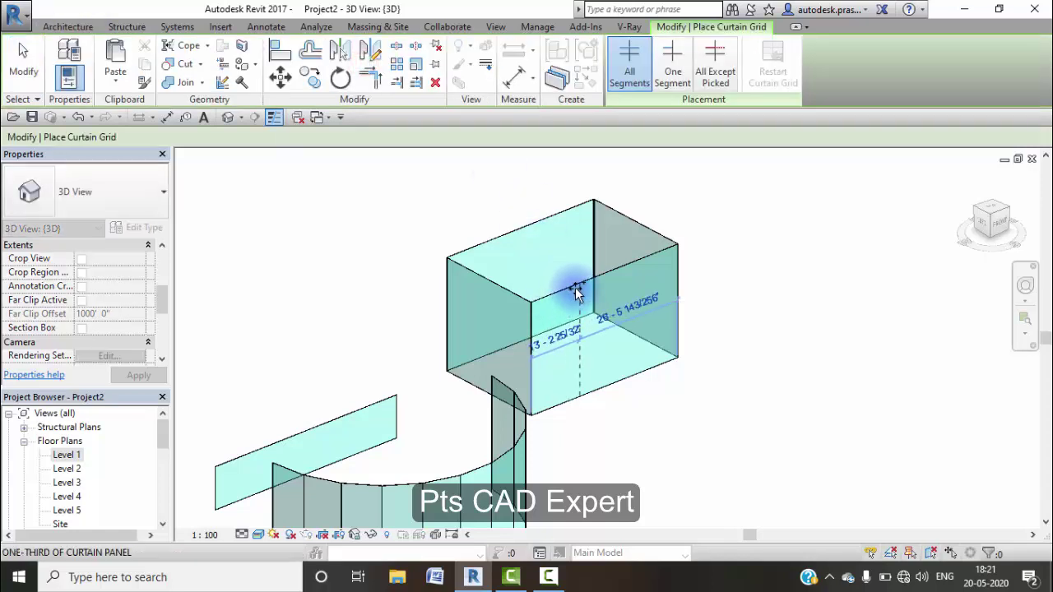
left_click(564, 297)
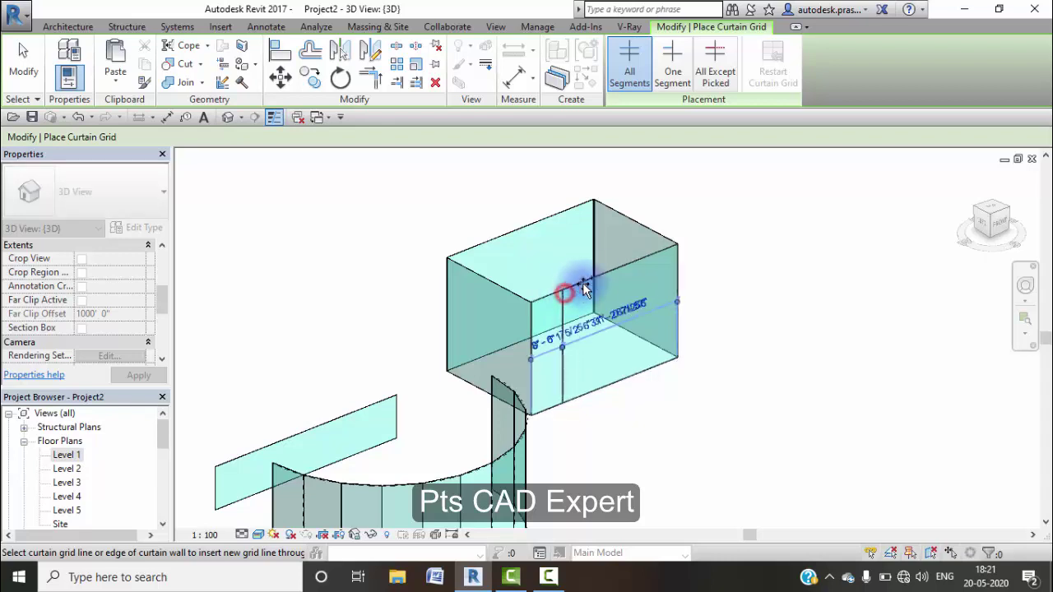
left_click(645, 261)
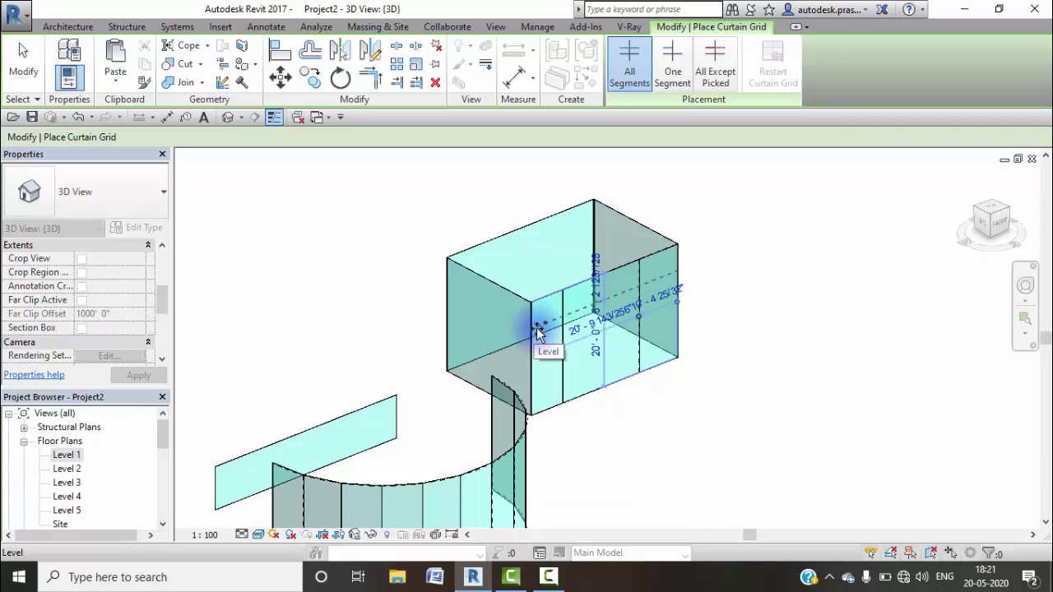
Step: Add a One Segment horizontal grid line across a single middle panel of the box wall
left_click(675, 78)
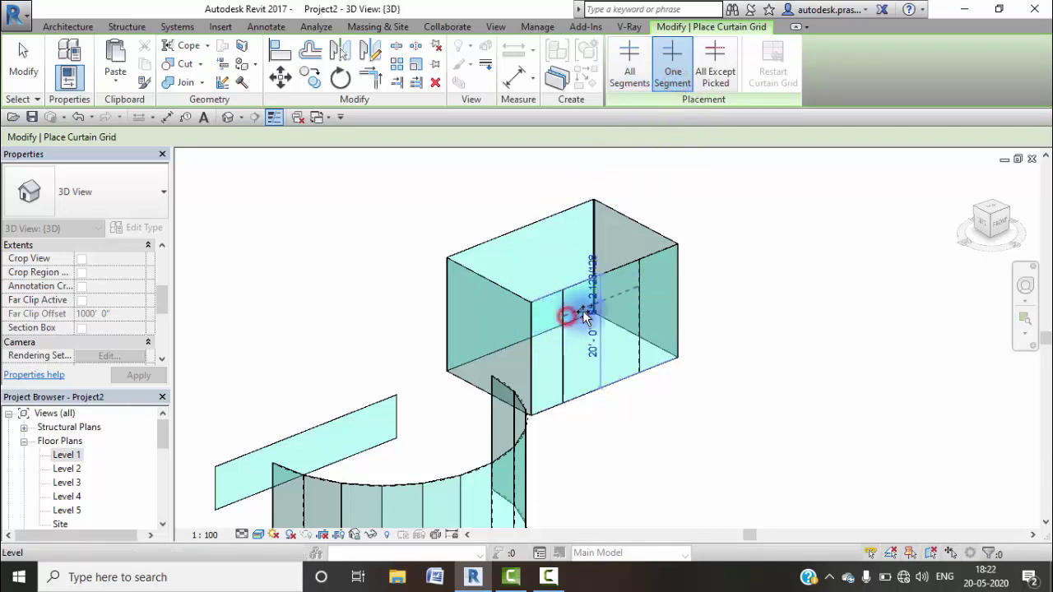
scroll(565, 313, "up", 2)
scroll(571, 322, "up", 2)
scroll(593, 288, "up", 2)
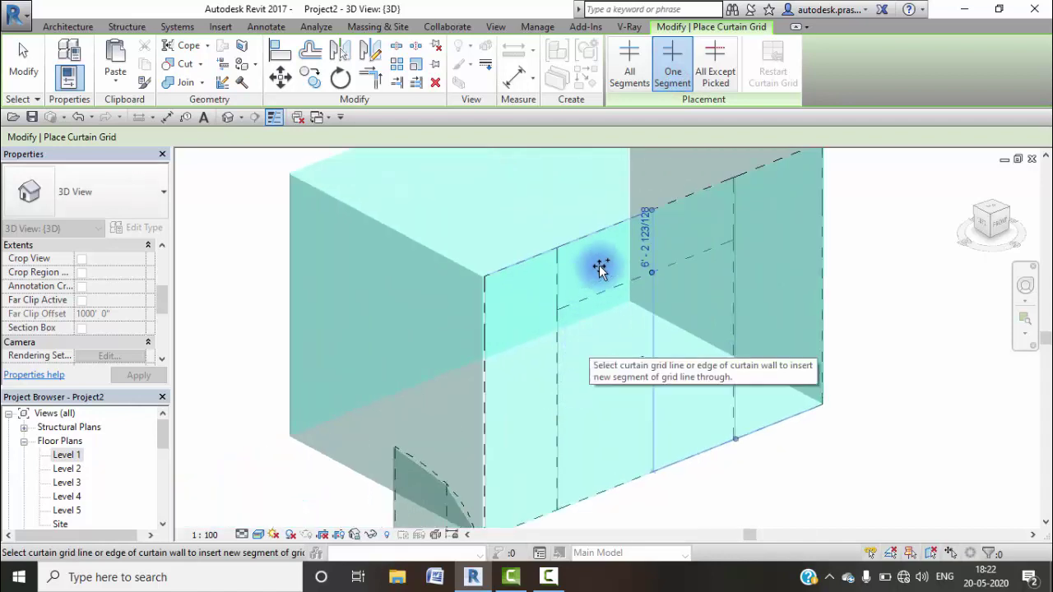
scroll(543, 334, "down", 2)
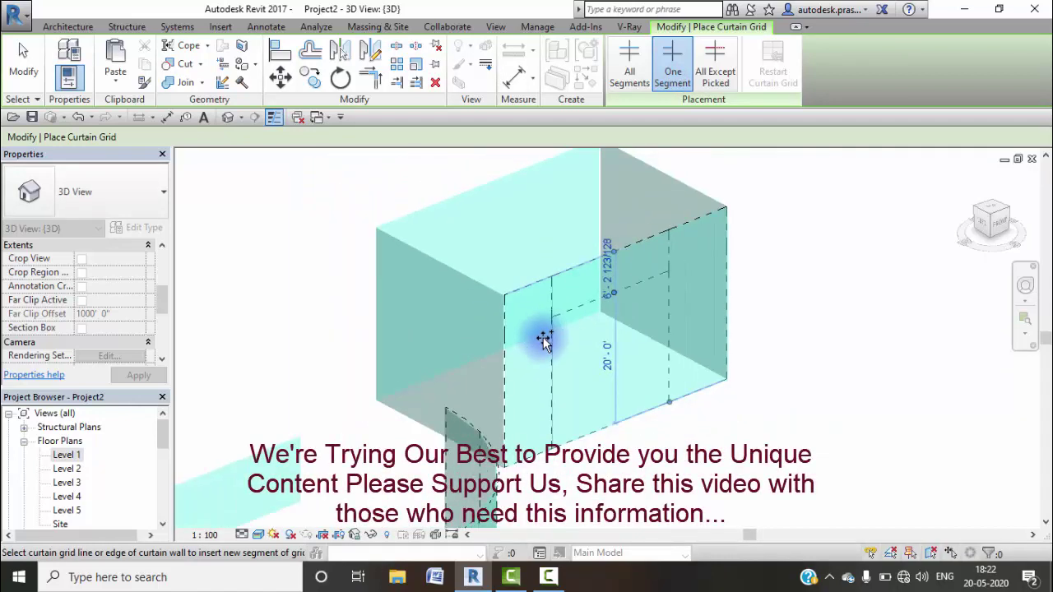
scroll(539, 346, "down", 1)
scroll(579, 360, "down", 1)
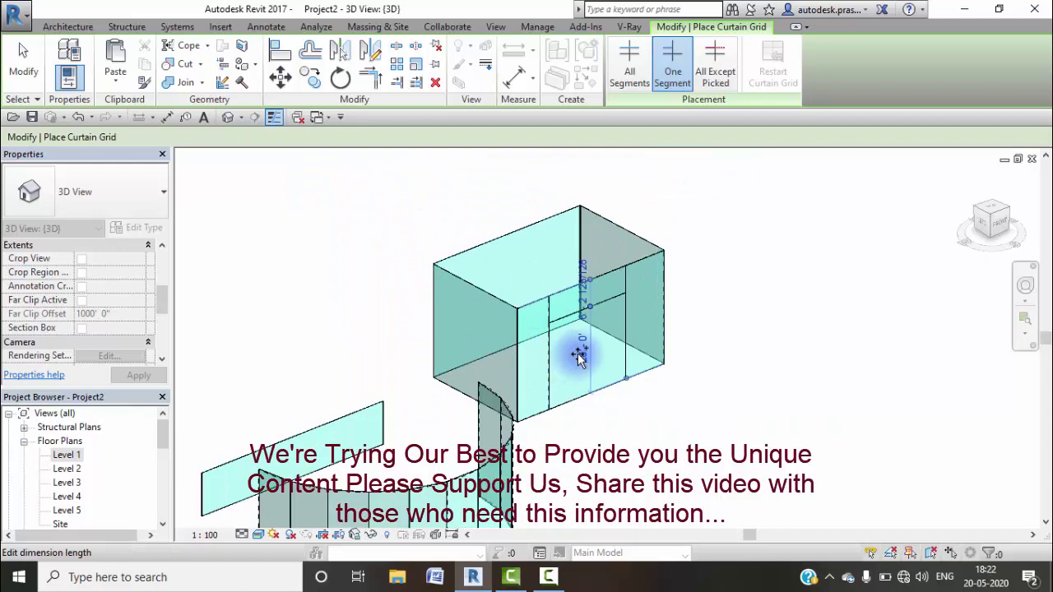
key("Escape")
scroll(547, 359, "down", 1)
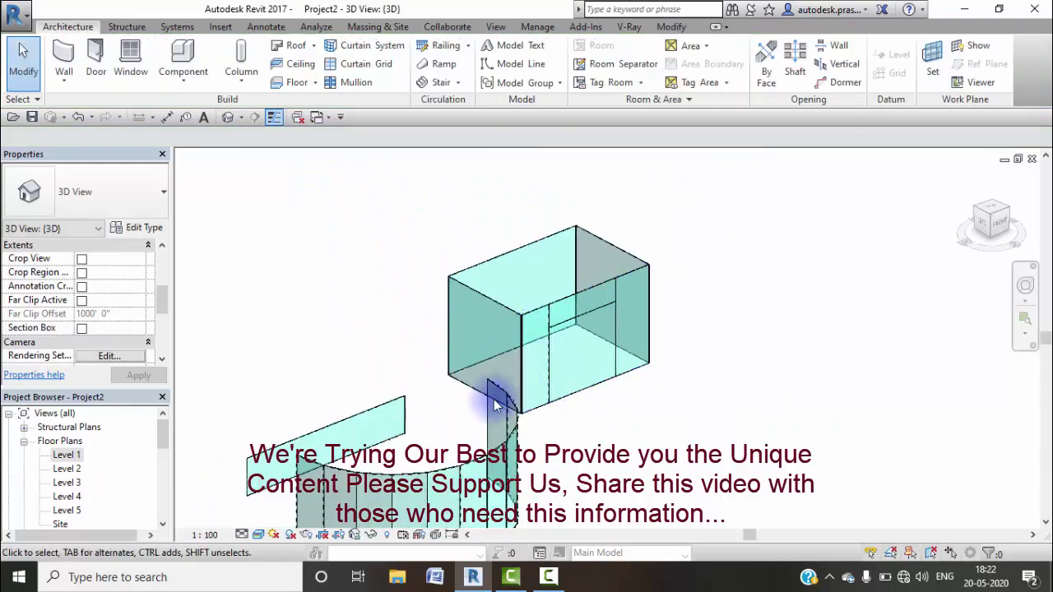
mouse_move(548, 359)
middle_mouse_down()
mouse_move(543, 369)
mouse_move(494, 361)
middle_mouse_up()
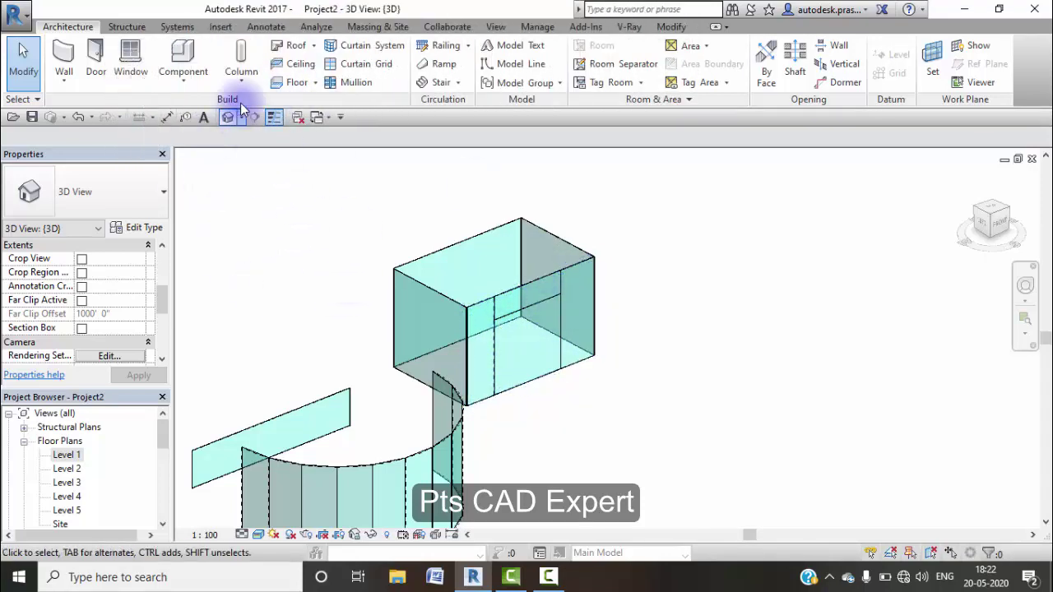
Step: In Load Family, browse to E:\Revit Installation Content\rac2014 lib
left_click(219, 26)
left_click(495, 73)
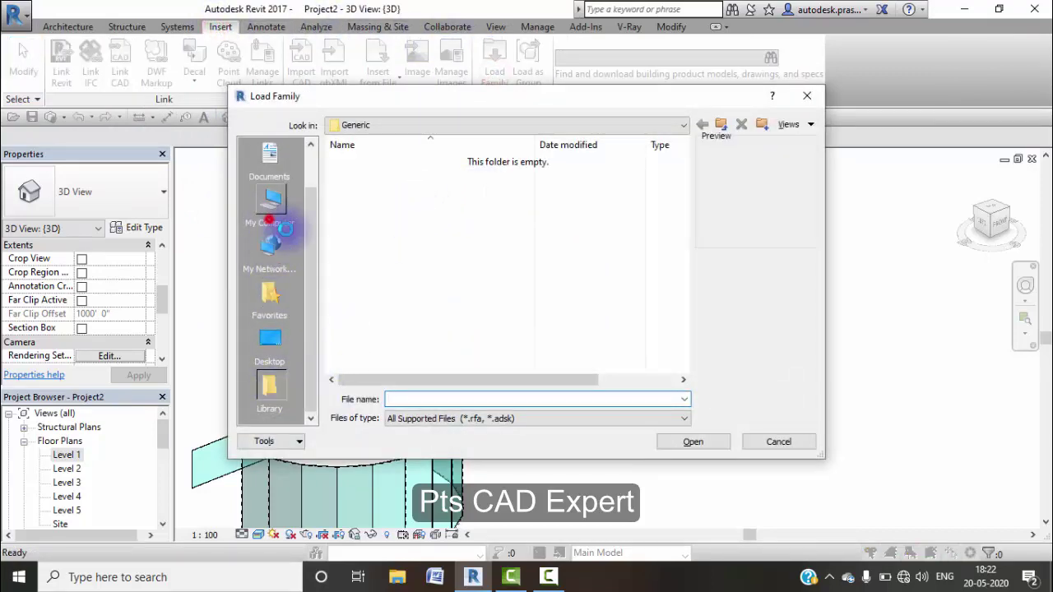
left_click(270, 212)
double_click(401, 337)
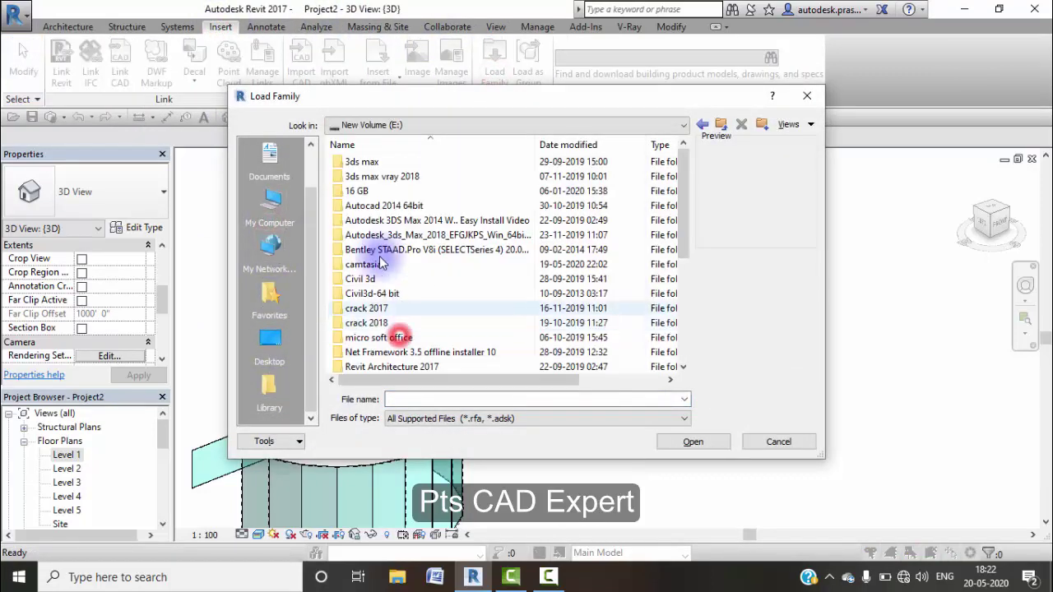
scroll(395, 342, "down", 1)
double_click(396, 338)
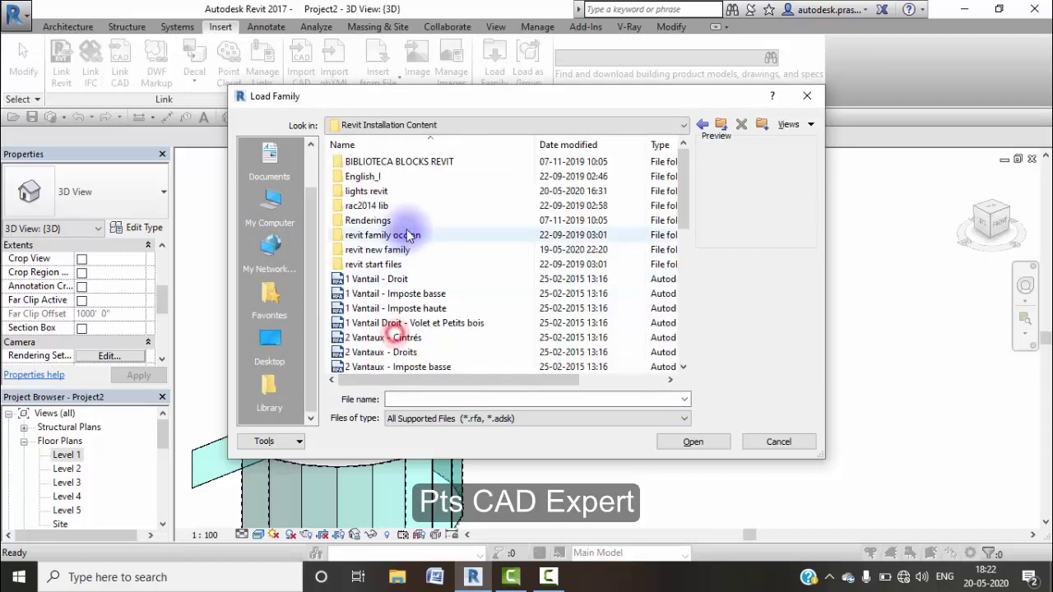
left_click(415, 207)
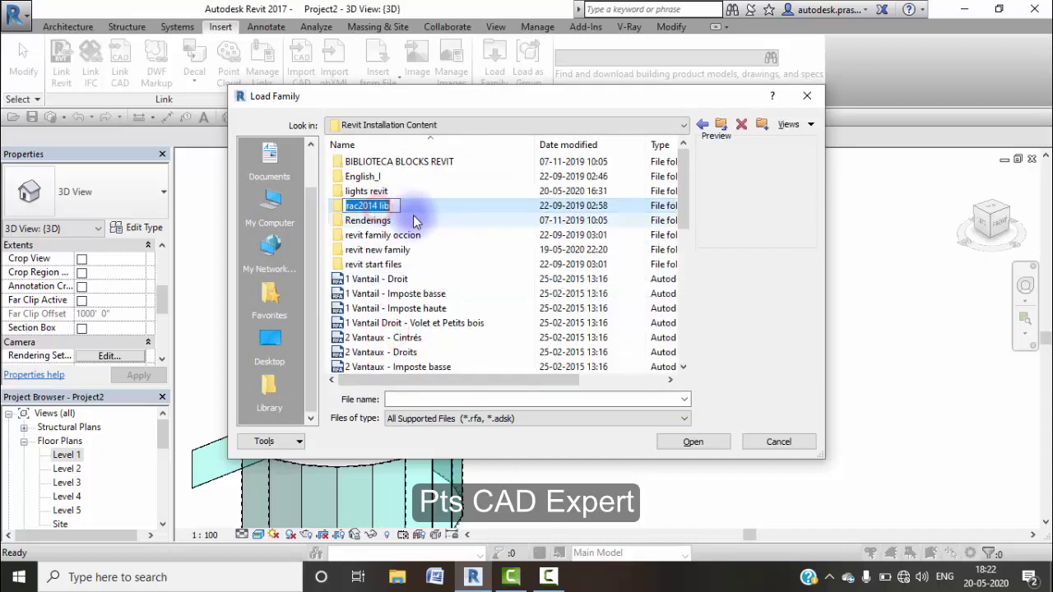
double_click(400, 210)
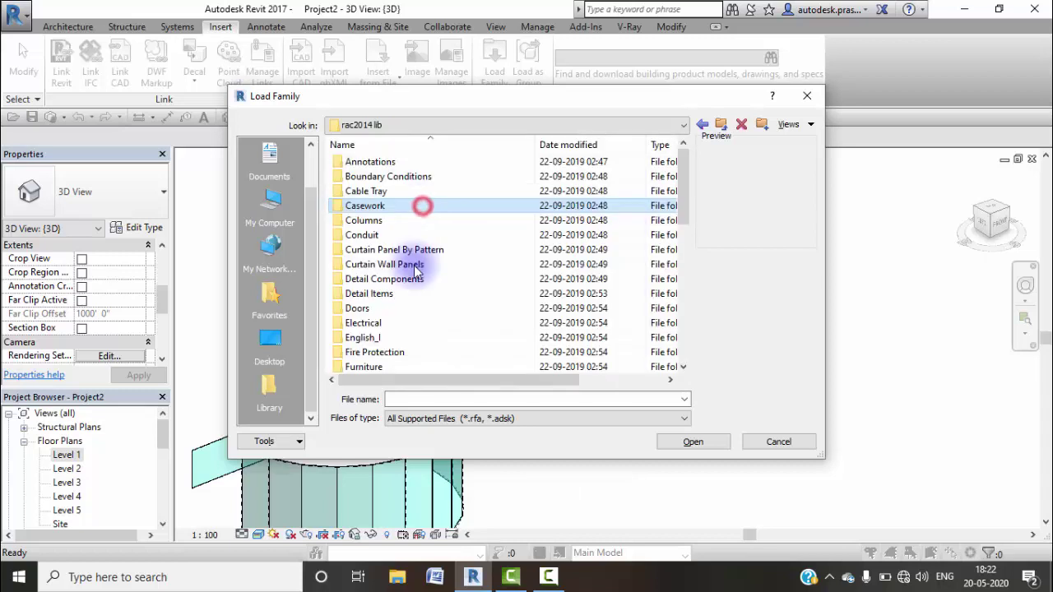
Step: Load M_Curtain Wall Dbl Glass from the Doors folder and select the box's lower middle panel
left_click(367, 310)
double_click(366, 309)
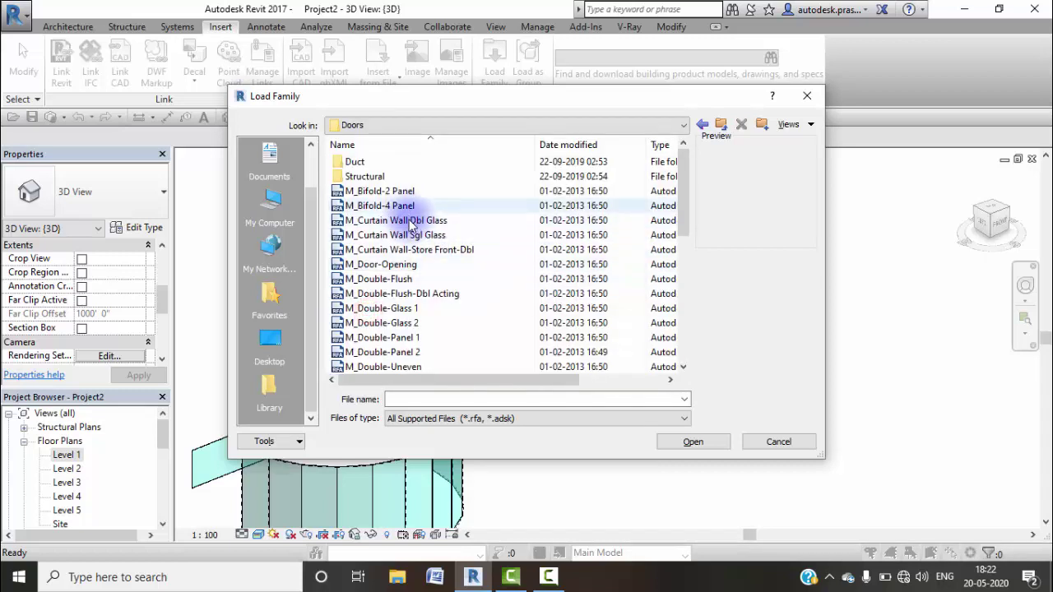
left_click(387, 223)
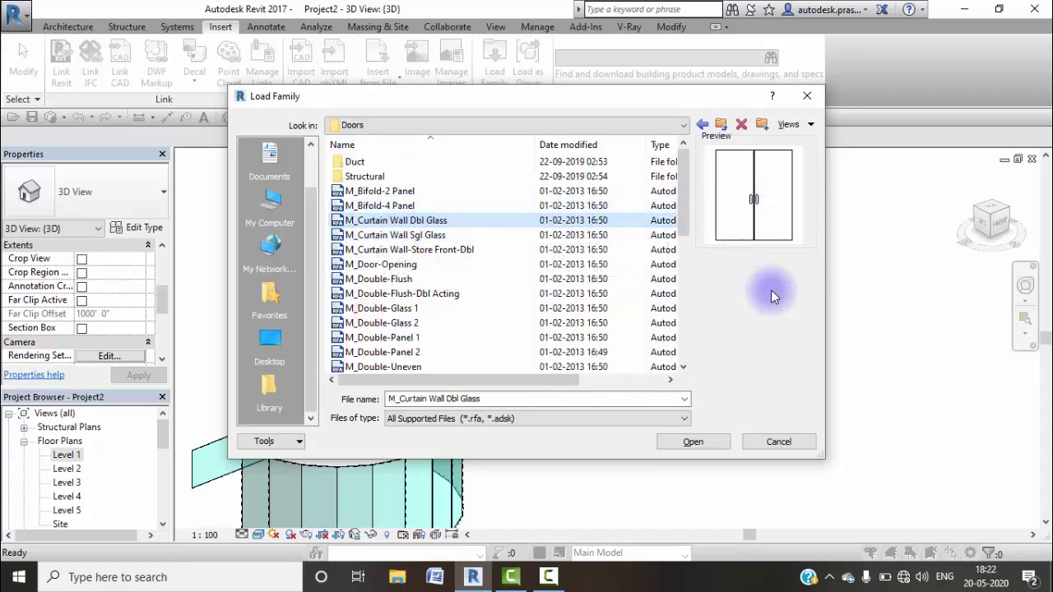
left_click(696, 441)
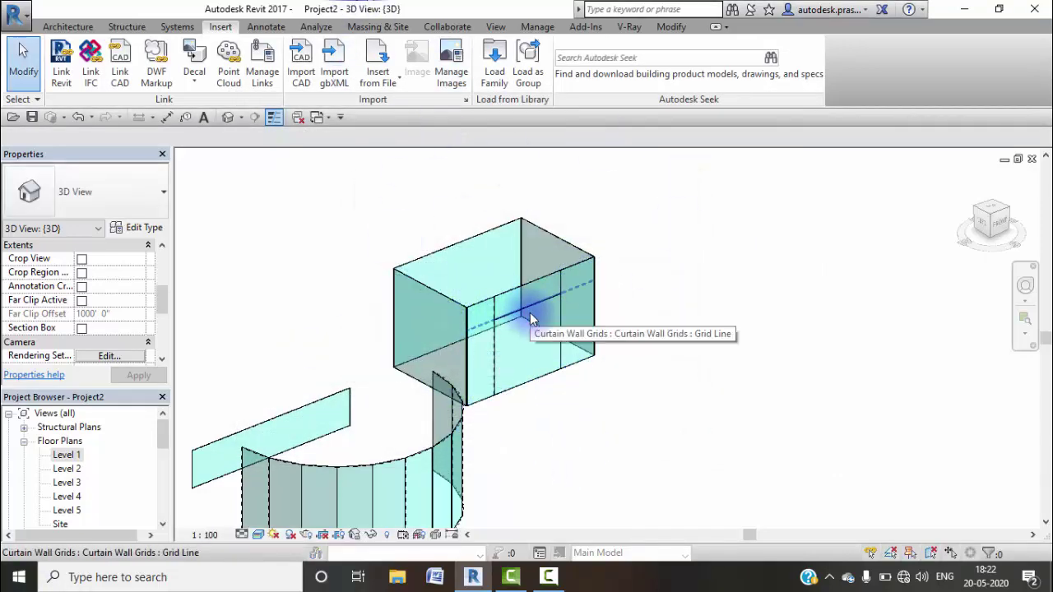
key("Tab")
key("Tab")
key("Tab")
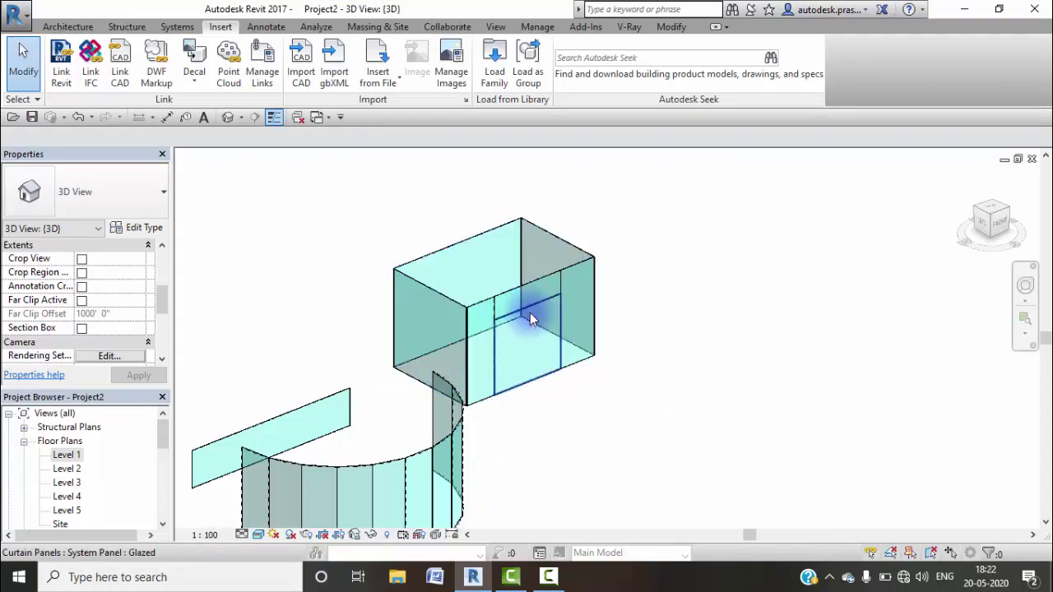
left_click(530, 314)
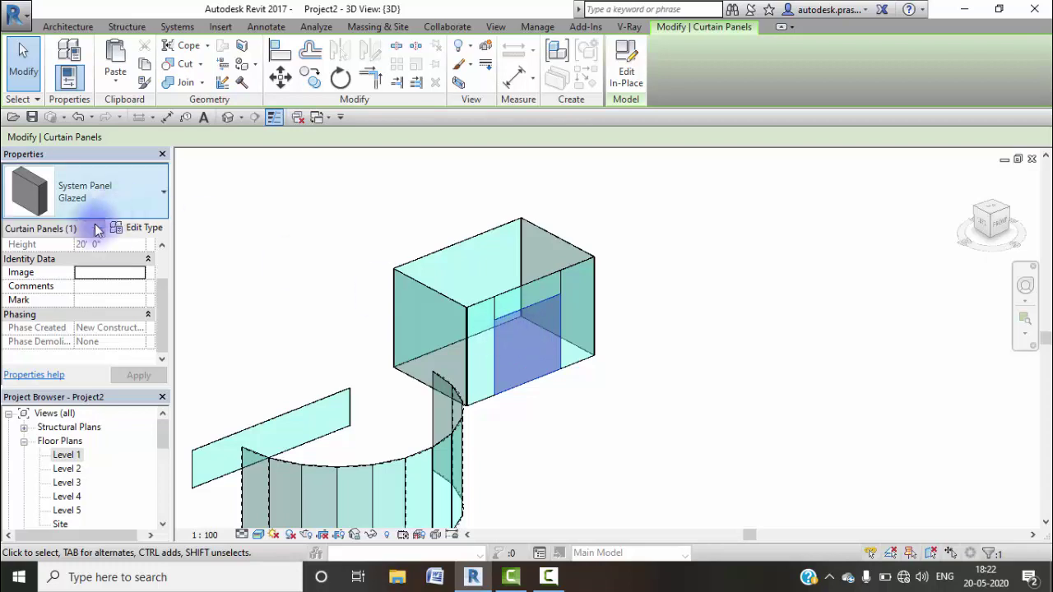
Step: Replace the box's lower middle panel with the M_Curtain Wall Dbl Glass door
left_click(131, 186)
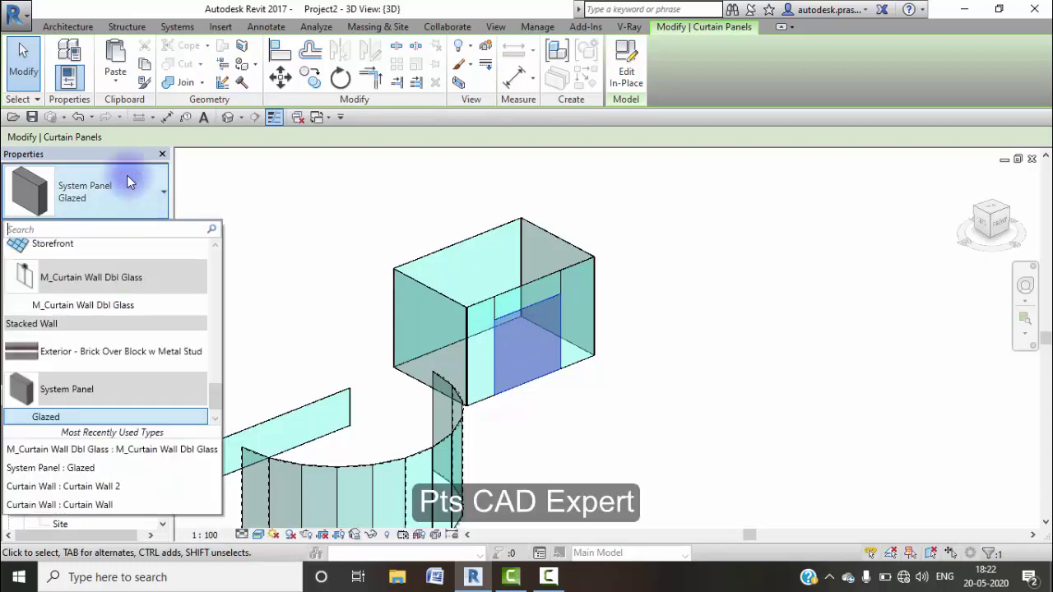
left_click(67, 312)
left_click(674, 389)
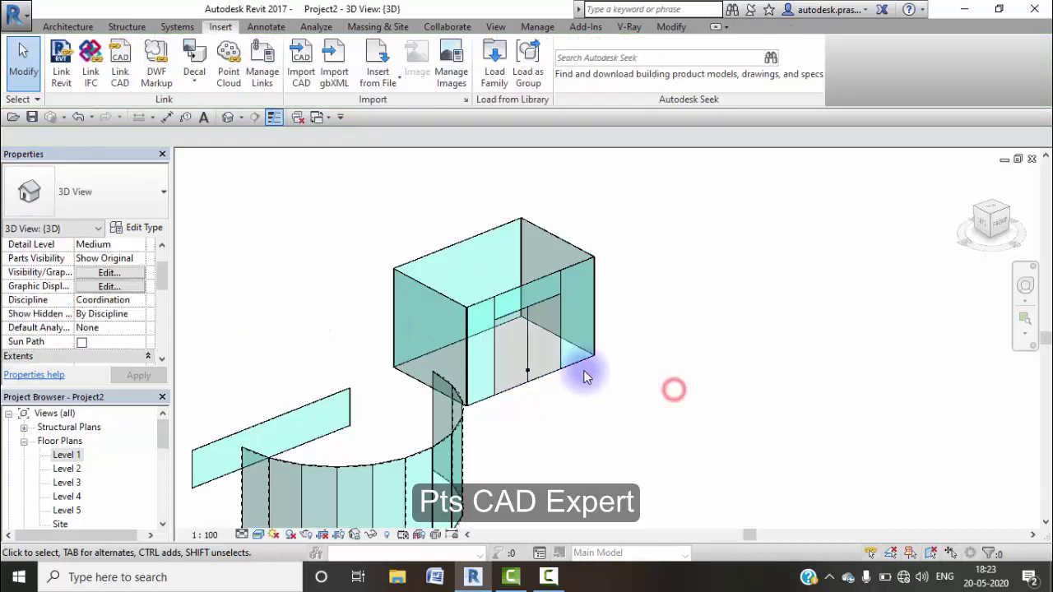
scroll(519, 355, "up", 2)
scroll(521, 354, "up", 2)
scroll(520, 355, "up", 2)
scroll(548, 399, "down", 2)
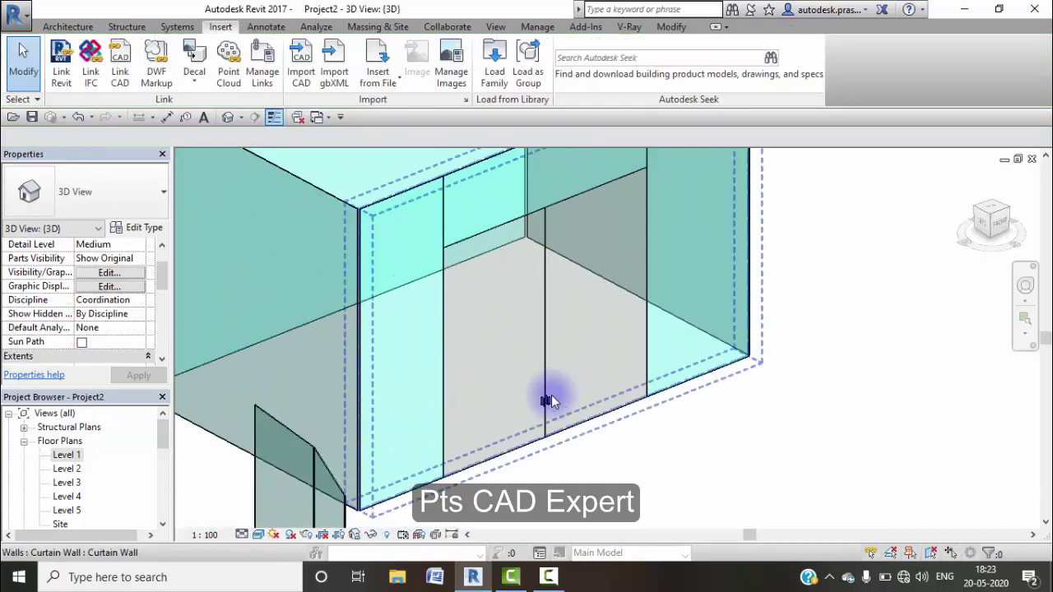
scroll(564, 403, "up", 3)
scroll(680, 371, "up", 1)
scroll(678, 376, "down", 4)
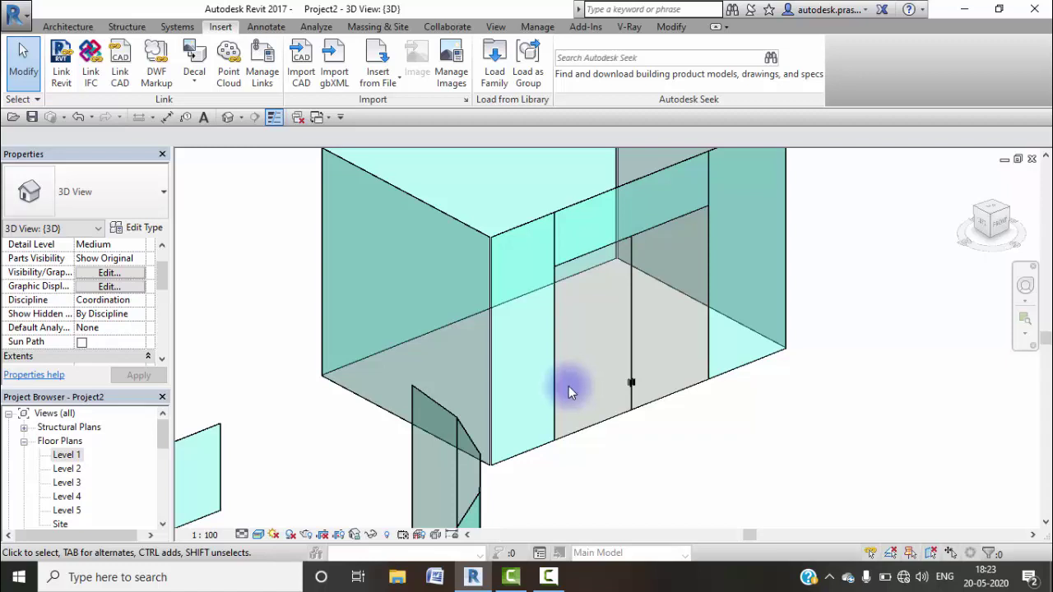
scroll(576, 395, "down", 3)
scroll(559, 387, "down", 2)
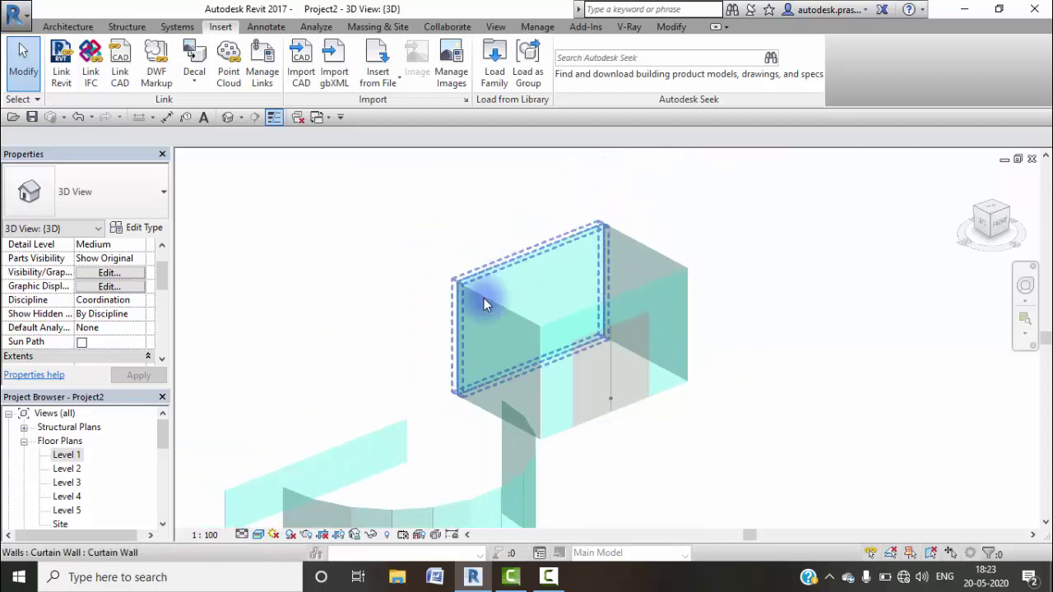
scroll(485, 440, "down", 2)
scroll(502, 411, "down", 1)
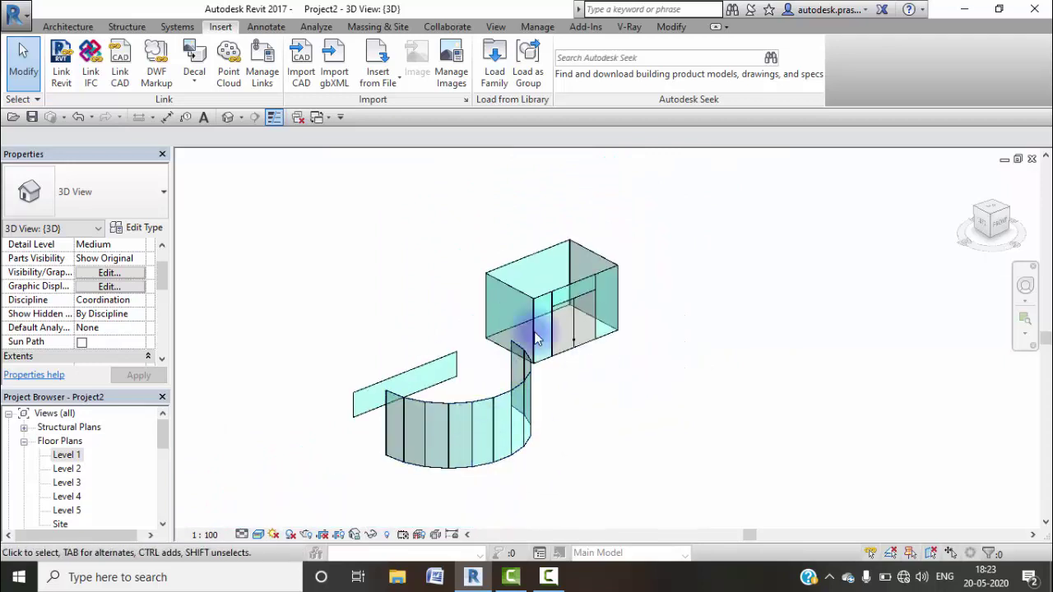
Step: Zoom in on the box curtain wall and start the Architecture Mullion tool
left_click(67, 26)
scroll(563, 301, "up", 2)
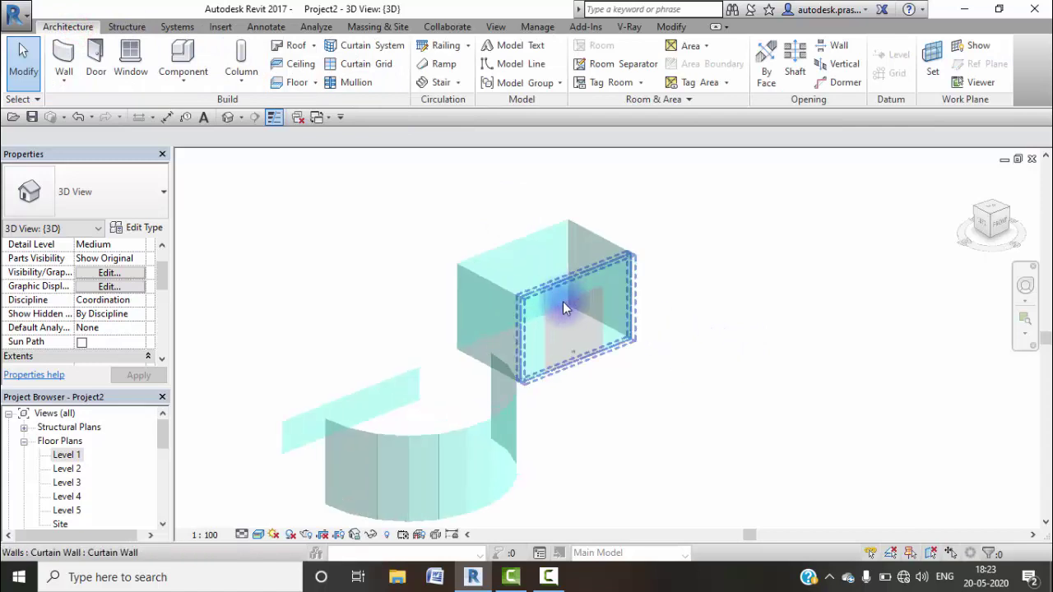
scroll(562, 304, "up", 1)
scroll(562, 306, "up", 2)
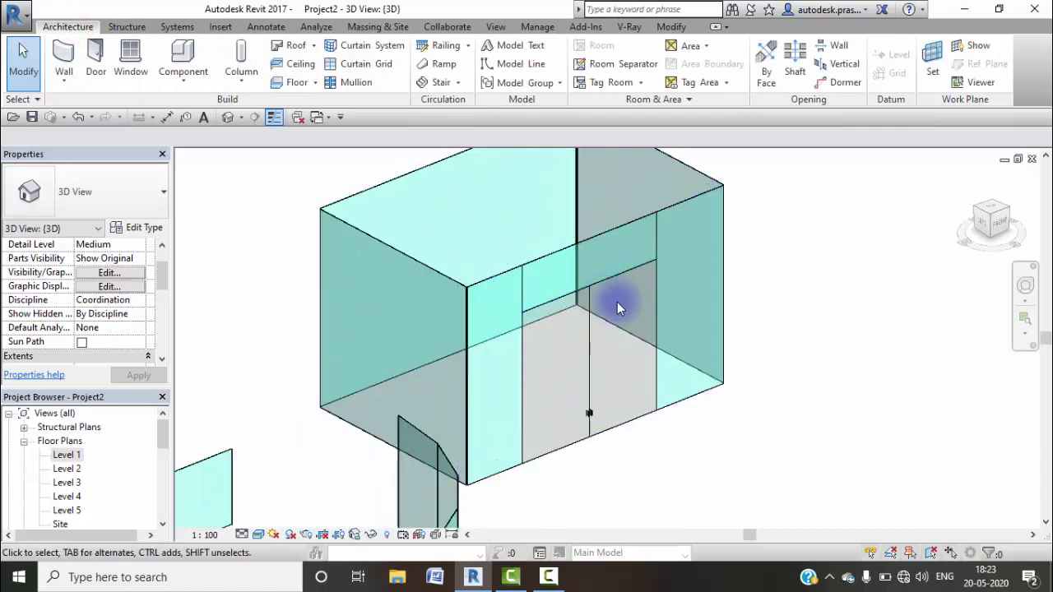
left_click(346, 89)
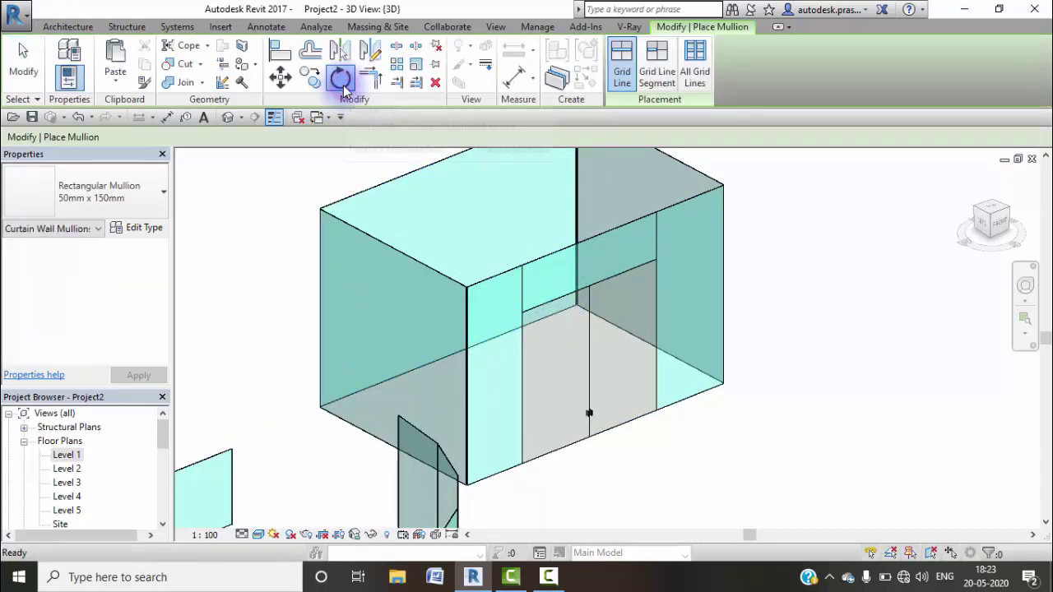
Step: Choose Rectangular Mullion 50mm x 65mm and add mullions on the box's vertical and horizontal grid lines
left_click(159, 196)
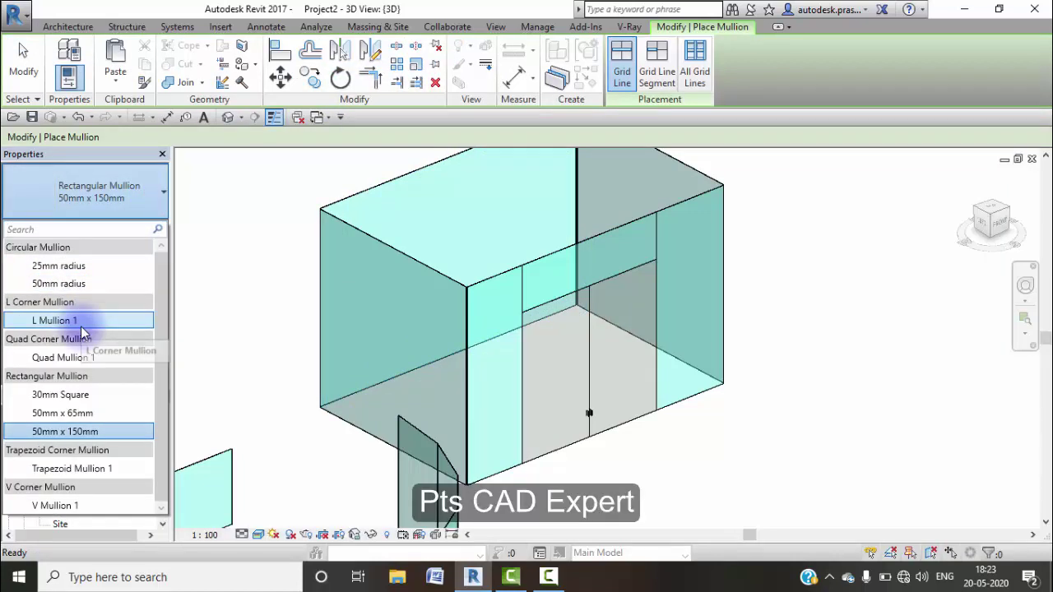
left_click(81, 413)
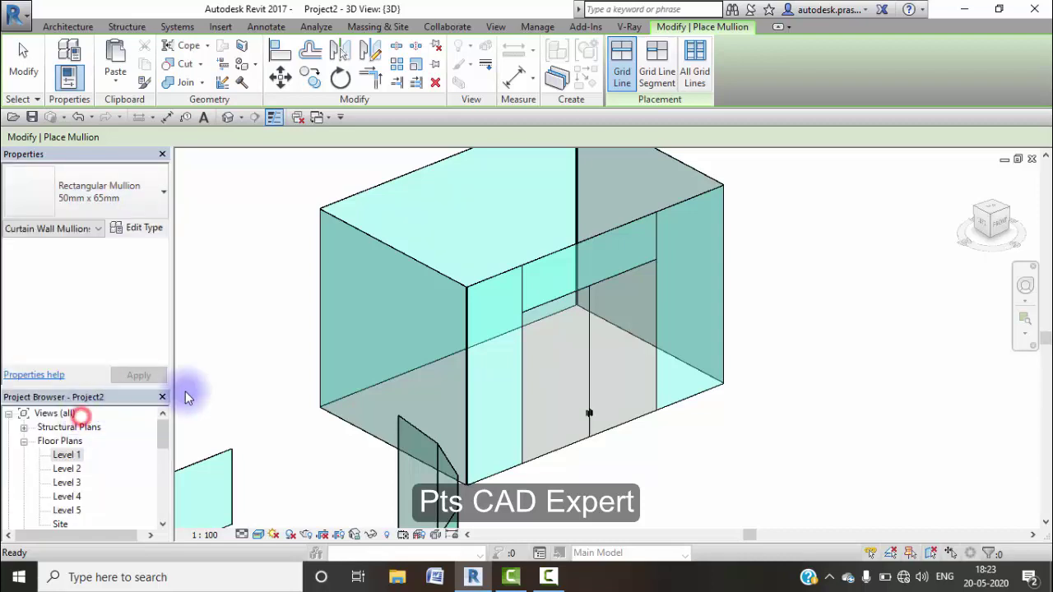
left_click(517, 292)
scroll(535, 269, "up", 2)
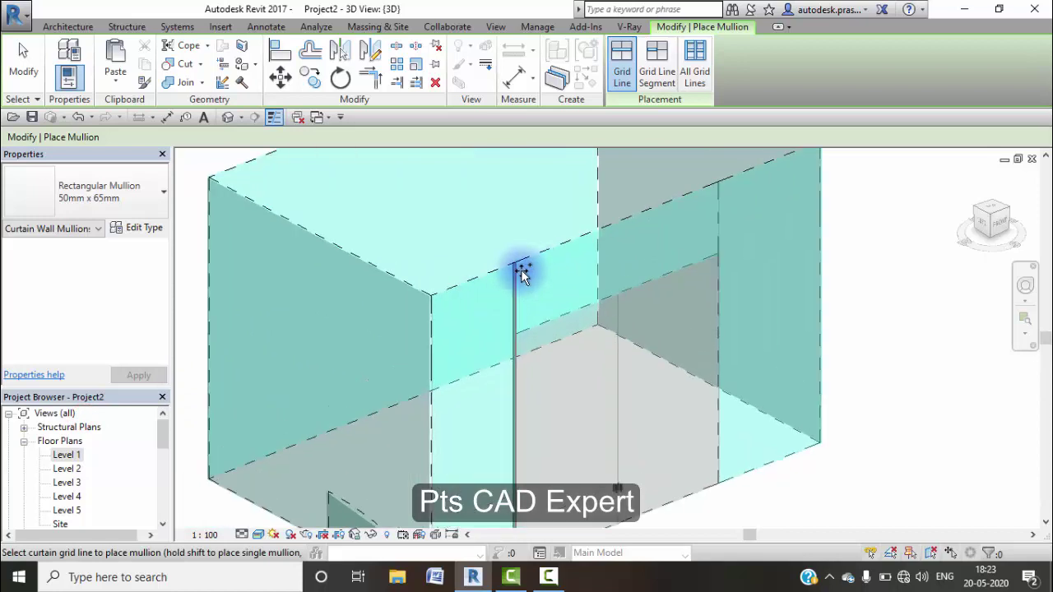
scroll(521, 270, "up", 2)
scroll(513, 272, "up", 2)
scroll(517, 266, "up", 1)
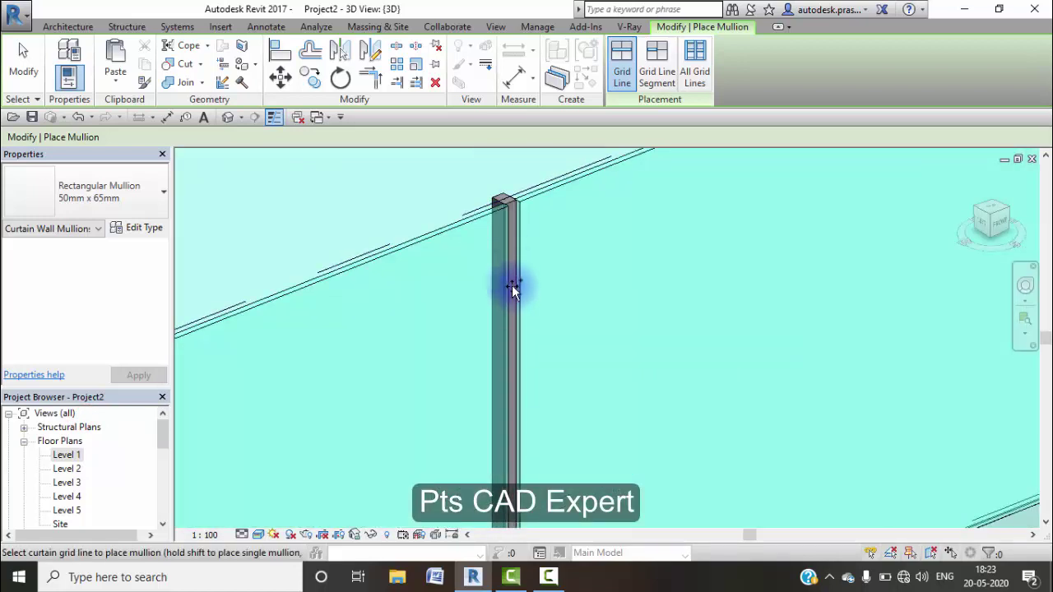
scroll(512, 285, "down", 2)
scroll(806, 287, "up", 2)
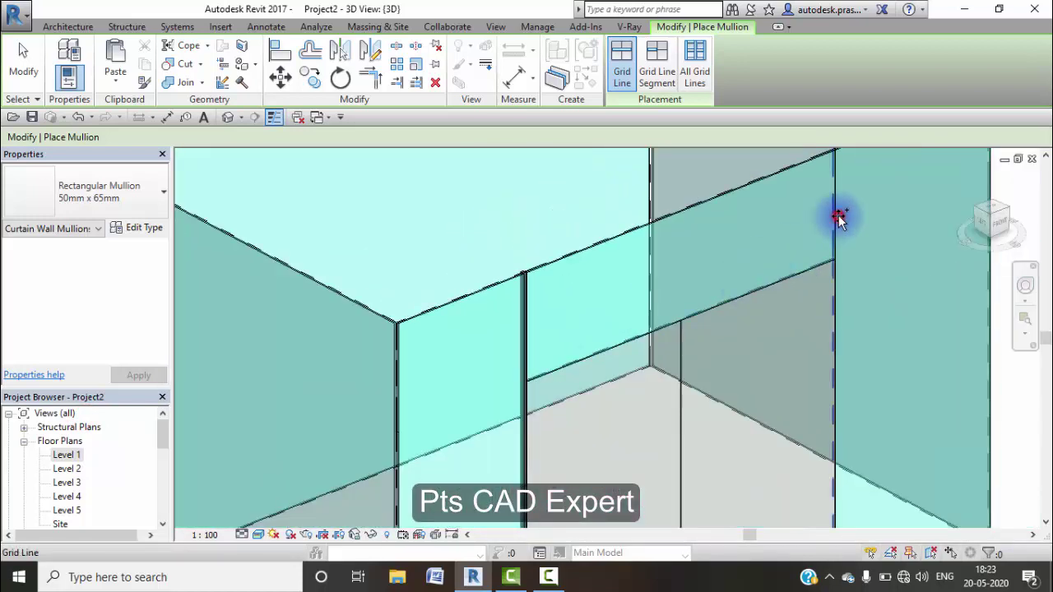
left_click(837, 216)
left_click(810, 269)
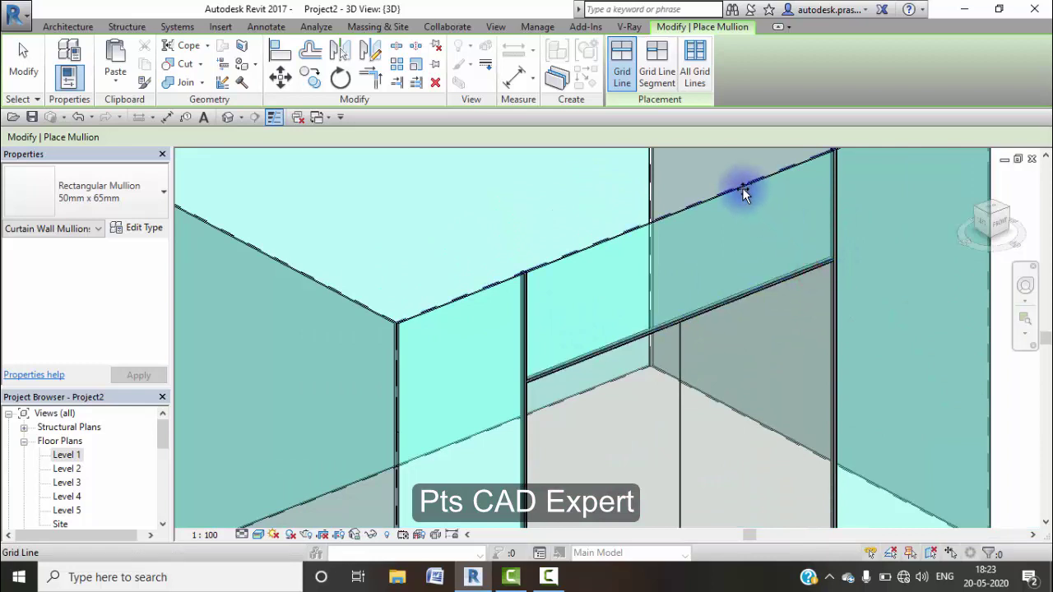
Step: Add mullions along the box wall's corner, right and bottom edges
scroll(601, 302, "down", 2)
scroll(587, 258, "down", 2)
middle_click_drag(587, 258, 587, 238)
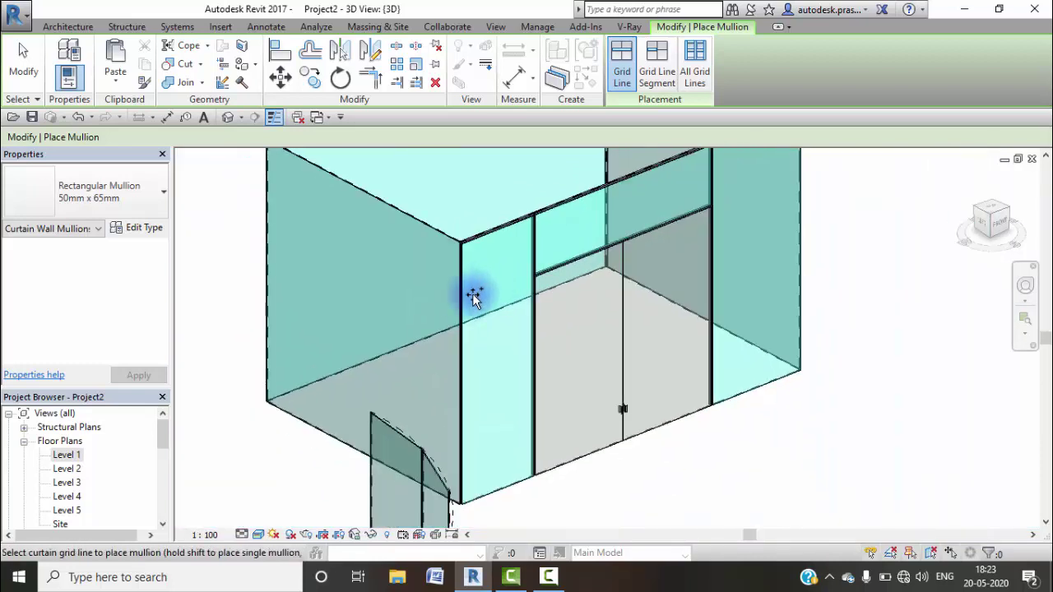
left_click(464, 301)
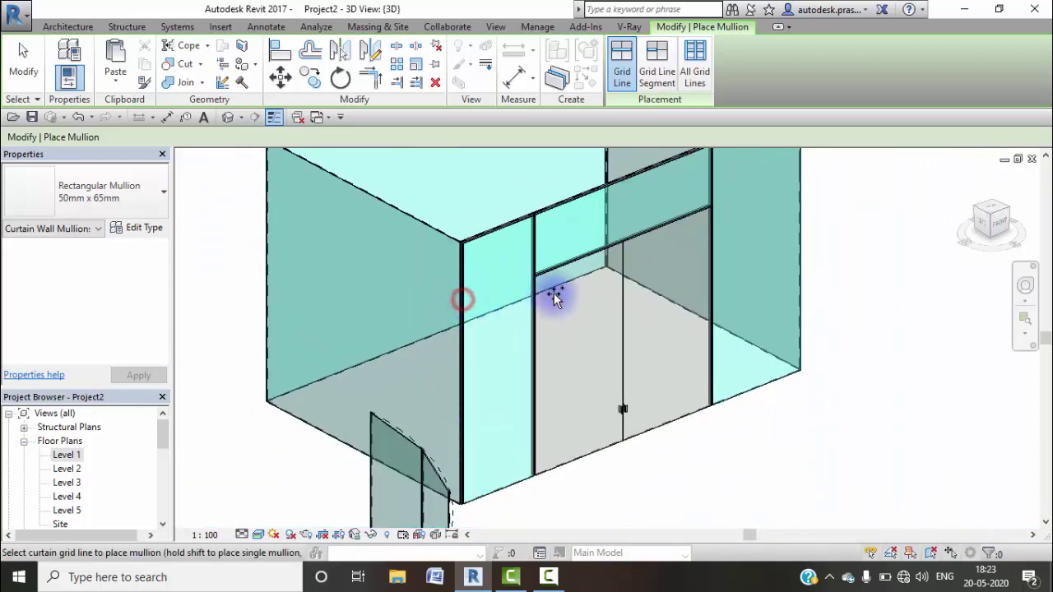
left_click(796, 232)
left_click(749, 393)
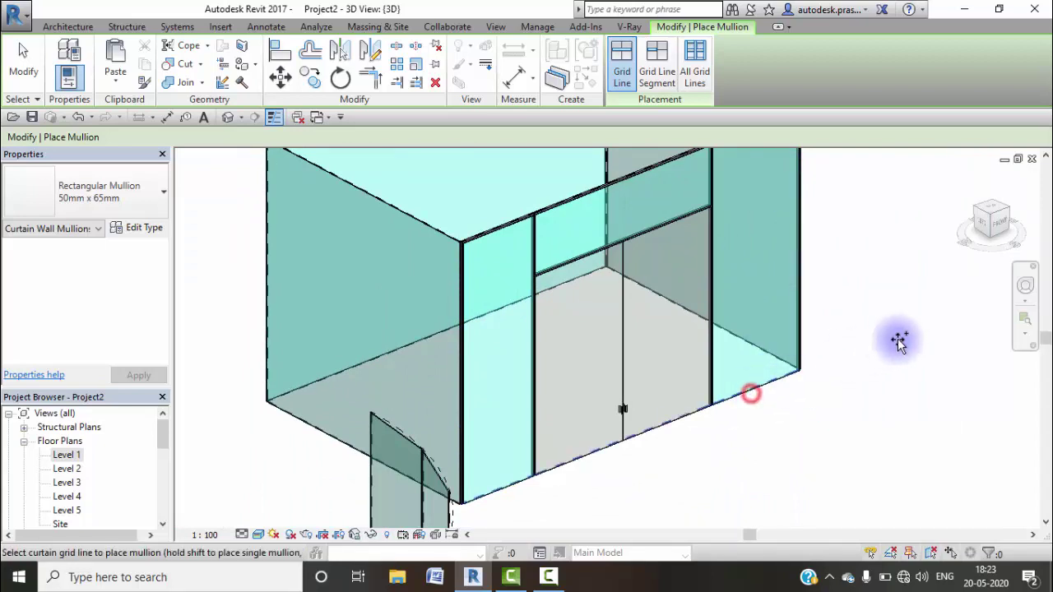
Step: Add mullions along the curved wall's top and bottom edges and all its grid lines
scroll(810, 362, "down", 3)
middle_click_drag(765, 376, 677, 242)
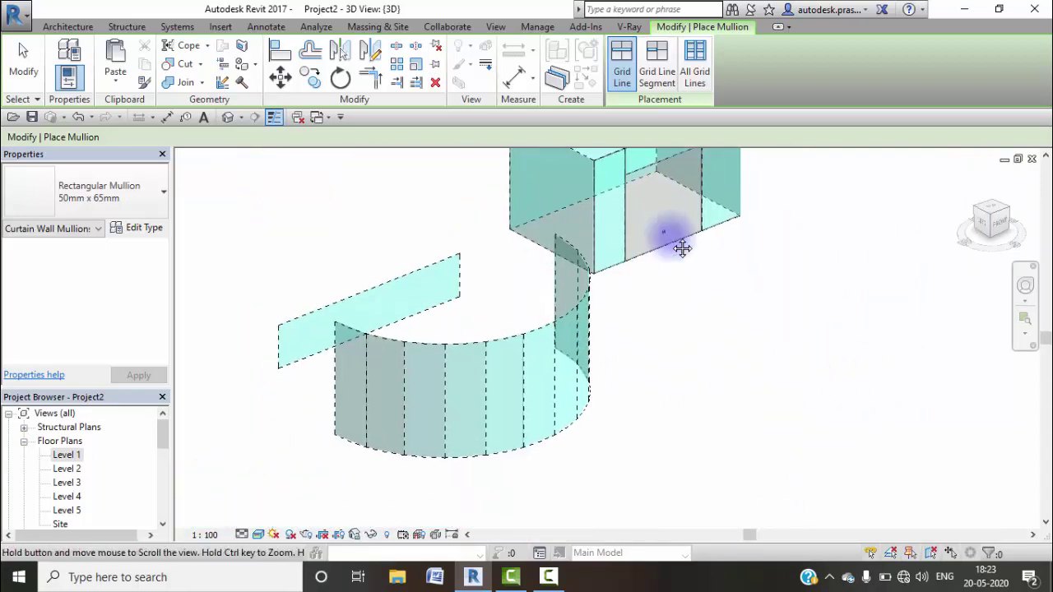
left_click(424, 344)
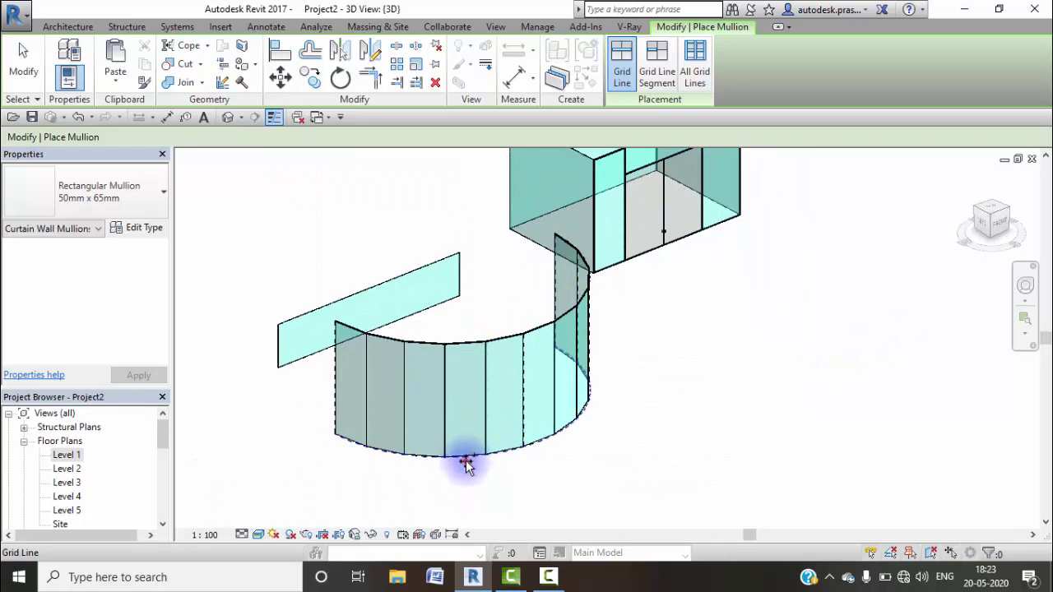
left_click(466, 456)
left_click(487, 427)
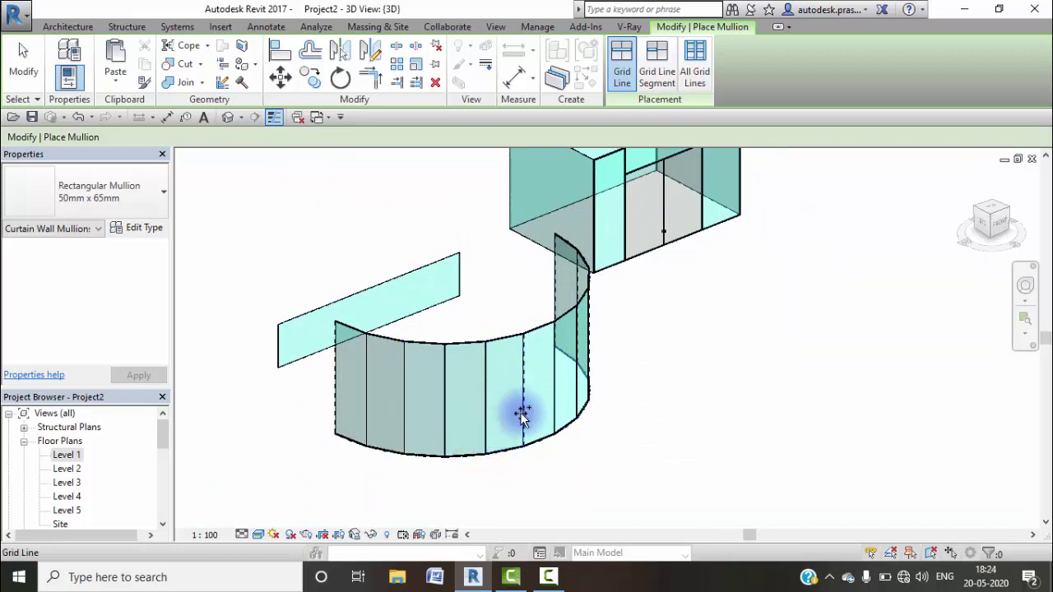
left_click(556, 400)
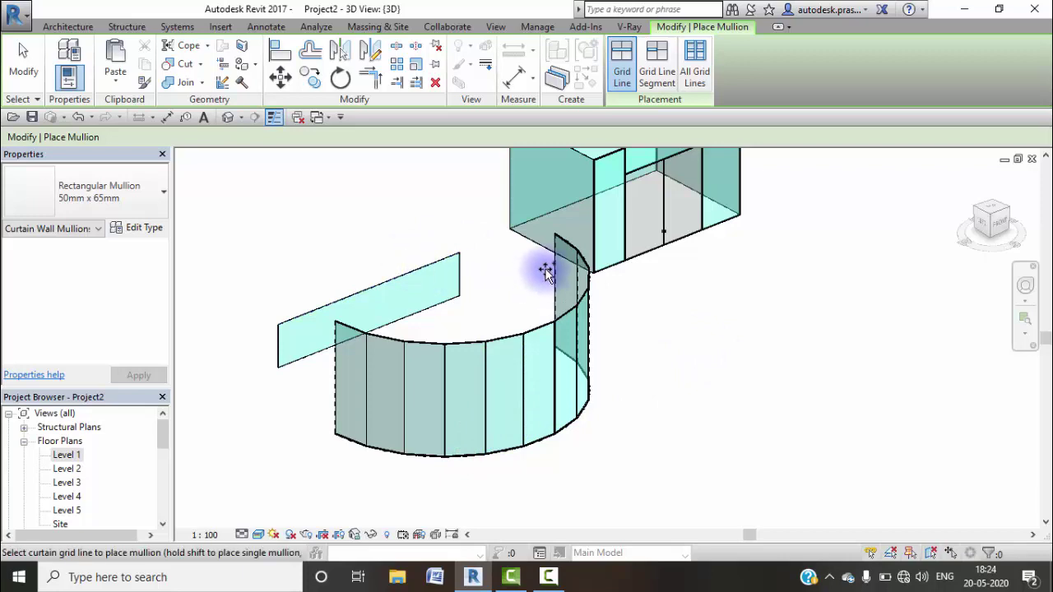
key("Escape")
scroll(576, 436, "down", 3)
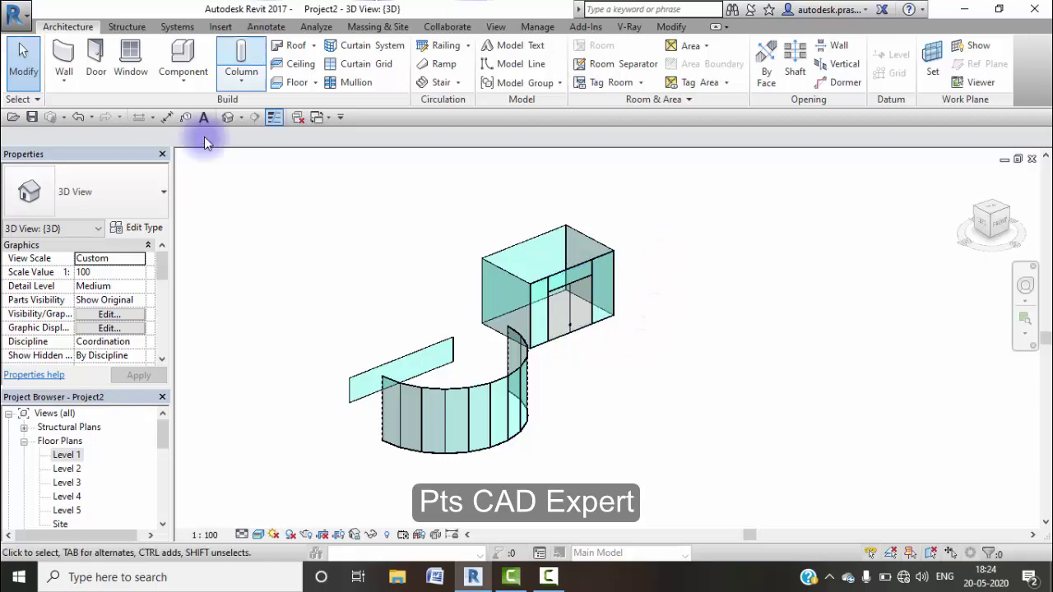
key("ctrl+Tab")
Step: Start an architectural wall with the Curtain Wall type, then cancel it
left_click(64, 79)
left_click(99, 108)
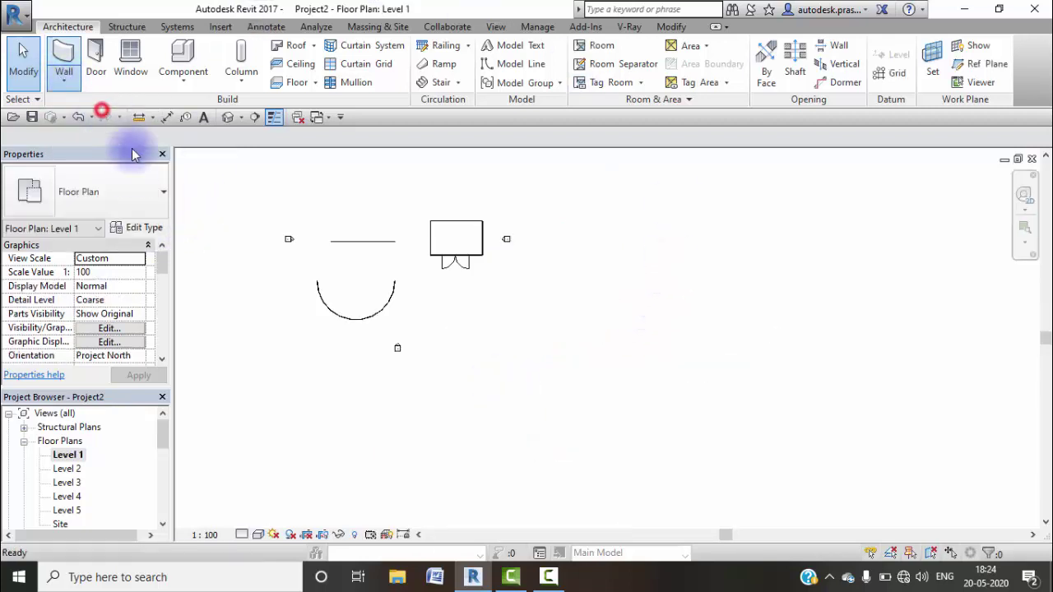
left_click(137, 199)
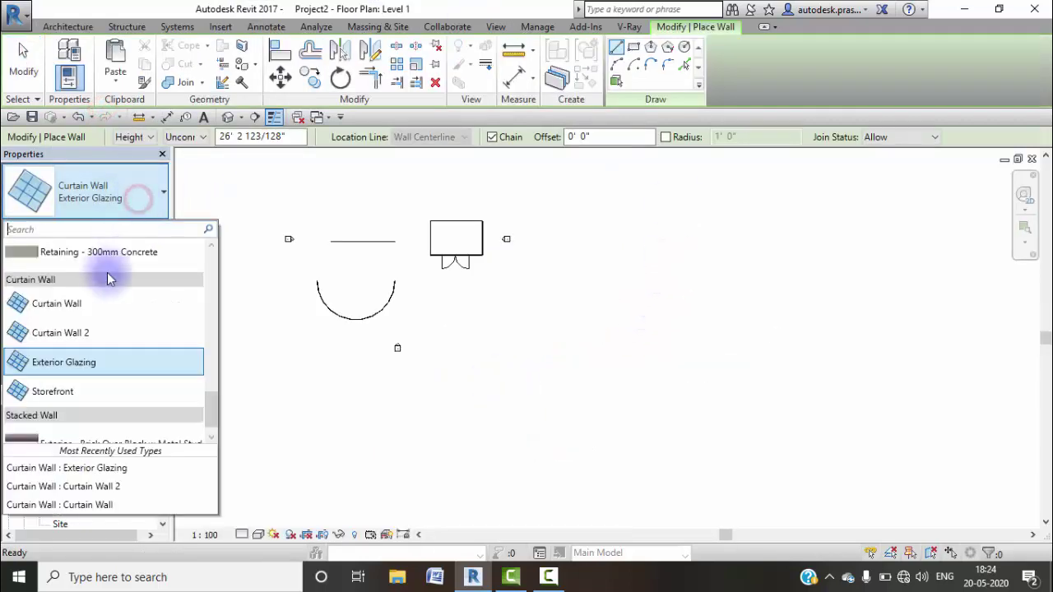
left_click(66, 304)
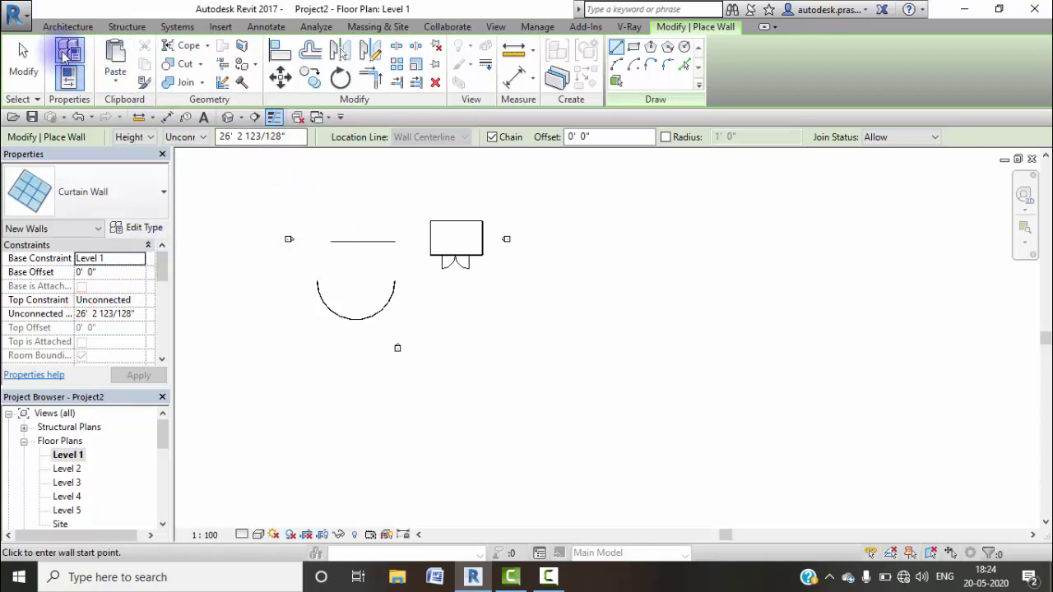
left_click(23, 61)
Step: Restart the architectural Wall tool with the Basic Wall Generic - 300mm type
left_click(62, 80)
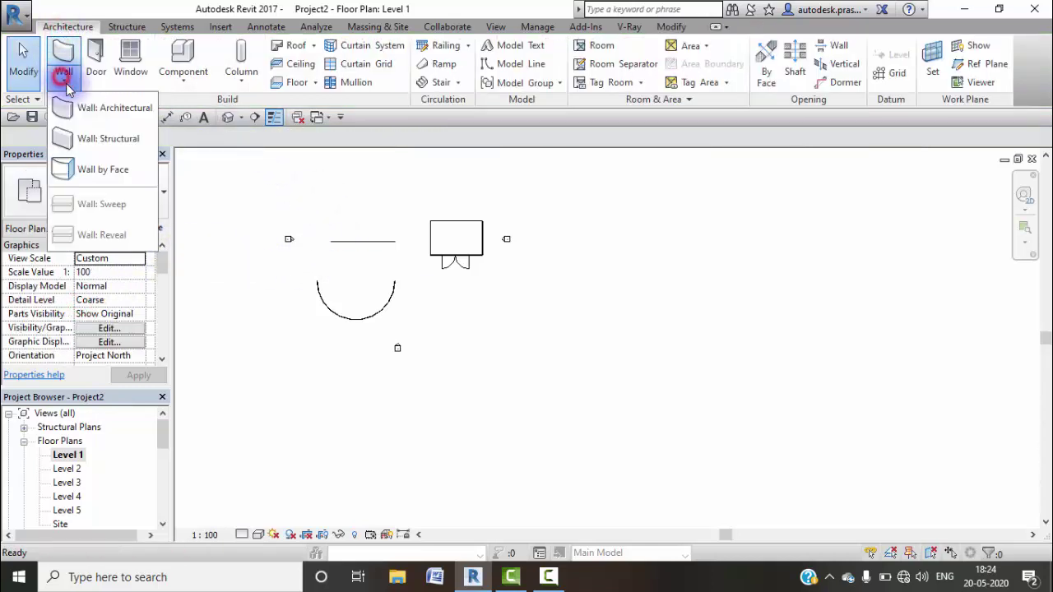
left_click(99, 108)
left_click(112, 199)
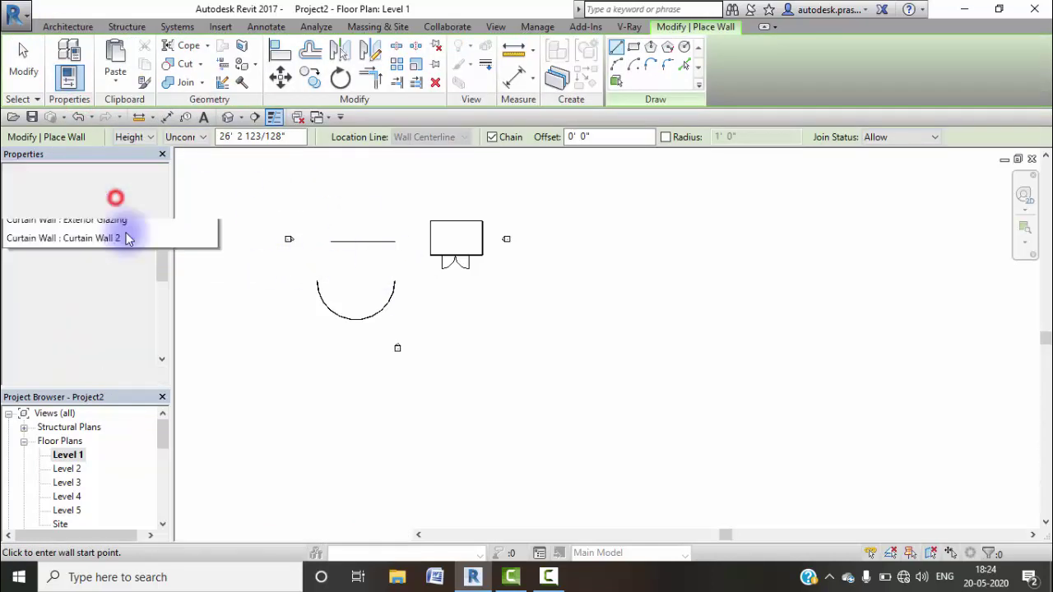
scroll(107, 296, "up", 3)
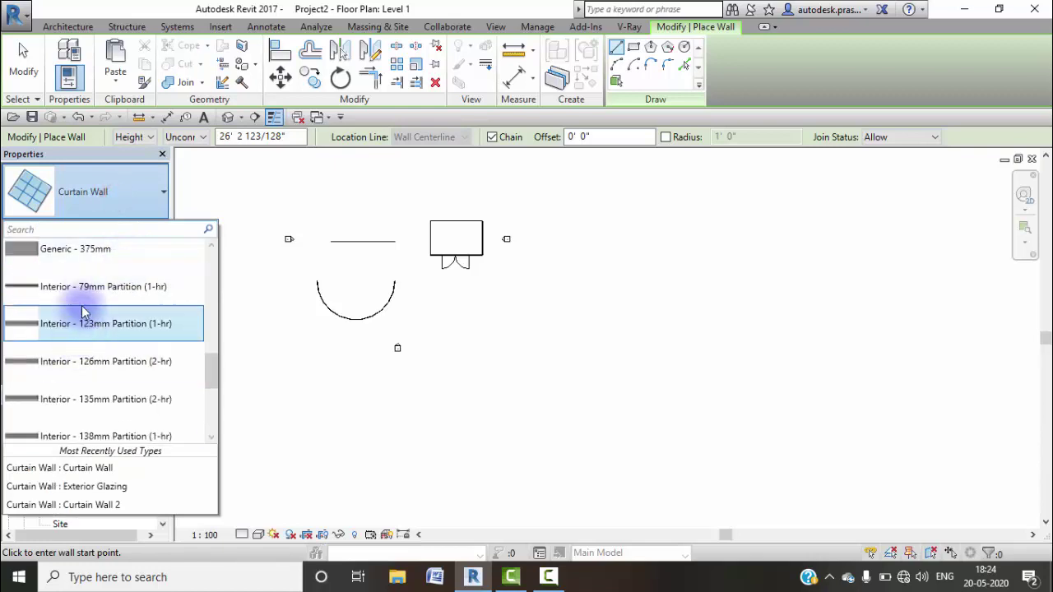
scroll(86, 315, "up", 2)
scroll(97, 317, "up", 3)
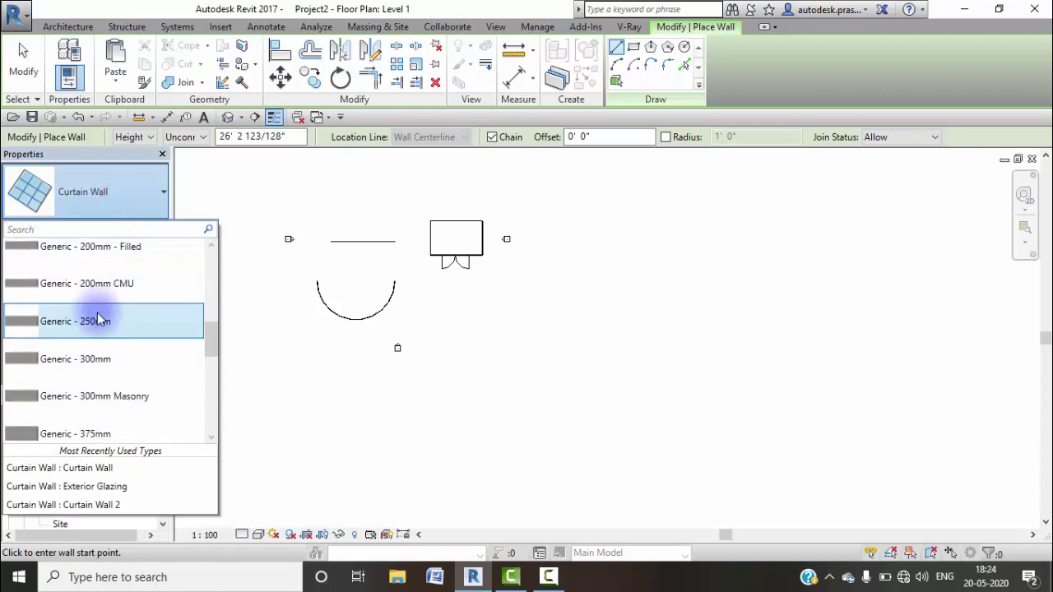
left_click(103, 360)
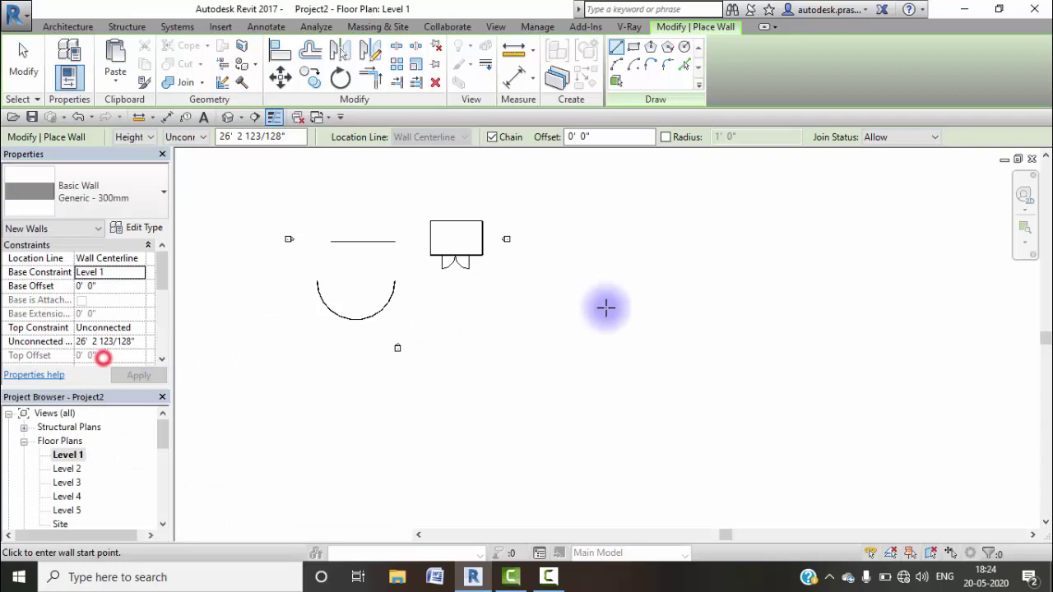
Step: Draw the straight Generic - 300mm wall to the right of the curved wall
left_click(439, 318)
left_click(584, 317)
key("Escape")
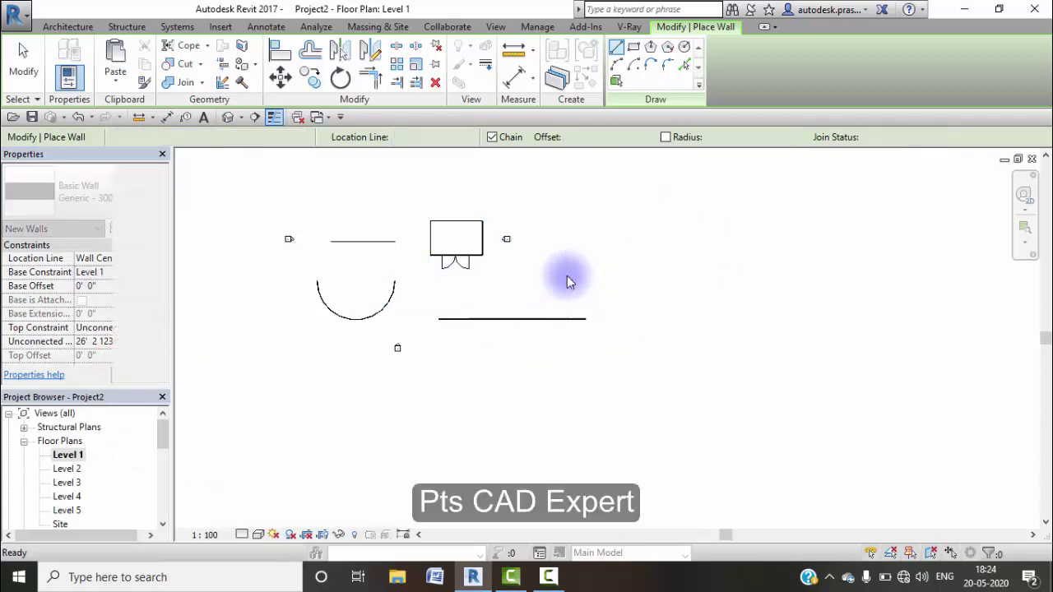
key("Escape")
scroll(489, 326, "up", 2)
scroll(491, 321, "up", 2)
scroll(493, 308, "up", 1)
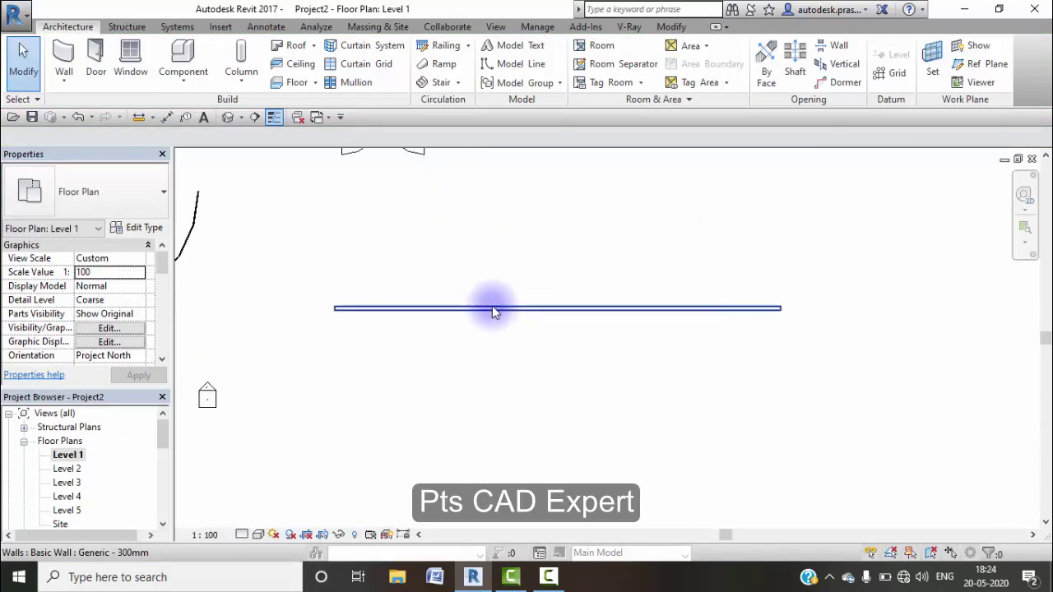
scroll(395, 314, "up", 2)
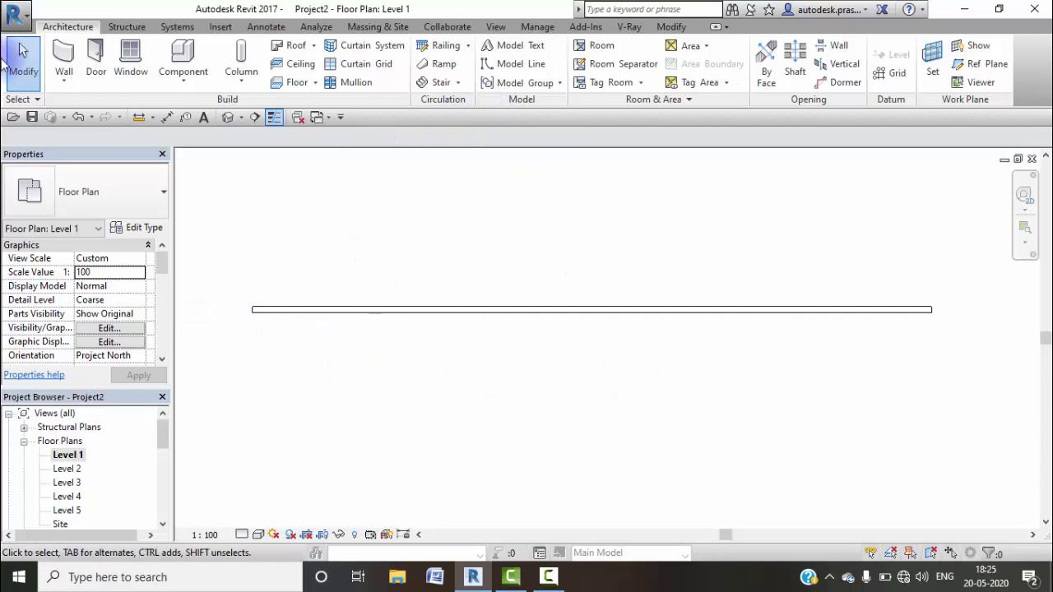
Step: Switch the Wall tool to the Curtain Wall type and turn on Automatically Embed in its type properties
left_click(65, 78)
left_click(92, 105)
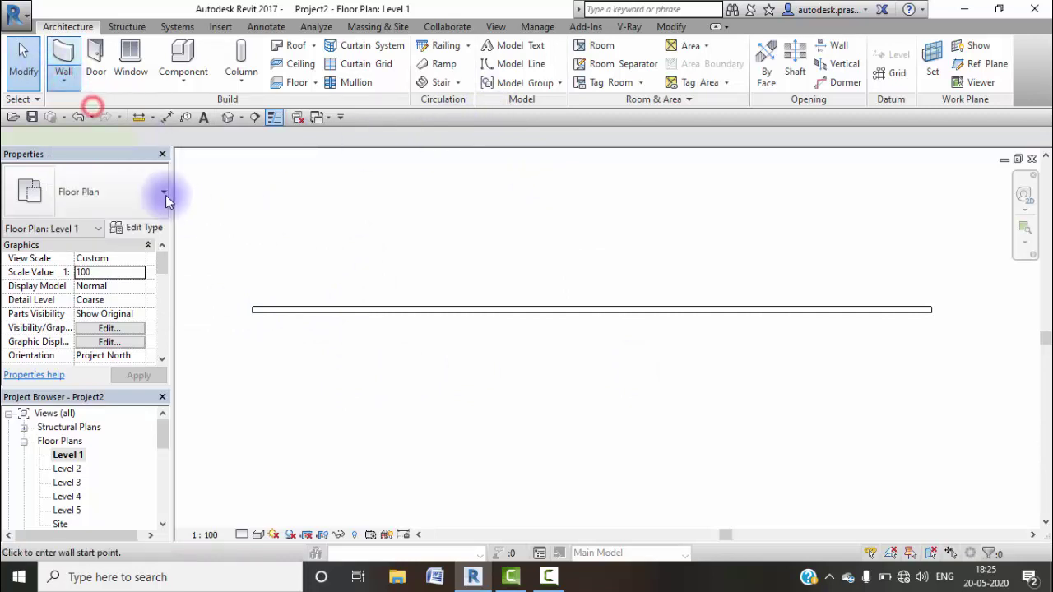
left_click(135, 206)
scroll(107, 341, "down", 3)
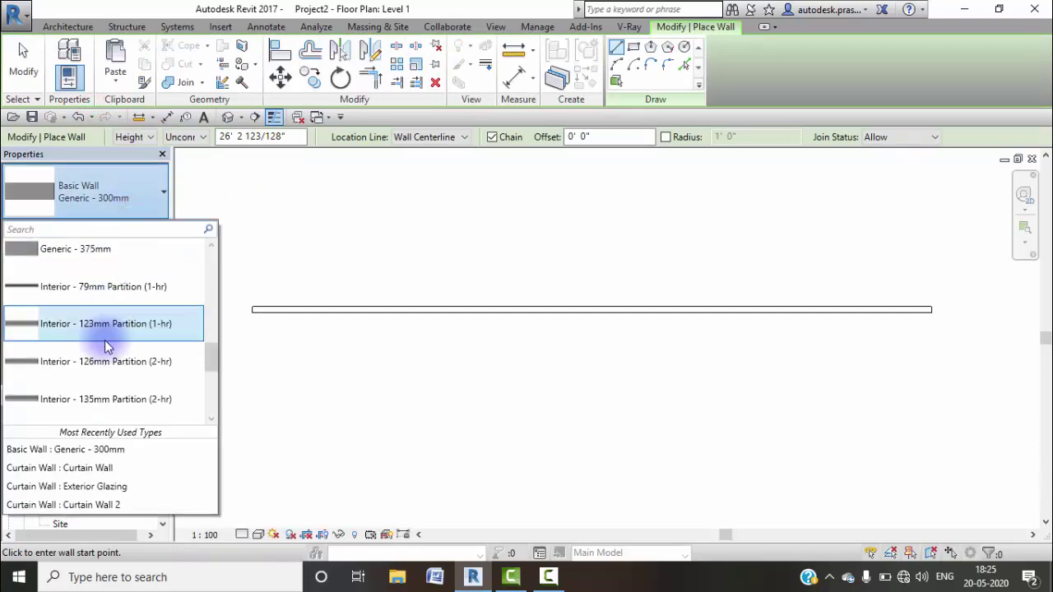
scroll(110, 345, "down", 3)
left_click(111, 267)
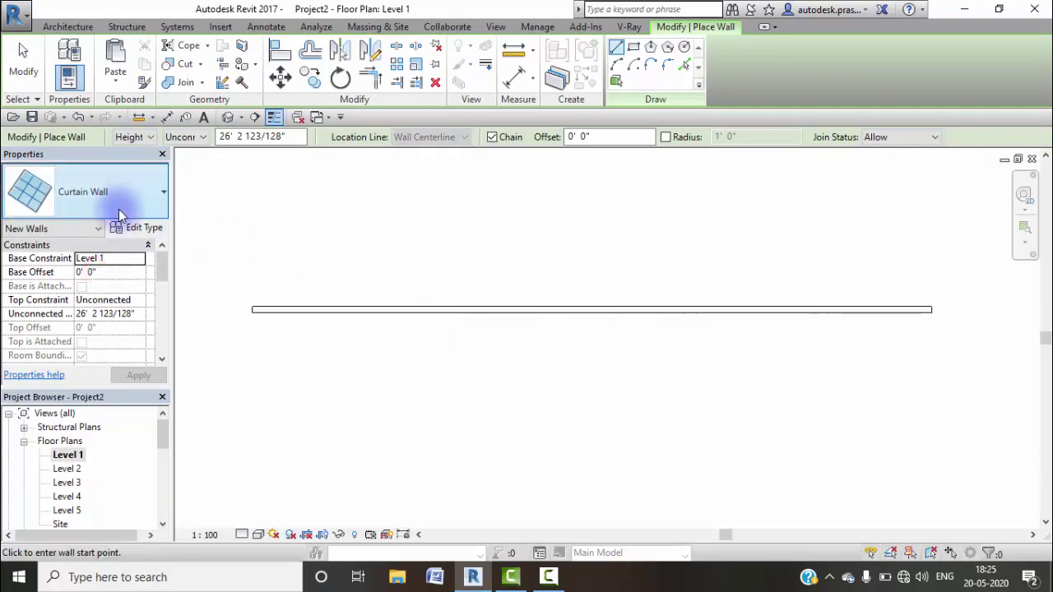
left_click(136, 231)
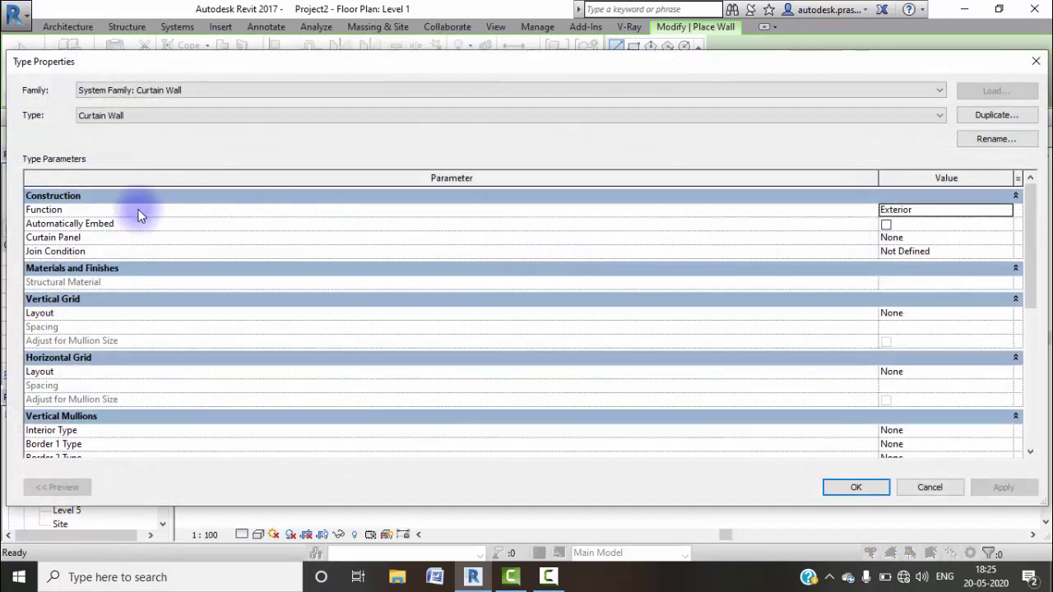
left_click(887, 224)
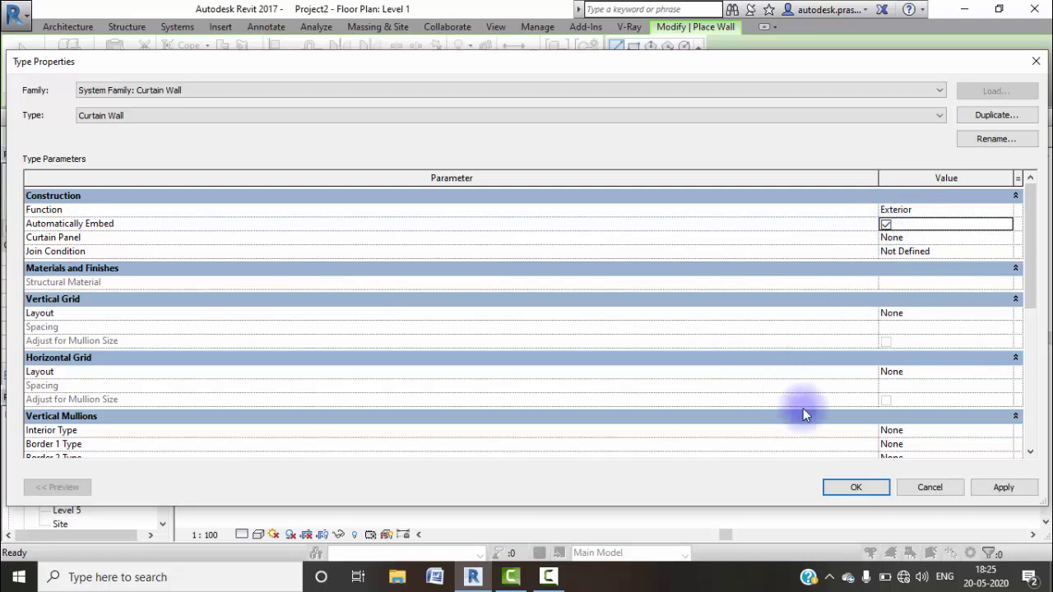
left_click(974, 487)
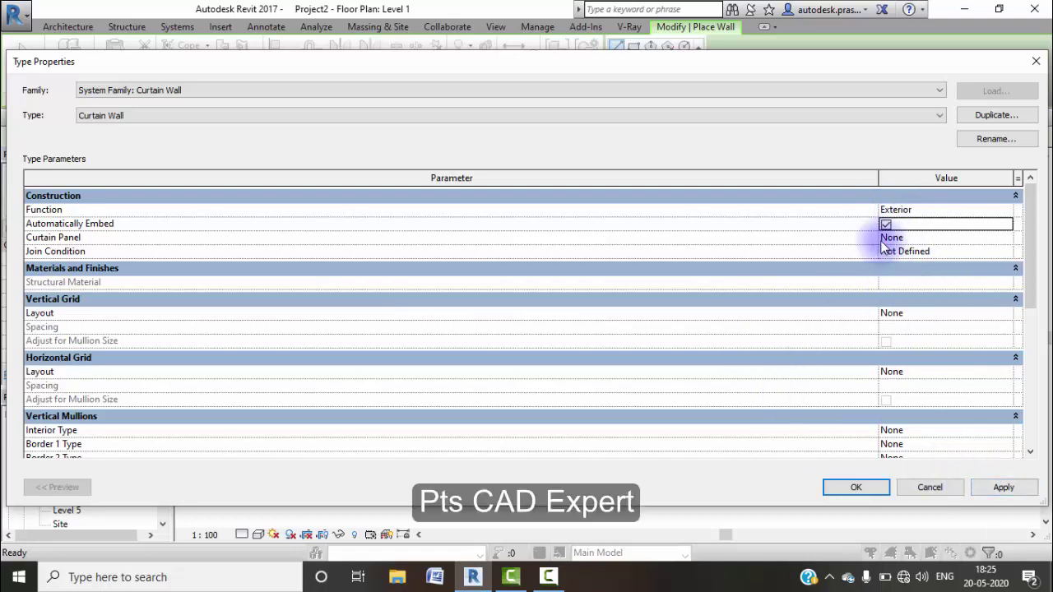
left_click(860, 492)
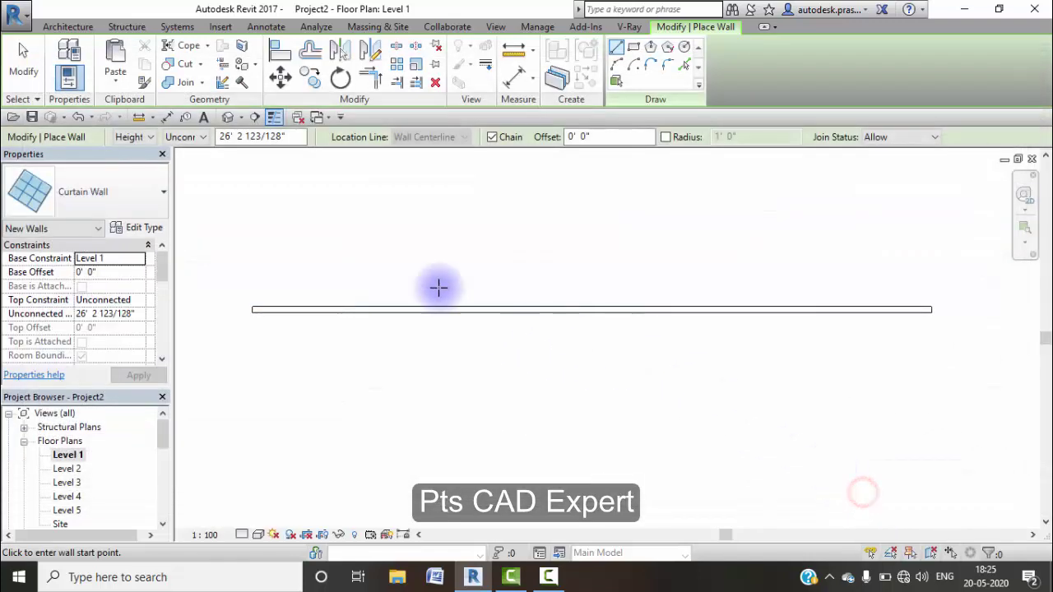
Step: Draw a 54-foot curtain wall along the generic wall and view it in 3D
left_click(377, 310)
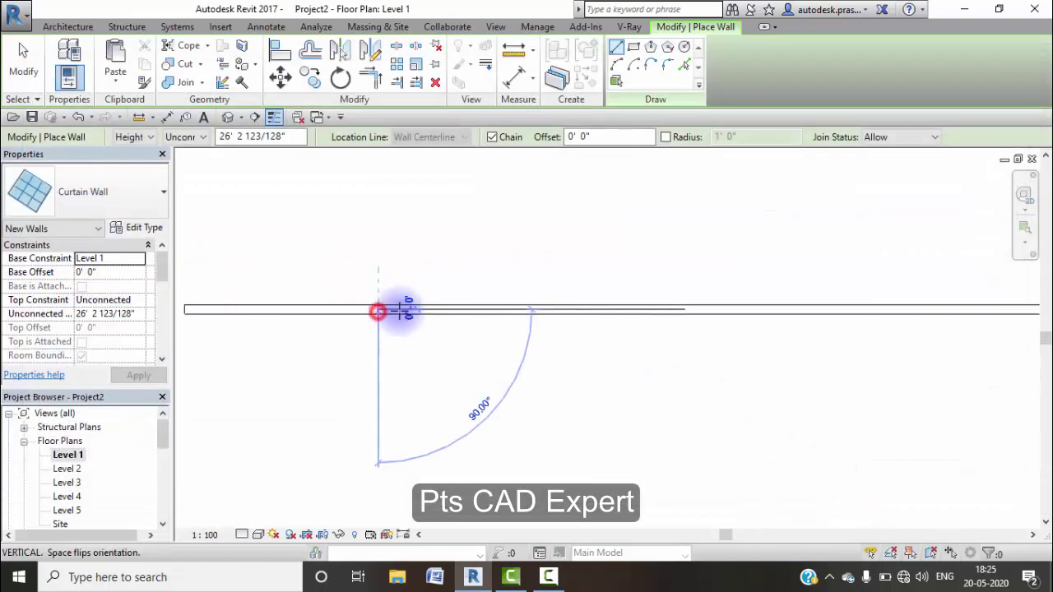
left_click(876, 310)
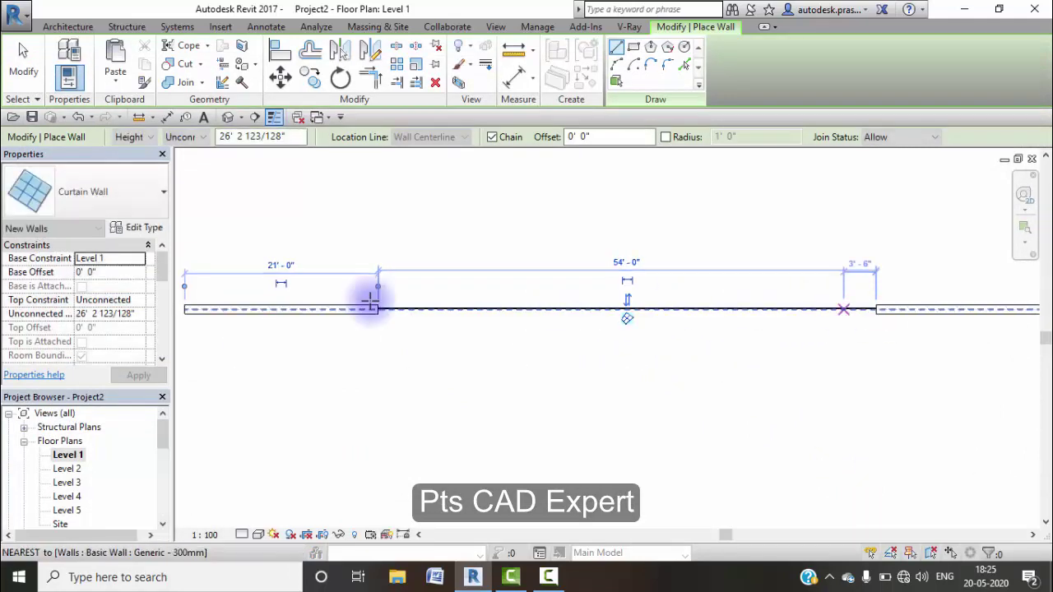
key("Escape")
key("Escape")
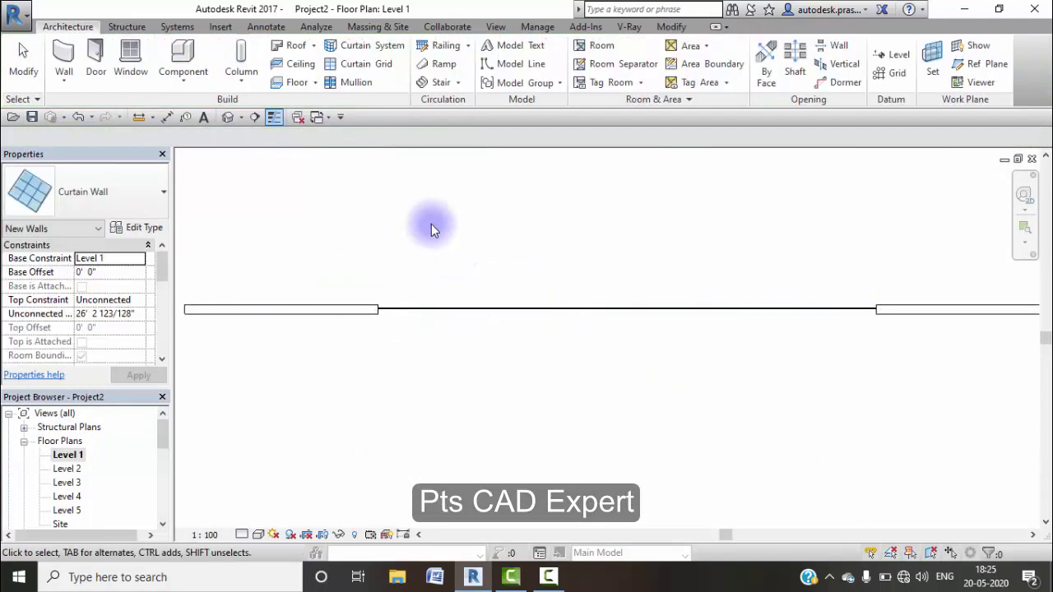
left_click(228, 117)
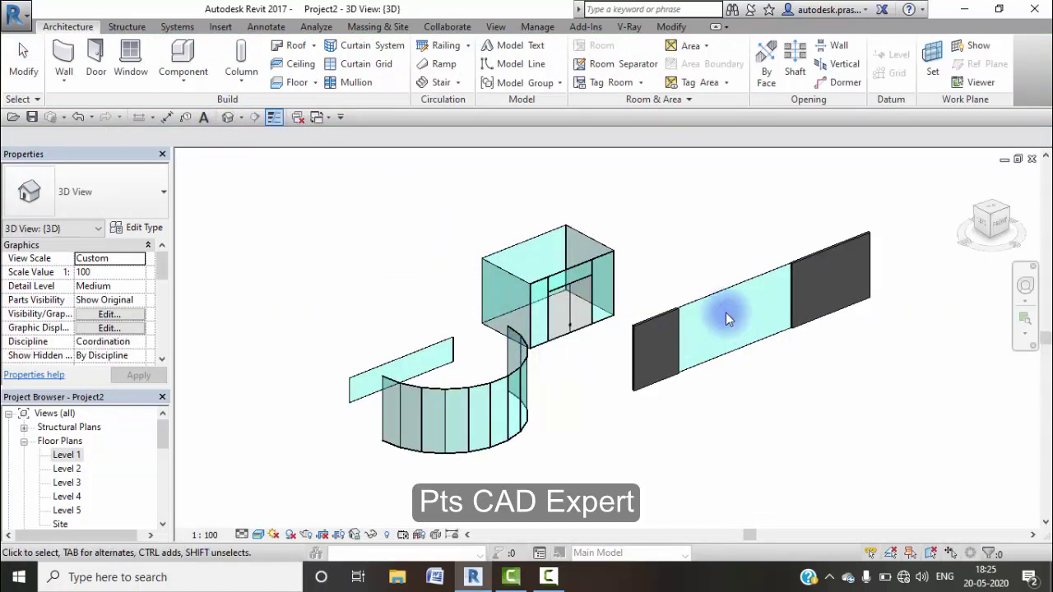
scroll(736, 320, "up", 2)
mouse_move(736, 320)
middle_mouse_down()
mouse_move(494, 296)
mouse_move(397, 324)
middle_mouse_up()
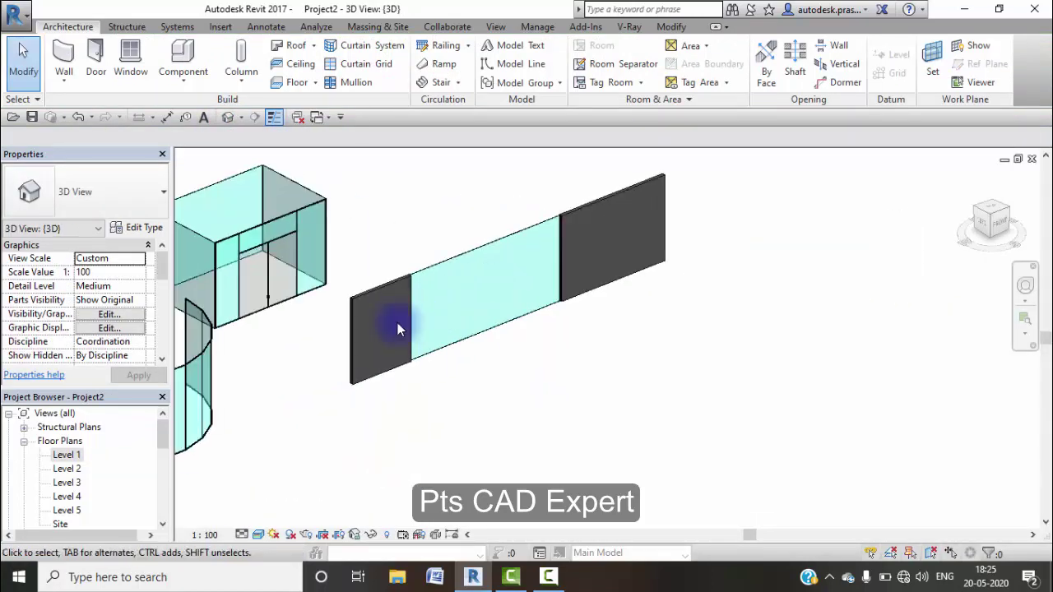
Step: From the front view, drag the curtain wall's top down and its base up about 2'5"
key("Tab")
left_click(393, 281)
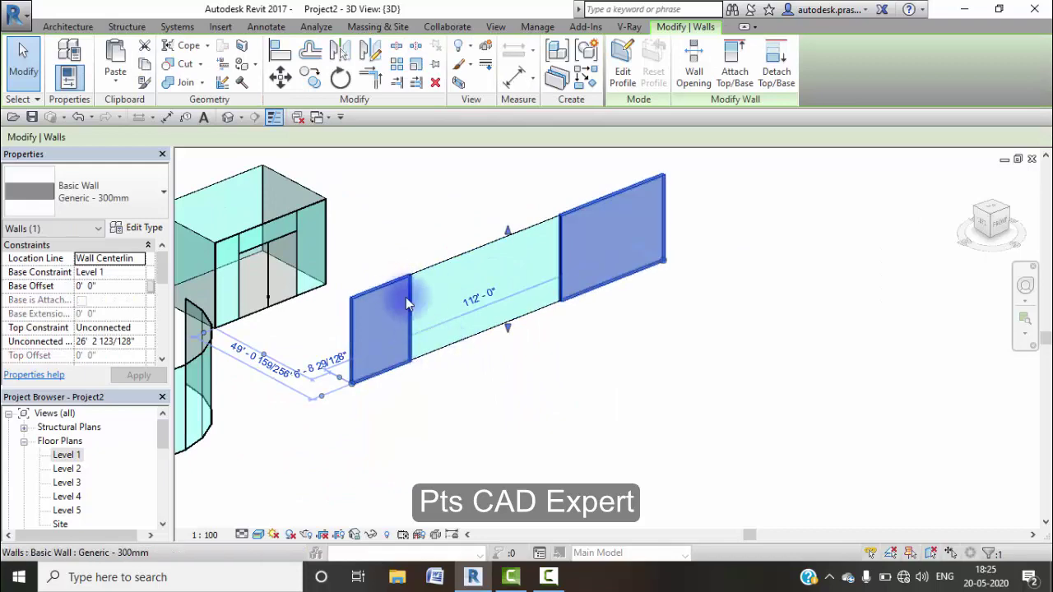
left_click(567, 365)
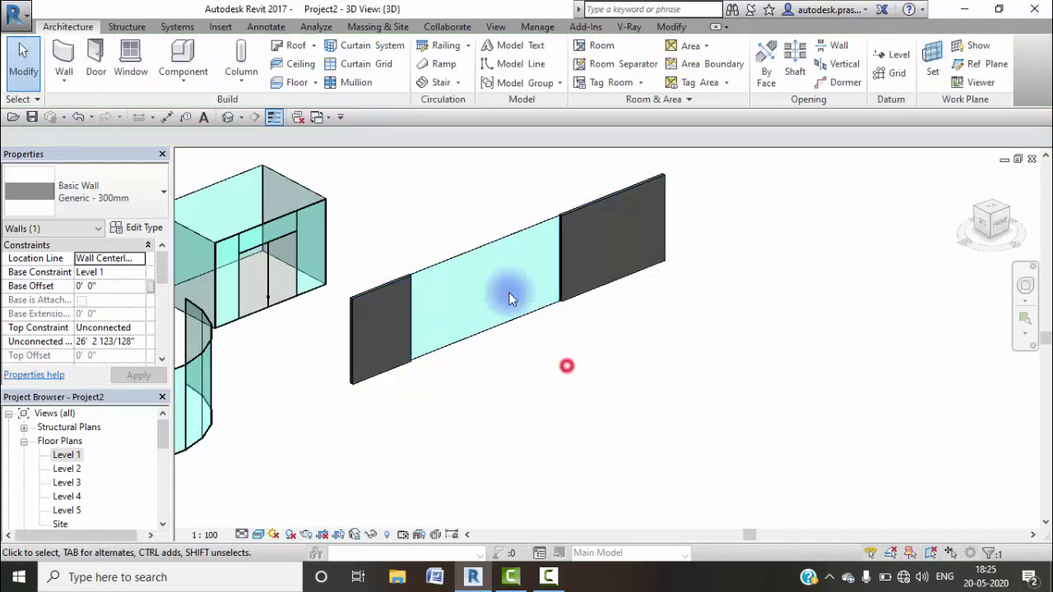
left_click(473, 252)
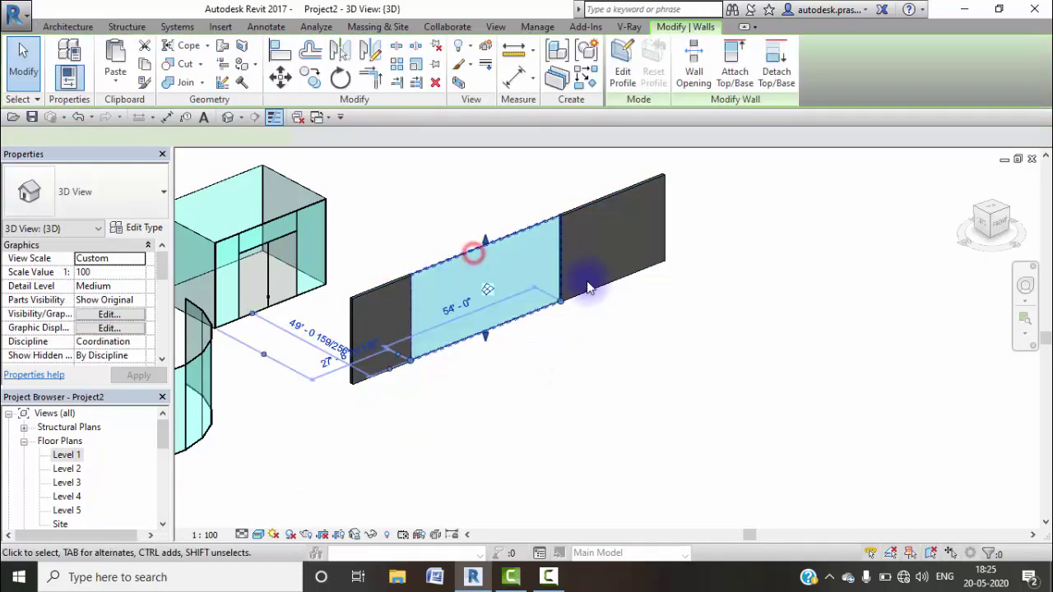
left_click(997, 222)
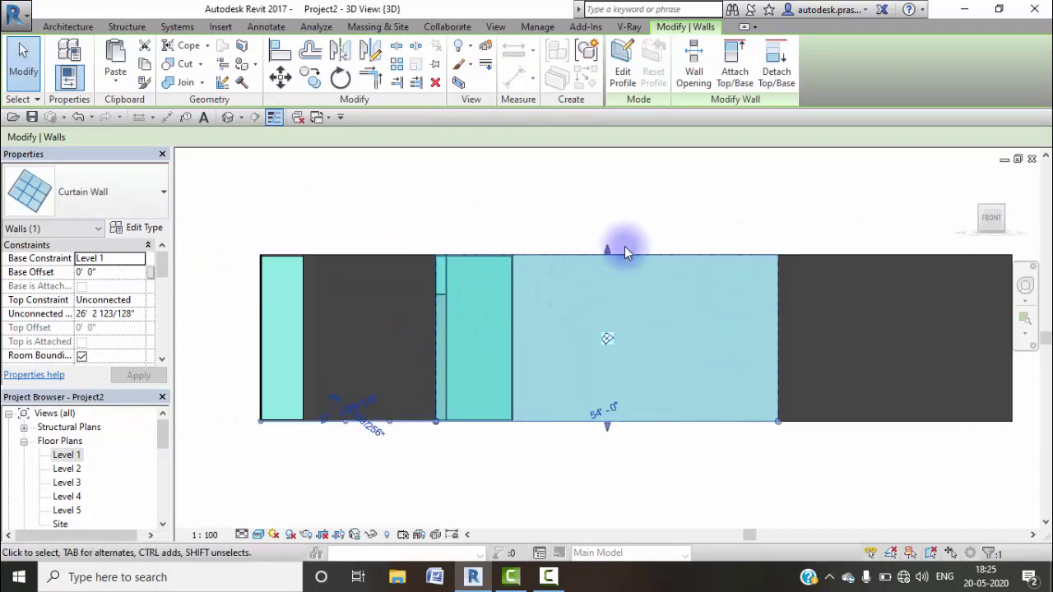
left_click_drag(606, 250, 606, 277)
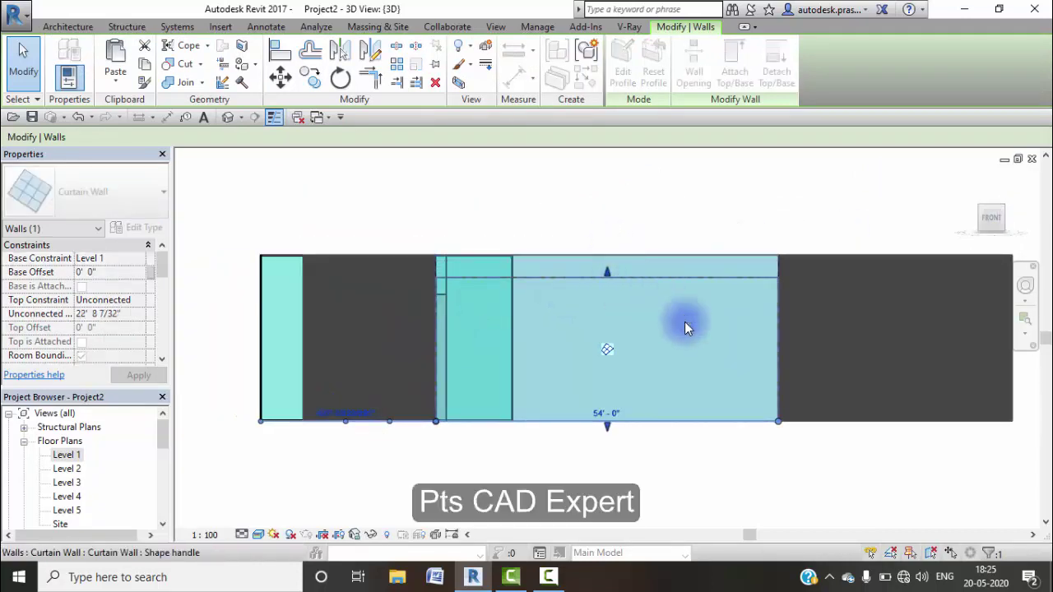
left_click_drag(606, 426, 626, 404)
middle_click_drag(697, 328, 567, 459, "shift")
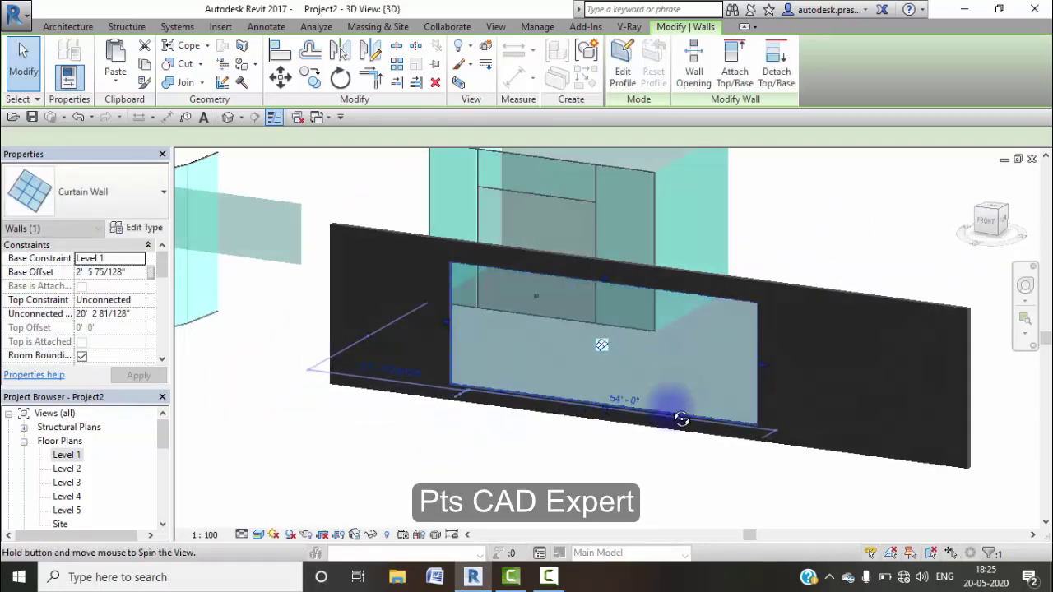
left_click(541, 470)
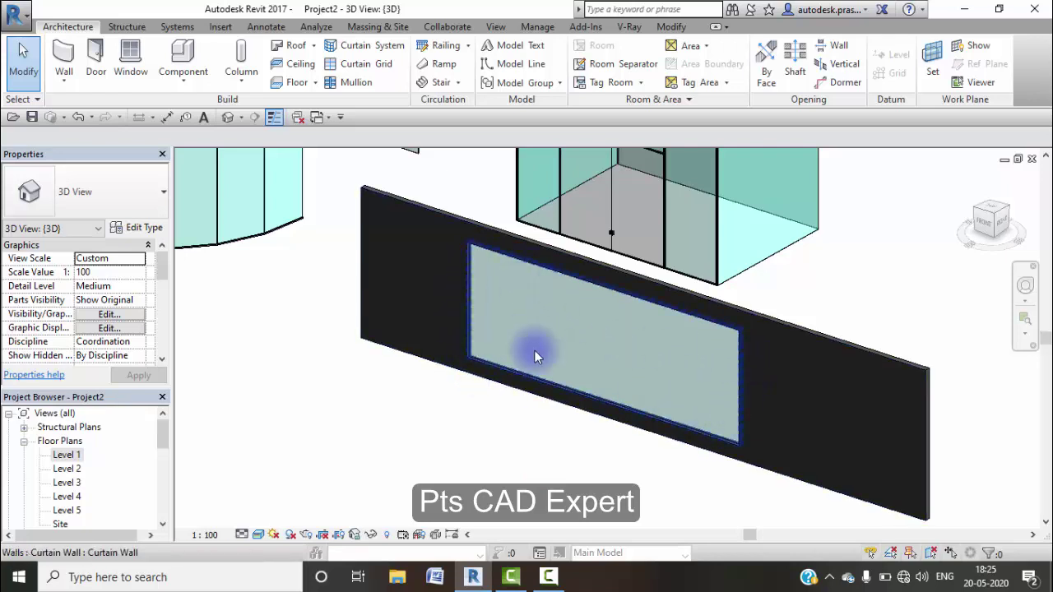
Step: Add two vertical curtain grid lines that split the embedded wall into three panels
left_click(362, 64)
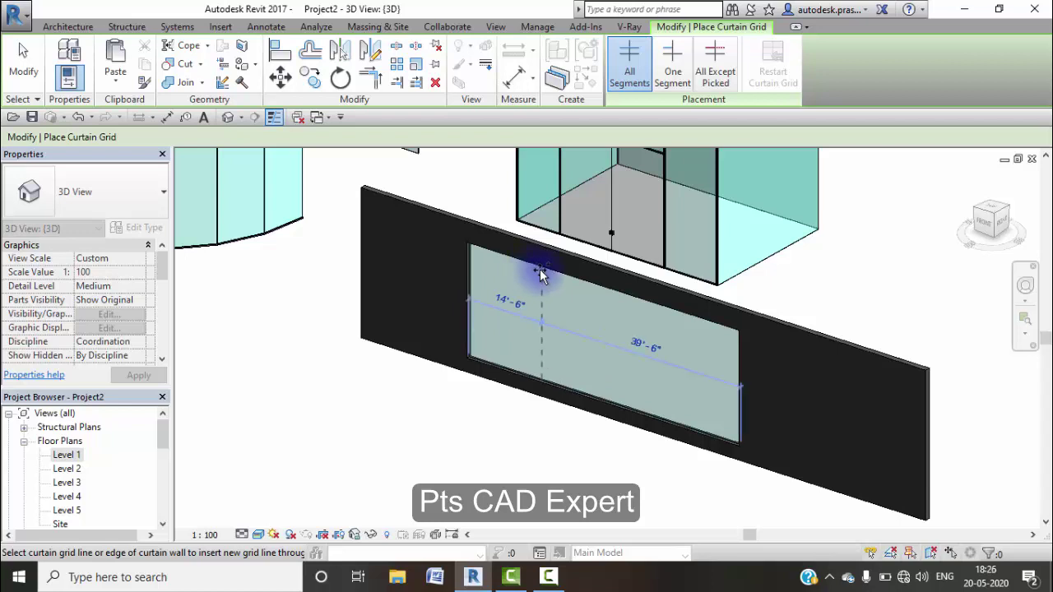
left_click(540, 272)
left_click(689, 285)
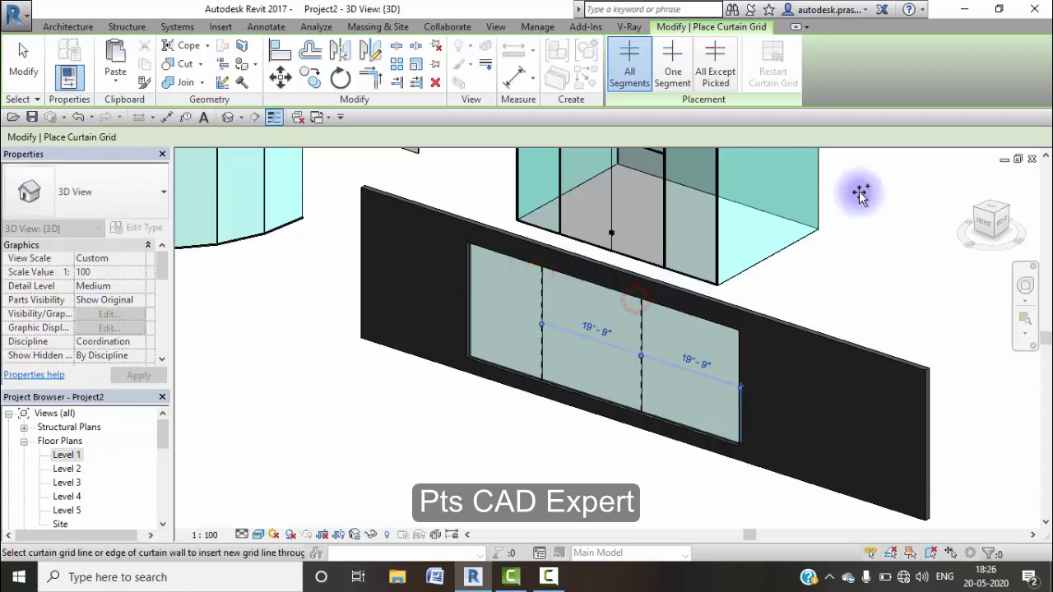
Step: Place 50mm x 150mm rectangular mullions on both grid lines and the left and top edges
left_click(80, 27)
left_click(337, 83)
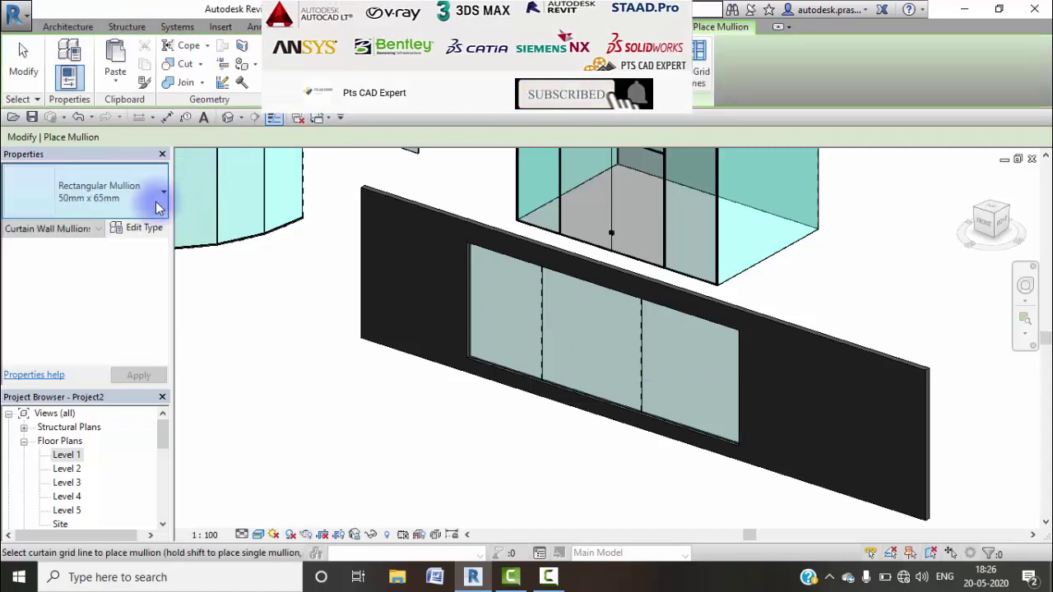
left_click(158, 197)
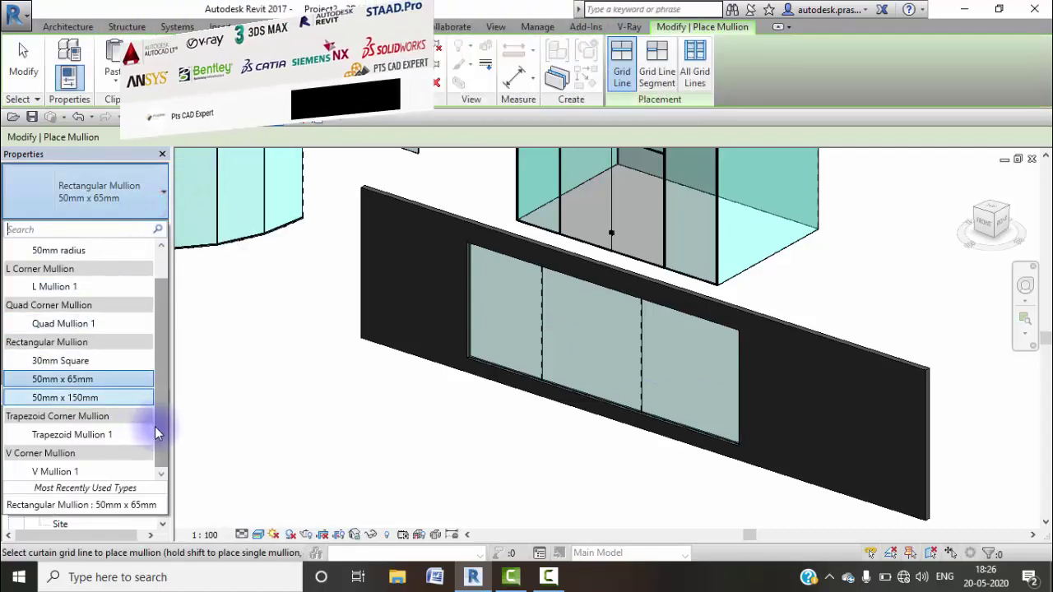
left_click(100, 399)
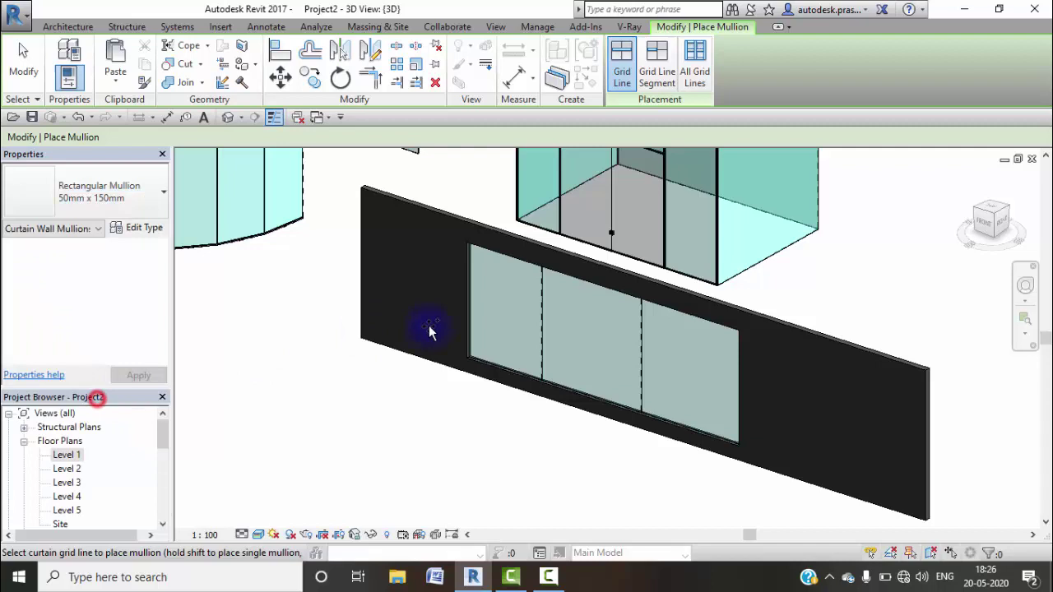
left_click(540, 317)
left_click(639, 357)
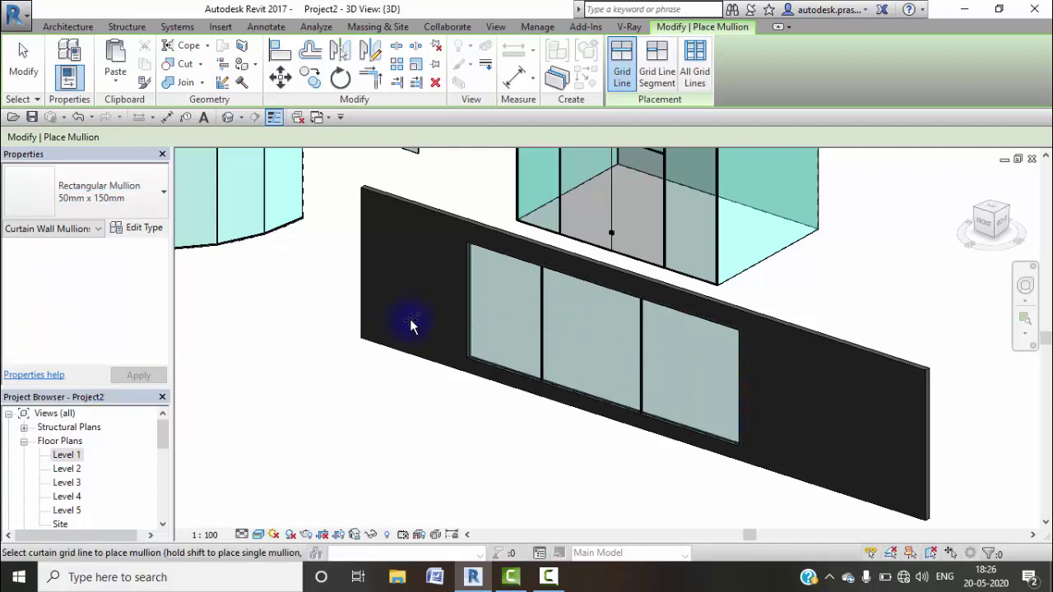
left_click(470, 336)
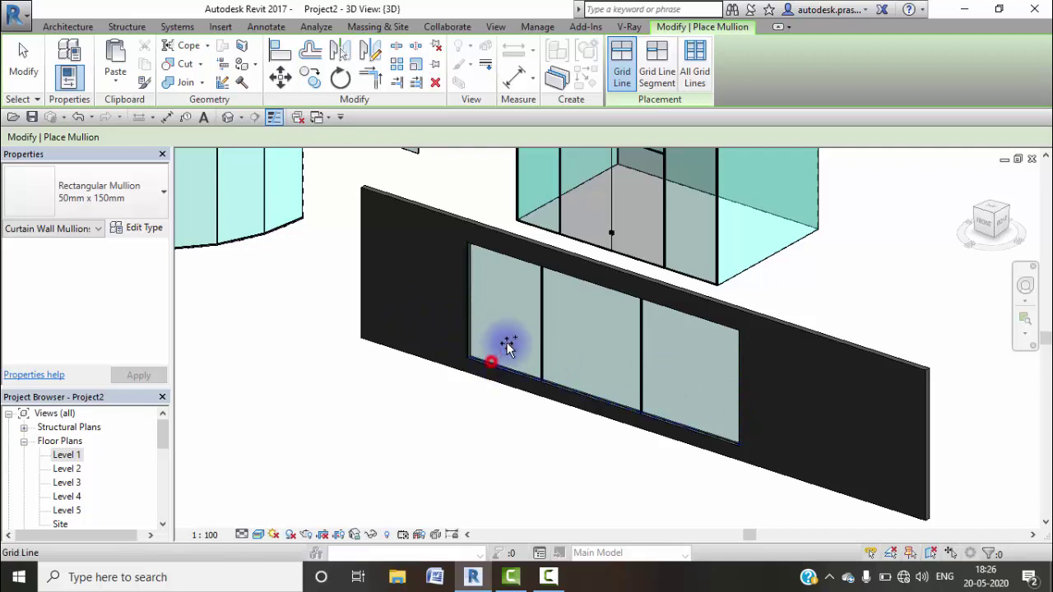
left_click(508, 256)
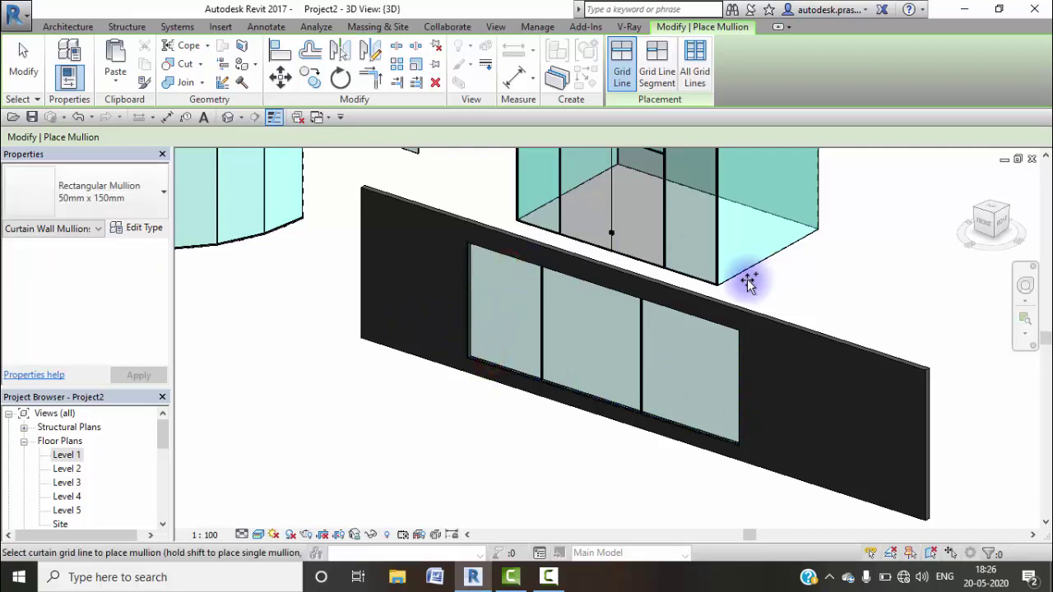
key("Escape")
key("Escape")
scroll(518, 352, "down", 2)
scroll(517, 352, "down", 2)
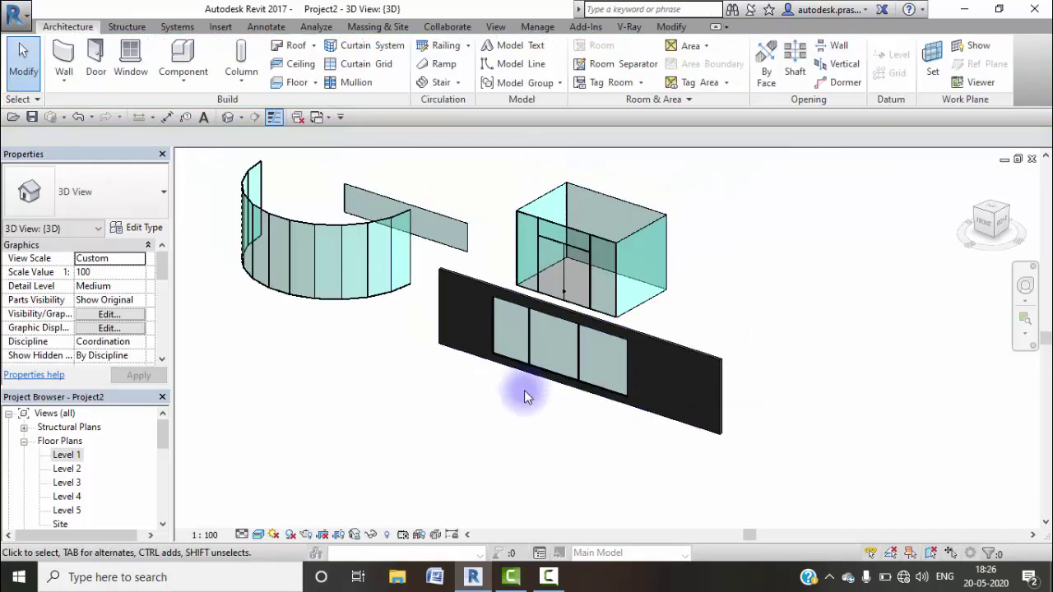
Step: Set the Wall tool to the Exterior Glazing curtain wall type
left_click(63, 82)
left_click(110, 109)
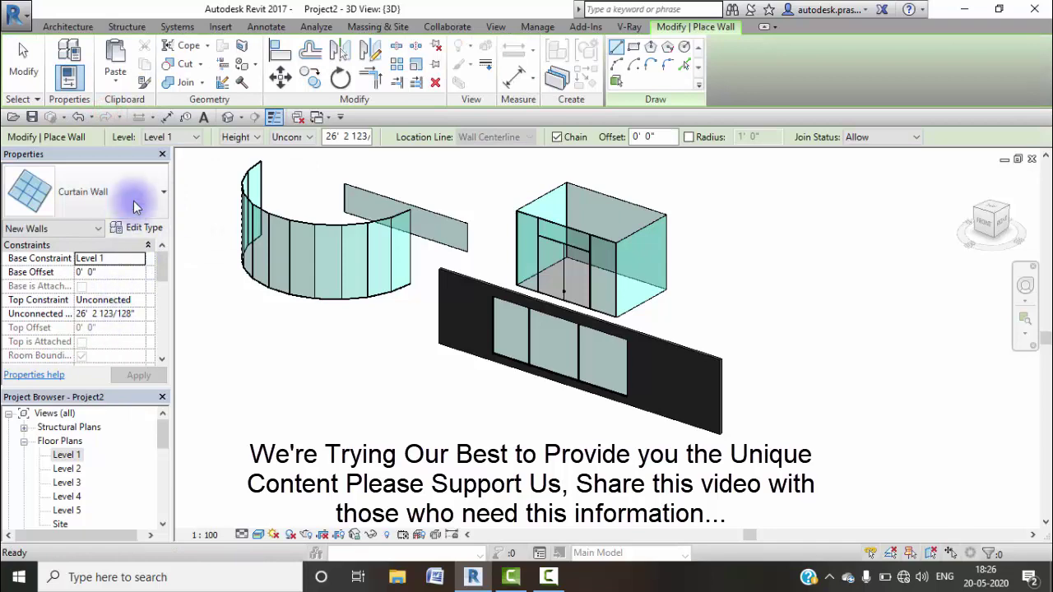
left_click(131, 197)
left_click(94, 360)
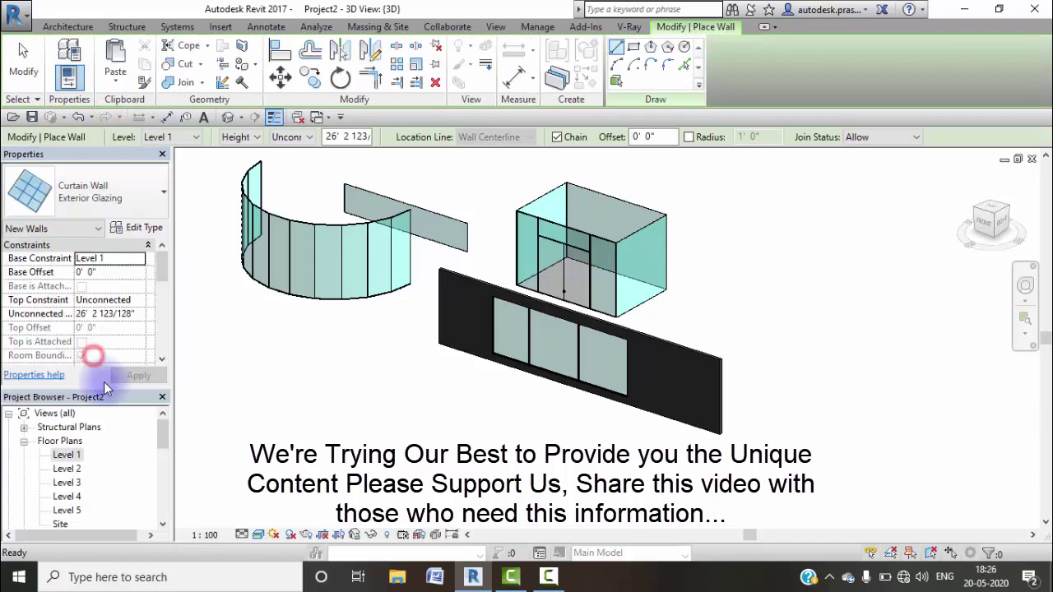
Step: On Level 1, draw a straight Exterior Glazing wall below the generic wall and view it in 3D
double_click(71, 453)
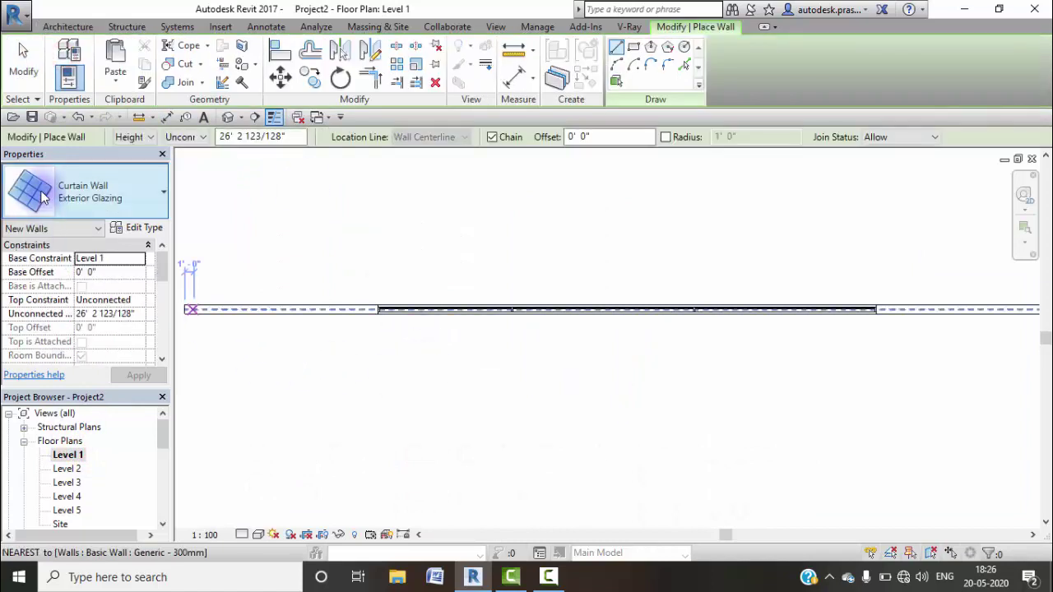
scroll(336, 380, "down", 1)
middle_click_drag(426, 389, 348, 348)
left_click(346, 347)
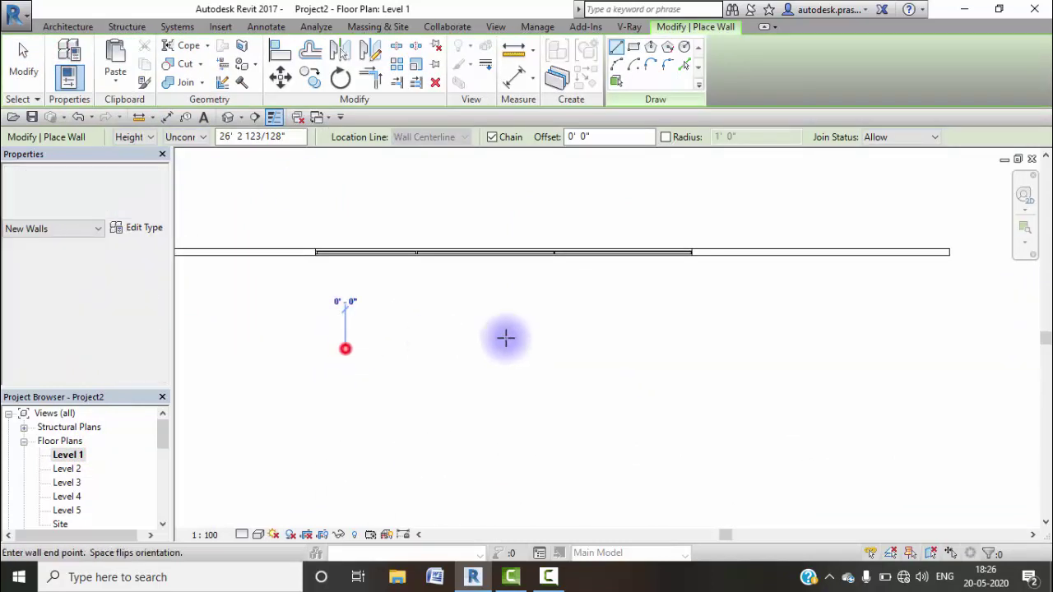
left_click(633, 345)
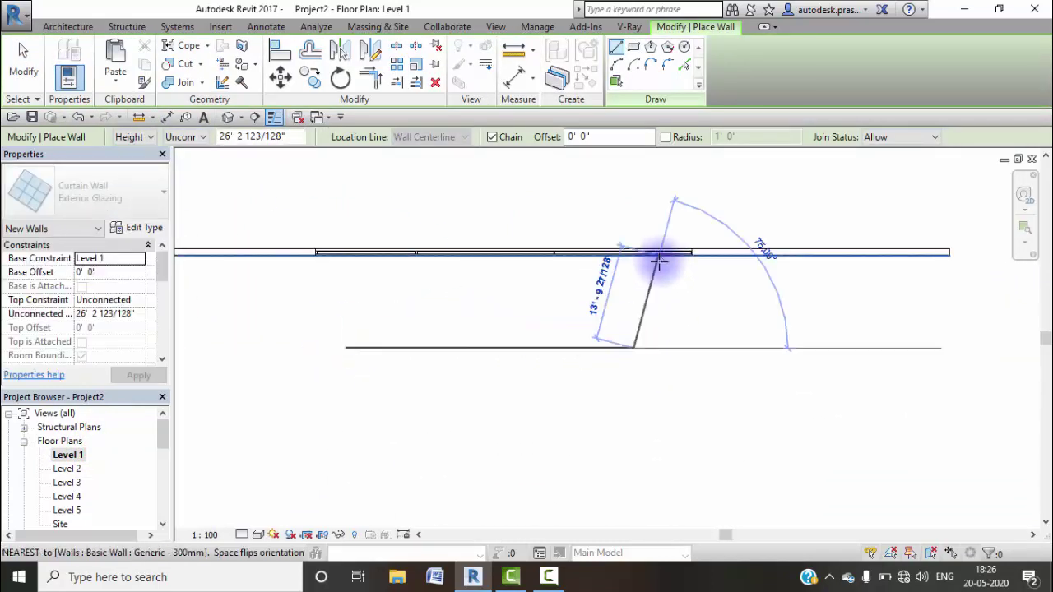
key("Escape")
key("Escape")
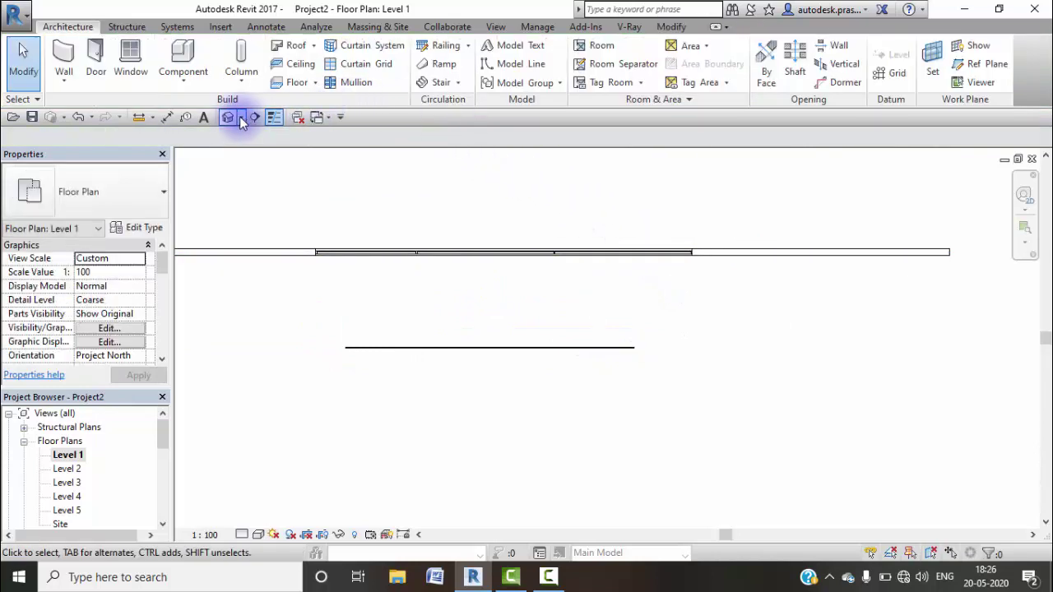
left_click(229, 117)
scroll(559, 379, "up", 3)
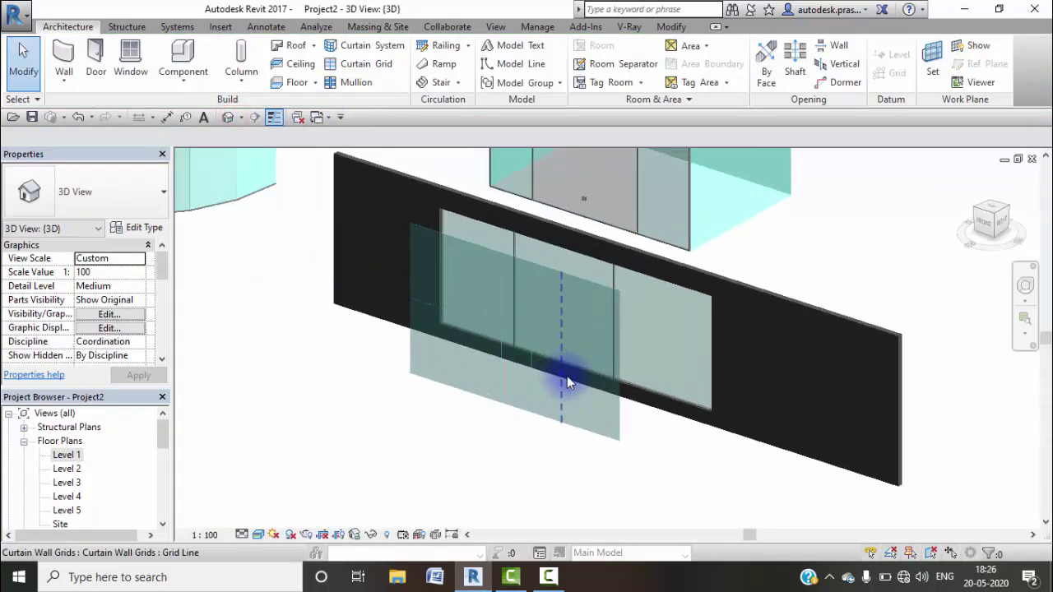
scroll(526, 350, "up", 2)
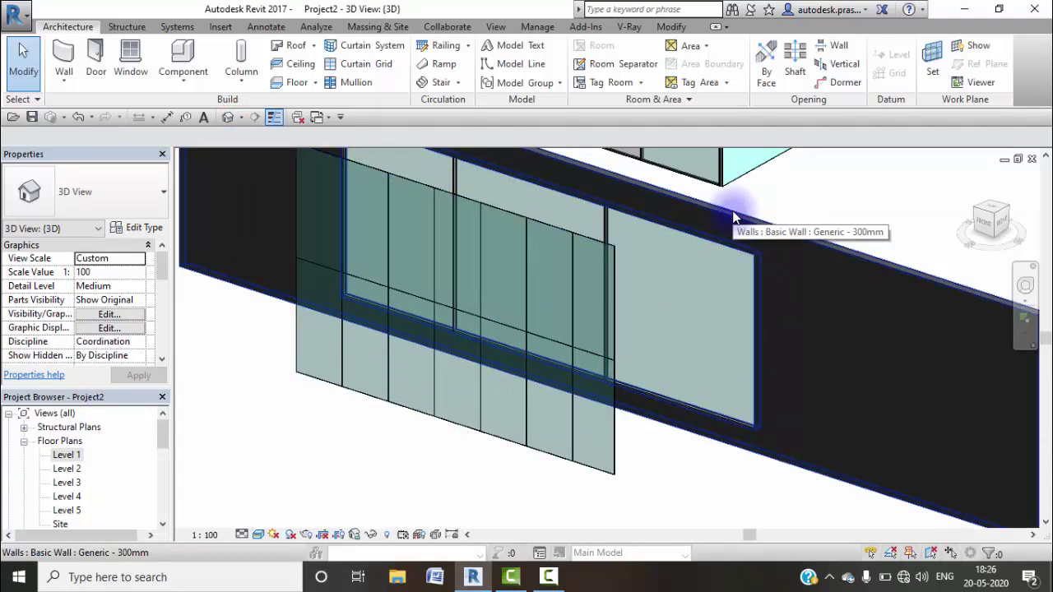
Step: Unpin a left vertical grid line of the glazing wall and respace it to 8'-0"
left_click(489, 211)
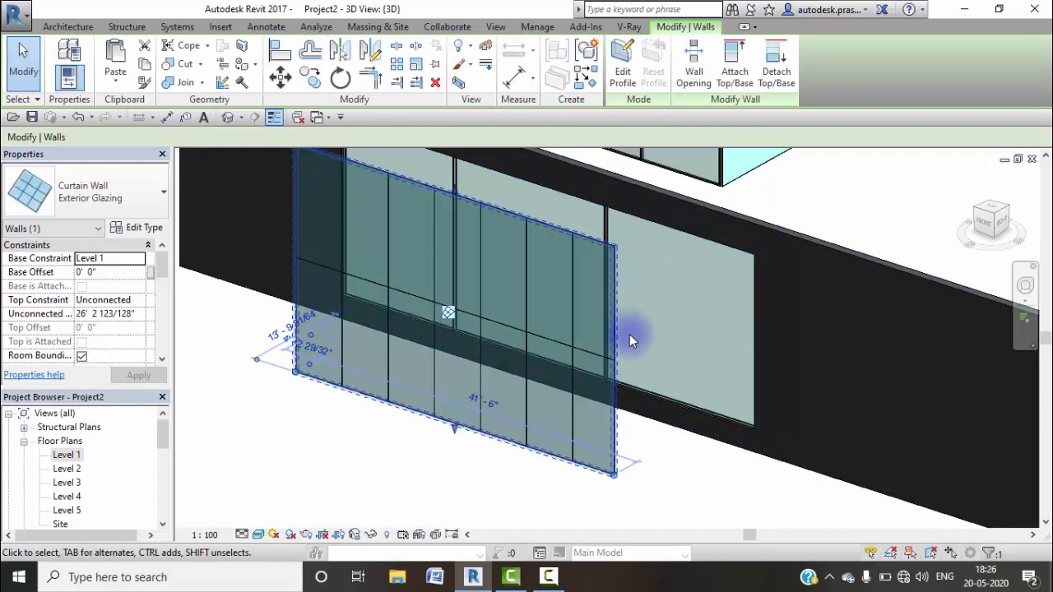
left_click(376, 535)
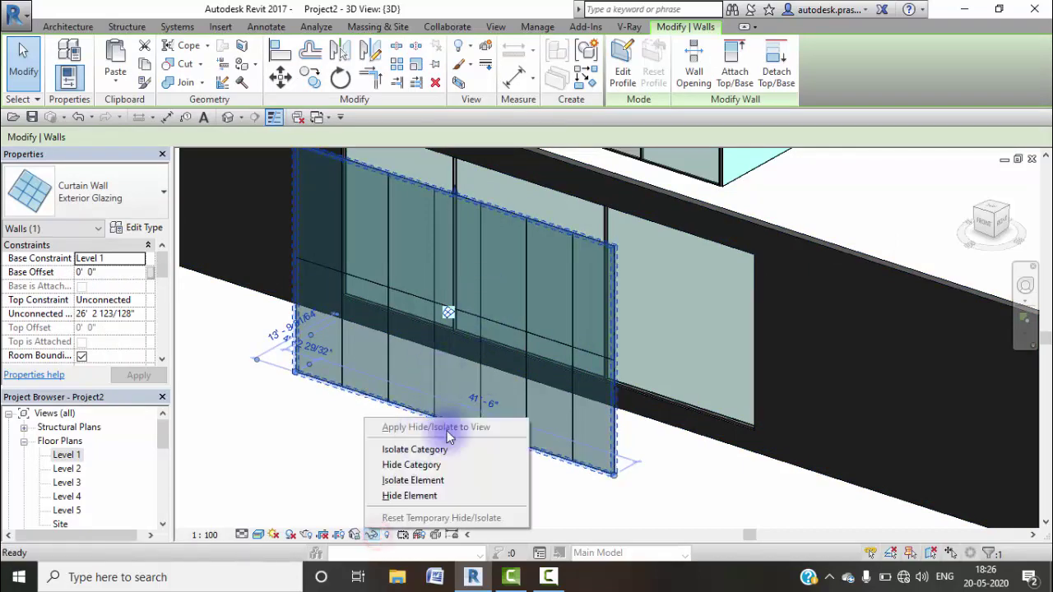
left_click(298, 433)
left_click(344, 259)
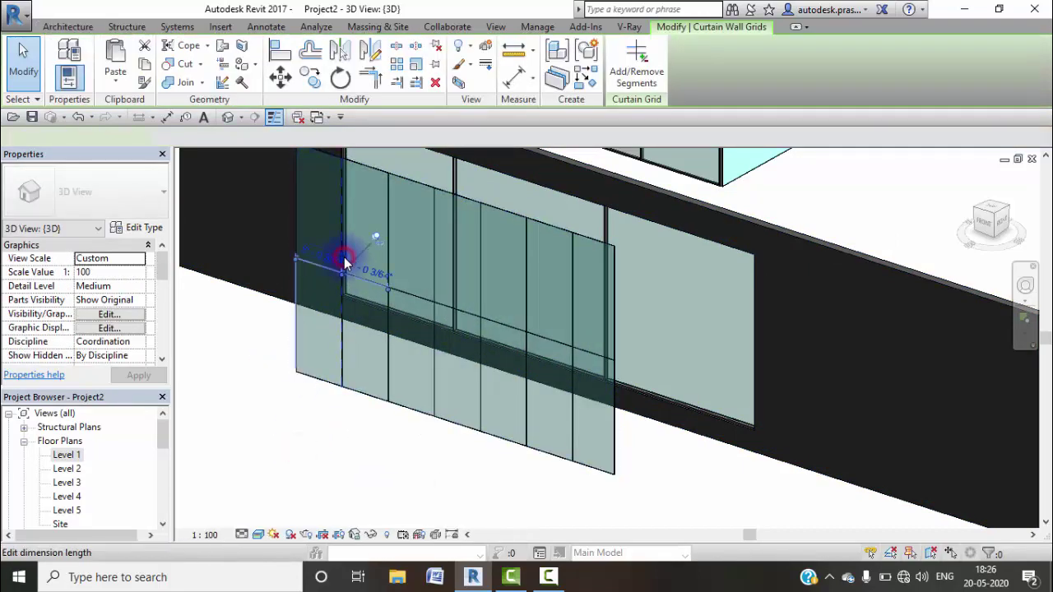
left_click(377, 238)
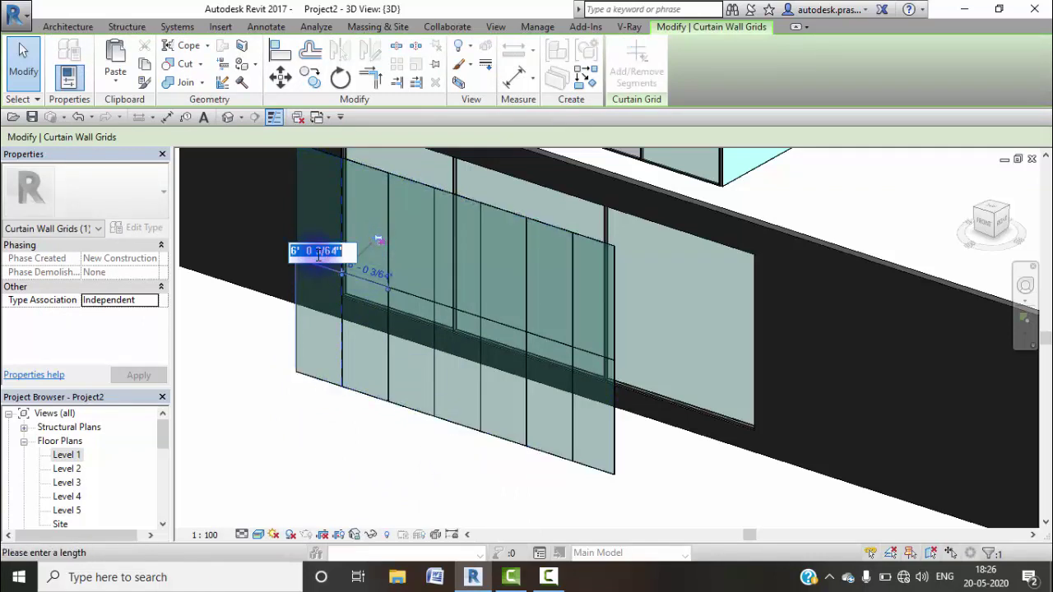
key("Return")
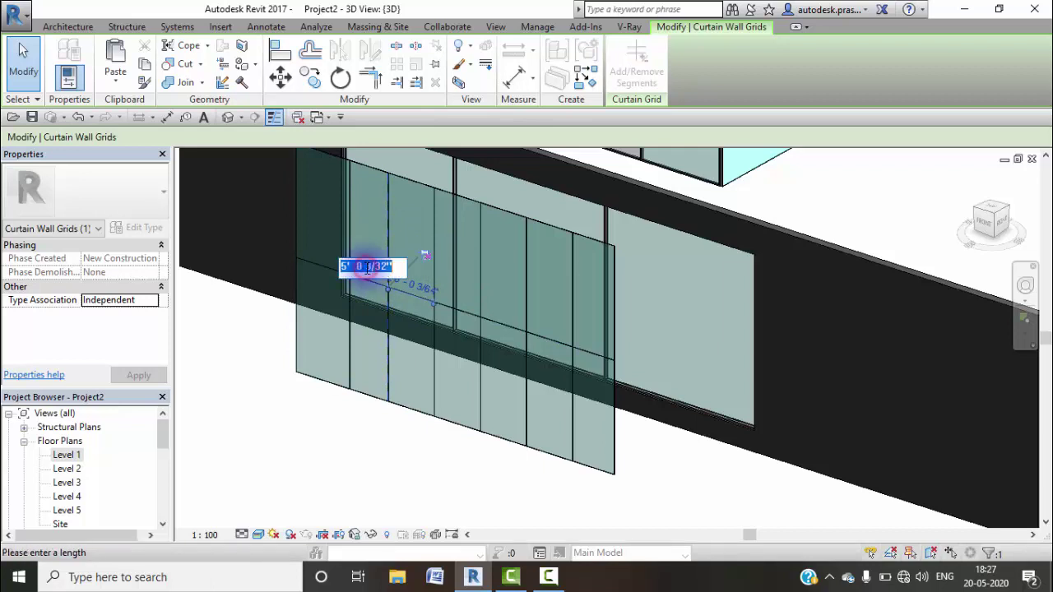
key("Return")
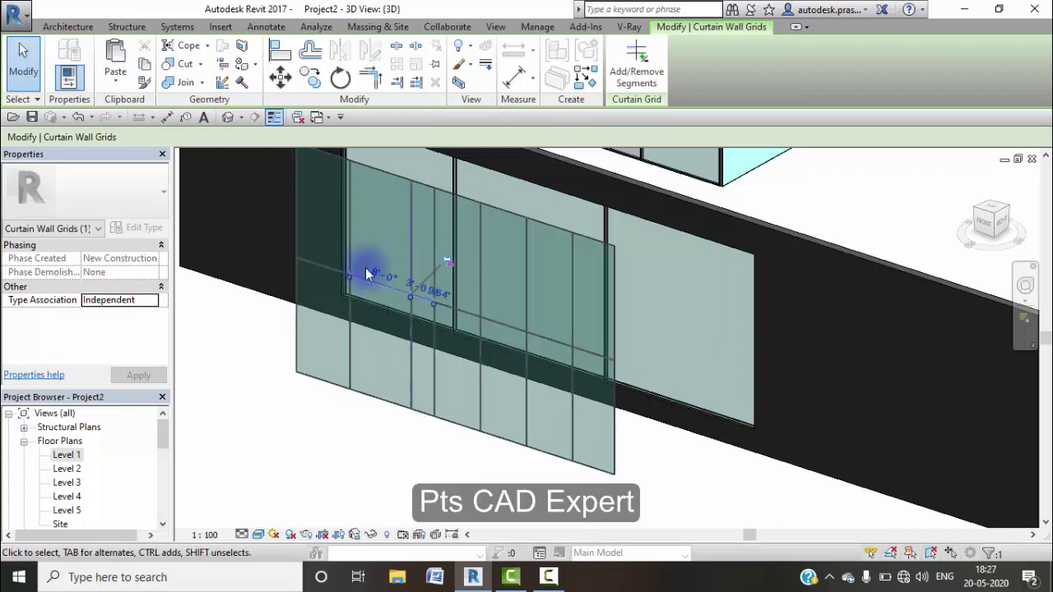
left_click(317, 459)
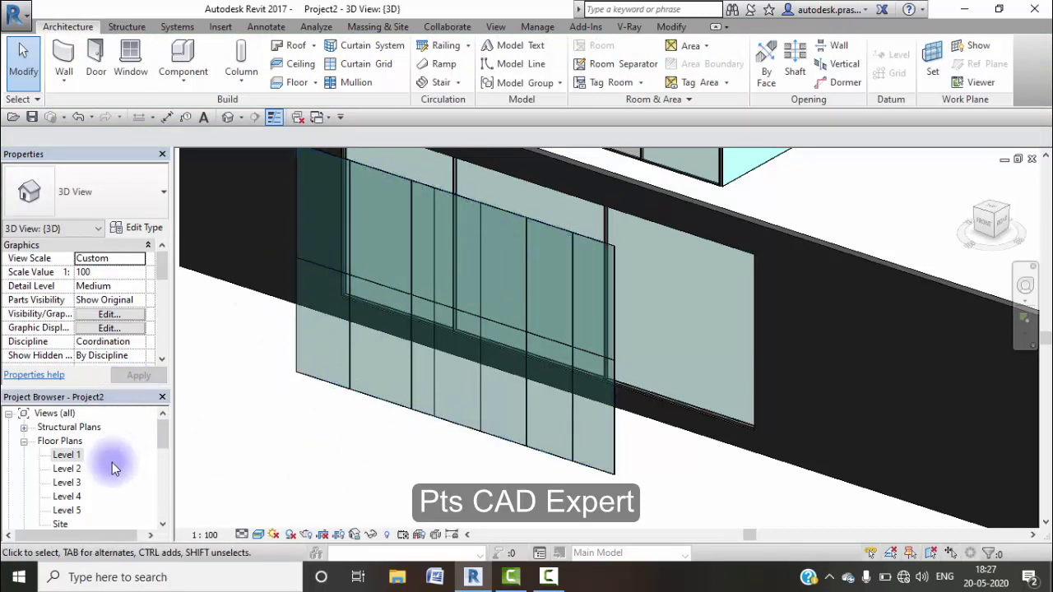
Step: In the Level 1 plan, draw a 33'-0" Storefront wall below the existing walls
double_click(66, 454)
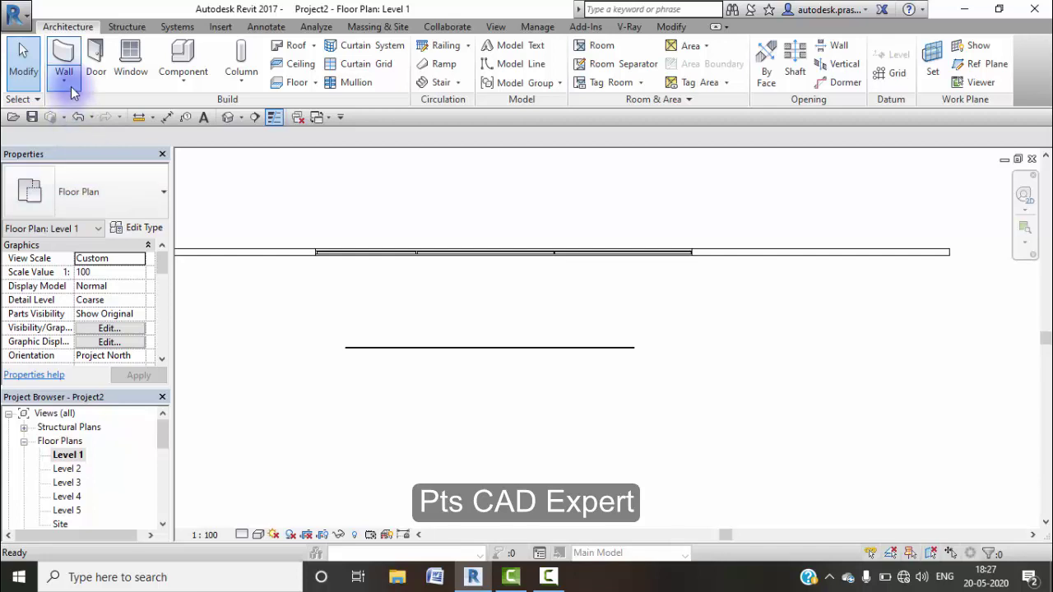
left_click(64, 80)
left_click(91, 102)
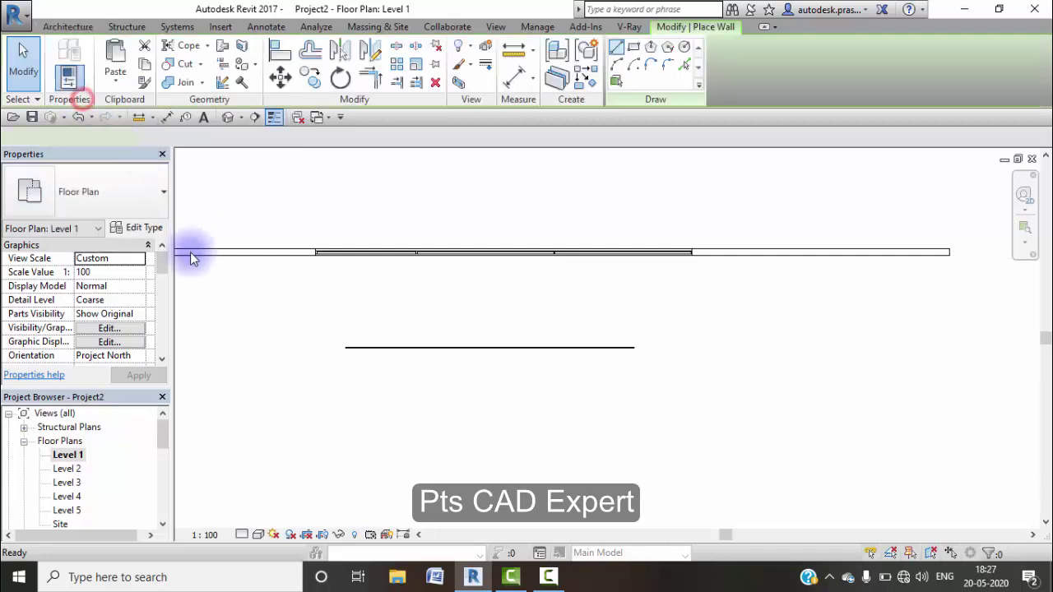
left_click(145, 212)
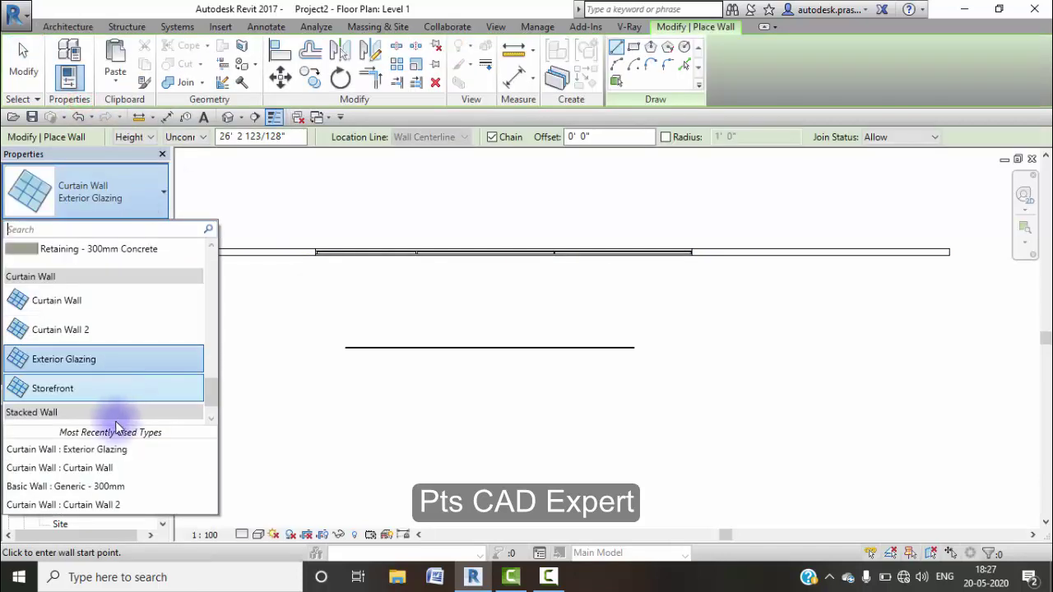
left_click(103, 396)
left_click(443, 413)
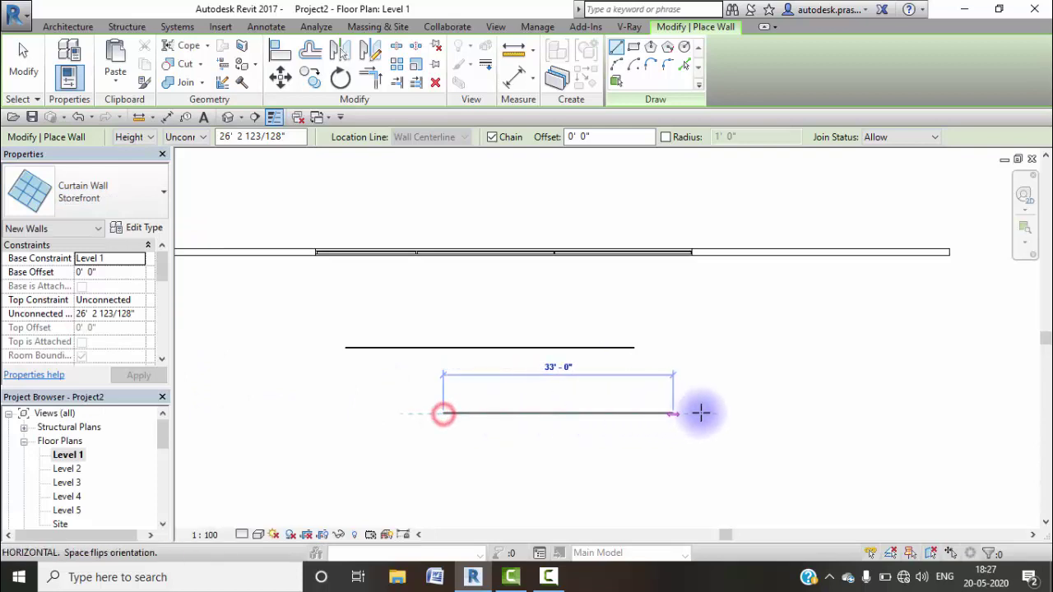
left_click(707, 412)
key("Escape")
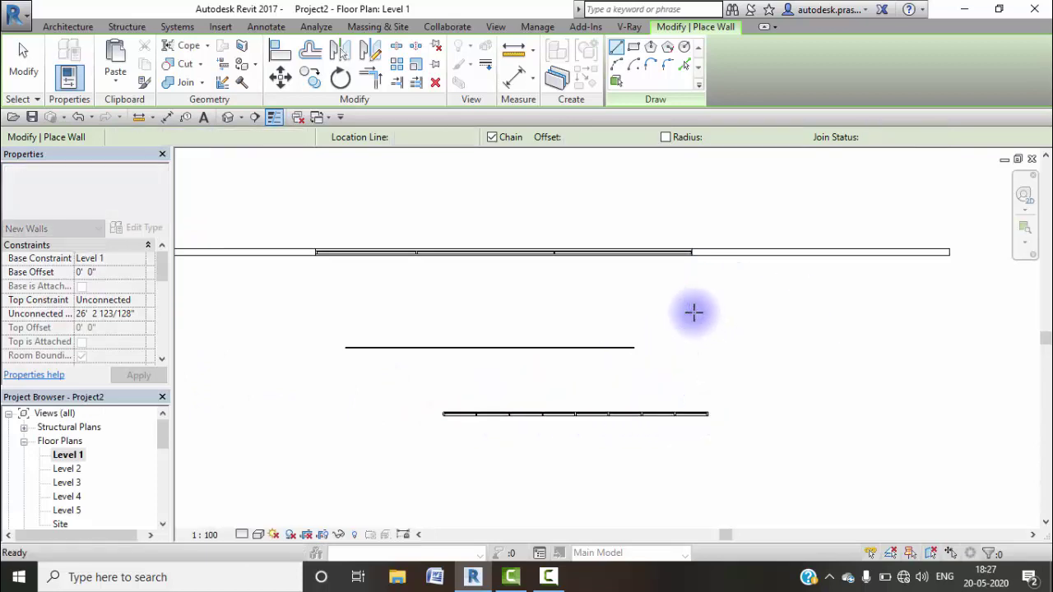
key("Escape")
Step: Switch to the default 3D view and zoom in and out around the Storefront wall's mullion grid
left_click(228, 117)
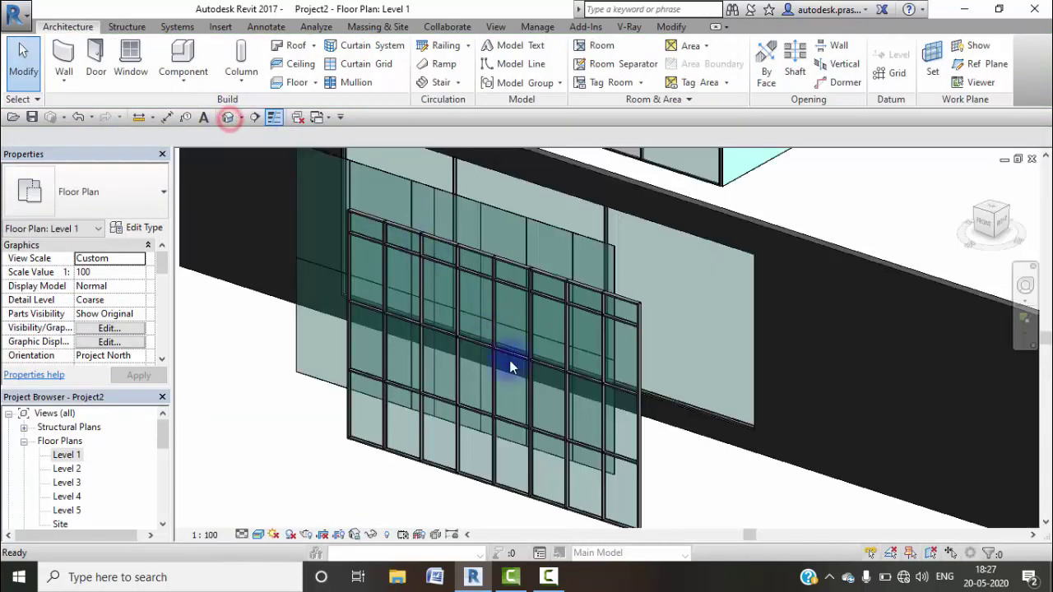
scroll(337, 369, "up", 2)
scroll(406, 395, "up", 2)
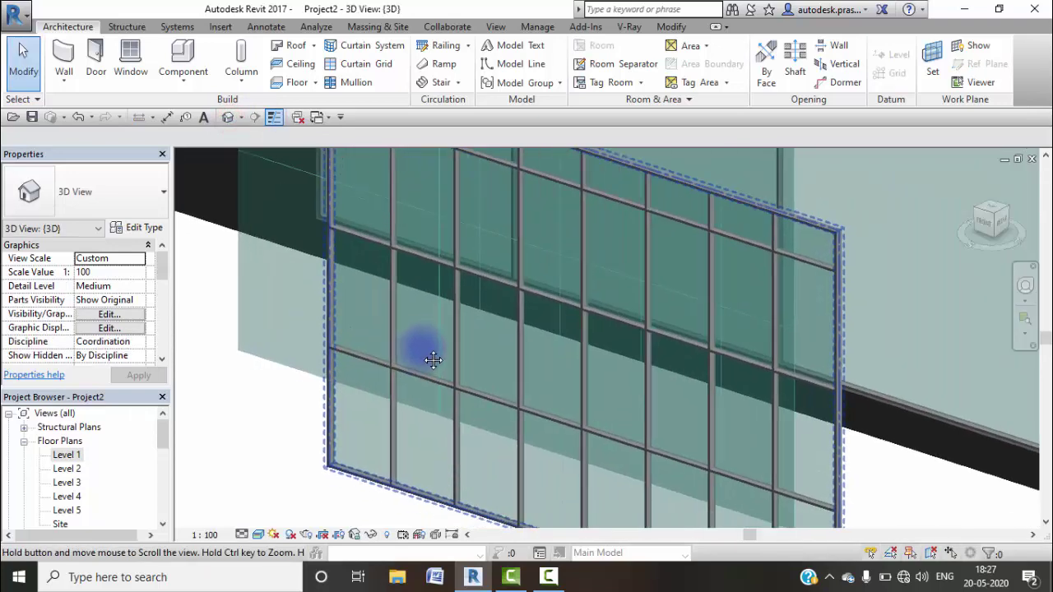
scroll(417, 348, "up", 2)
scroll(740, 333, "down", 2)
scroll(723, 339, "down", 2)
scroll(708, 337, "down", 2)
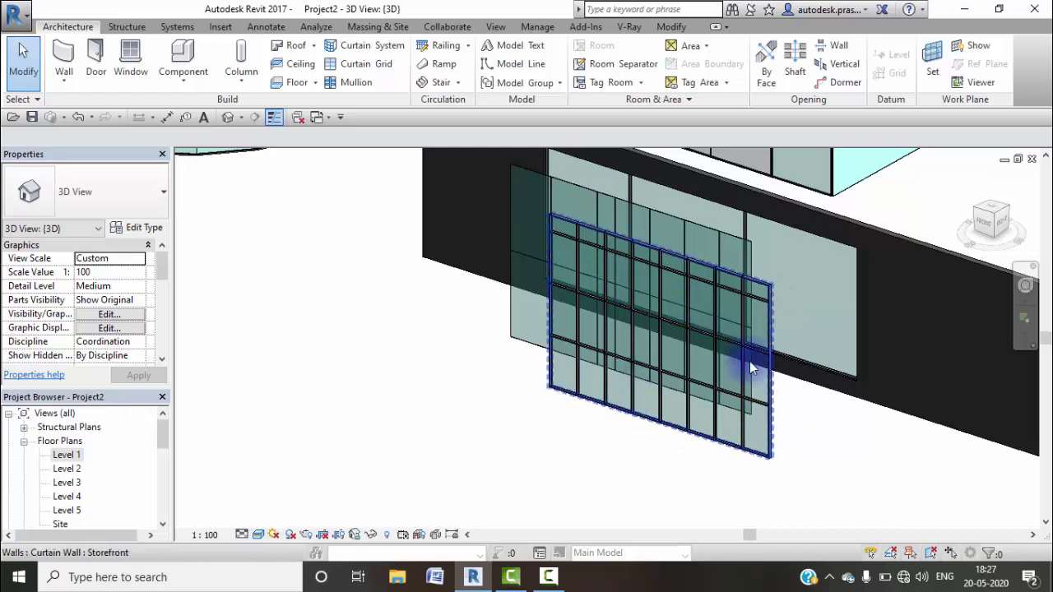
scroll(658, 395, "down", 2)
scroll(660, 362, "down", 2)
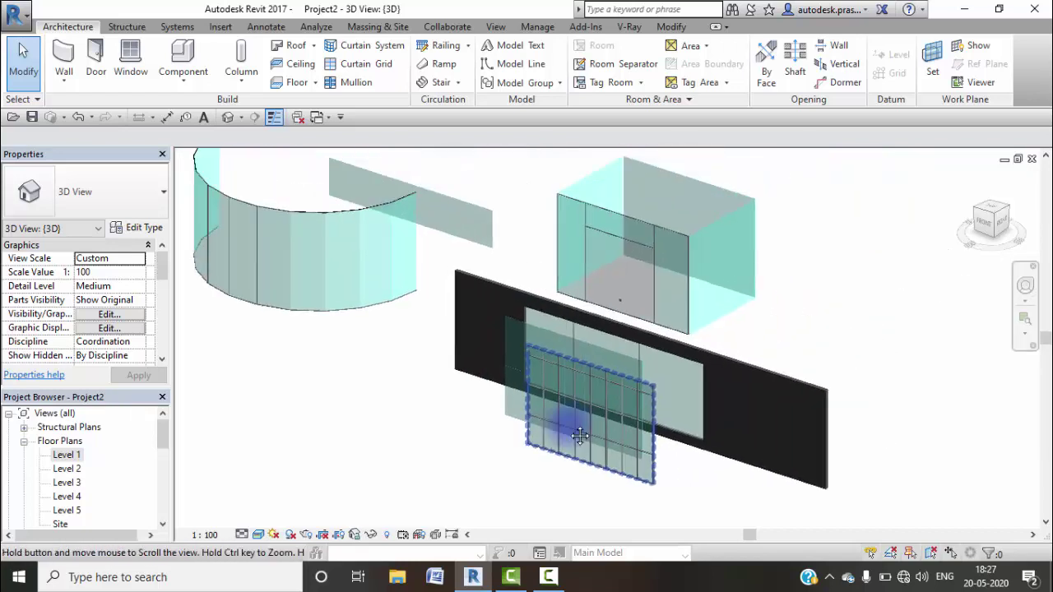
scroll(609, 312, "down", 1)
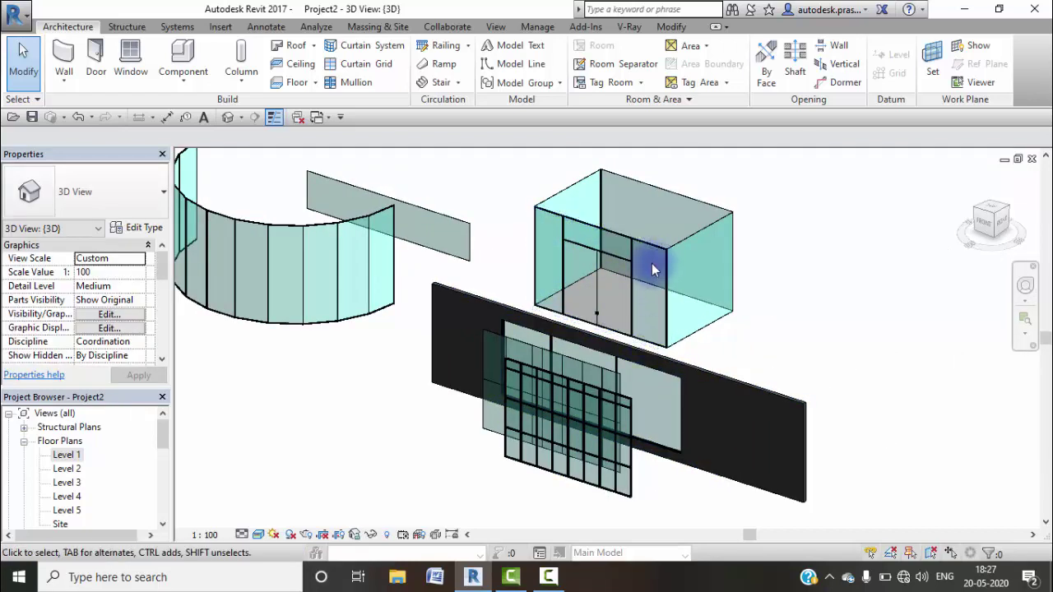
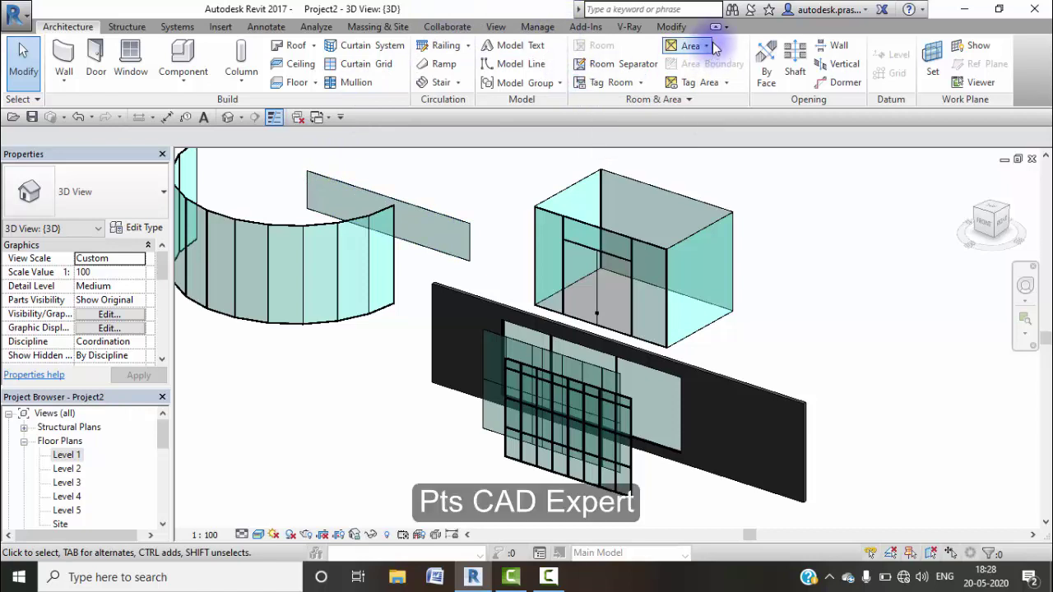
Step: Open Project1's 3D view of the finished curved-glass tower, dismissing the save reminder without saving
left_click(330, 116)
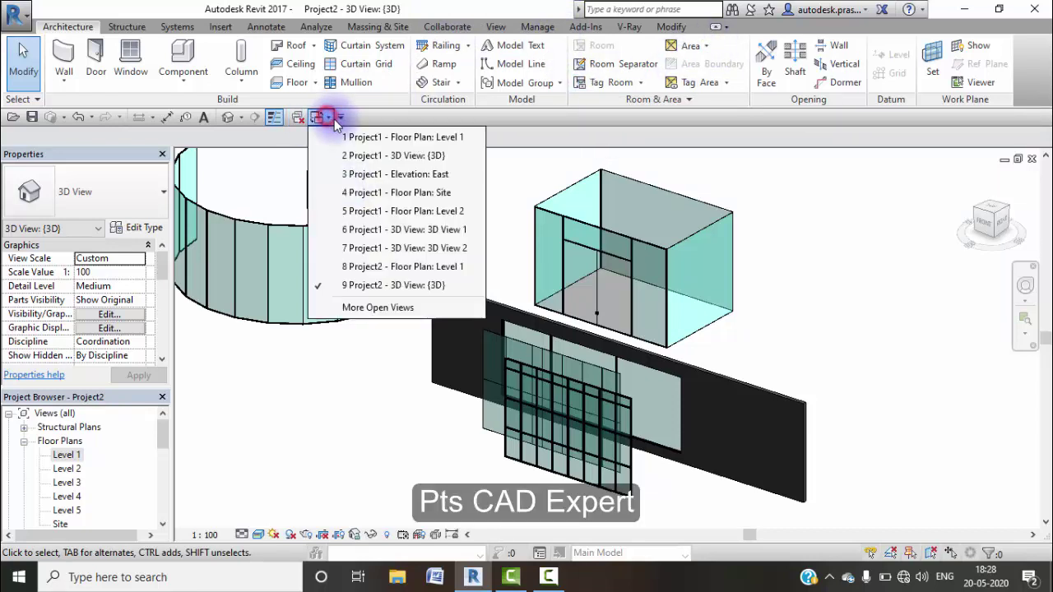
left_click(362, 155)
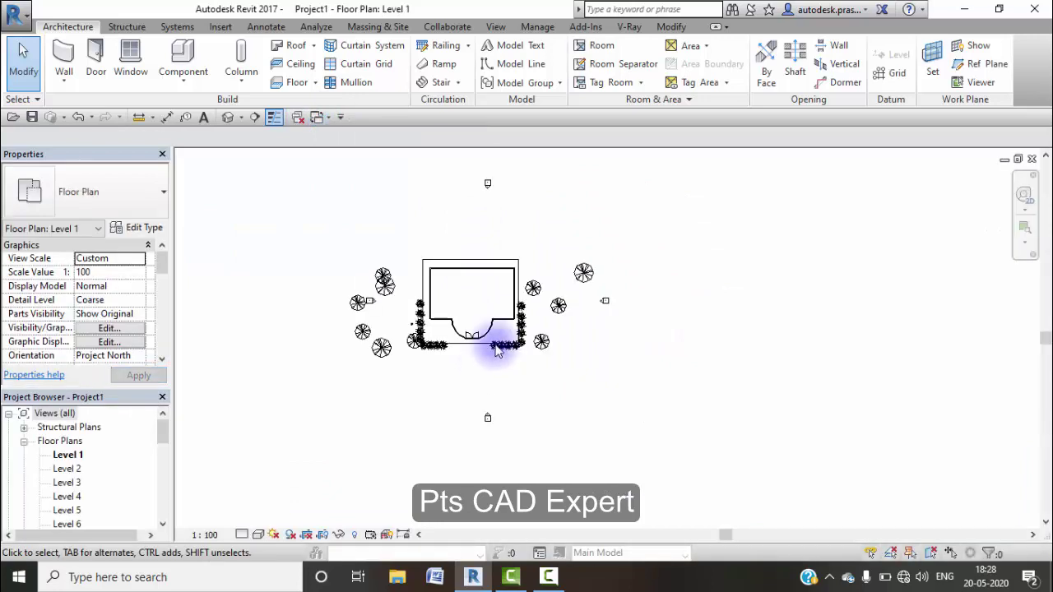
left_click(229, 119)
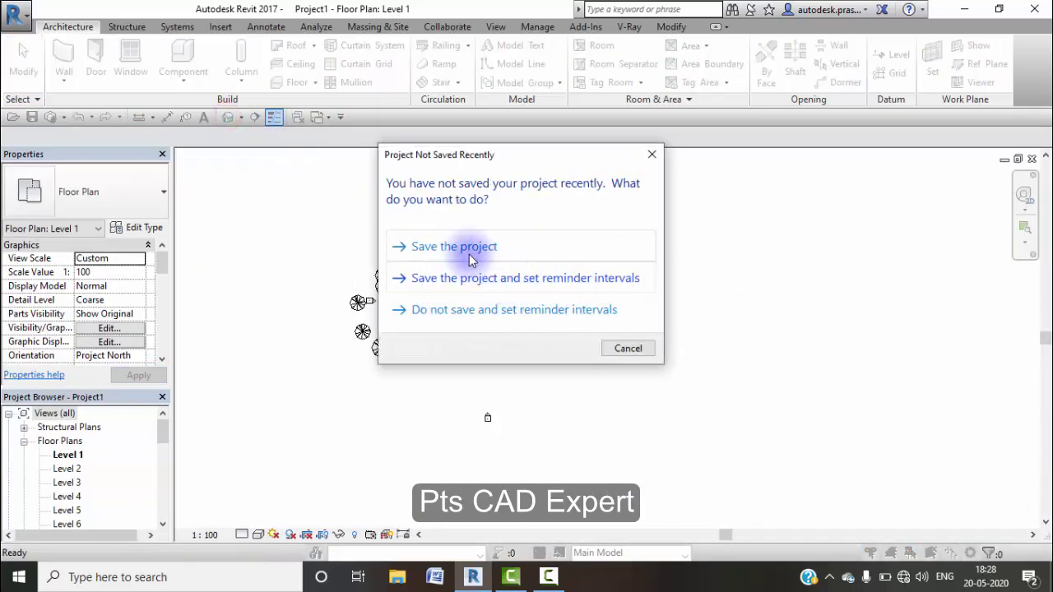
left_click(611, 353)
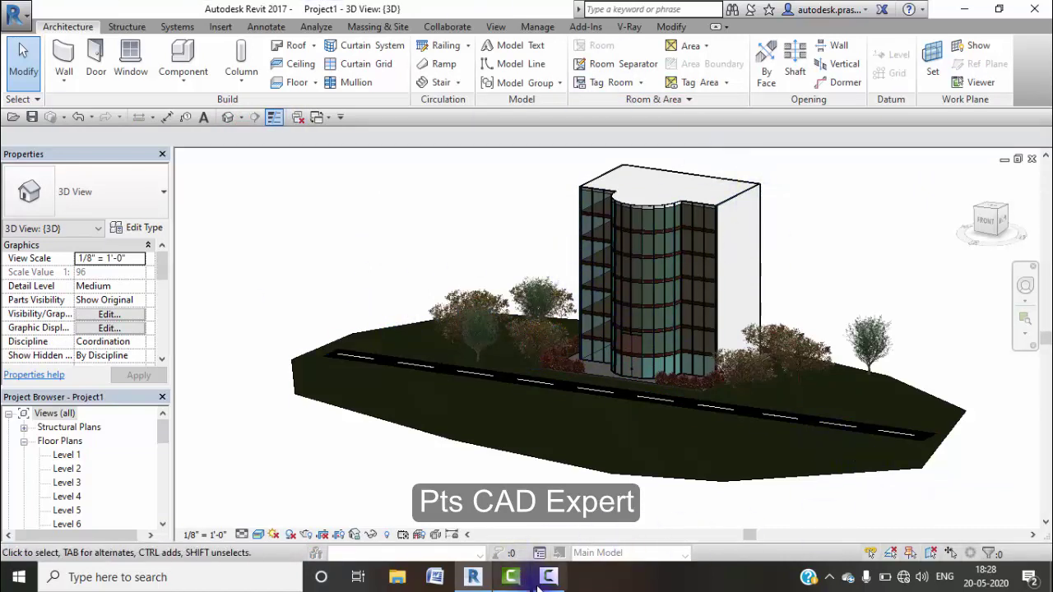
Step: Delete the test wall elements in Project2's 3D view
left_click(317, 117)
left_click(362, 238)
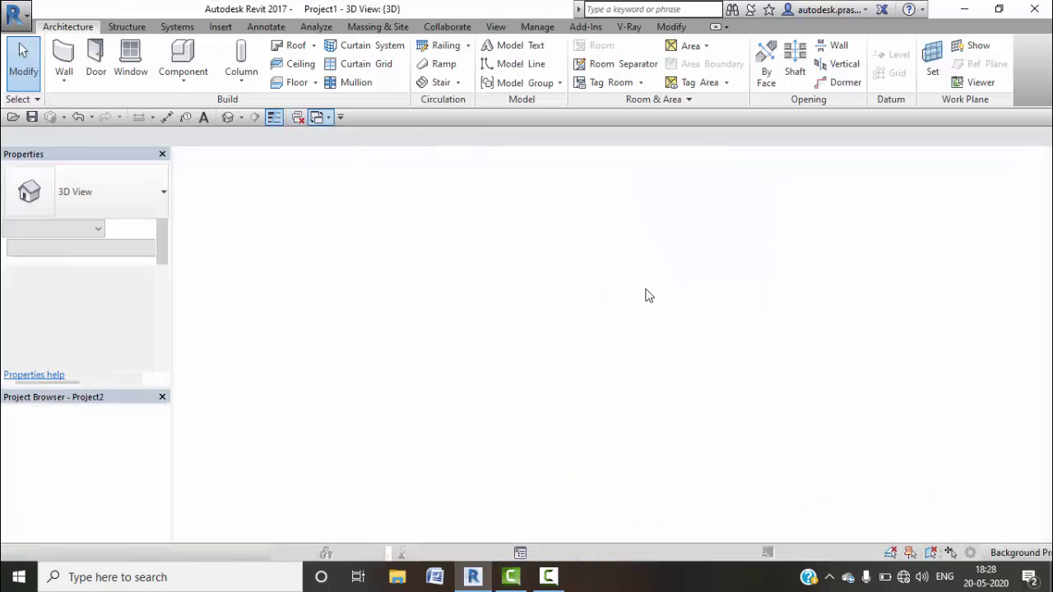
left_click_drag(639, 470, 354, 267)
key("Delete")
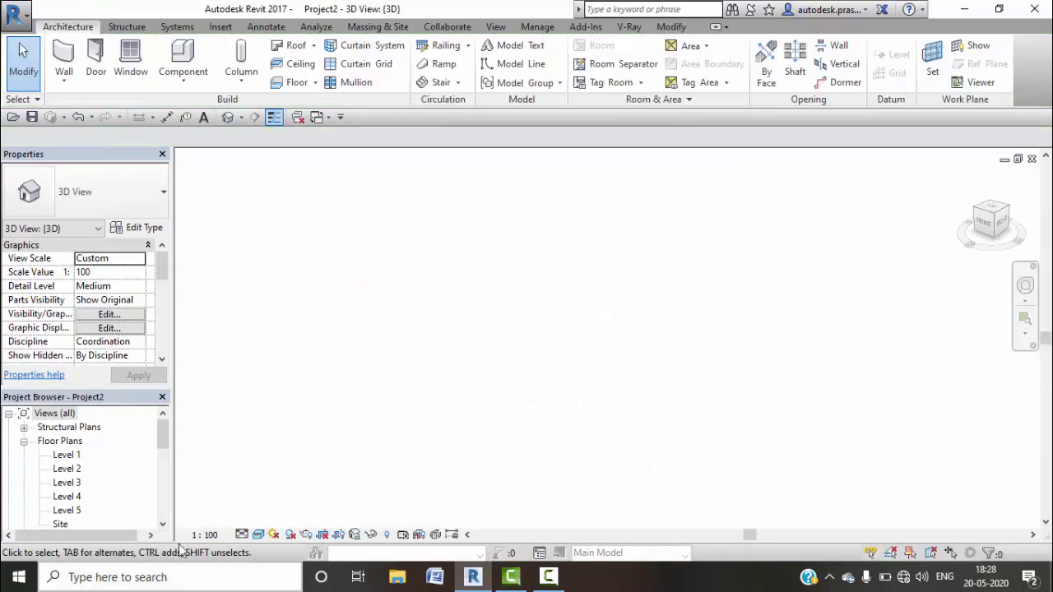
Step: Add two new levels above Level 5 in the East elevation
double_click(67, 455)
double_click(58, 470)
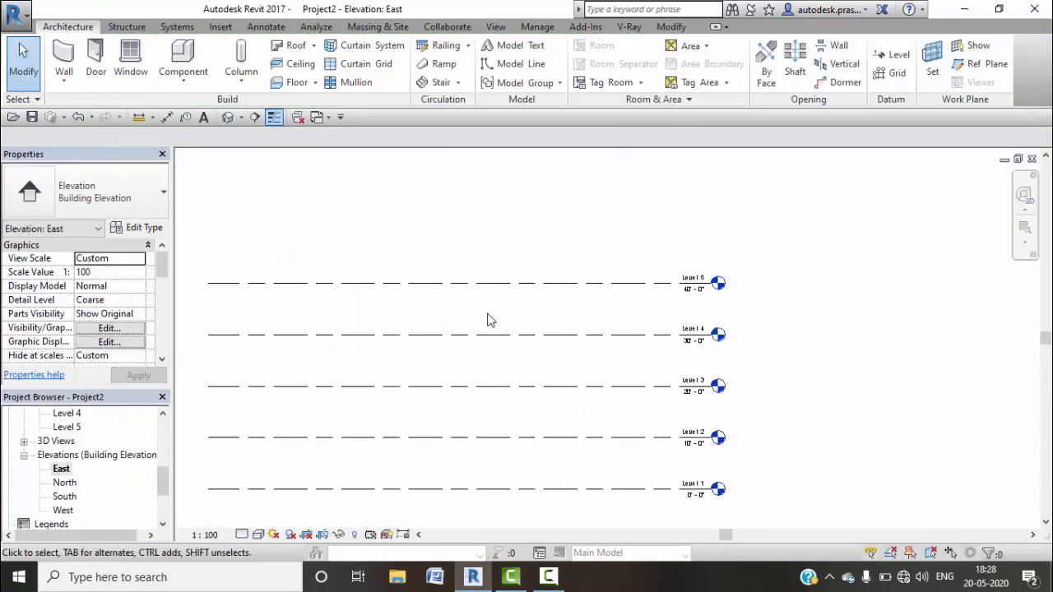
left_click(888, 70)
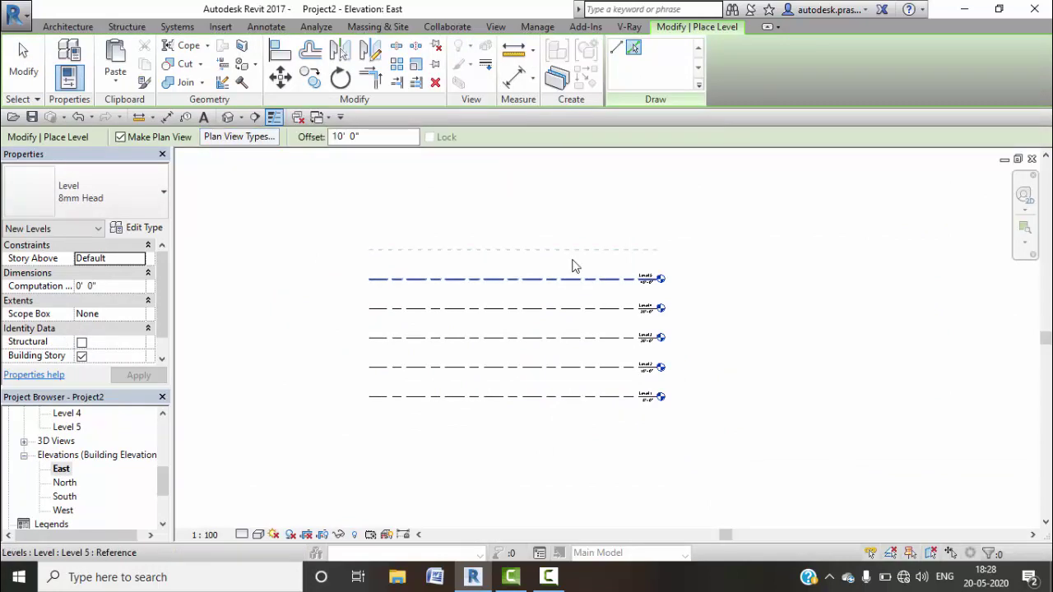
left_click(369, 248)
left_click(663, 249)
left_click(369, 220)
left_click(662, 220)
key("Escape")
key("Escape")
Step: Draw the top and right Generic - 375mm walls on Level 1
double_click(70, 458)
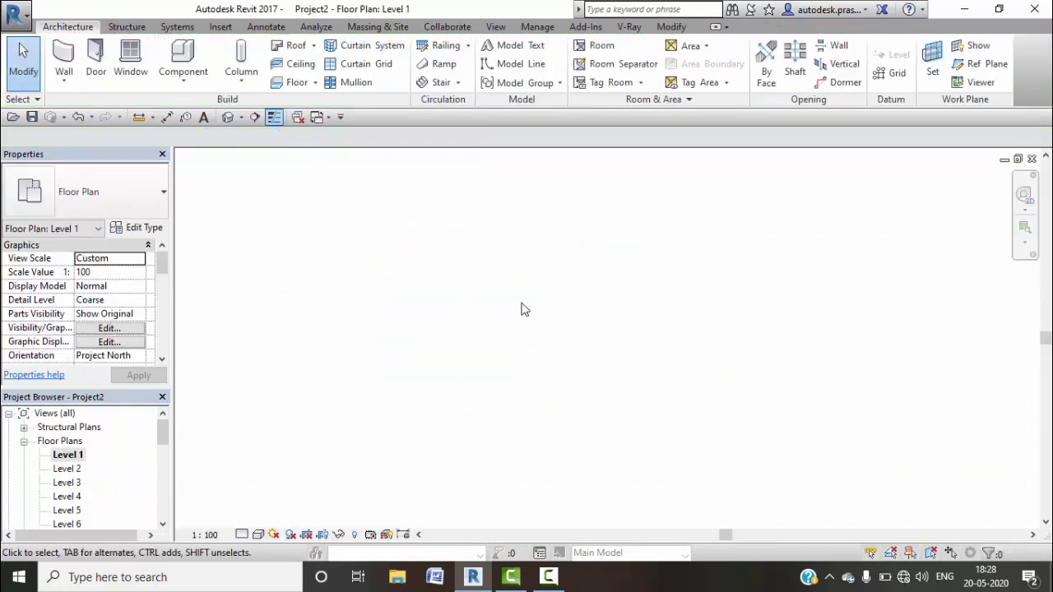
left_click(63, 53)
left_click(140, 193)
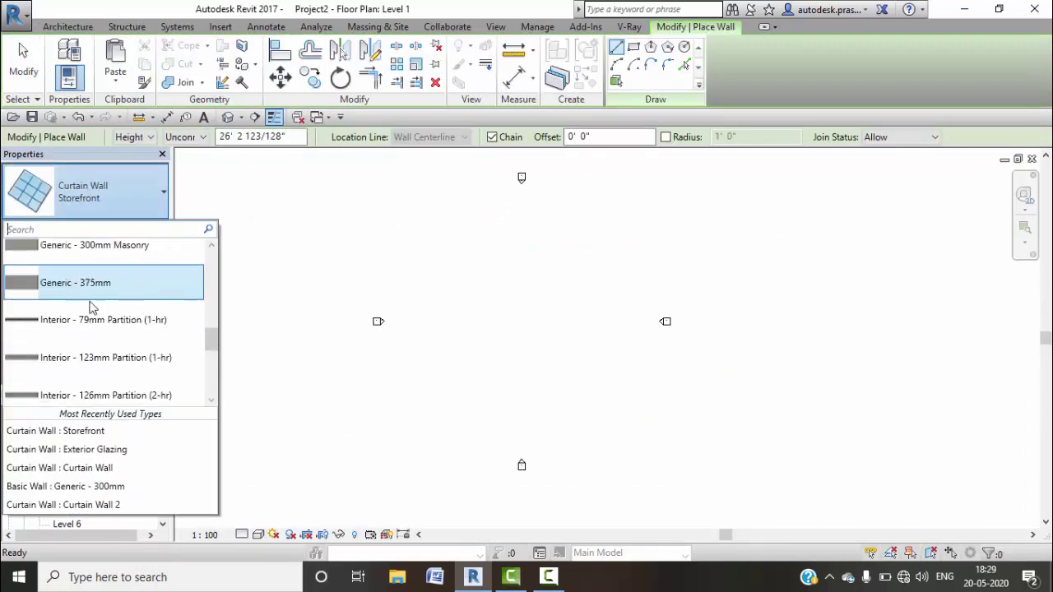
left_click(90, 282)
left_click(456, 319)
left_click(561, 270)
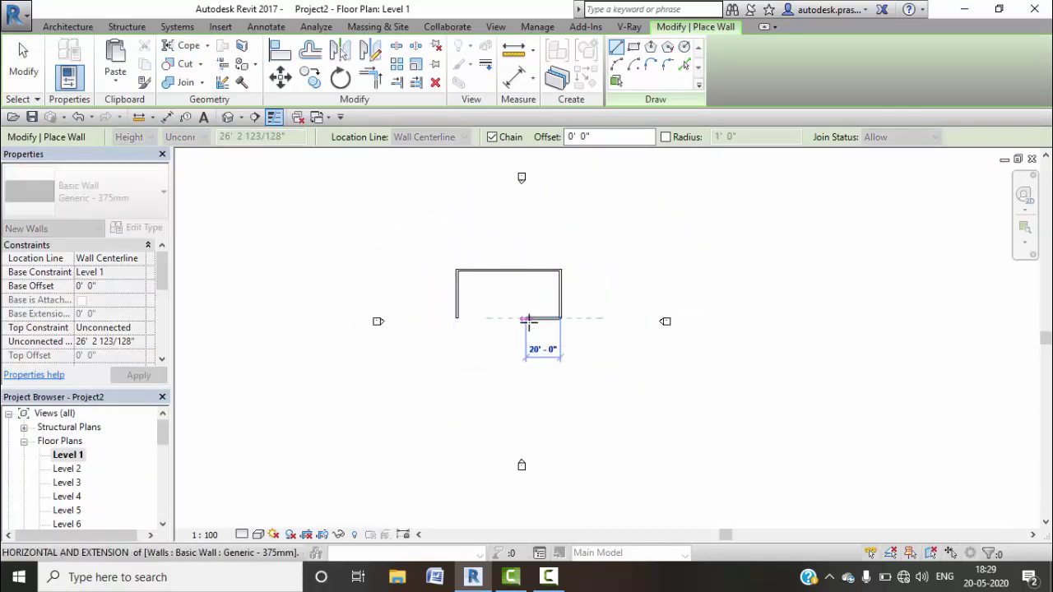
left_click(561, 317)
key("Escape")
key("Escape")
Step: Draw Curtain Wall pieces along the front of the Level 1 box
left_click(63, 82)
left_click(98, 108)
left_click(99, 191)
left_click(59, 467)
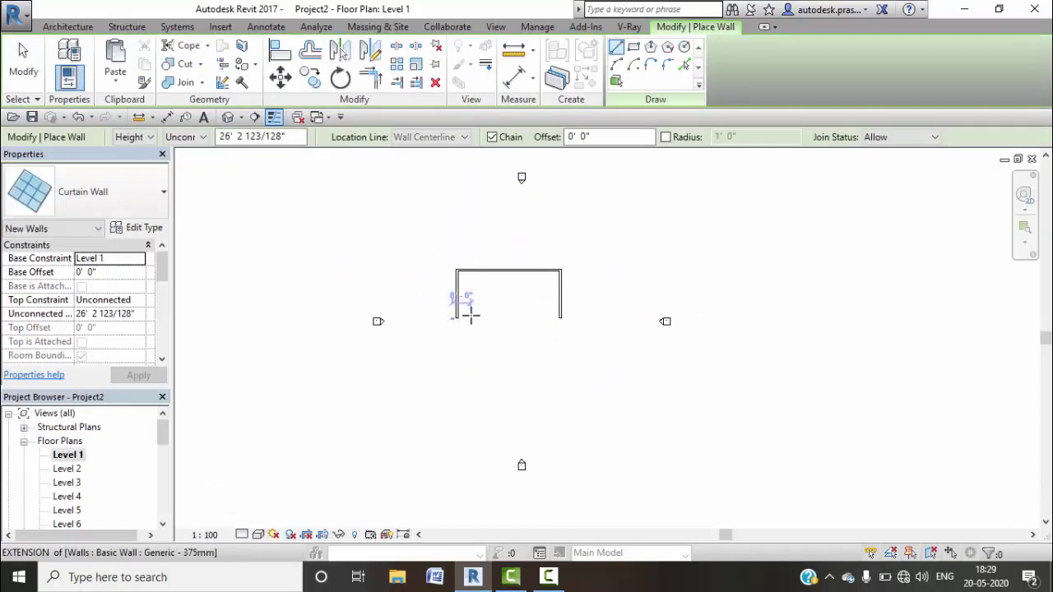
scroll(599, 333, "down", 3)
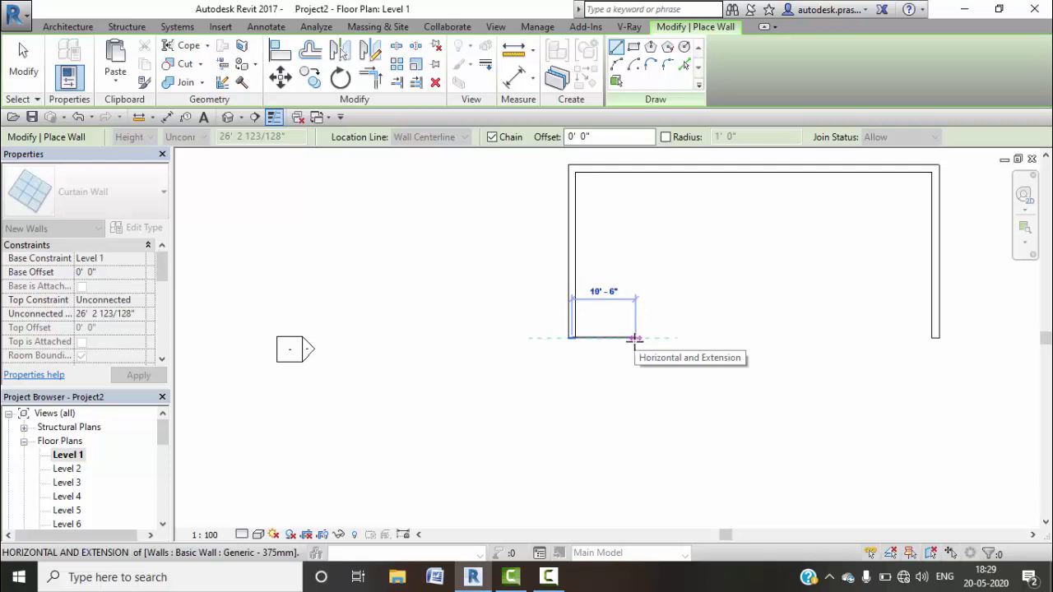
left_click(634, 338)
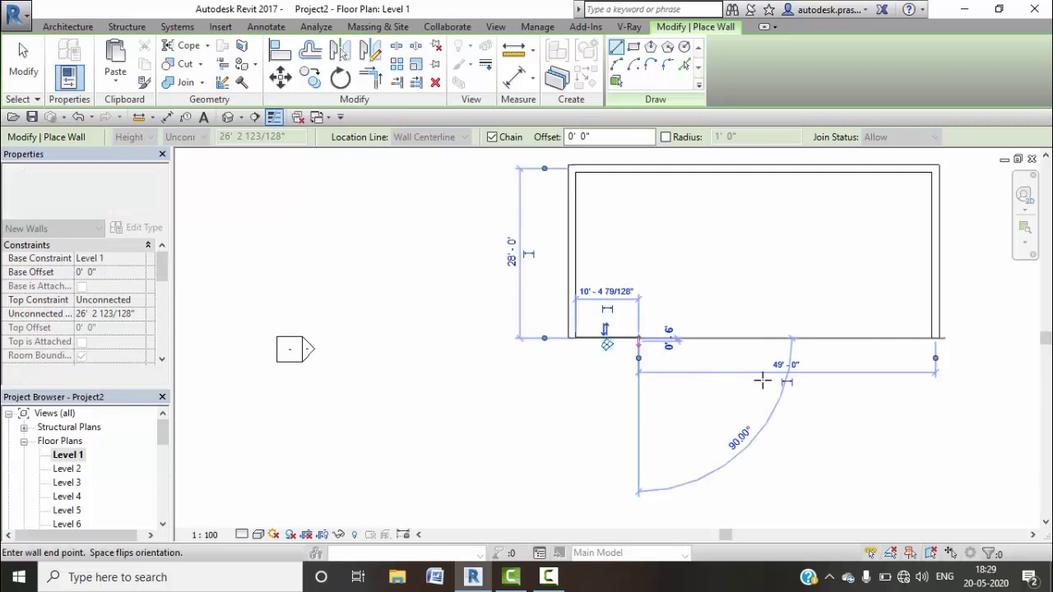
left_click(864, 337)
key("Escape")
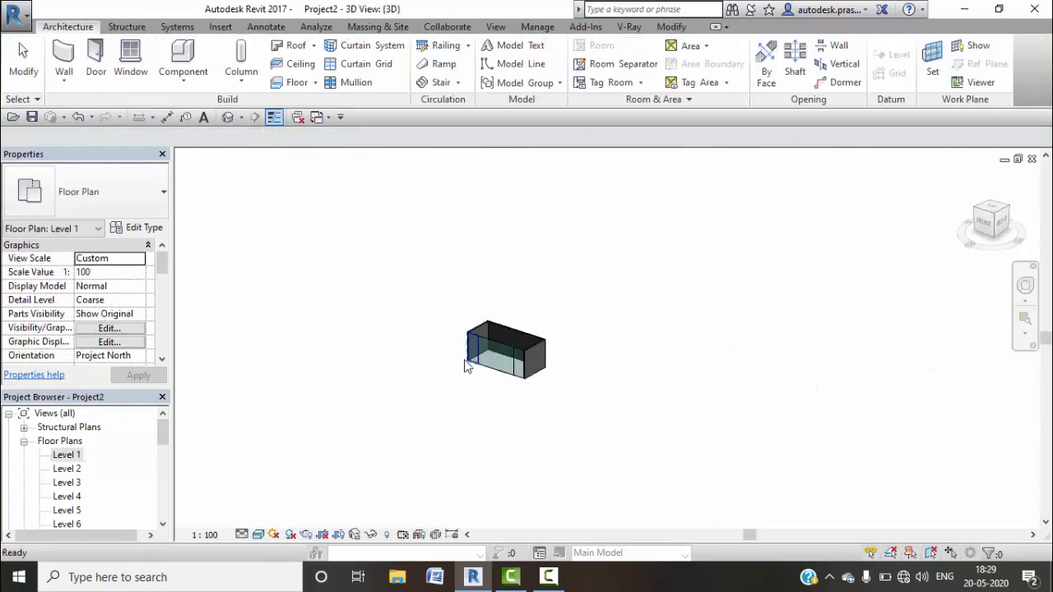
Step: Create a Curtain Wall 3 type with a Fixed Number vertical grid layout
left_click(146, 230)
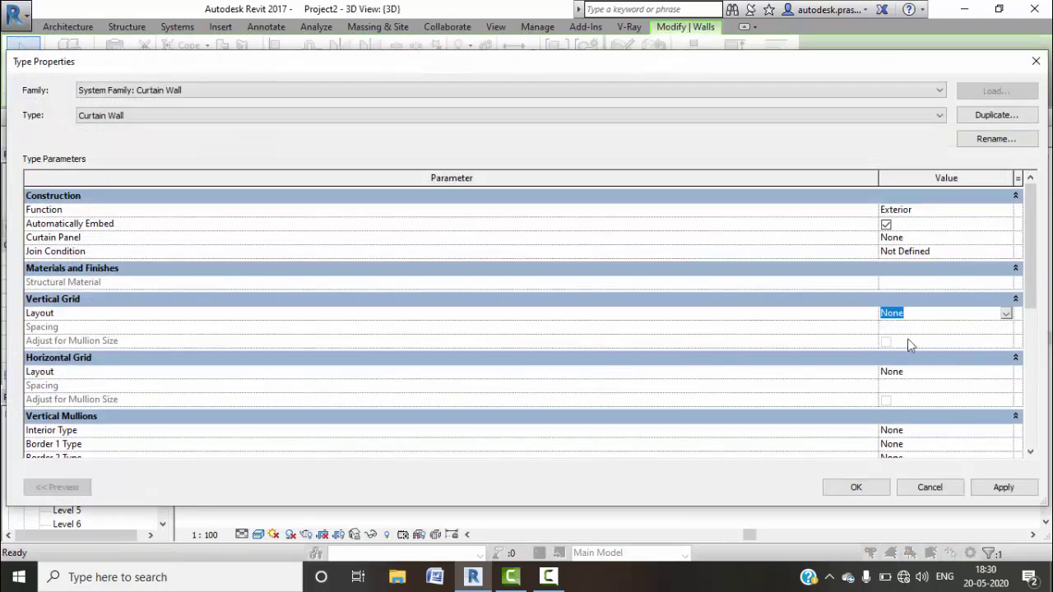
left_click(1005, 313)
left_click(914, 348)
left_click(855, 487)
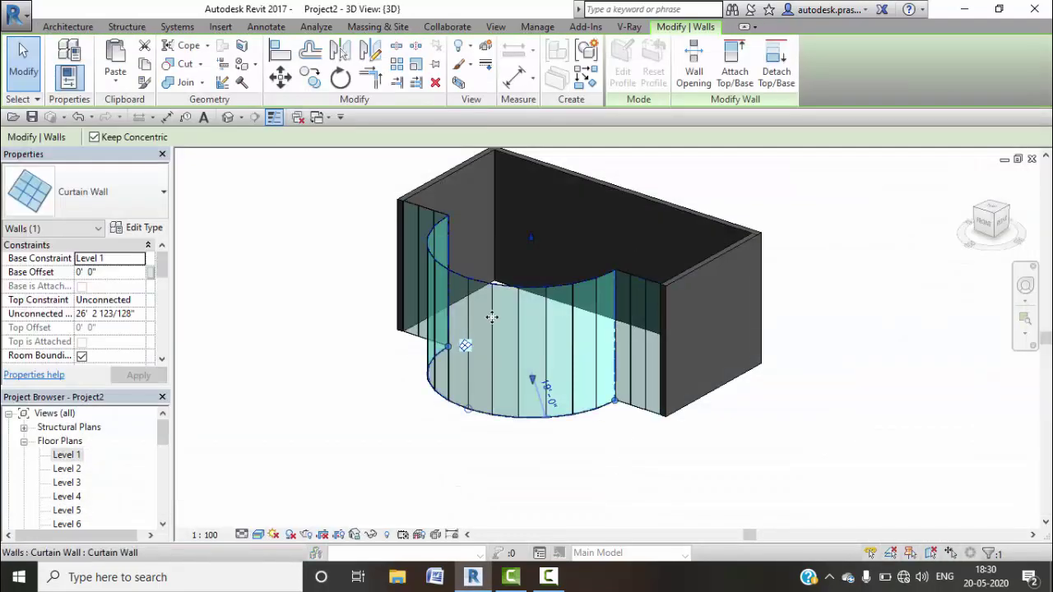
left_click(504, 331)
left_click(138, 227)
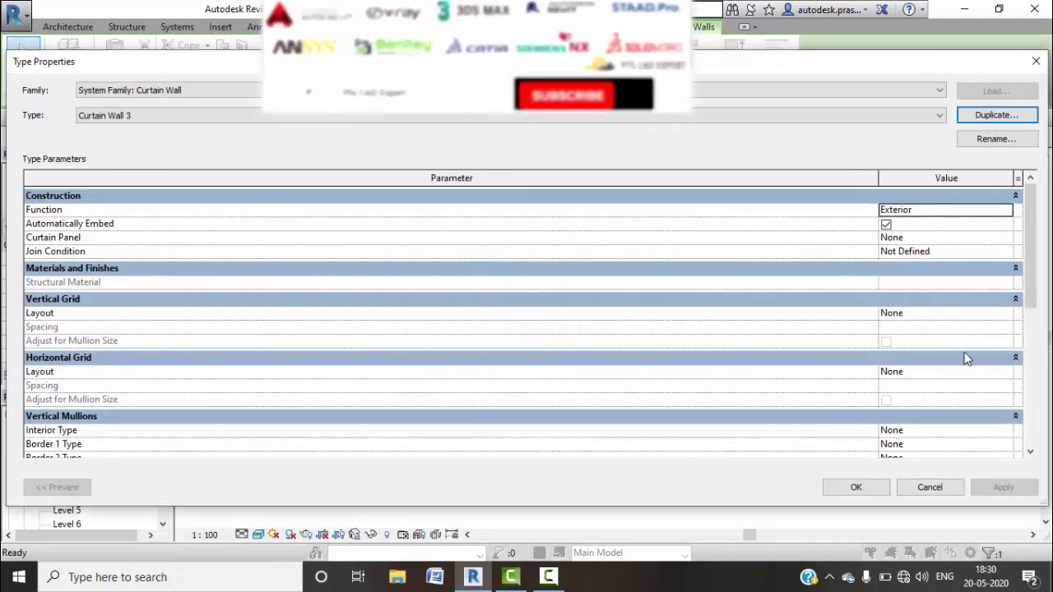
left_click(930, 487)
Step: Set the curved curtain wall's vertical grid Number to 4
scroll(98, 321, "down", 5)
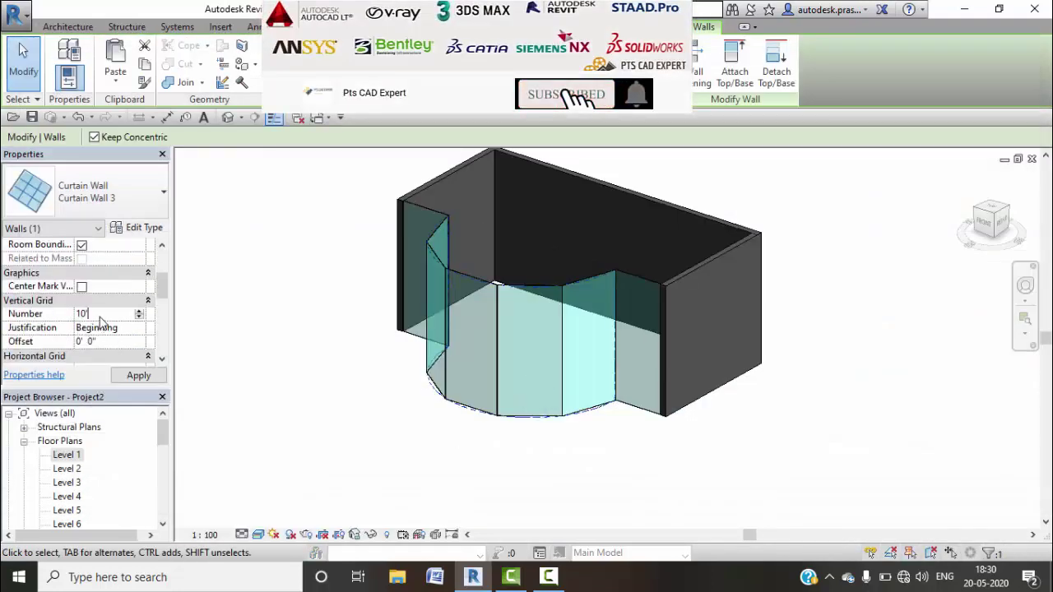
key("BackSpace")
key("BackSpace")
key("Return")
left_click(623, 288)
type("4")
key("Return")
scroll(544, 284, "up", 2)
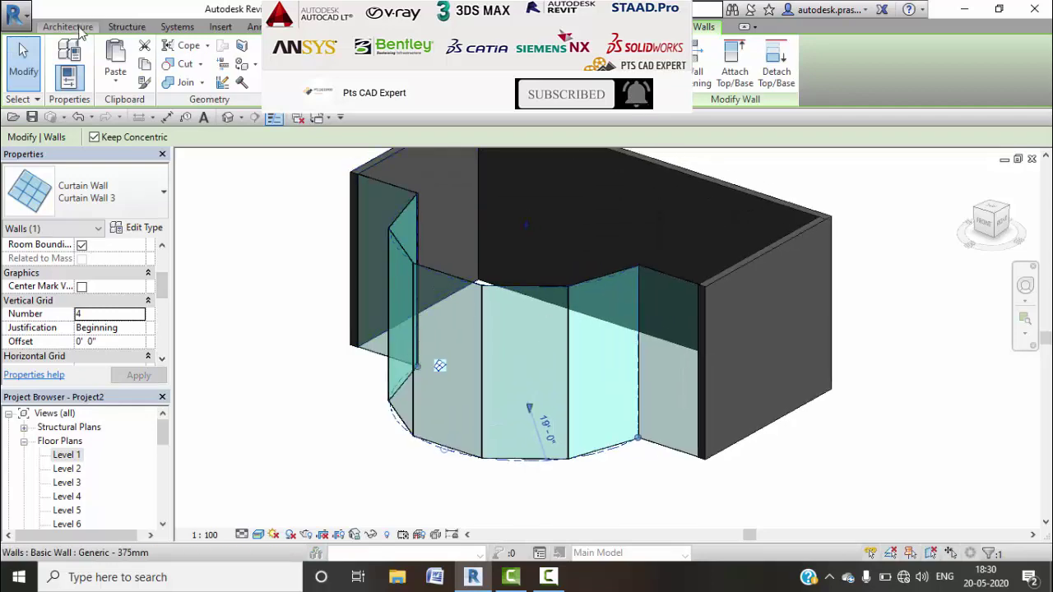
Step: Add a horizontal curtain grid line across the curved wall using CG
key("c")
key("g")
middle_click_drag(404, 247, 405, 281, "shift")
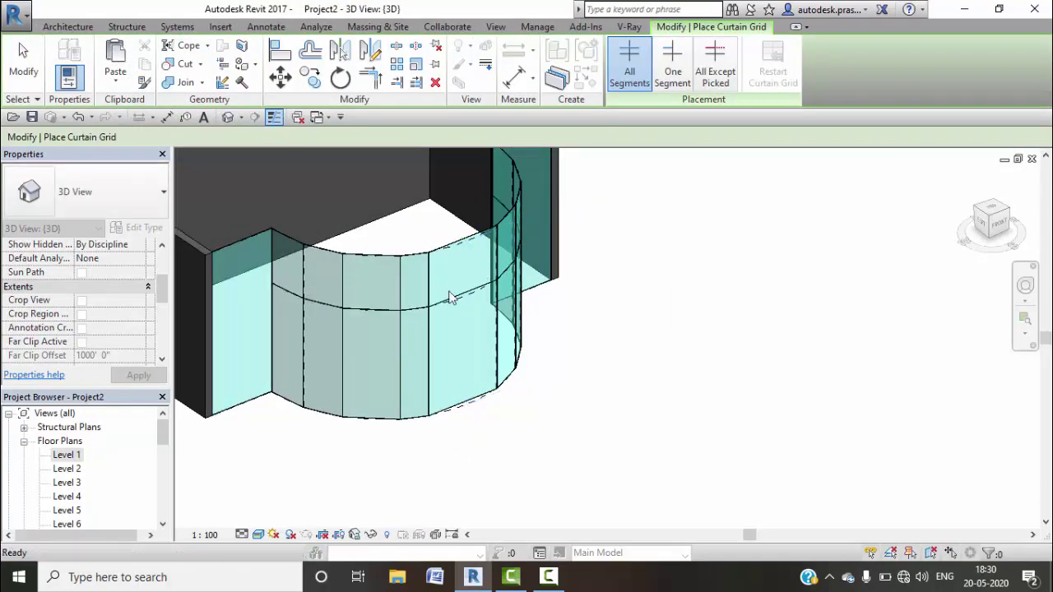
left_click(403, 327)
key("Return")
key("Escape")
Step: Raise the end wall, flat curtain wall pieces and curved curtain wall to Level 7
mouse_move(406, 320)
middle_mouse_down("shift")
mouse_move(324, 312)
mouse_move(296, 293)
middle_mouse_up("shift")
left_click(295, 292)
left_click(139, 375)
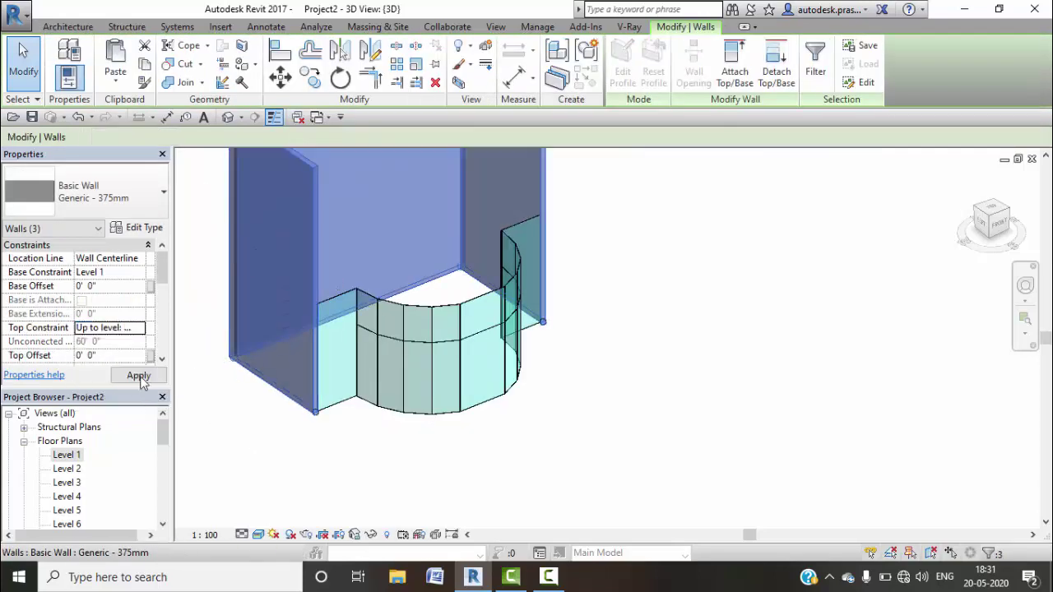
key("Escape")
left_click(362, 352)
left_click(107, 299)
left_click(111, 372)
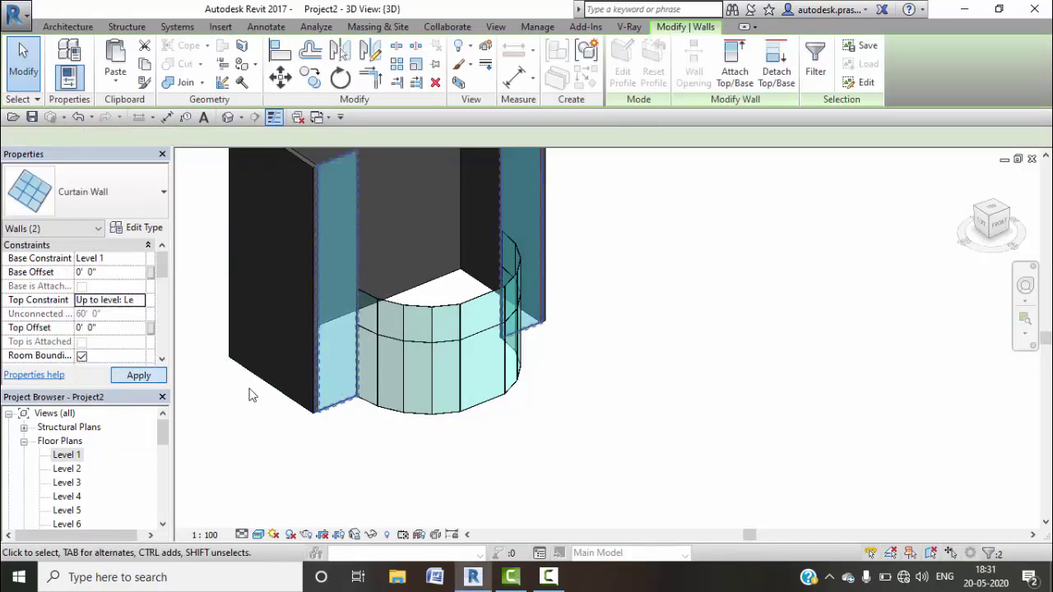
left_click(428, 370)
left_click(107, 300)
left_click(115, 372)
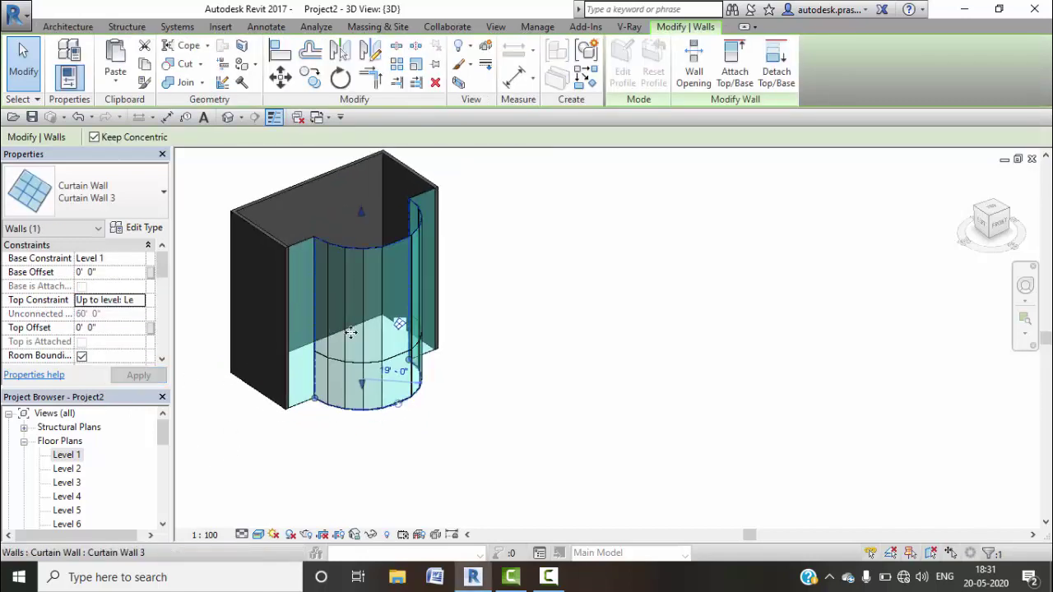
Step: Place further curtain grid lines on the curved curtain wall
scroll(315, 308, "up", 3)
key("c")
key("g")
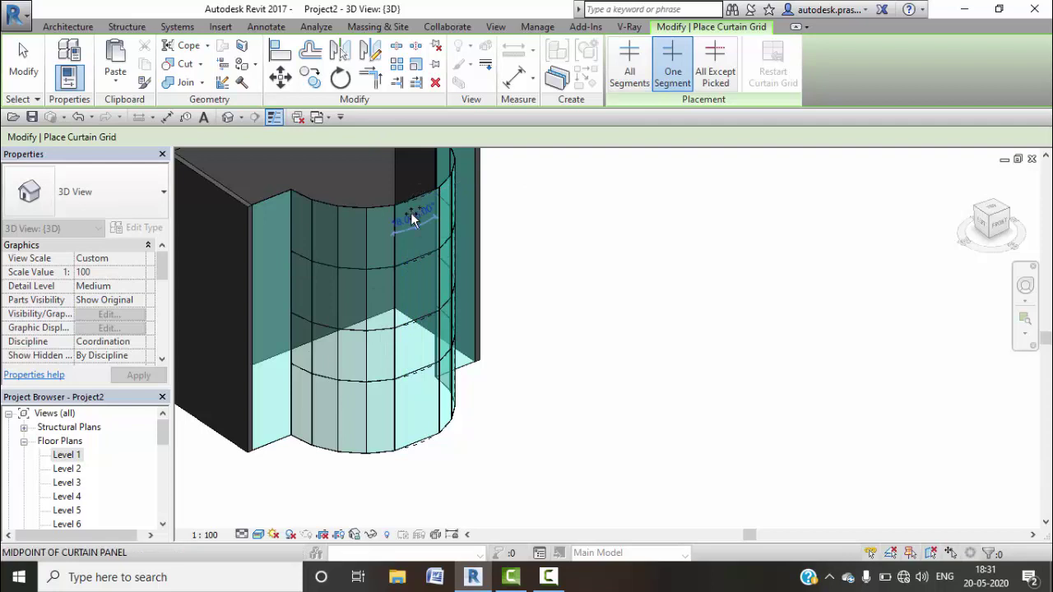
scroll(412, 218, "up", 2)
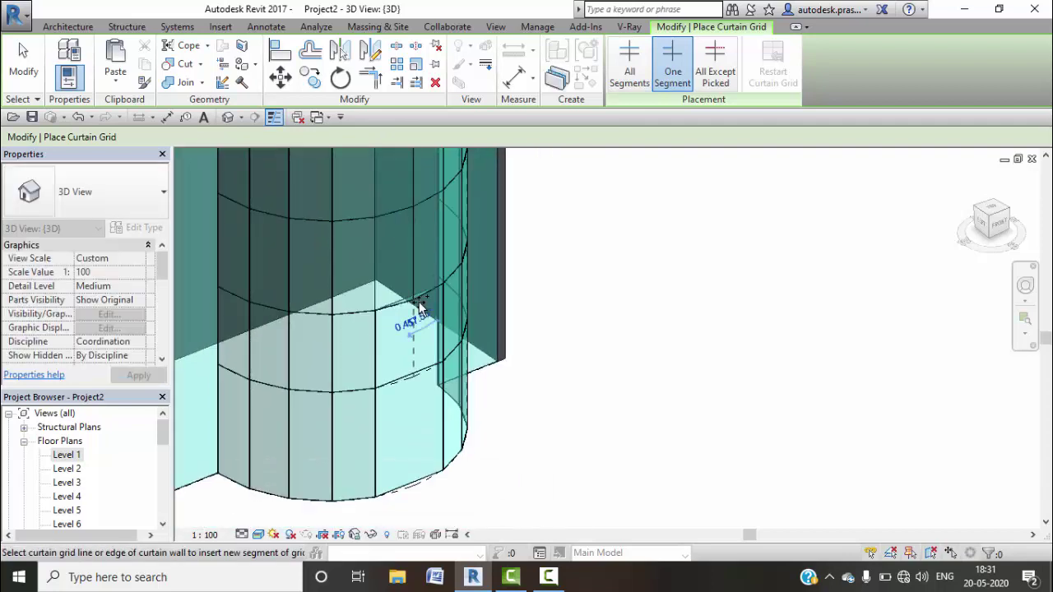
key("Escape")
scroll(536, 242, "down", 3)
Step: Create a rectangular floor on Level 1
double_click(67, 454)
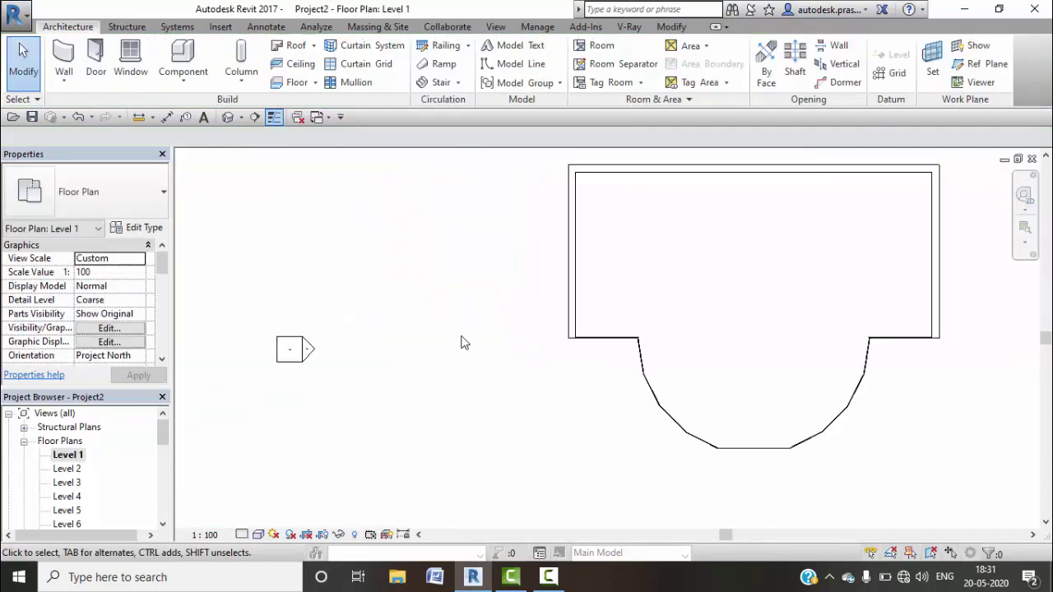
scroll(463, 343, "down", 2)
left_click(296, 82)
left_click(402, 204)
left_click(631, 379)
left_click(619, 74)
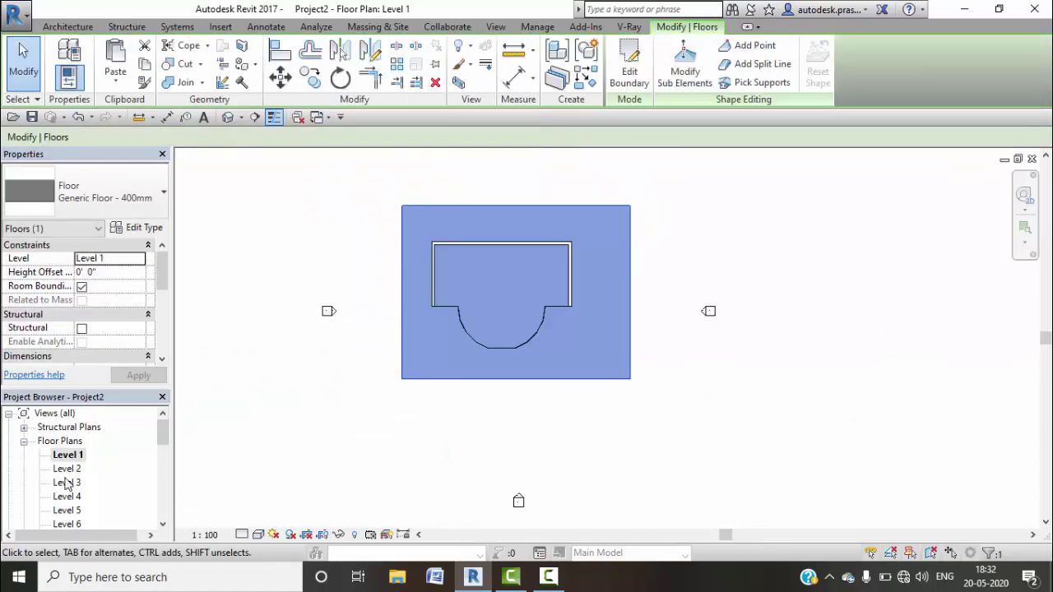
Step: Sketch and finish the curved-outline floor on Level 2
double_click(67, 469)
left_click(297, 83)
scroll(473, 243, "up", 2)
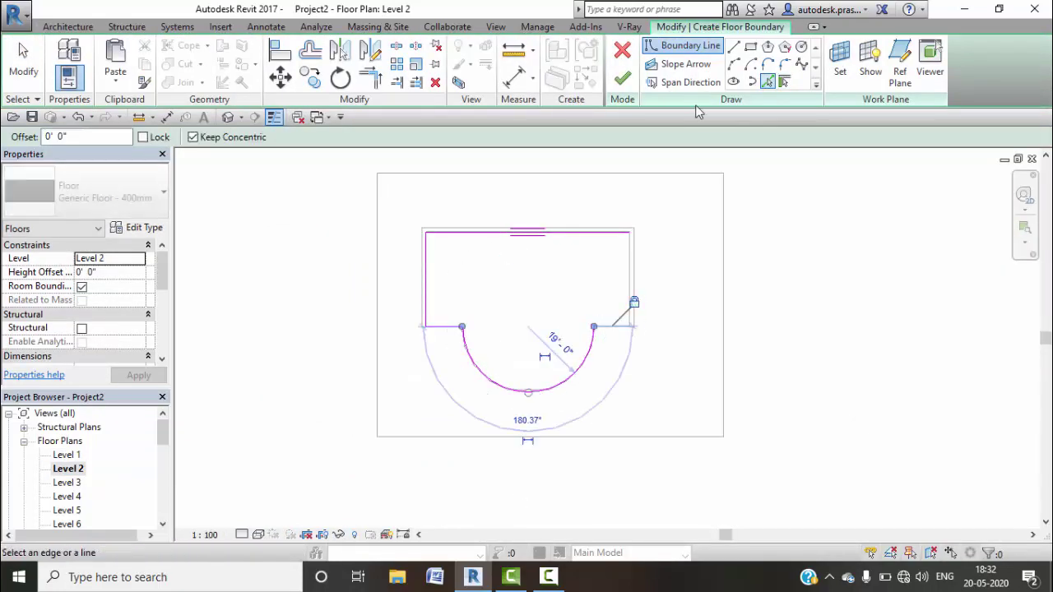
scroll(729, 169, "up", 2)
left_click(622, 78)
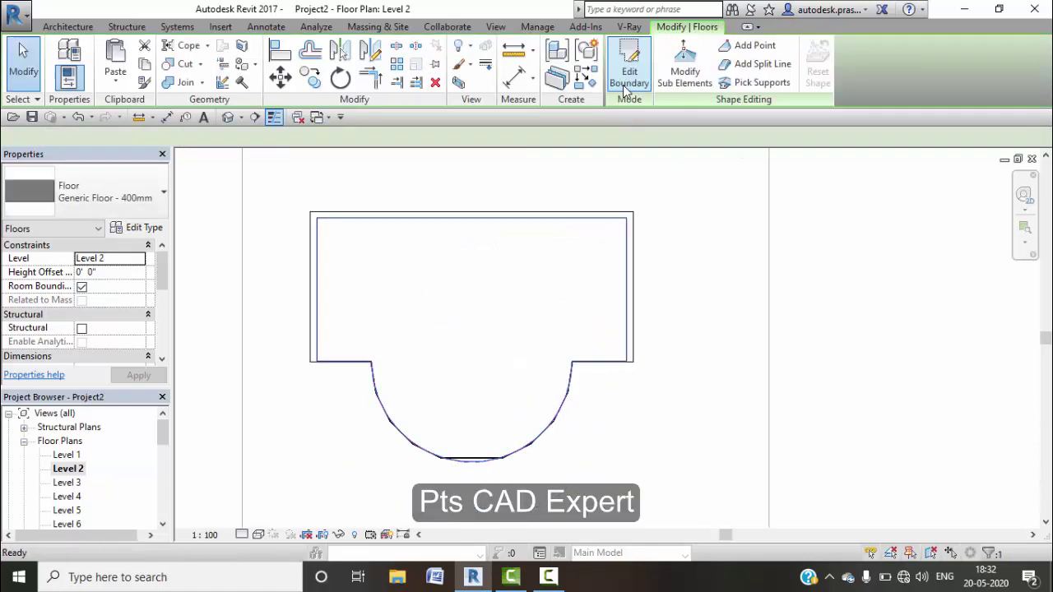
Step: Copy the Level 2 floor and paste it Aligned to Selected Levels across a range of levels
left_click(228, 117)
left_click(428, 327)
left_click(143, 78)
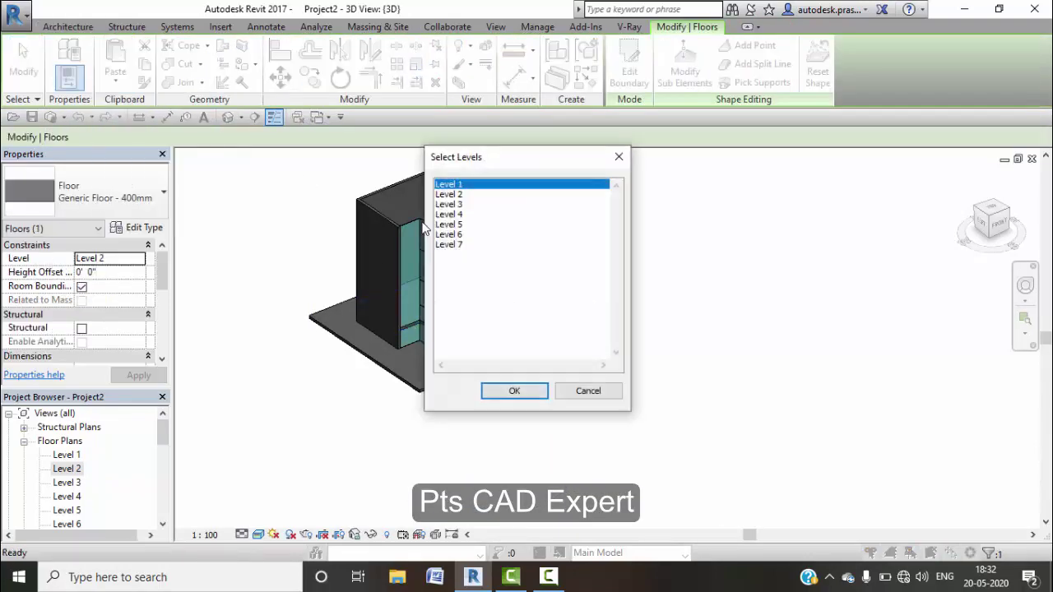
left_click_drag(541, 198, 540, 235)
left_click(505, 389)
scroll(503, 273, "up", 2)
scroll(504, 272, "down", 2)
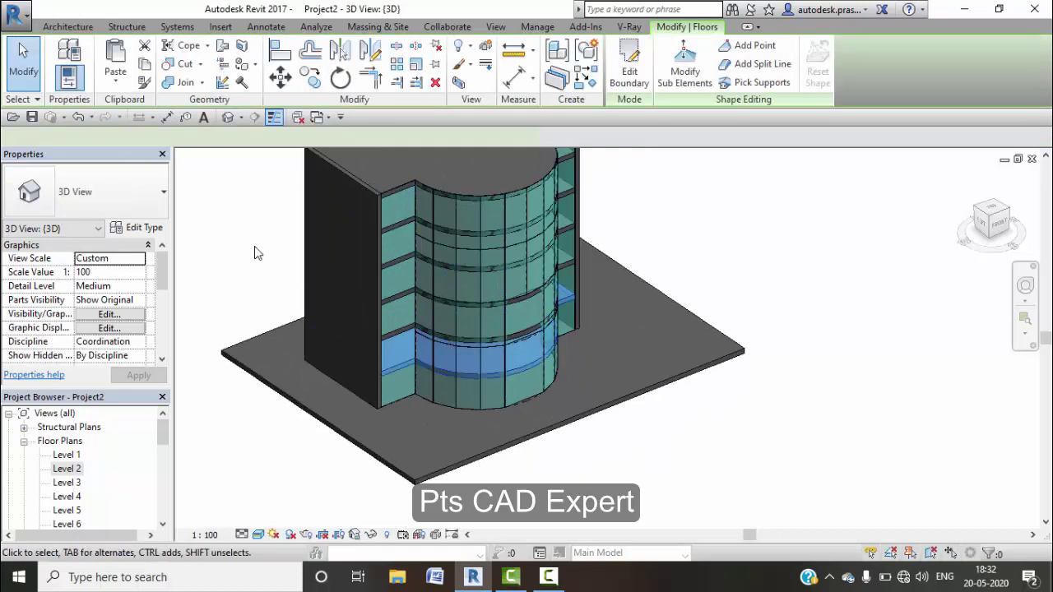
left_click(140, 254)
Step: Give the floor type's structure layer a new material with a chosen appearance asset
left_click(934, 212)
left_click(364, 209)
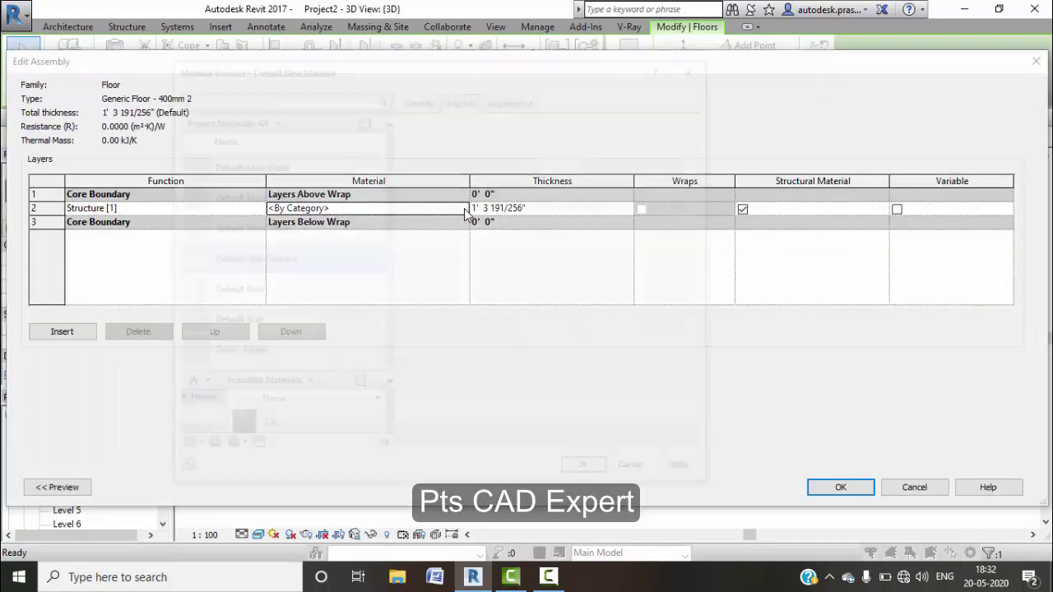
left_click(463, 209)
left_click(180, 449)
left_click(709, 396)
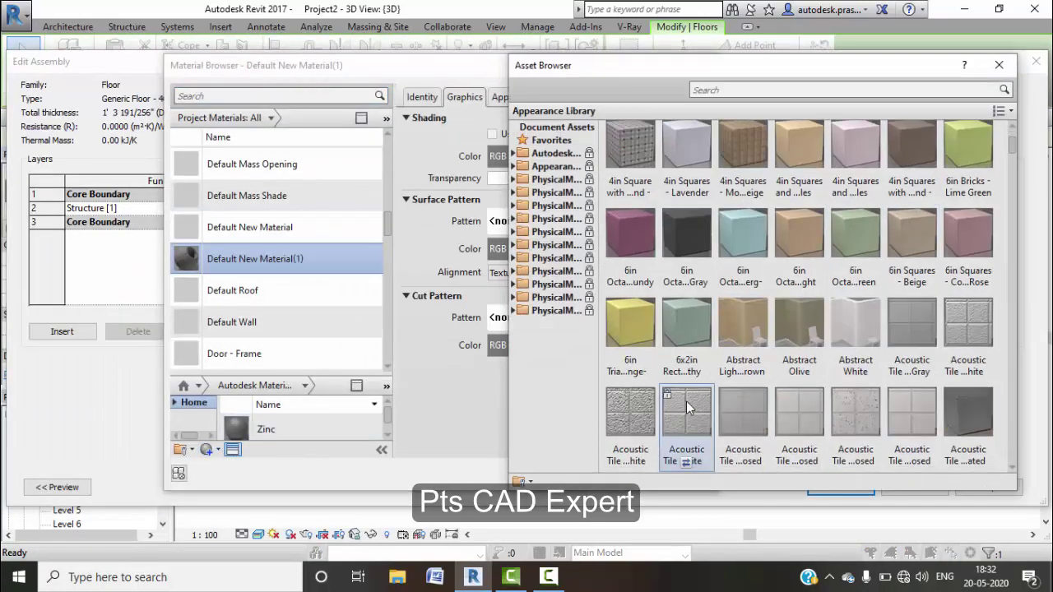
scroll(708, 399, "down", 3)
scroll(699, 395, "up", 5)
double_click(639, 436)
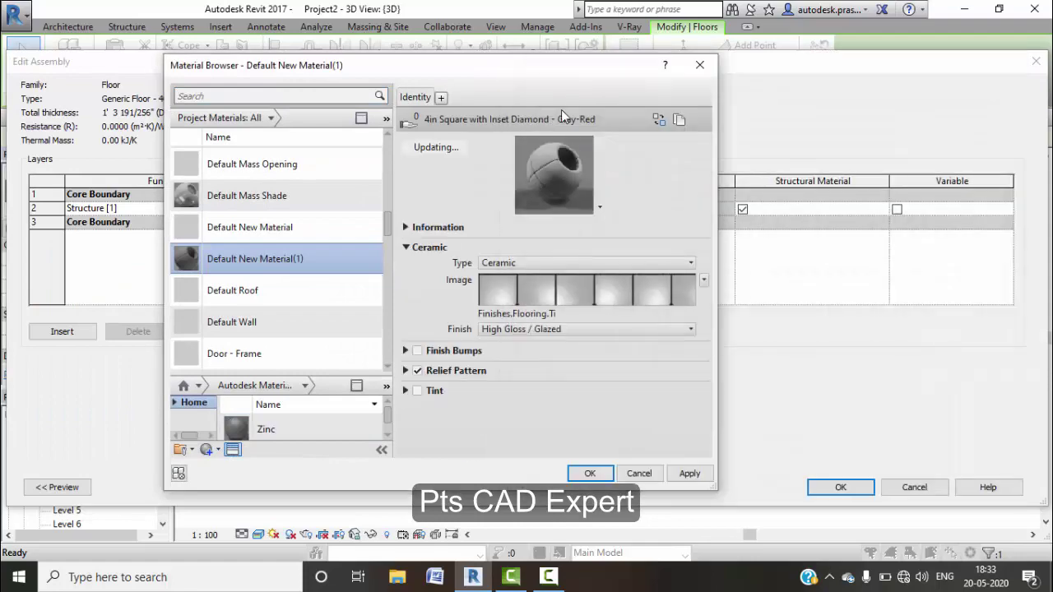
left_click(463, 96)
left_click(691, 478)
left_click(841, 487)
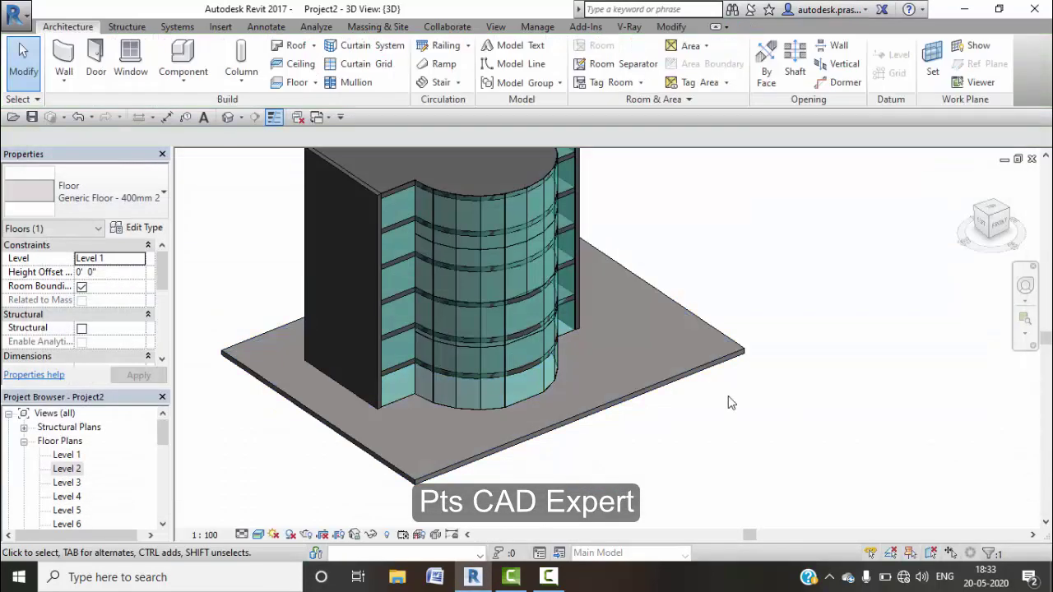
Step: Assign all the building's floors a new dark-red Beechwood structure material
scroll(728, 395, "up", 3)
scroll(465, 430, "down", 1)
left_click(398, 391)
left_click(141, 227)
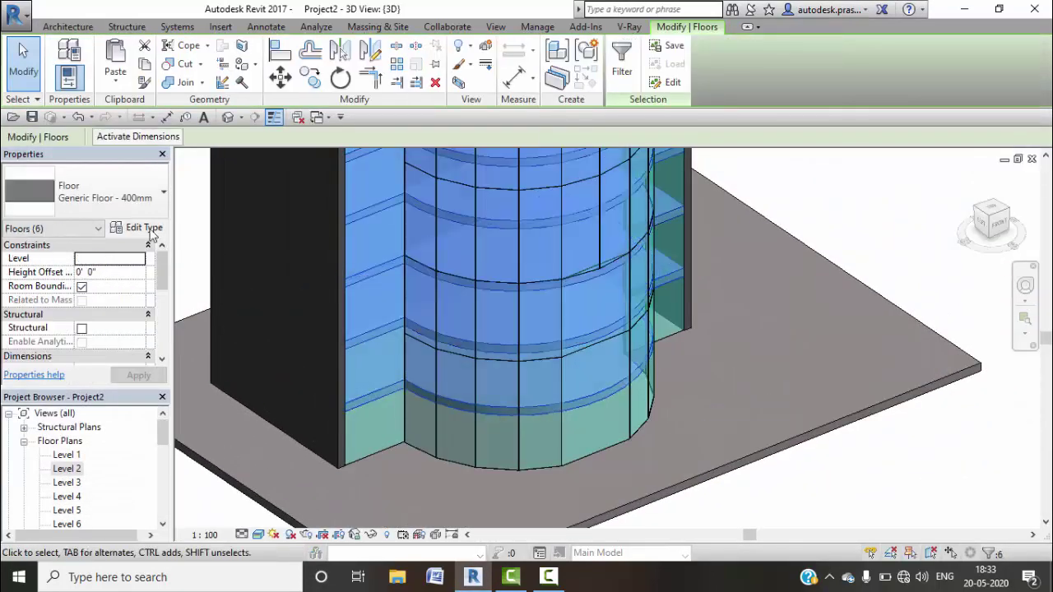
left_click(554, 263)
left_click(457, 209)
left_click(215, 450)
left_click(220, 465)
left_click(232, 449)
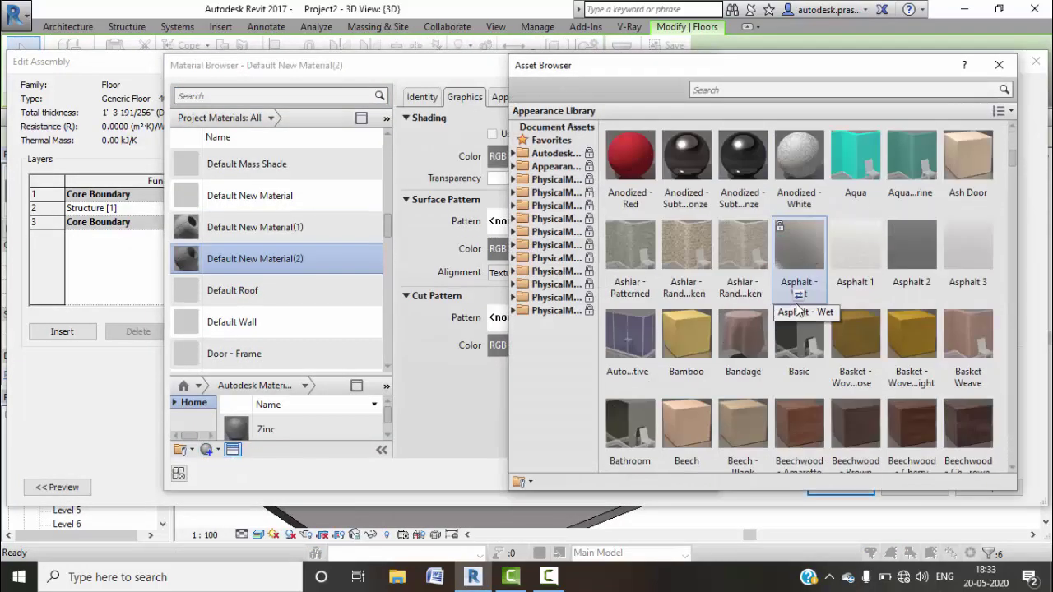
scroll(823, 329, "down", 5)
double_click(811, 247)
left_click(463, 96)
left_click(587, 480)
left_click(840, 487)
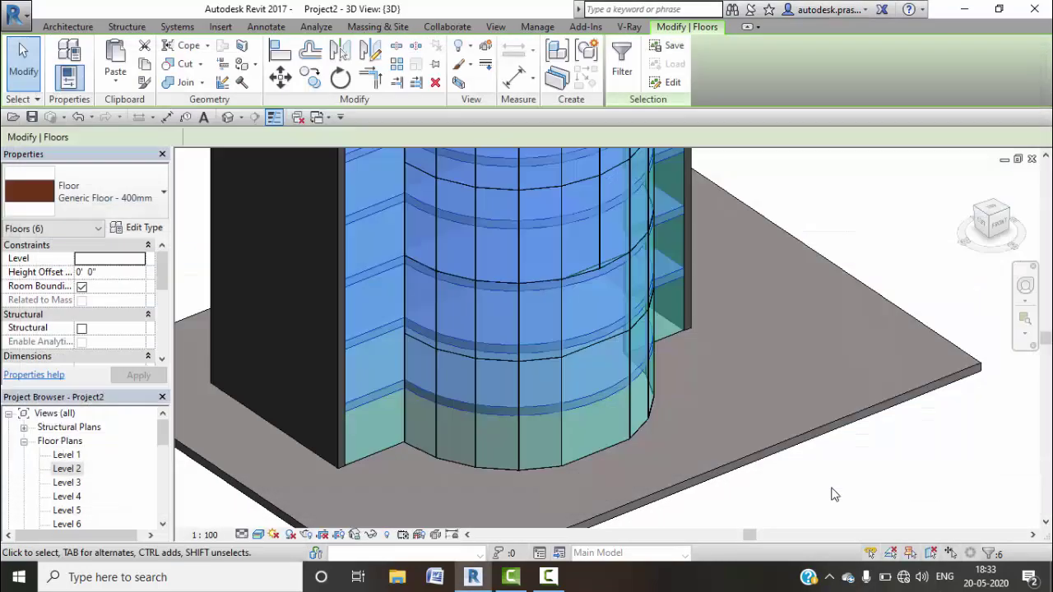
Step: Edit the Level 2 floor's boundary, reworking its curved arc edge, and finish
key("Escape")
scroll(756, 414, "down", 5)
scroll(653, 423, "up", 8)
scroll(653, 423, "down", 4)
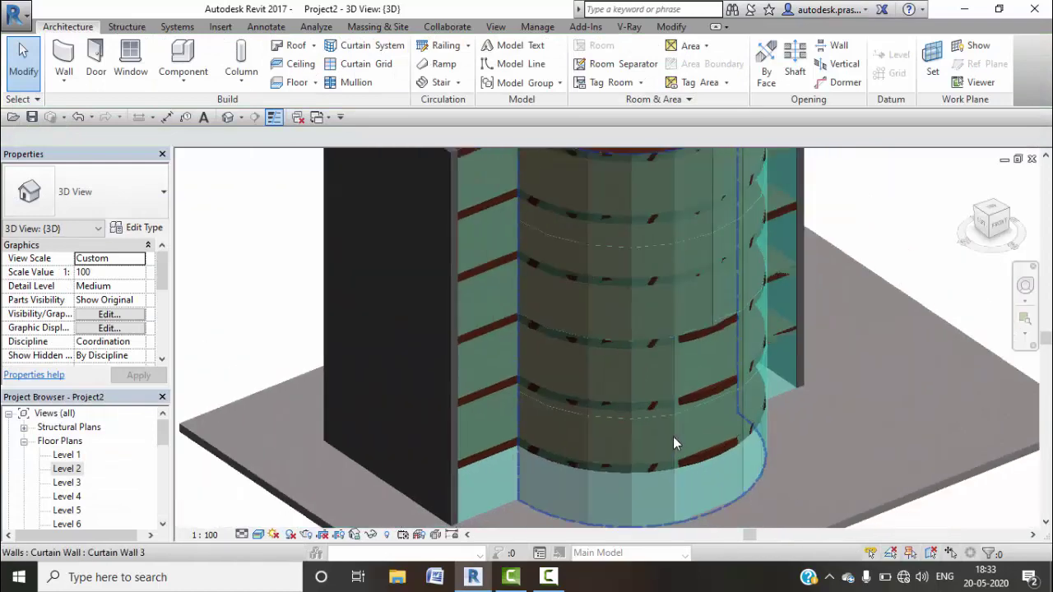
scroll(673, 436, "down", 4)
left_click(628, 426)
key("ctrl+Tab")
left_click(629, 66)
scroll(453, 469, "up", 2)
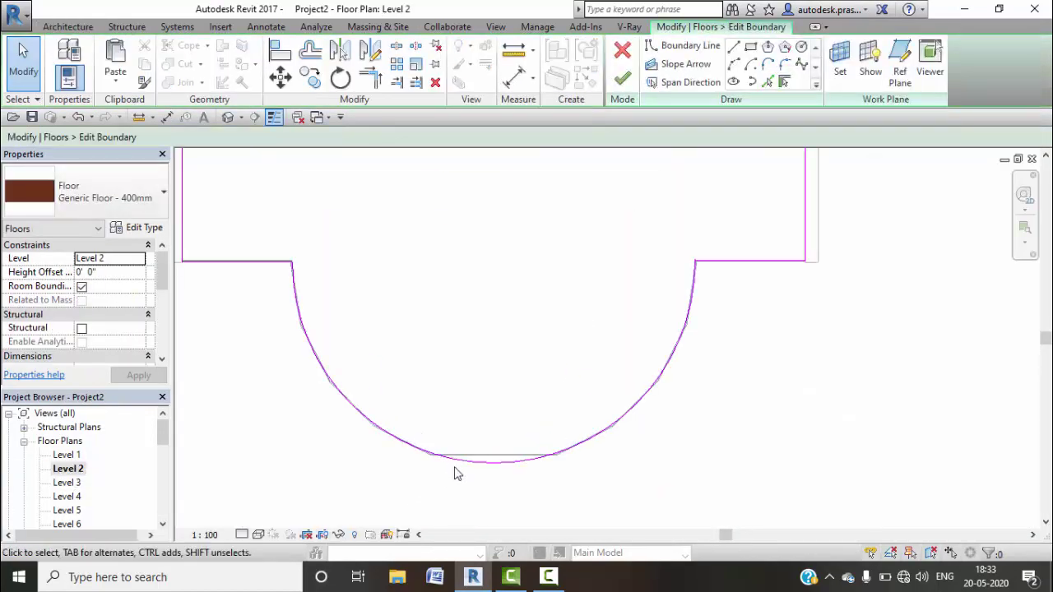
left_click(454, 466)
scroll(376, 371, "up", 2)
left_click(622, 82)
Step: Back in the 3D view, select a grid line on the curtain wall
scroll(522, 371, "down", 2)
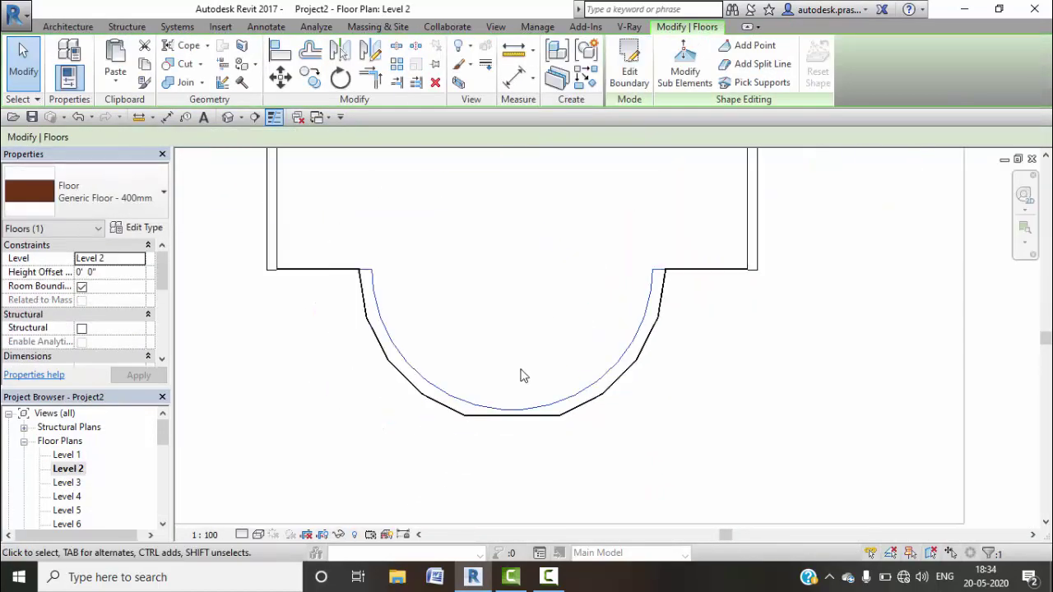
scroll(521, 371, "down", 2)
key("ctrl+Tab")
left_click(685, 415)
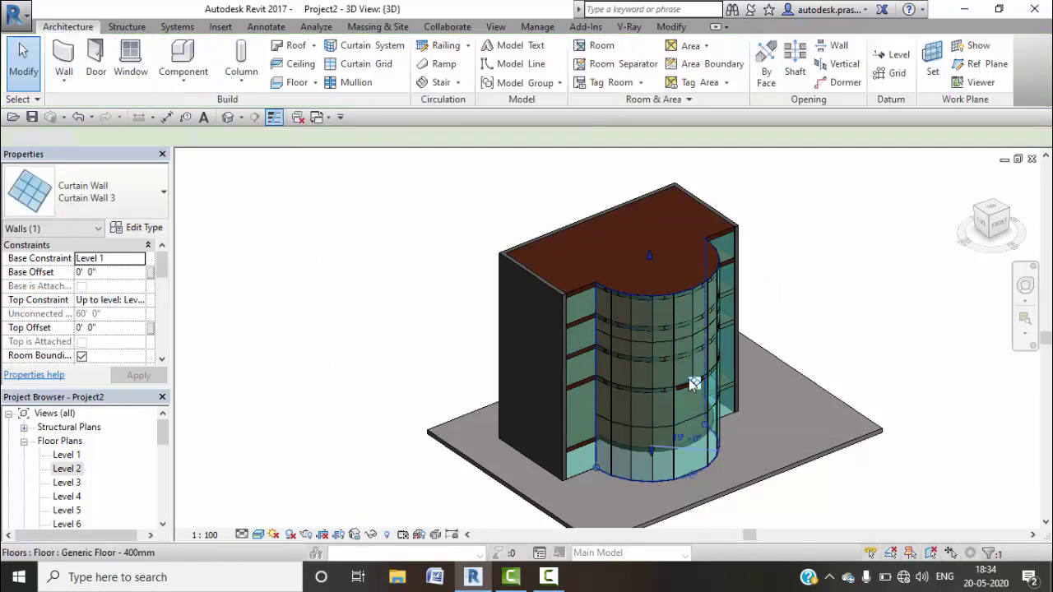
left_click(729, 387)
scroll(819, 356, "up", 3)
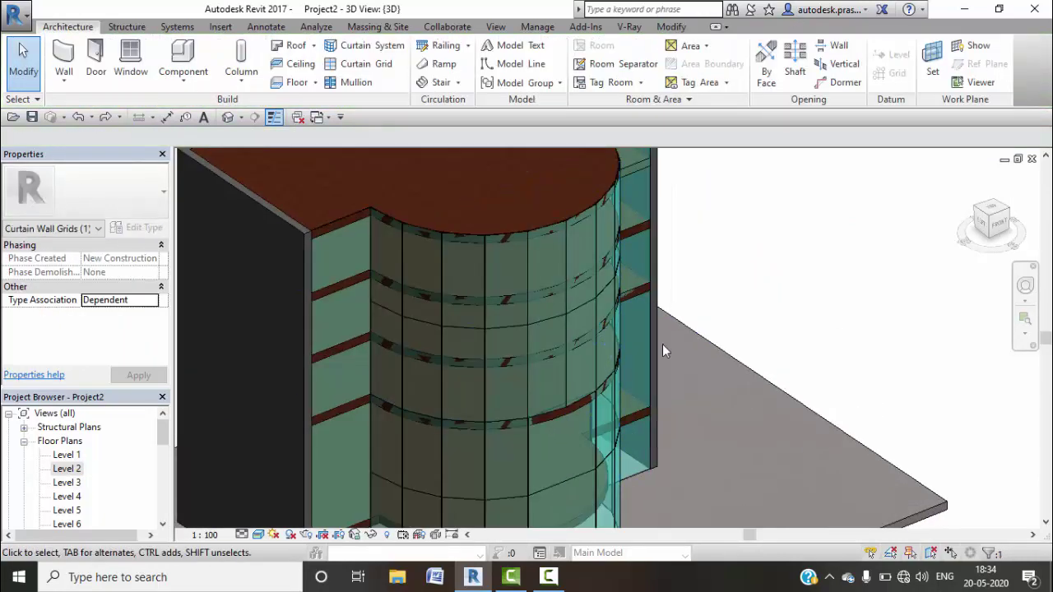
Step: Temporarily hide the curved curtain wall and select the revised floor to copy
left_click(664, 348)
key("h")
key("h")
left_click(630, 271)
key("h")
key("h")
scroll(748, 288, "down", 3)
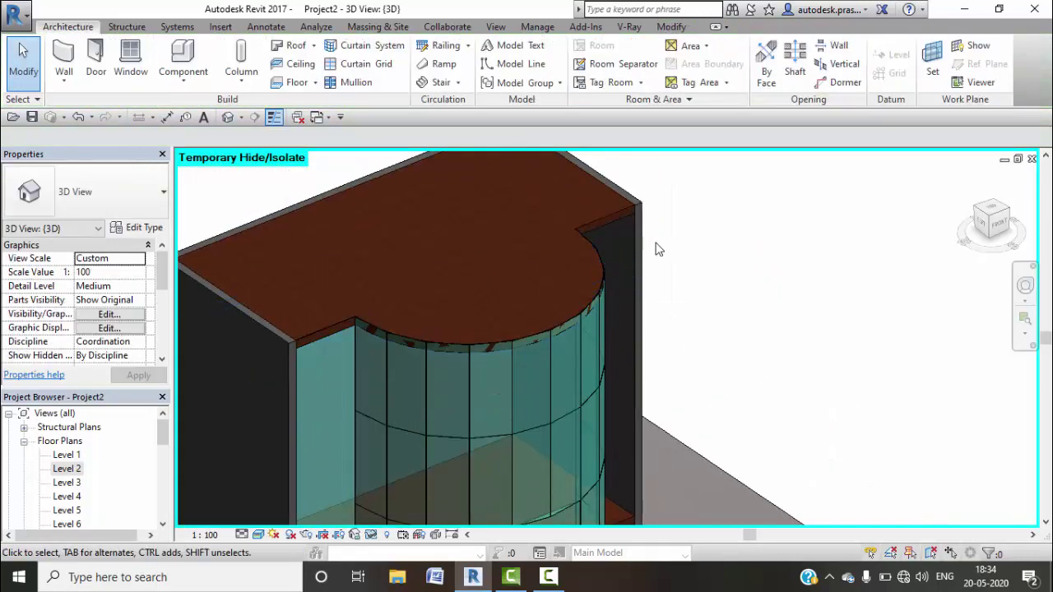
left_click(666, 239)
left_click(721, 277)
scroll(721, 277, "down", 2)
left_click(601, 354)
Step: Paste the floor aligned to the selected range of levels, then restore the hidden elements
left_click(115, 78)
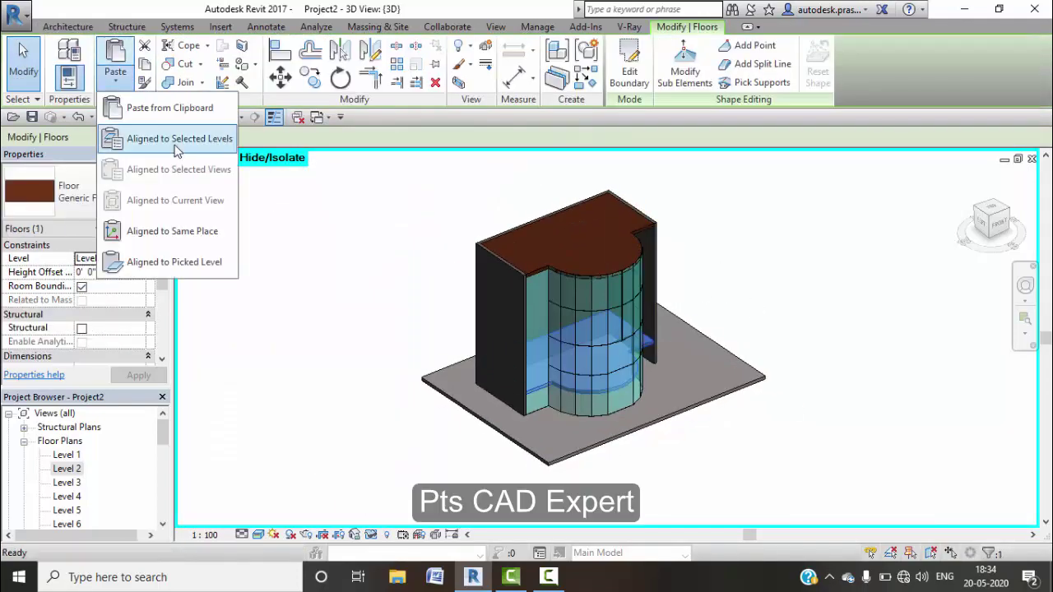
left_click(164, 138)
left_click_drag(448, 197, 449, 242)
left_click(522, 390)
key("h")
key("r")
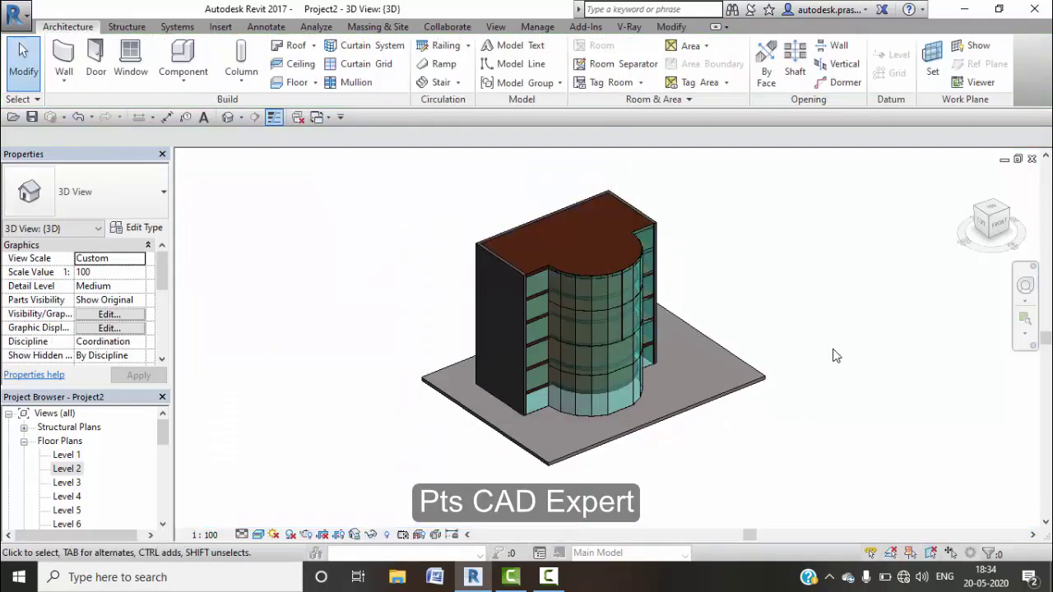
Step: Orbit the building to check the floors and inspect a curtain panel's type, leaving it unchanged
mouse_move(834, 357)
middle_mouse_down("shift")
mouse_move(650, 348)
mouse_move(916, 423)
middle_mouse_up("shift")
scroll(582, 290, "up", 5)
middle_click_drag(583, 284, 627, 371)
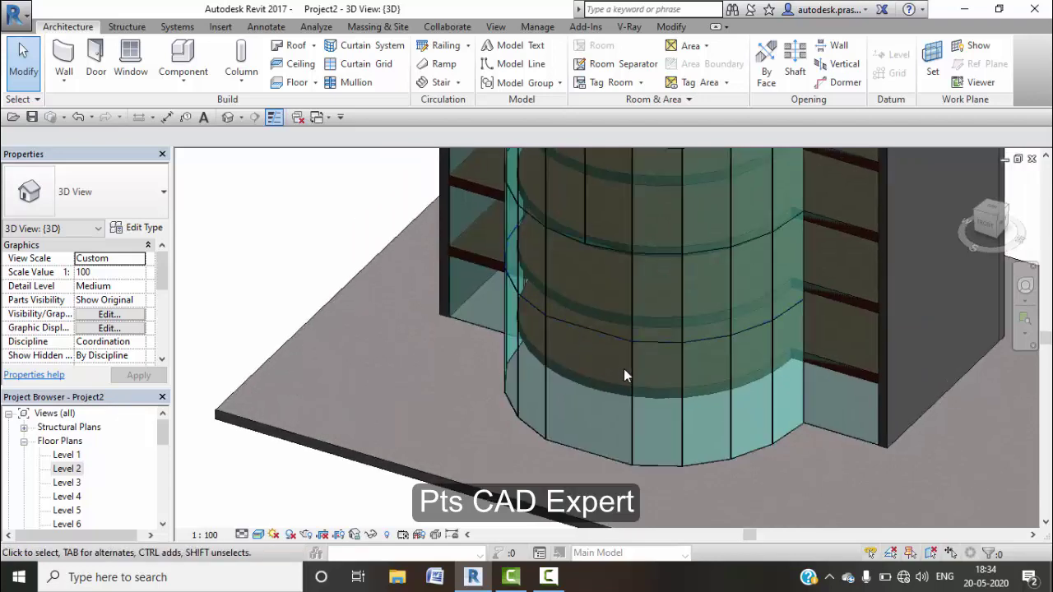
left_click(628, 373)
left_click(82, 190)
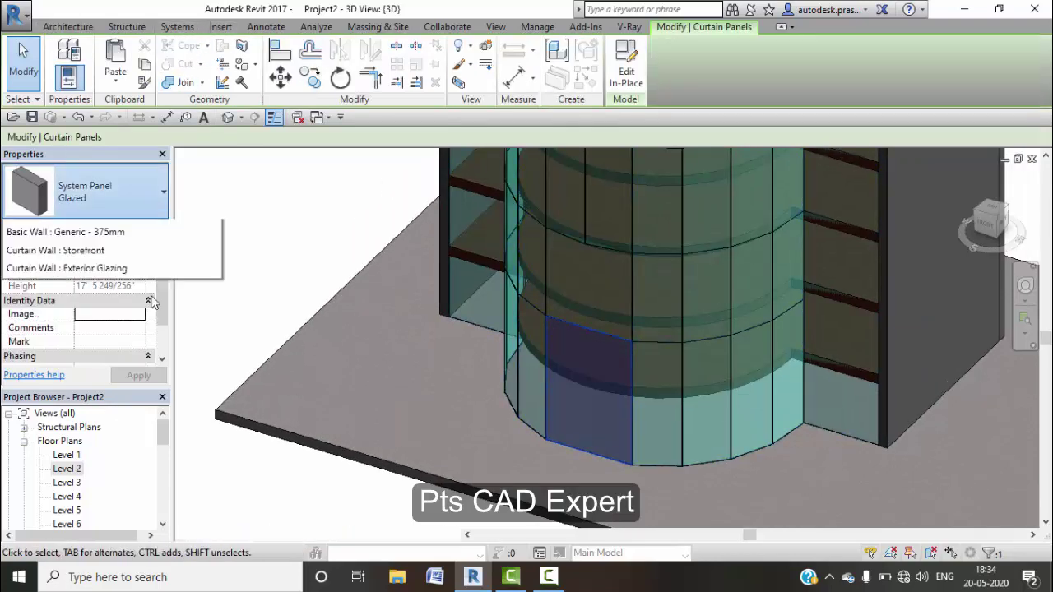
left_click(127, 400)
key("Escape")
Step: Open the Site floor plan from the Project Browser
scroll(332, 348, "down", 5)
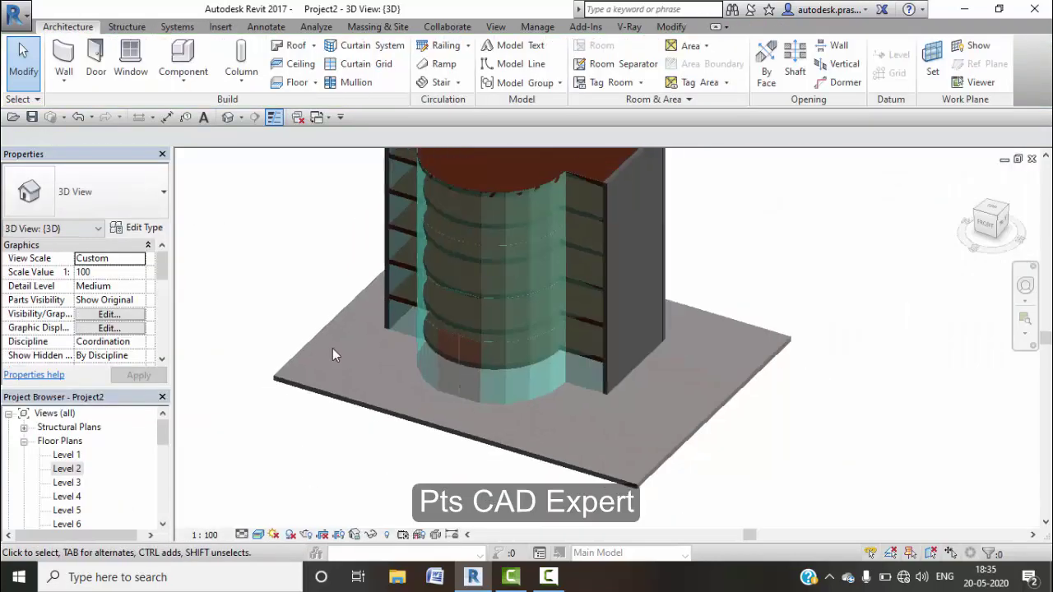
scroll(66, 494, "down", 2)
double_click(61, 468)
Step: Create a toposurface surrounding the building from the Massing & Site tools
left_click(383, 29)
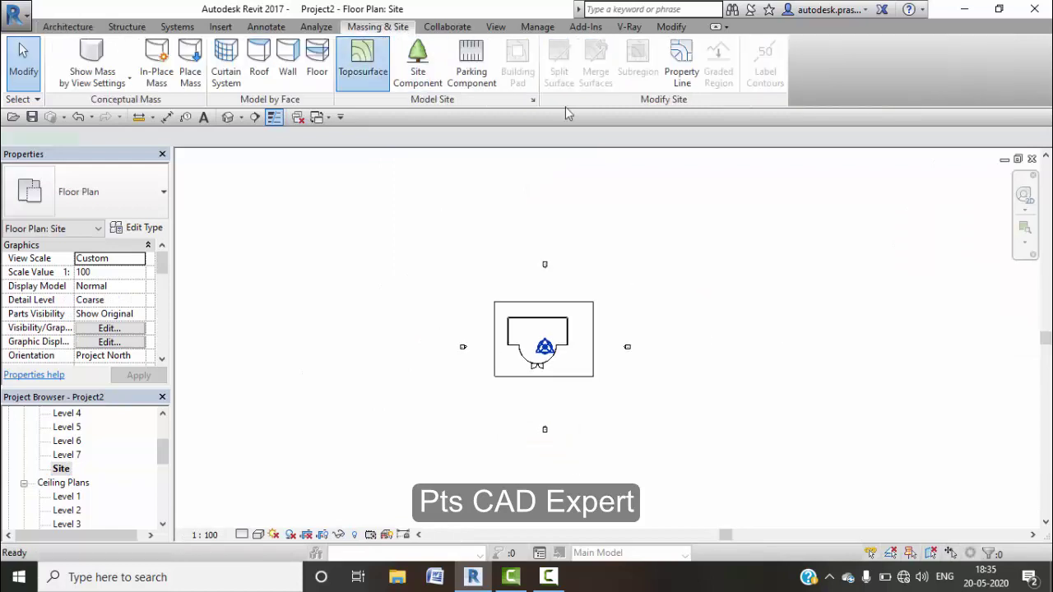
left_click(362, 60)
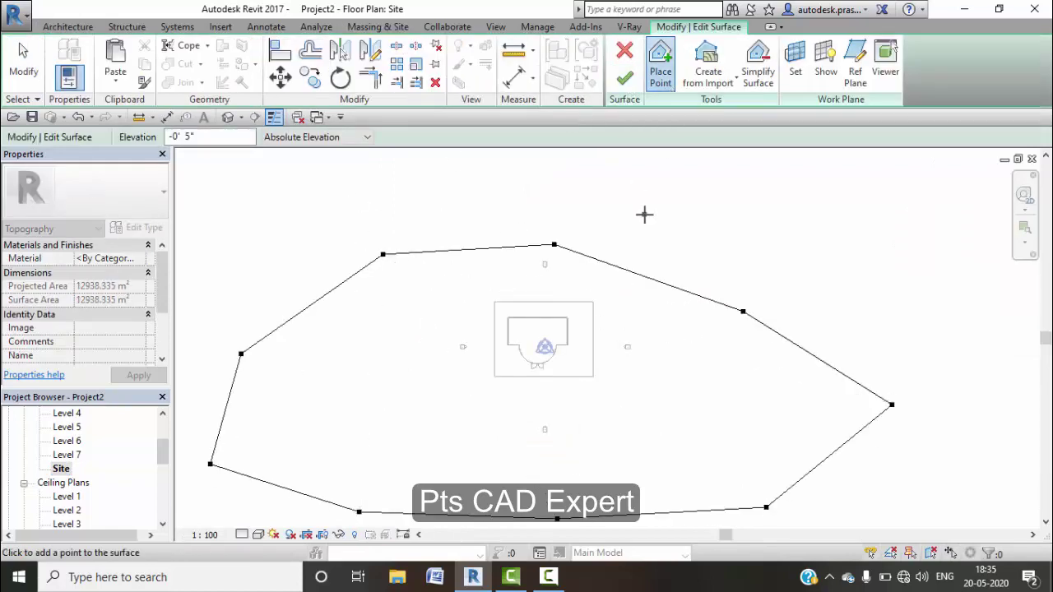
left_click(624, 77)
Step: Give the toposurface a new material with the 'grass' appearance, then reopen the Site plan
left_click(141, 258)
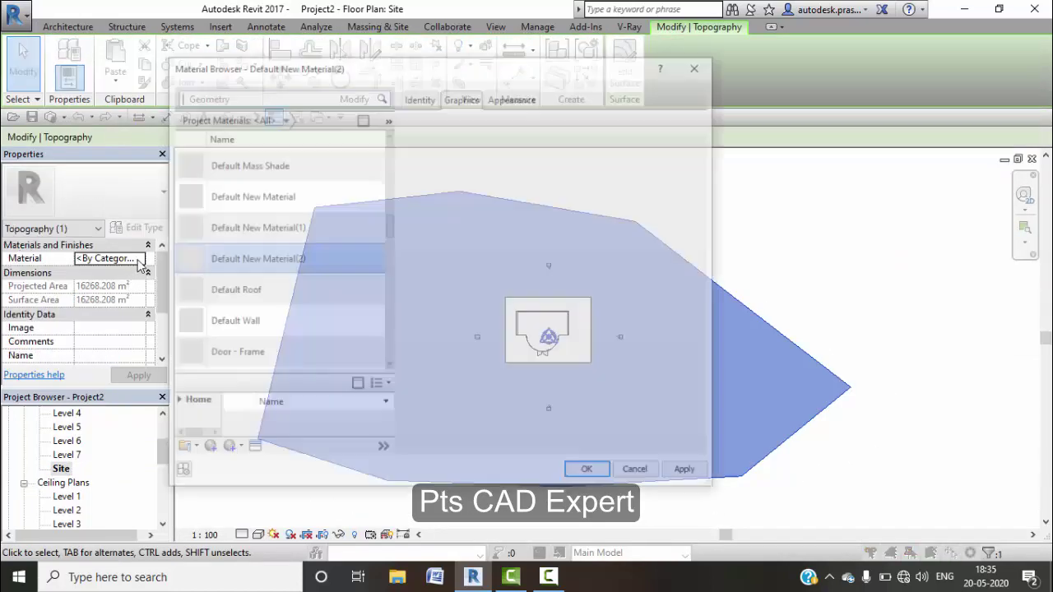
left_click(232, 449)
left_click(700, 88)
type("grass")
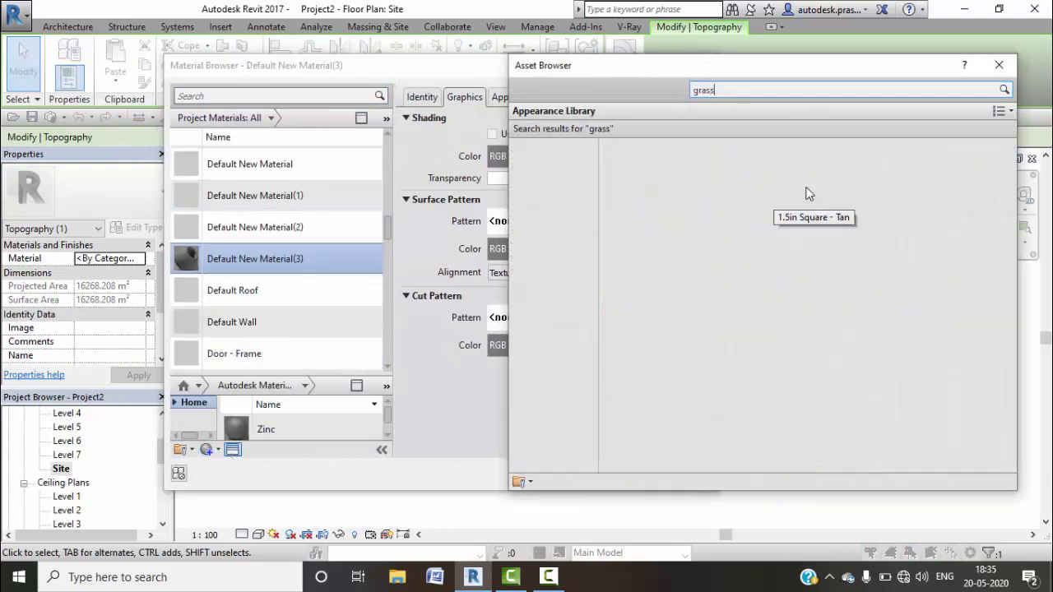
left_click(798, 224)
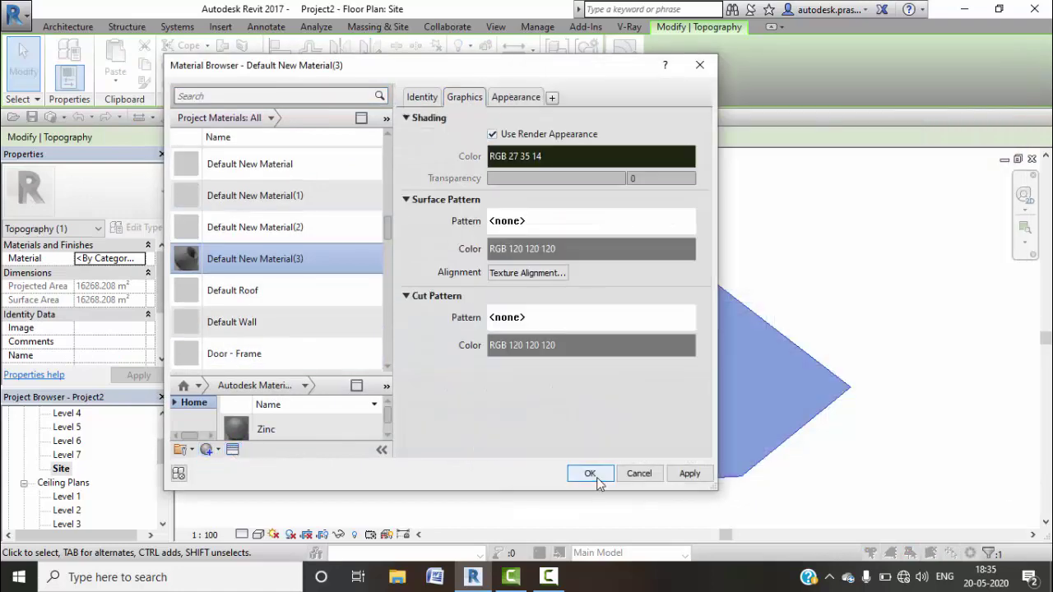
left_click(589, 473)
scroll(582, 413, "down", 5)
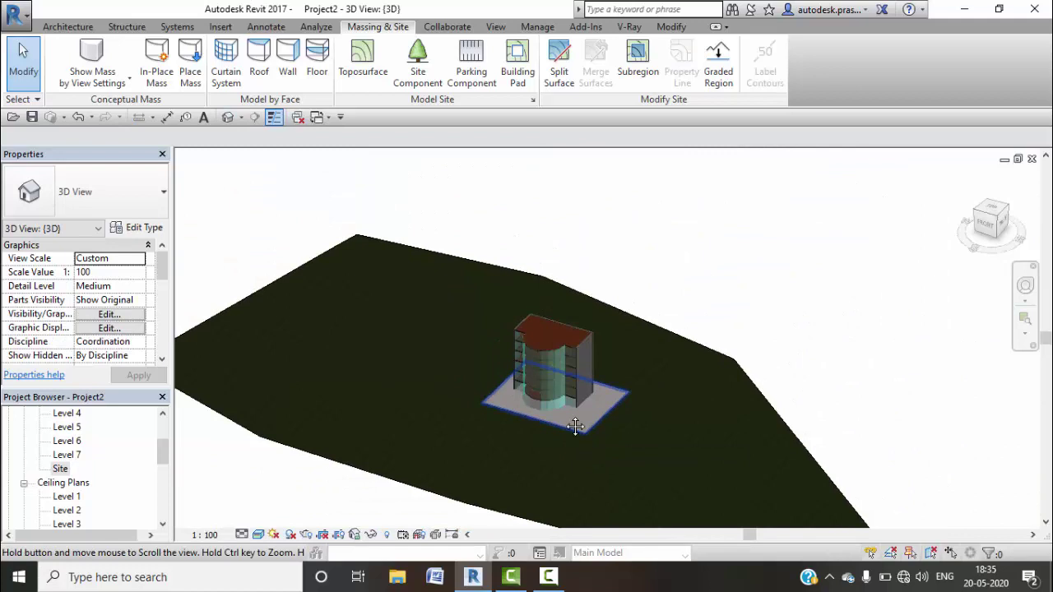
double_click(60, 468)
Step: Sketch a long thin rectangular road subregion across the site and finish it
left_click(637, 61)
scroll(523, 374, "down", 1)
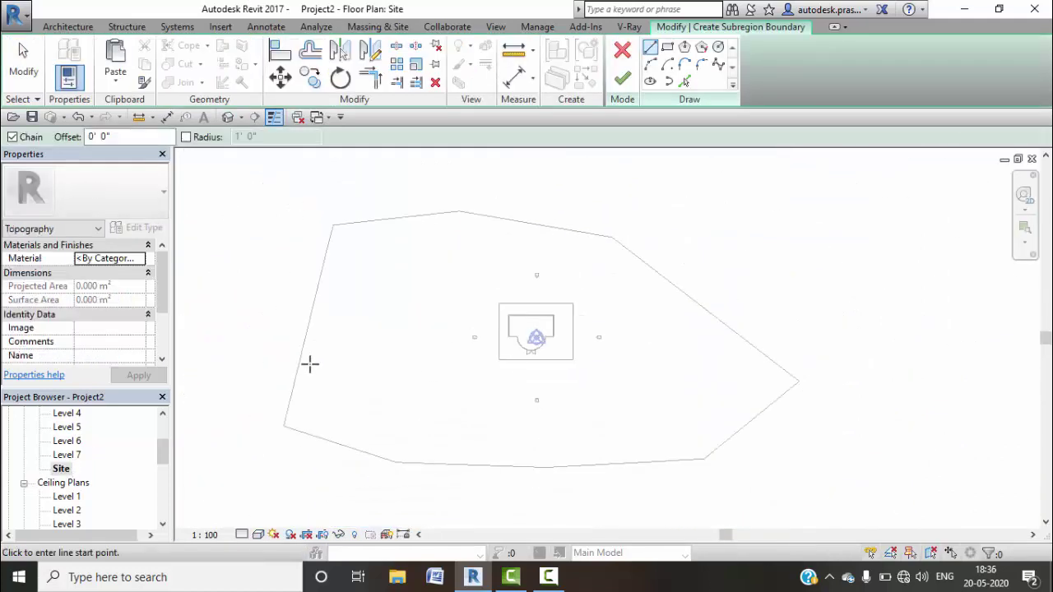
left_click(667, 47)
left_click(305, 364)
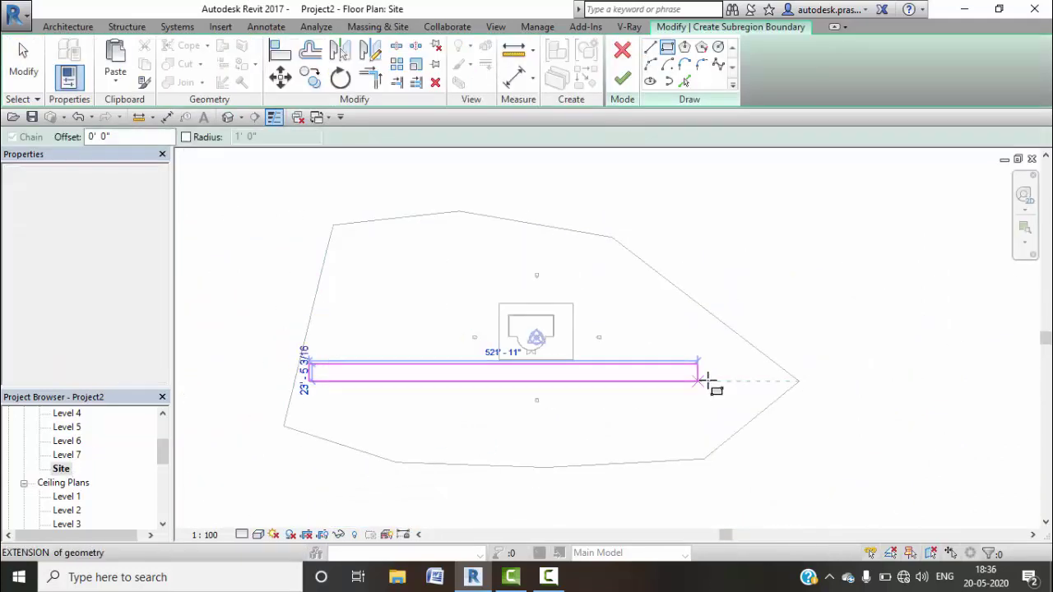
left_click(768, 372)
scroll(559, 337, "up", 2)
left_click(622, 79)
scroll(521, 318, "down", 1)
scroll(522, 317, "up", 3)
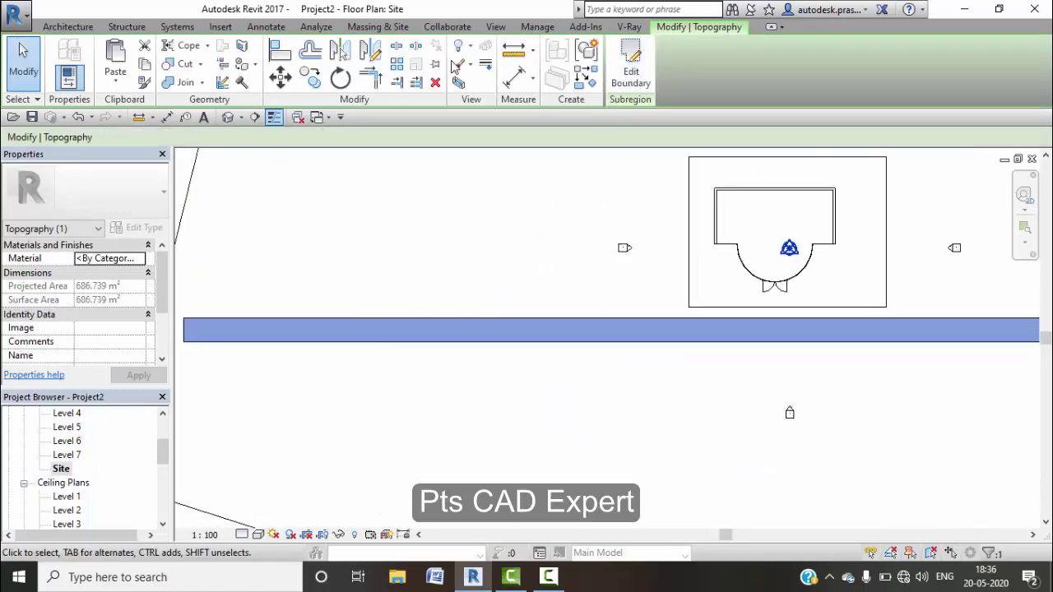
Step: Start a new subregion with a stripe rectangle and copy it further along the road
left_click(377, 27)
left_click(634, 53)
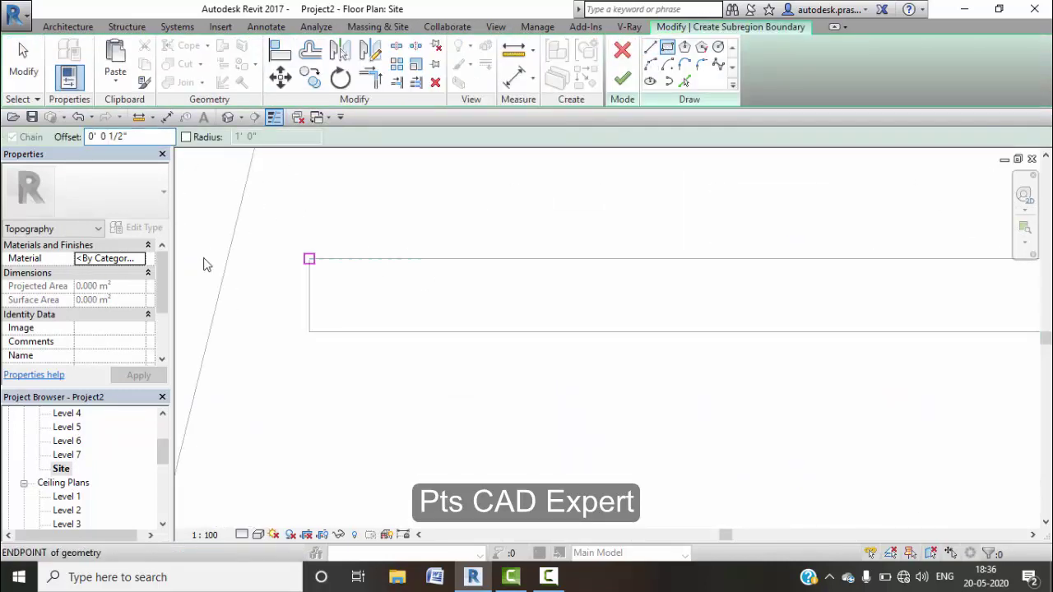
left_click(448, 301)
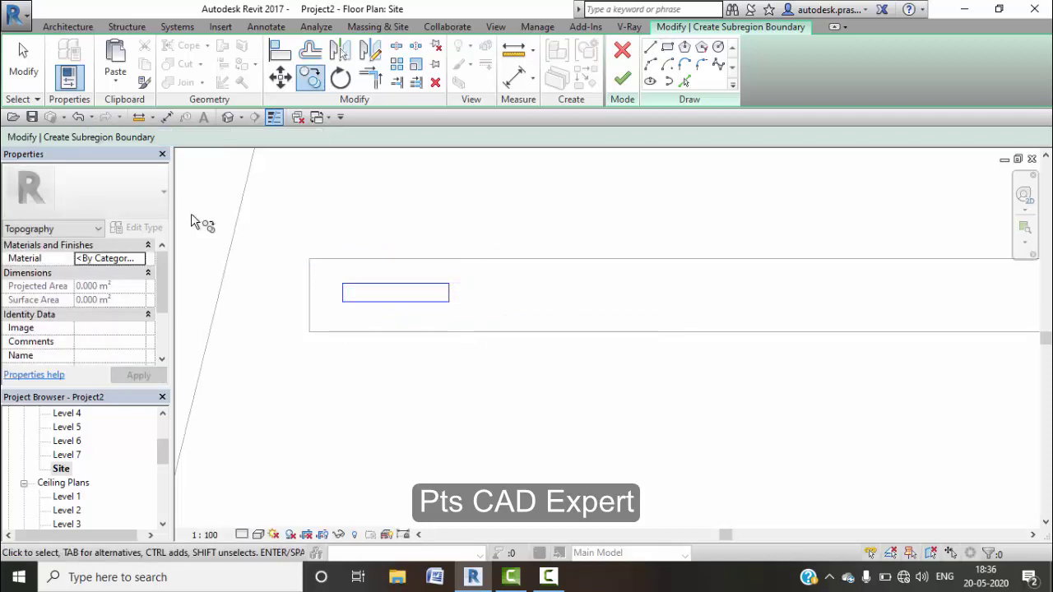
key("c")
key("o")
left_click(555, 293)
scroll(768, 306, "down", 1)
middle_click_drag(768, 305, 369, 273)
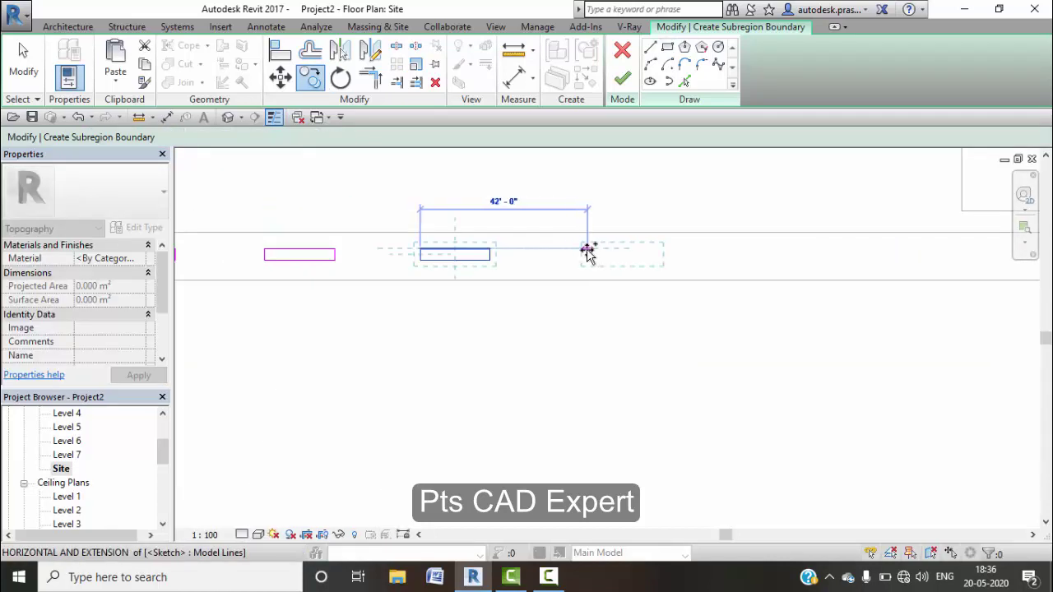
scroll(916, 263, "down", 2)
scroll(641, 277, "up", 2)
mouse_move(642, 277)
middle_mouse_down()
mouse_move(665, 289)
mouse_move(780, 279)
mouse_move(625, 284)
middle_mouse_up()
left_click(686, 223)
Step: Assign Gypsum Wall Board to the stripe subregion and finish it
left_click(107, 258)
left_click(148, 258)
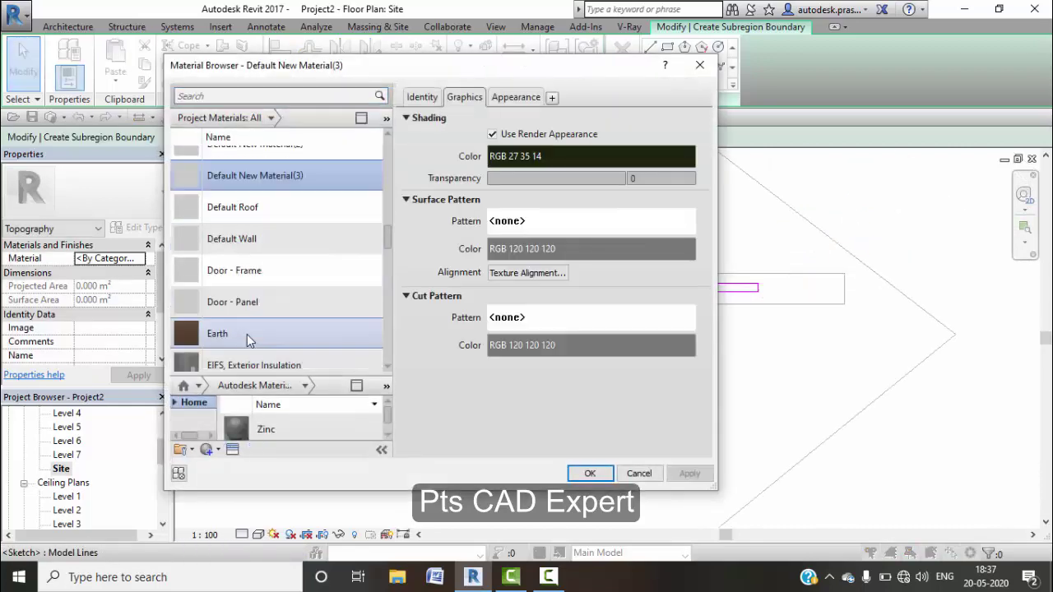
left_click(235, 292)
left_click(706, 544)
left_click(626, 85)
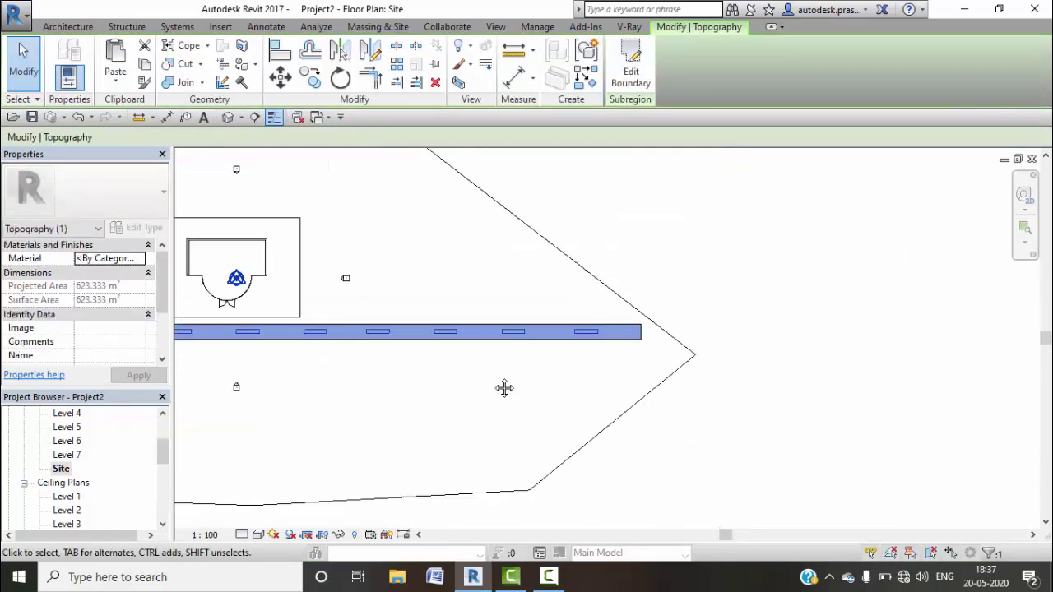
Step: Give the road subregion a new material coloured black
left_click(107, 258)
left_click(148, 258)
left_click(252, 449)
left_click(180, 449)
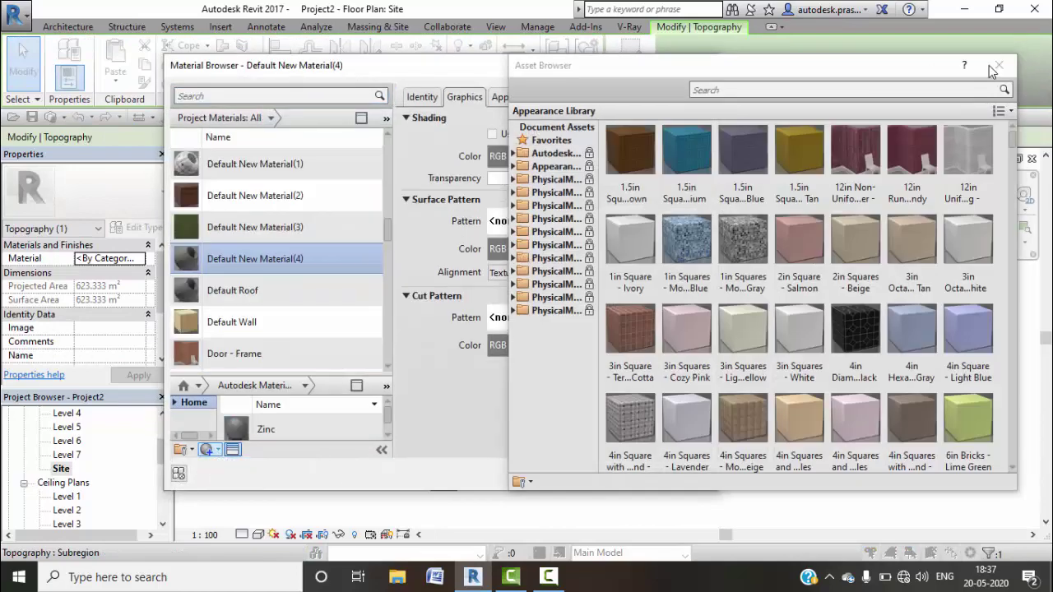
left_click(516, 97)
left_click(654, 264)
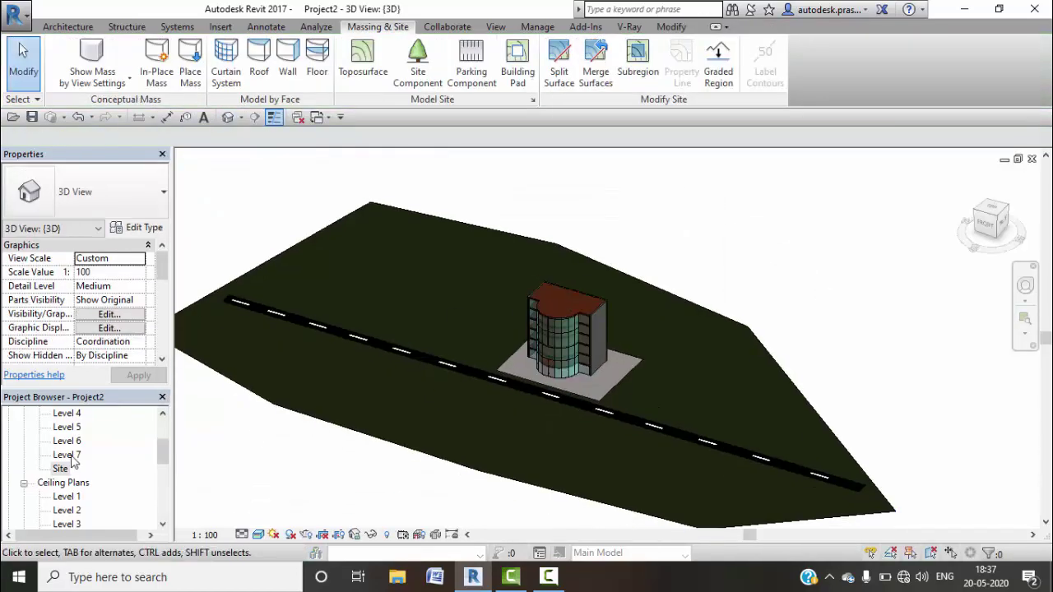
double_click(61, 468)
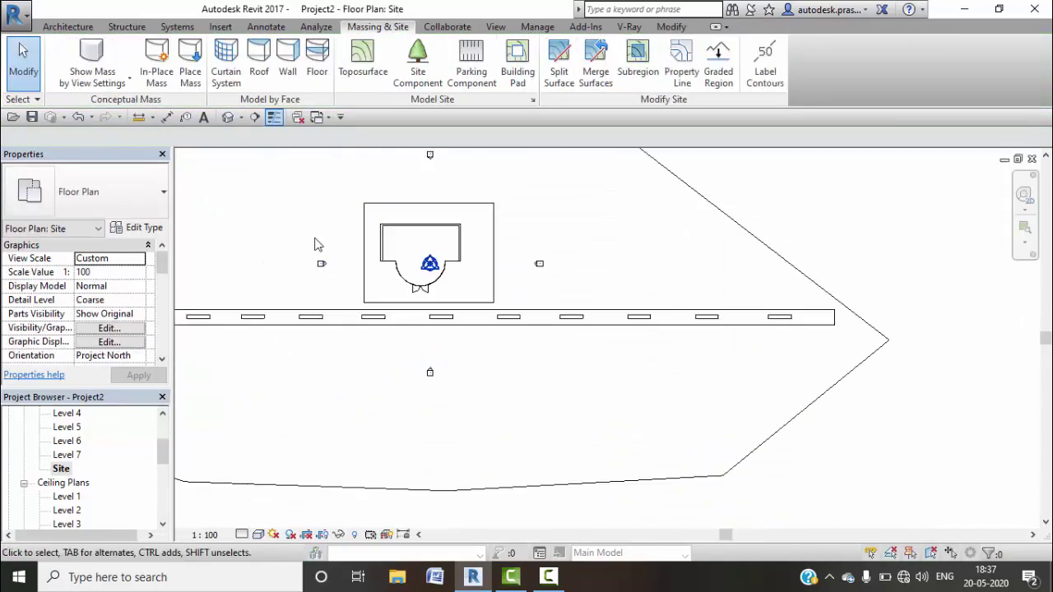
left_click(220, 26)
Step: Load the M_RPC Plant - Tropical family from E:\Revit Installation Content\rac2014 lib\Planting
left_click(494, 61)
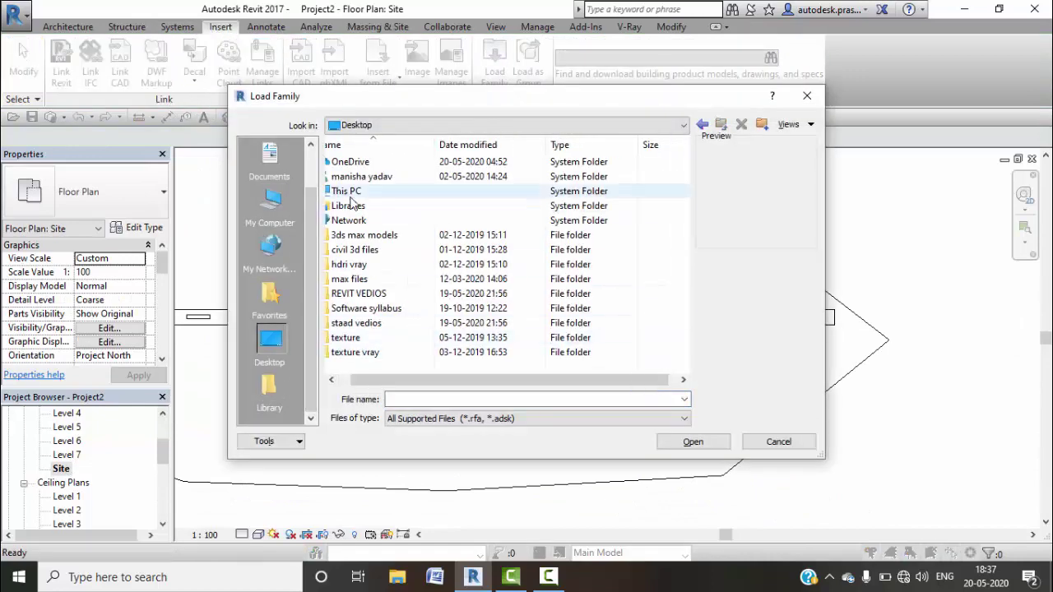
double_click(360, 191)
double_click(379, 205)
scroll(465, 206, "down", 4)
double_click(465, 206)
double_click(465, 205)
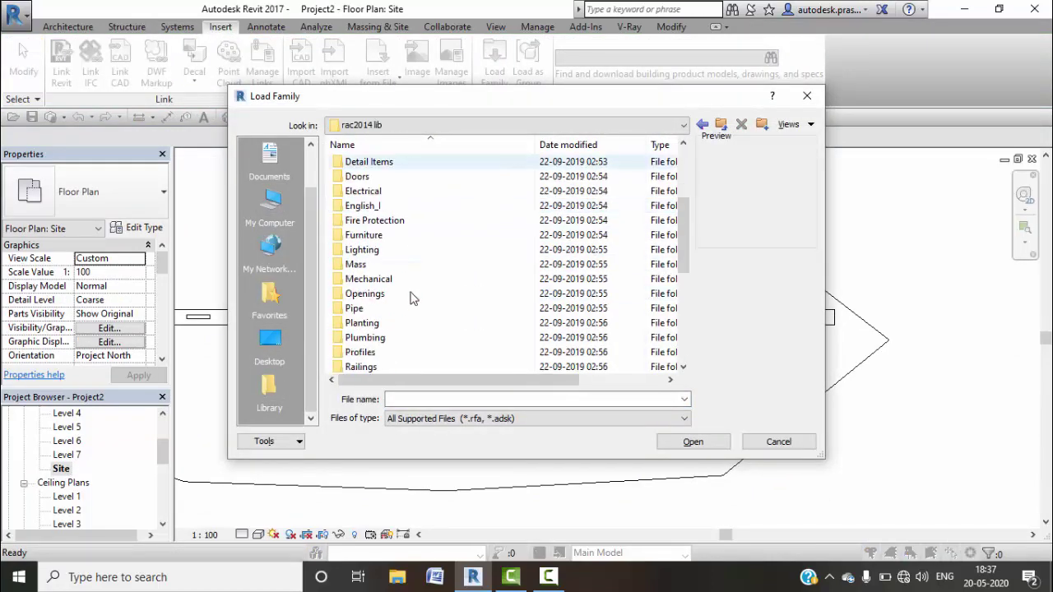
double_click(371, 322)
left_click(387, 162)
left_click(682, 442)
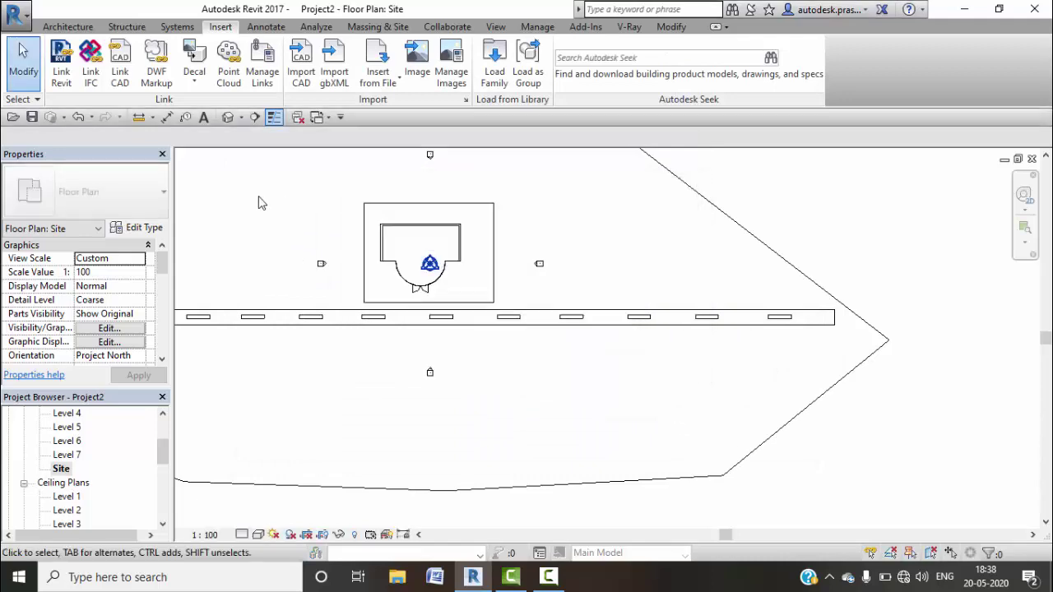
Step: Load the M_RPC Shrub family from the same Planting folder
left_click(495, 62)
double_click(378, 354)
double_click(371, 364)
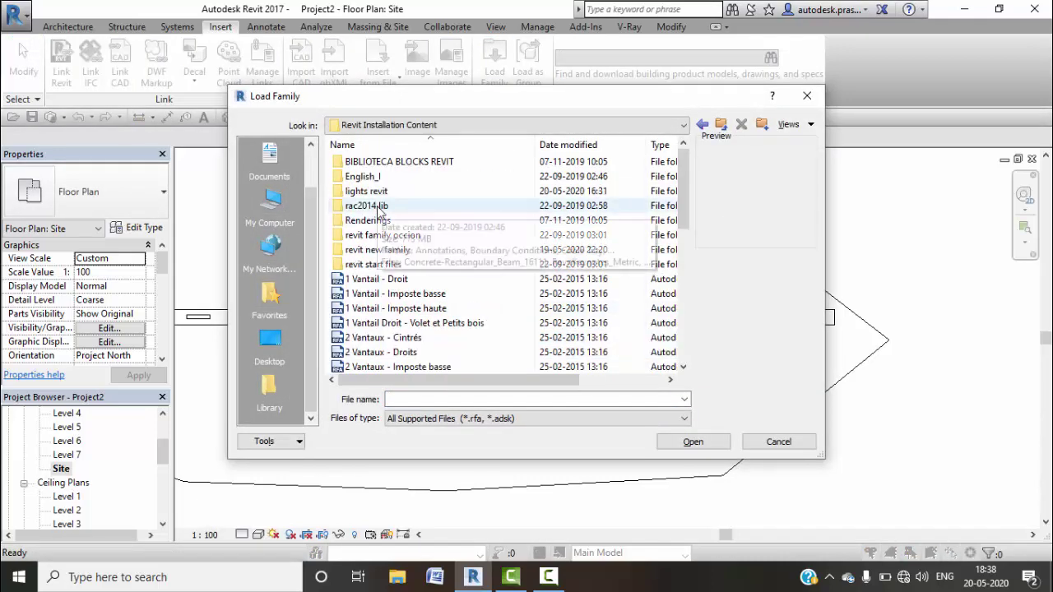
double_click(362, 209)
double_click(366, 368)
left_click(388, 171)
left_click(693, 441)
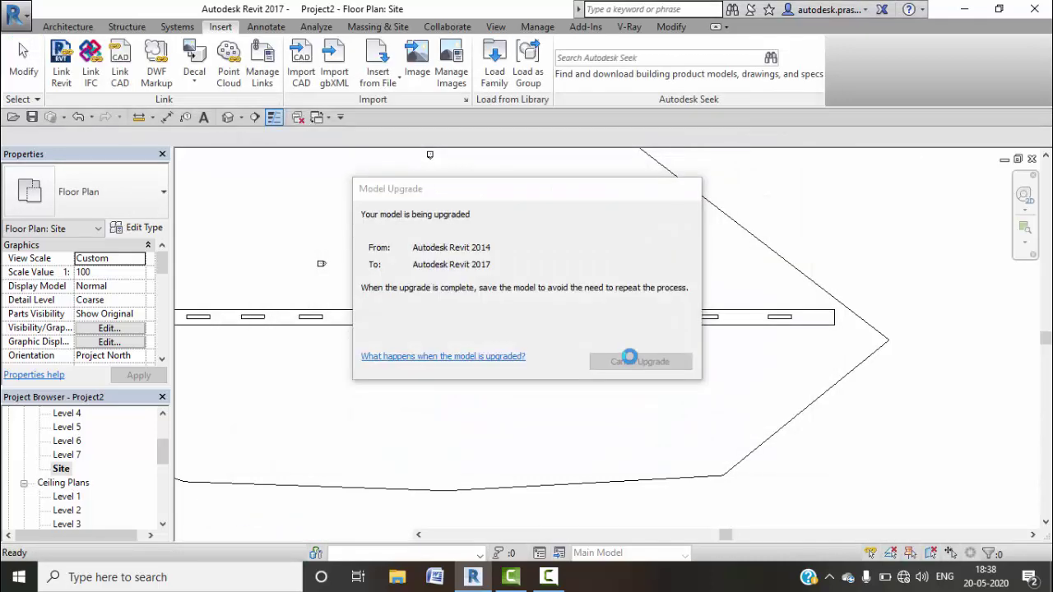
left_click(68, 26)
Step: Place a row of Fountain Grass - 1.0 Meters shrubs along the left front edge of the building pad
left_click(183, 82)
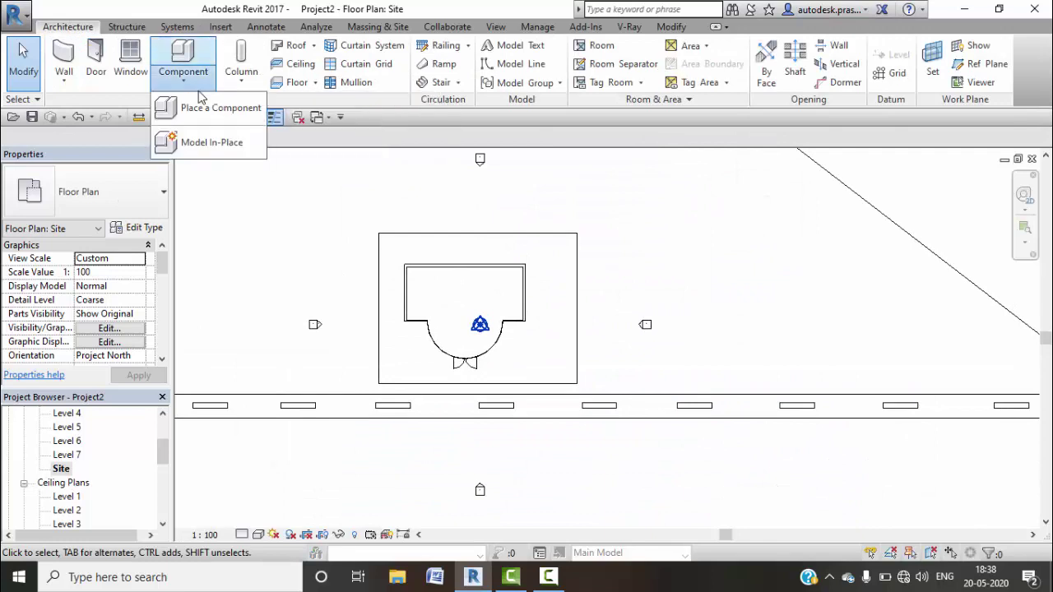
left_click(216, 107)
scroll(407, 395, "up", 3)
left_click(124, 191)
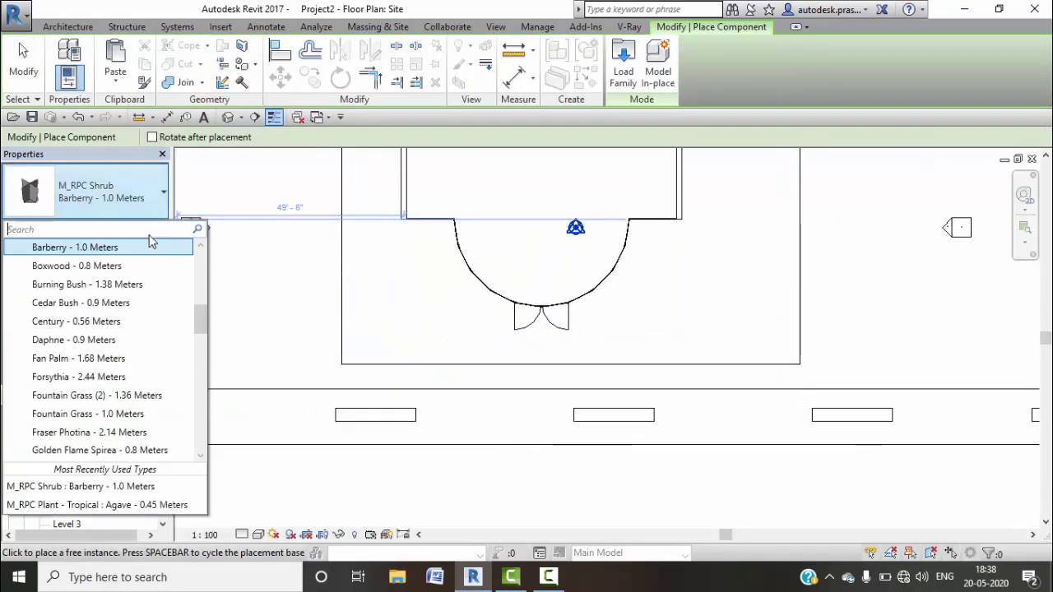
left_click(86, 414)
scroll(458, 357, "up", 2)
left_click(438, 367)
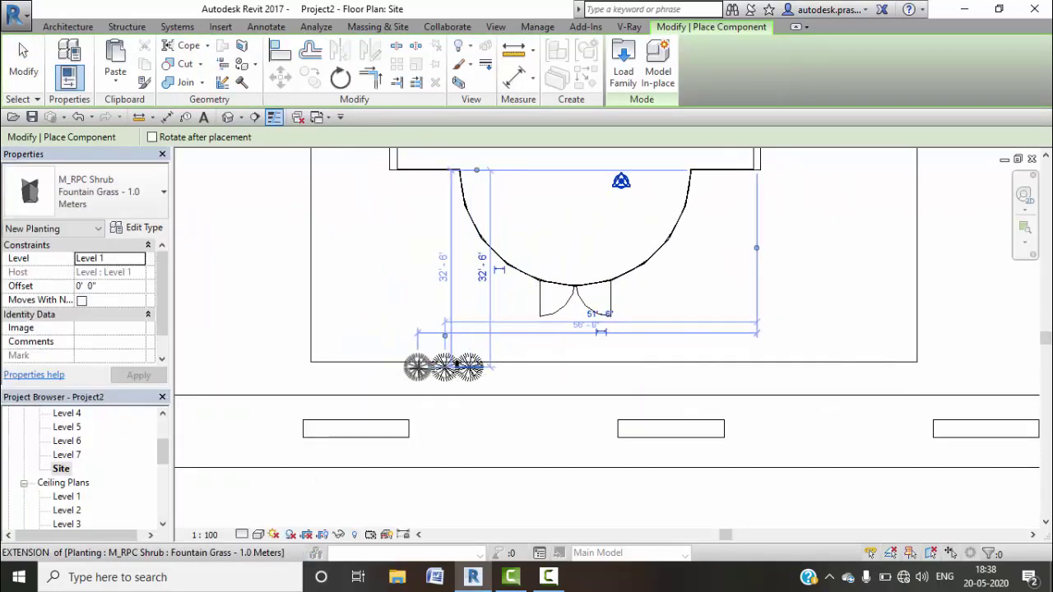
left_click(397, 367)
left_click(372, 366)
left_click(350, 367)
left_click(325, 367)
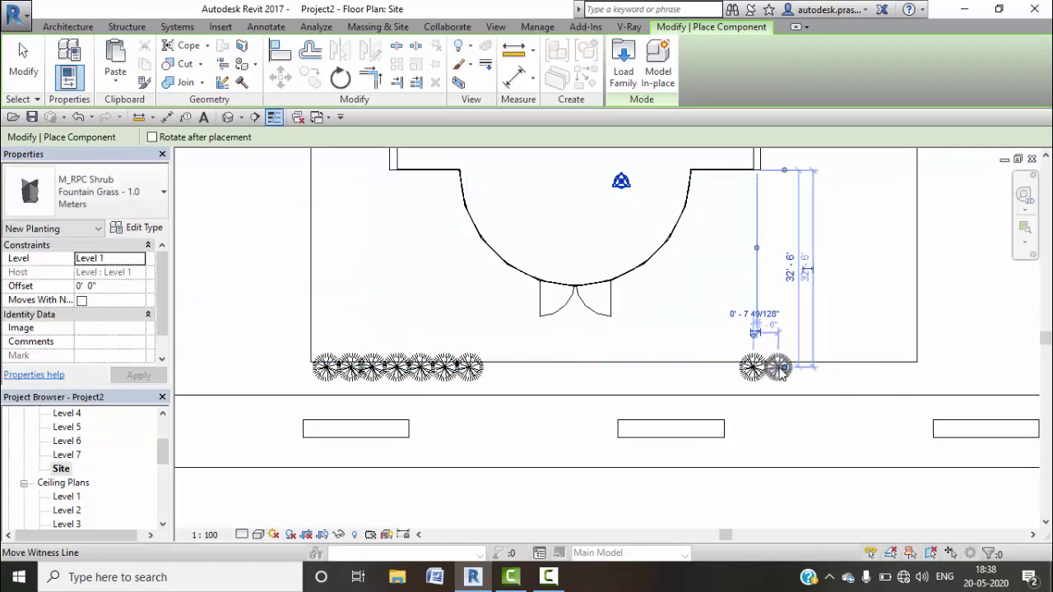
Step: Add four more Fountain Grass shrubs along the right part of the front edge
left_click(866, 367)
left_click(905, 368)
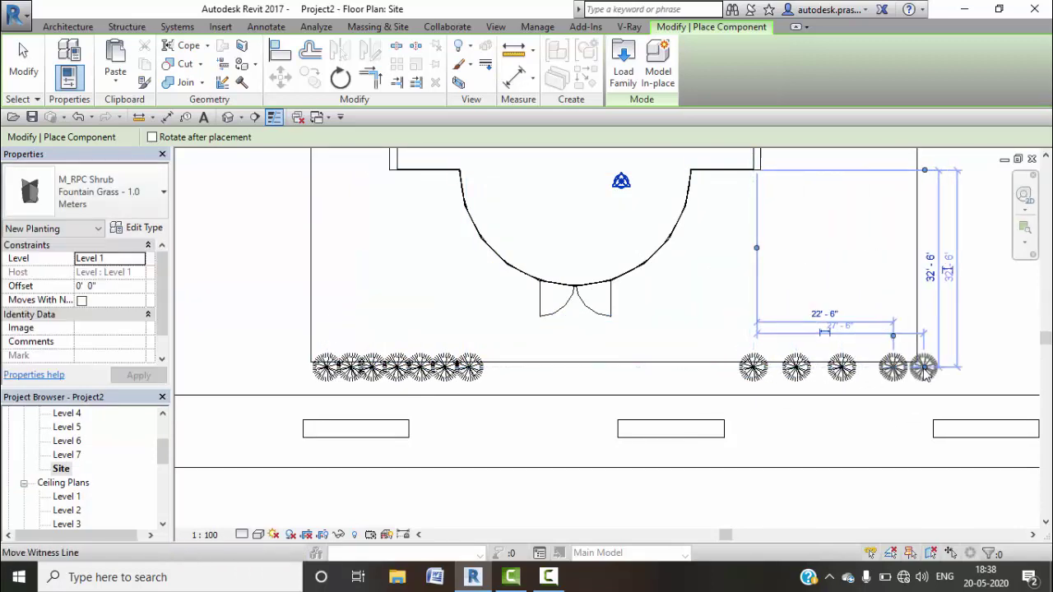
left_click(884, 368)
left_click(817, 368)
Step: Scatter trees around the site: Comman Apple 6.0 m, Kousa Dogwood 3.0 m and Shumard Oak 9.1 m
left_click(107, 191)
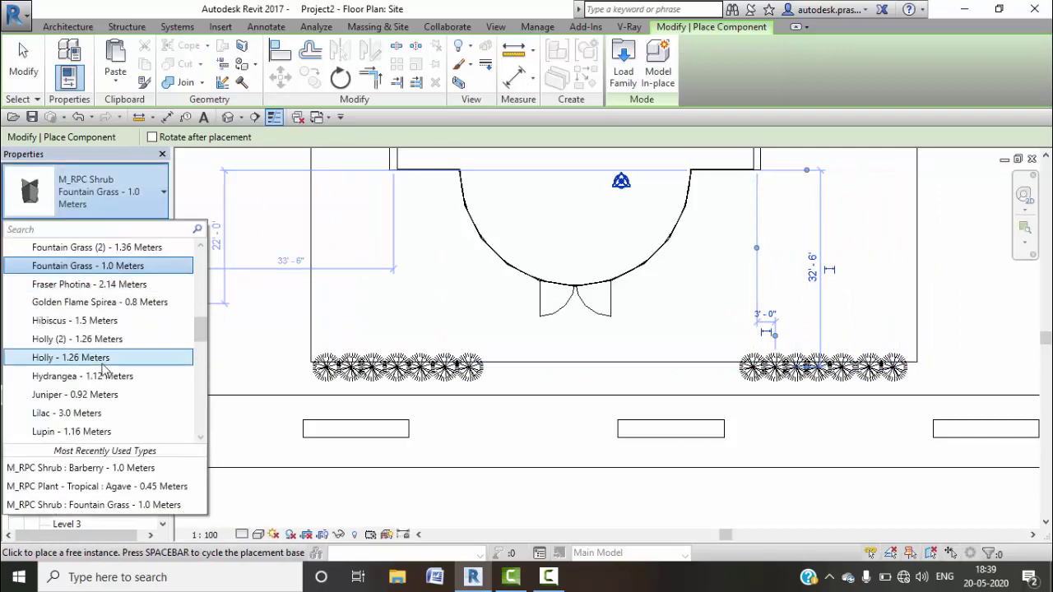
scroll(66, 329, "down", 5)
scroll(66, 329, "down", 1)
left_click(49, 278)
scroll(427, 277, "down", 2)
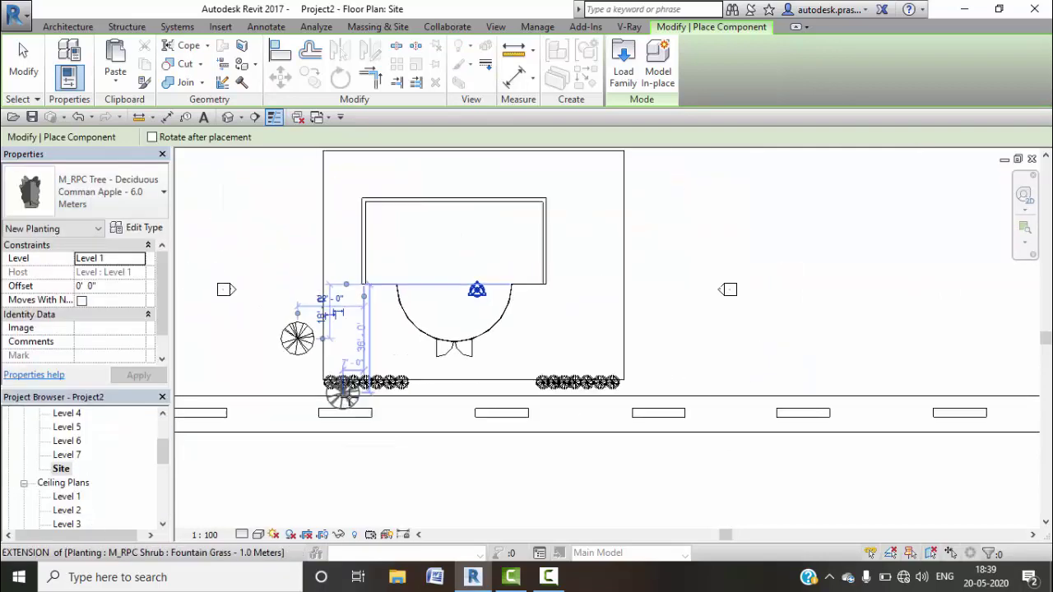
scroll(427, 277, "down", 1)
scroll(906, 254, "down", 1)
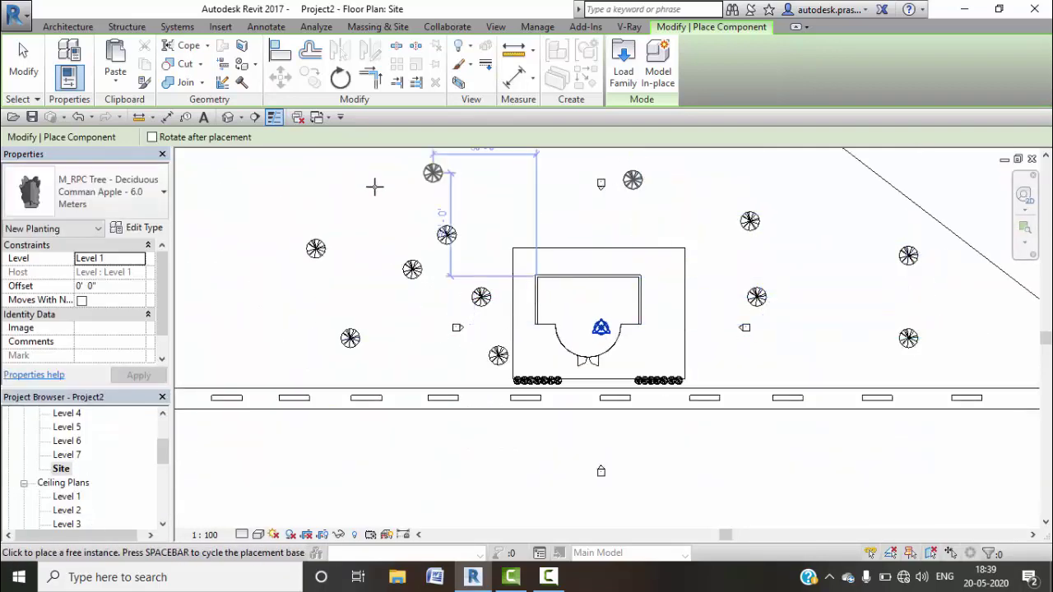
left_click(107, 191)
left_click(66, 338)
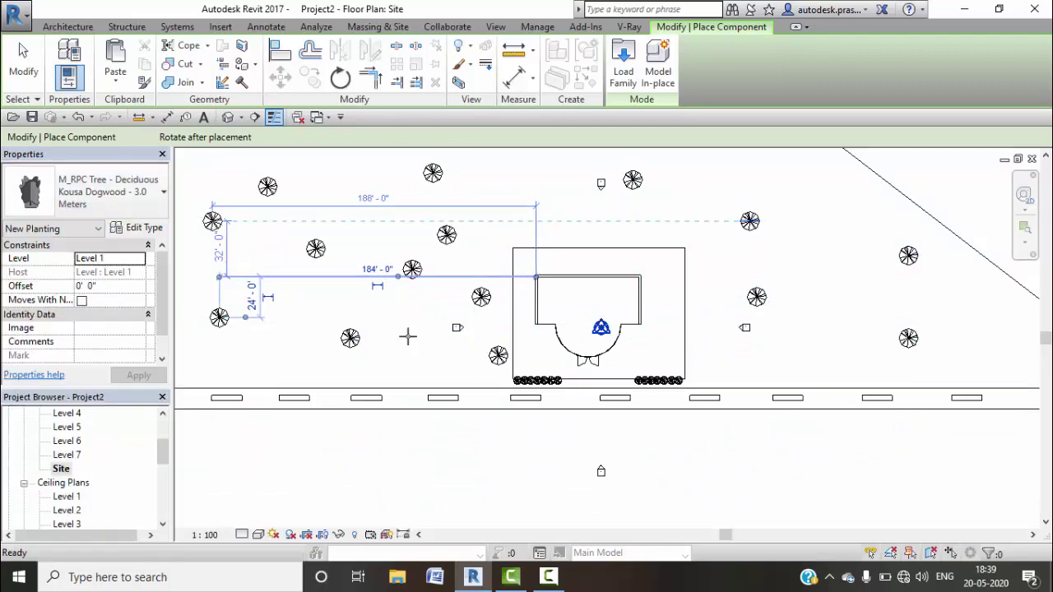
left_click(123, 191)
left_click(74, 301)
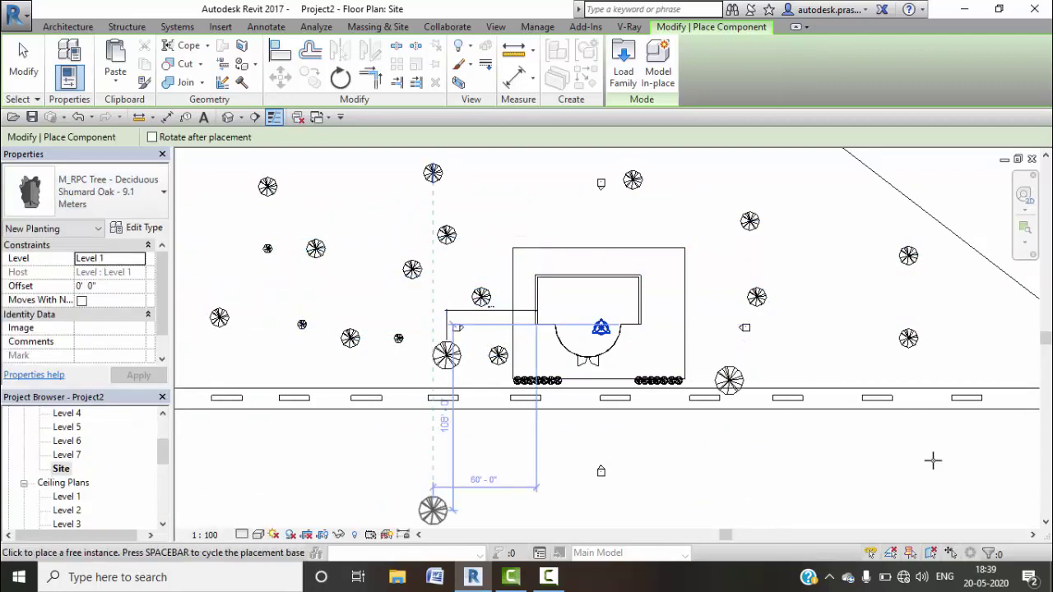
key("Escape")
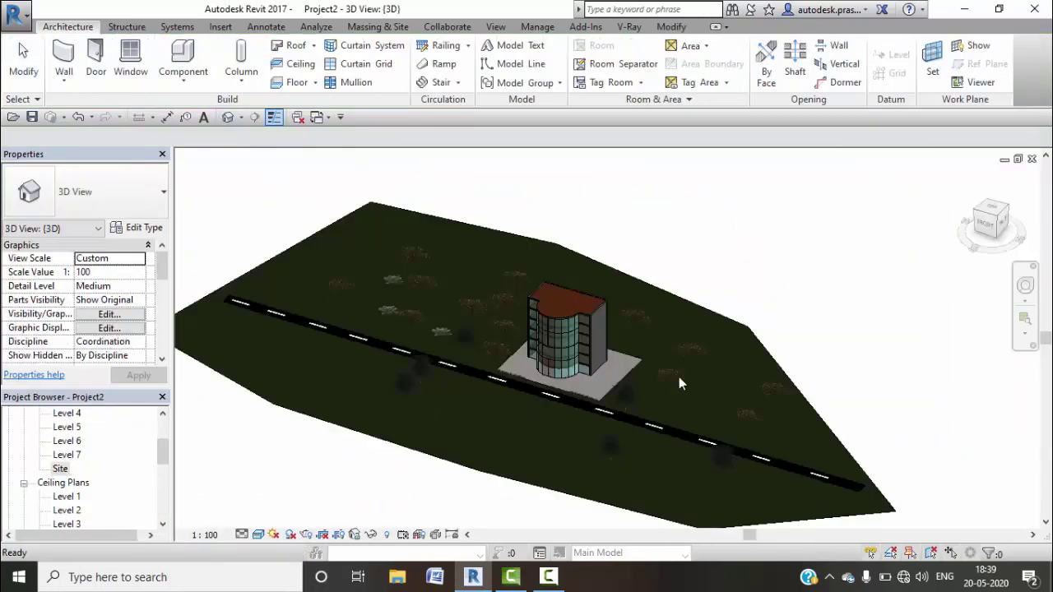
scroll(557, 380, "up", 5)
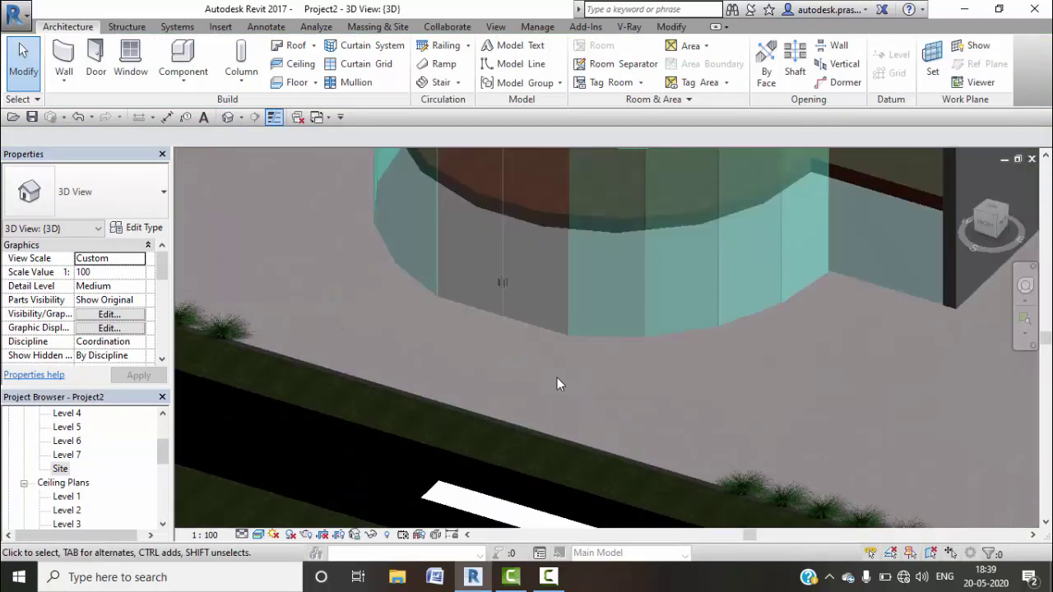
scroll(556, 378, "down", 2)
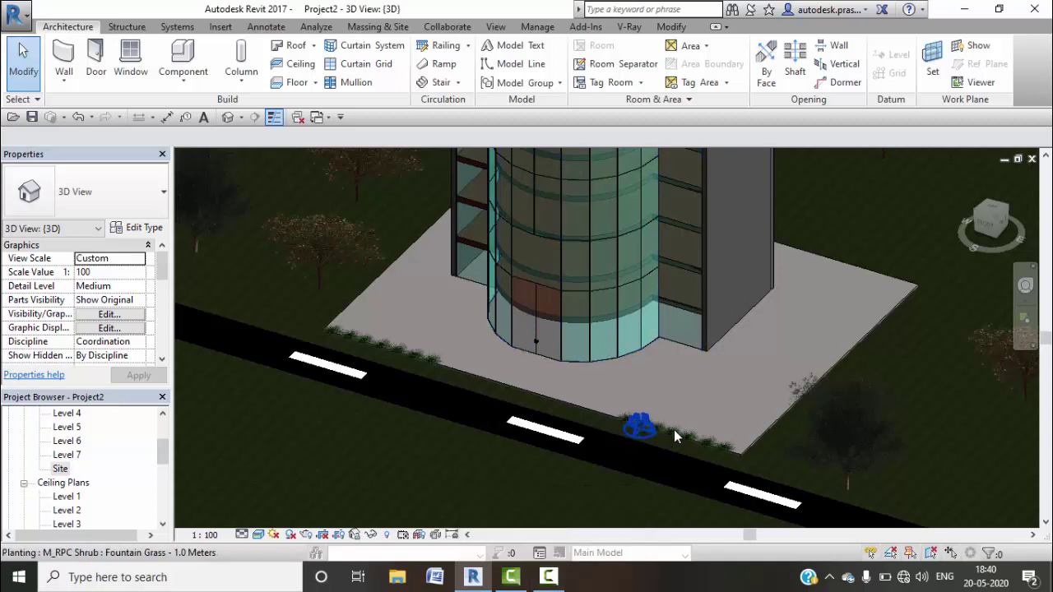
middle_click_drag(683, 416, 622, 218, "shift")
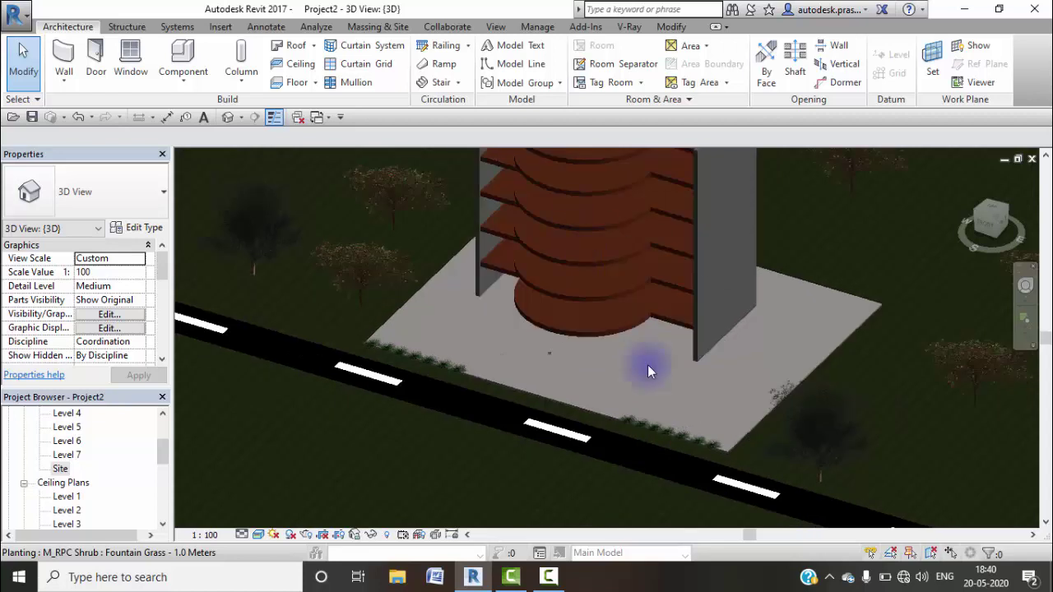
mouse_move(647, 370)
middle_mouse_down("shift")
mouse_move(700, 456)
mouse_move(735, 418)
middle_mouse_up("shift")
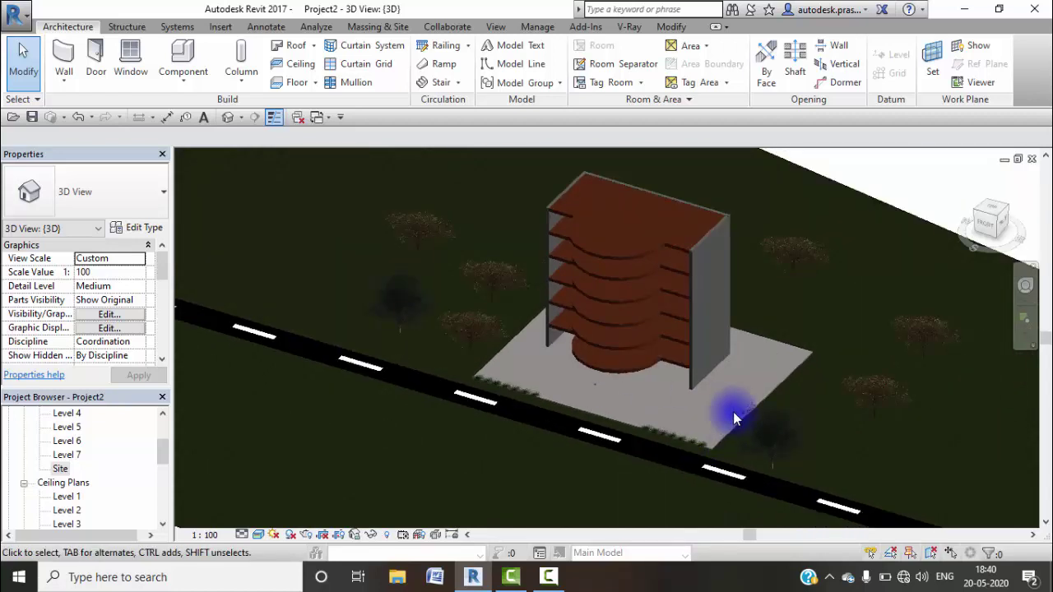